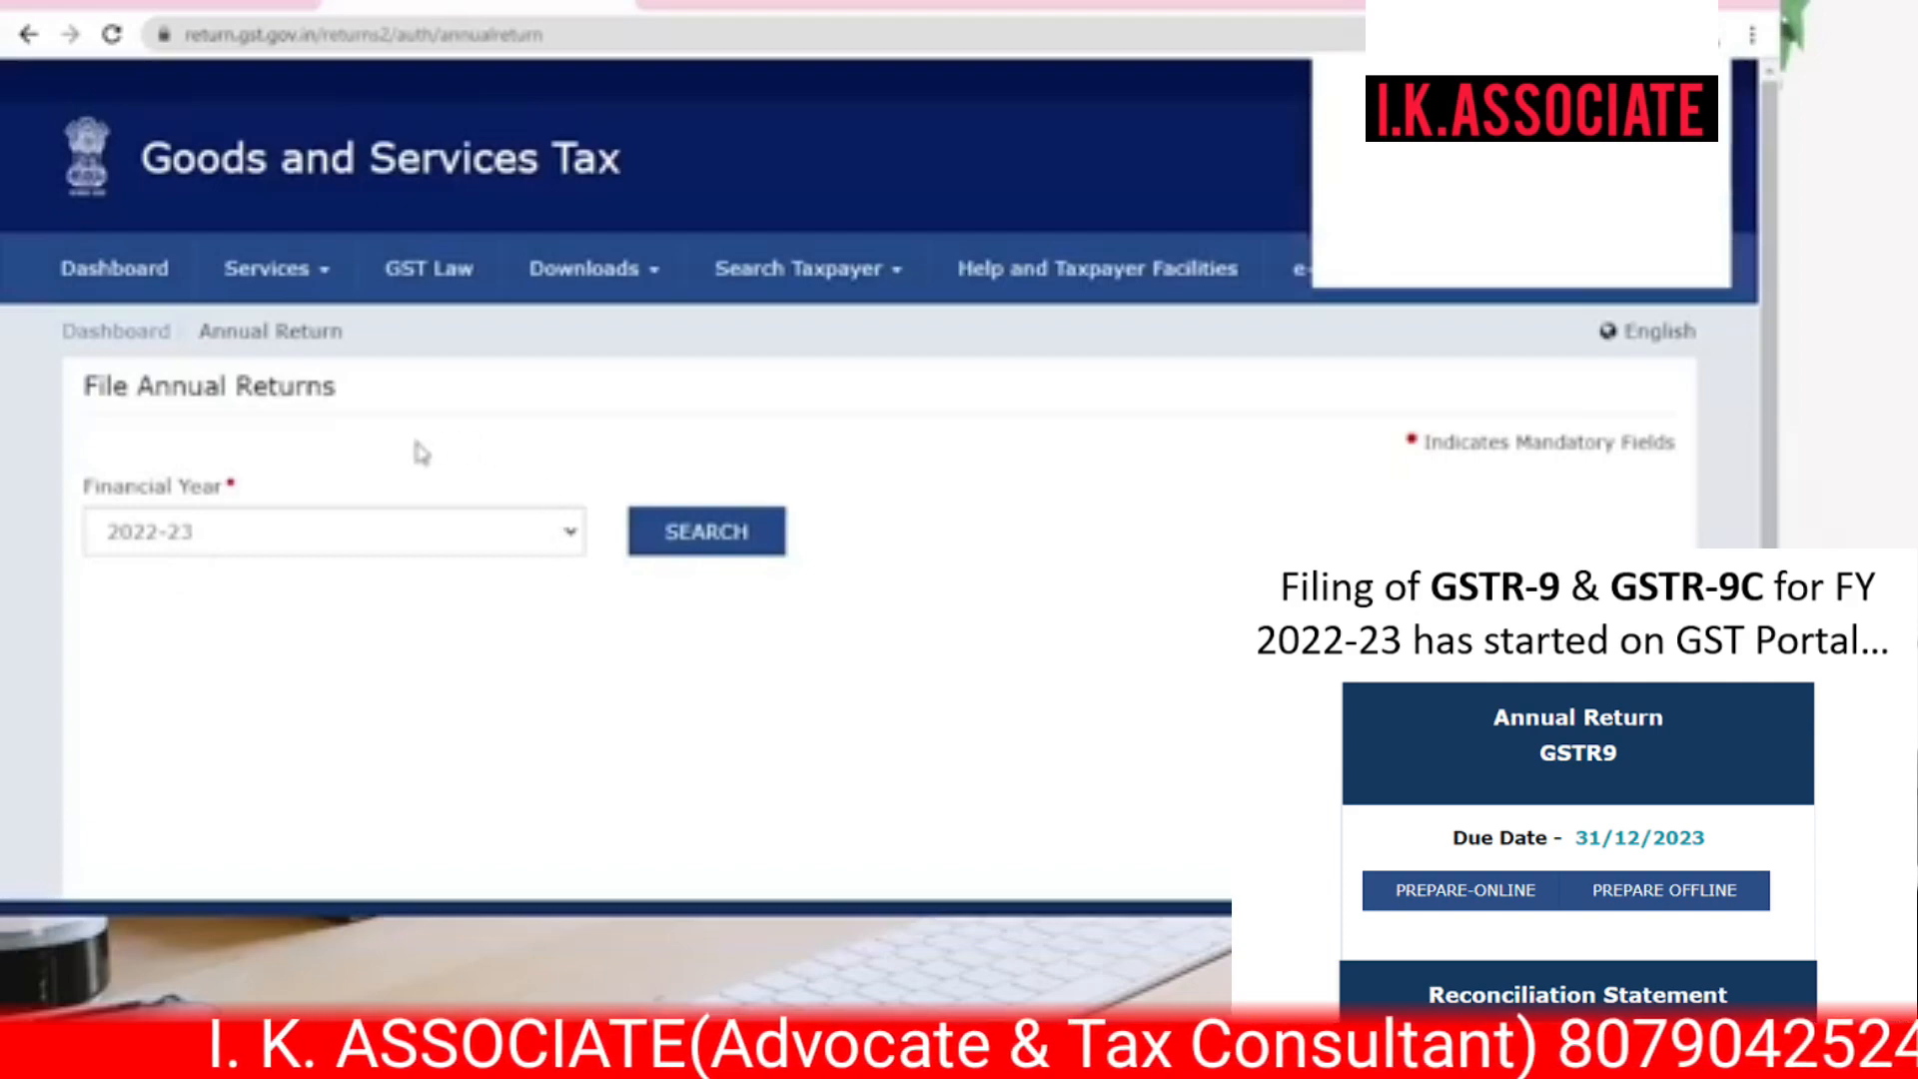
- Search the annual returns for financial year 2022-23 and highlight the supplier filing cut-off date in the ITC computation note
{"action": "left_click", "coordinate": [770, 547]}
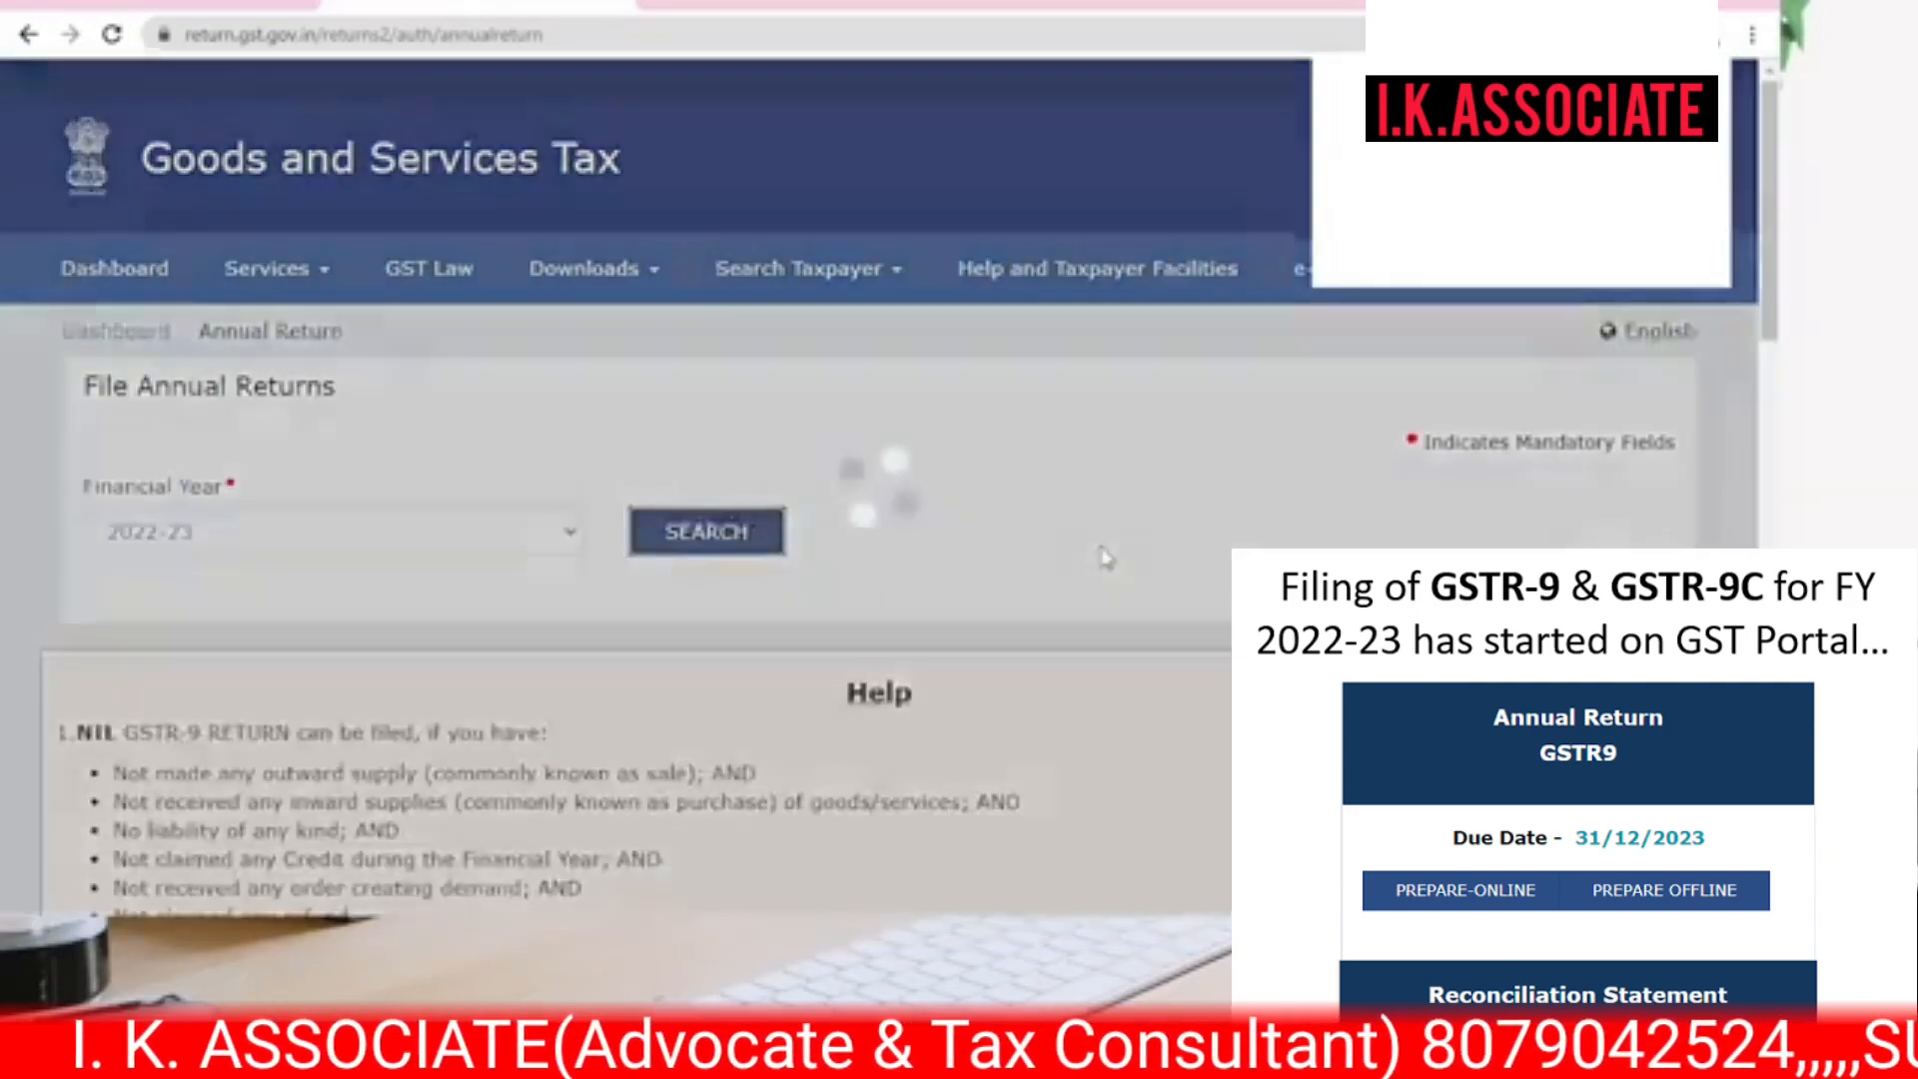
{"action": "scroll", "coordinate": [1105, 553], "scroll_direction": "down", "scroll_amount": 10}
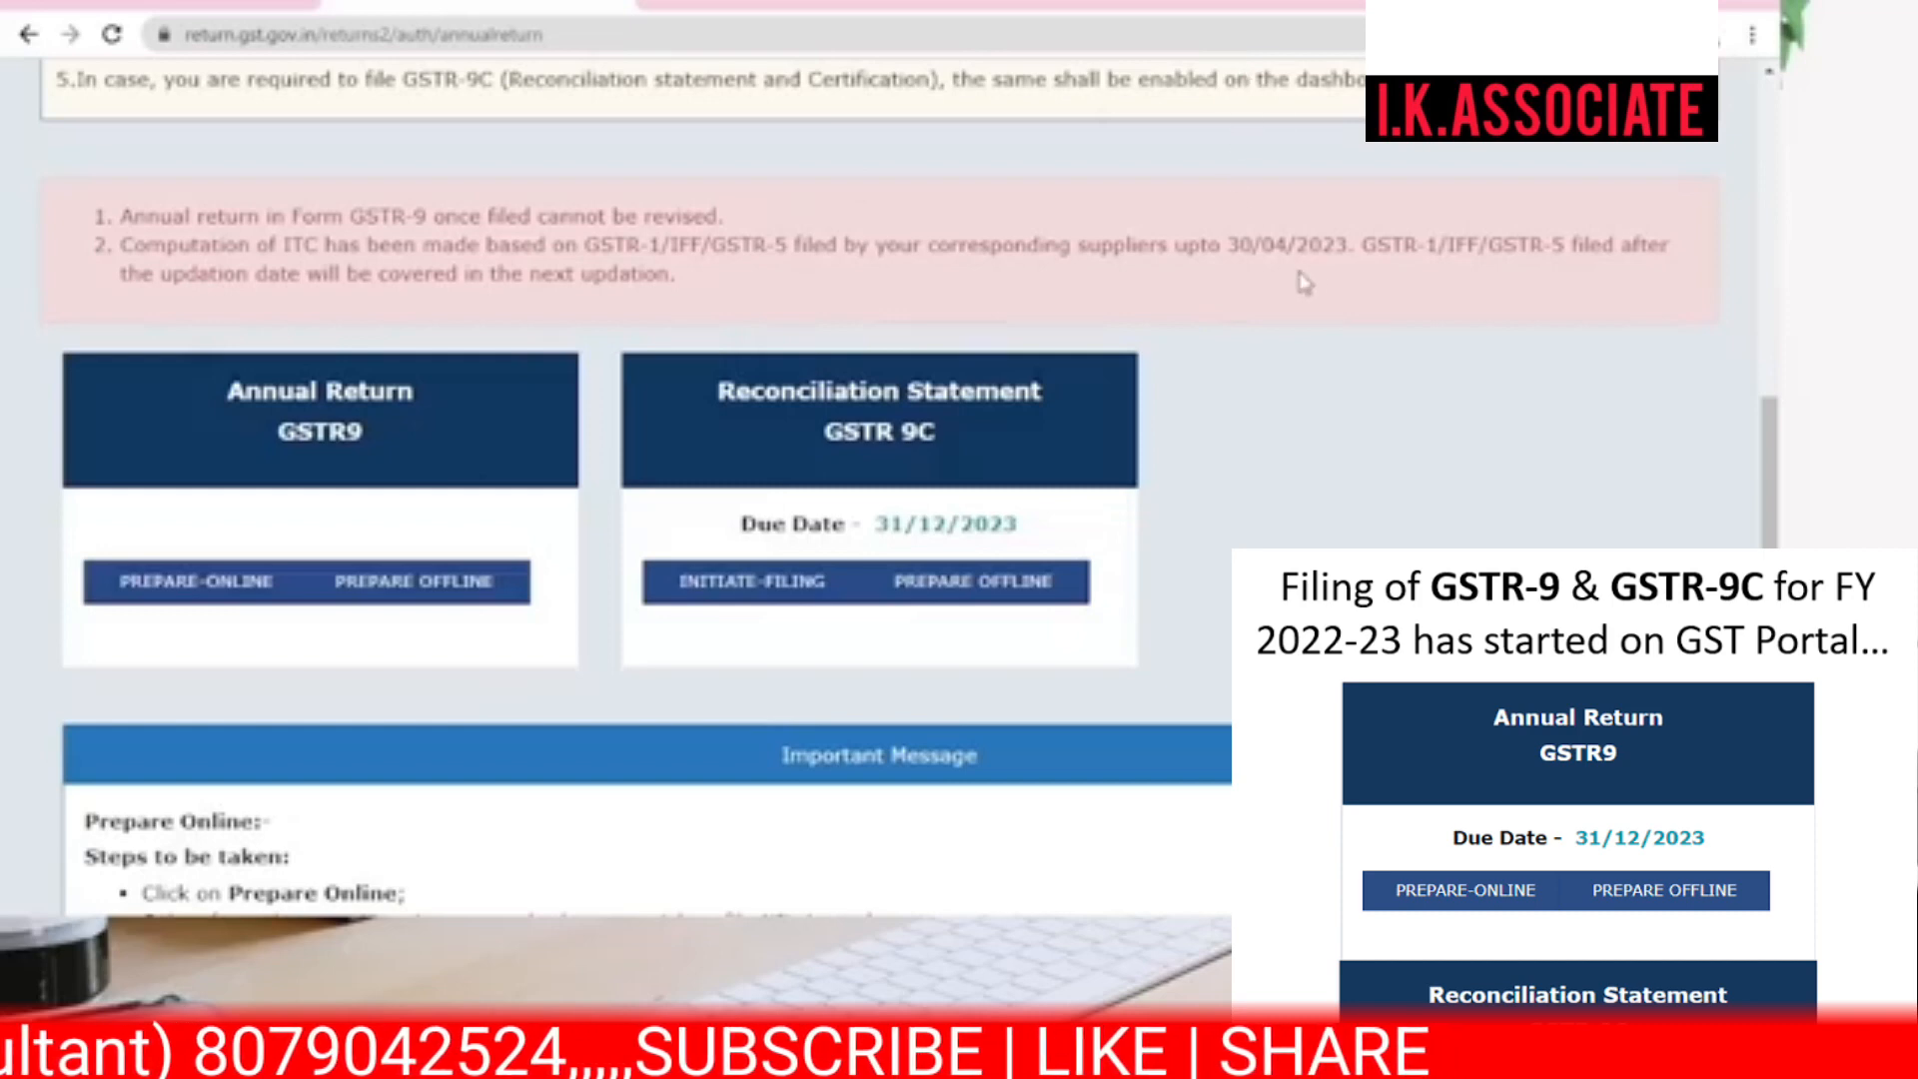
{"action": "left_click_drag", "start_coordinate": [1209, 247], "coordinate": [1357, 245]}
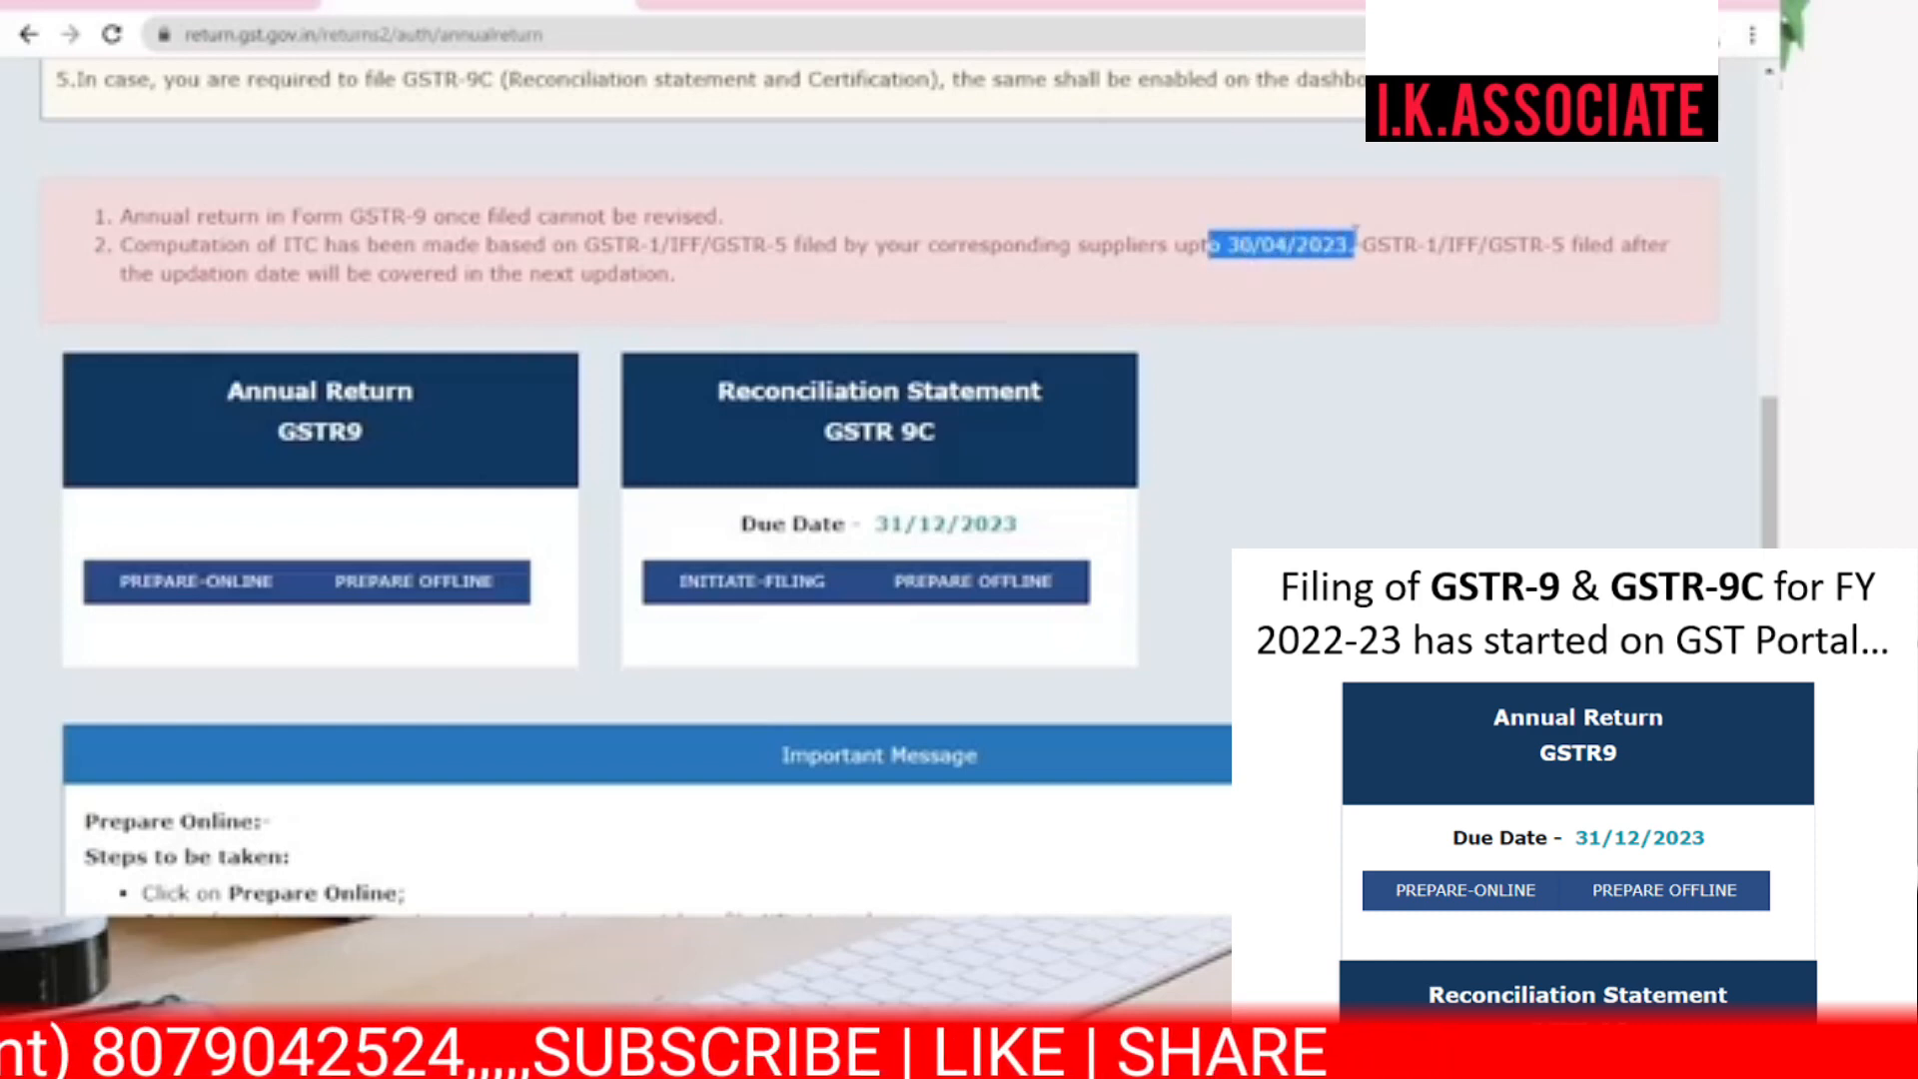
{"action": "left_click", "coordinate": [1266, 310]}
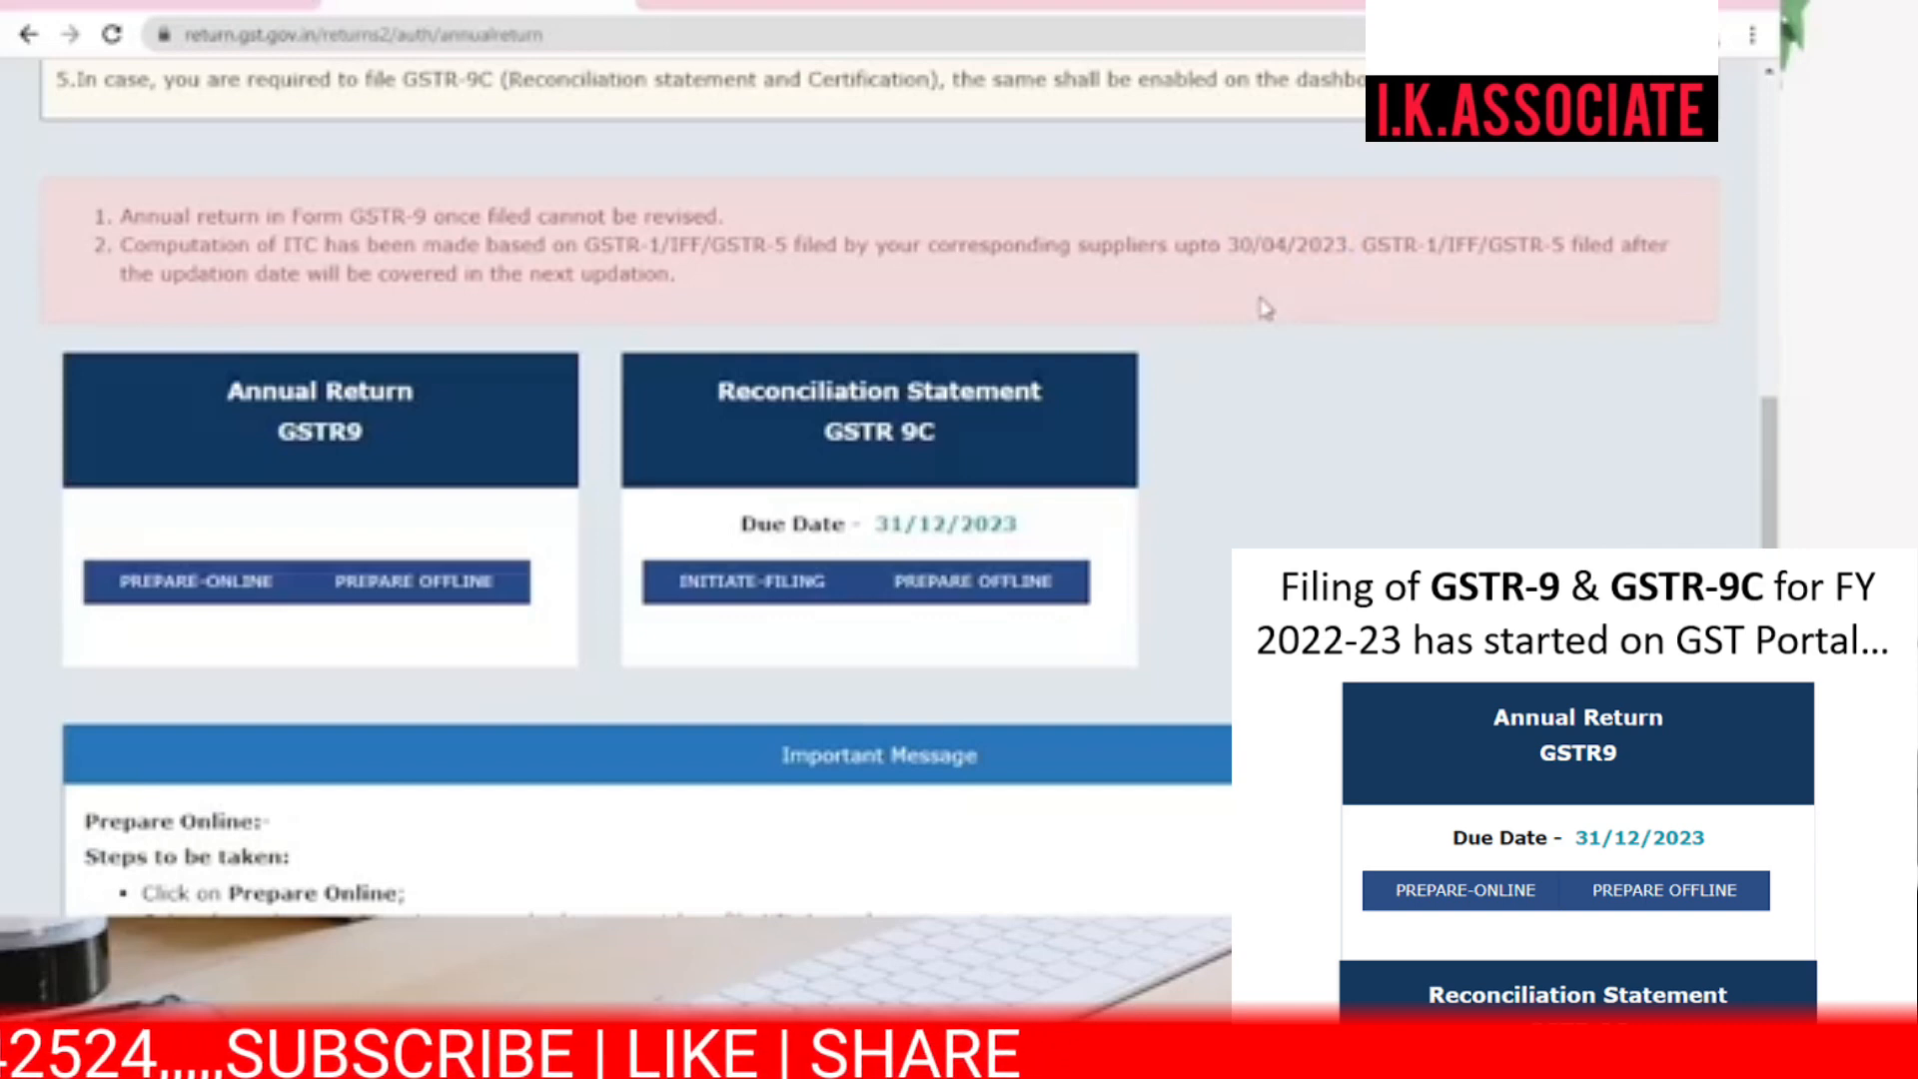
{"action": "left_click_drag", "start_coordinate": [1219, 247], "coordinate": [1351, 247]}
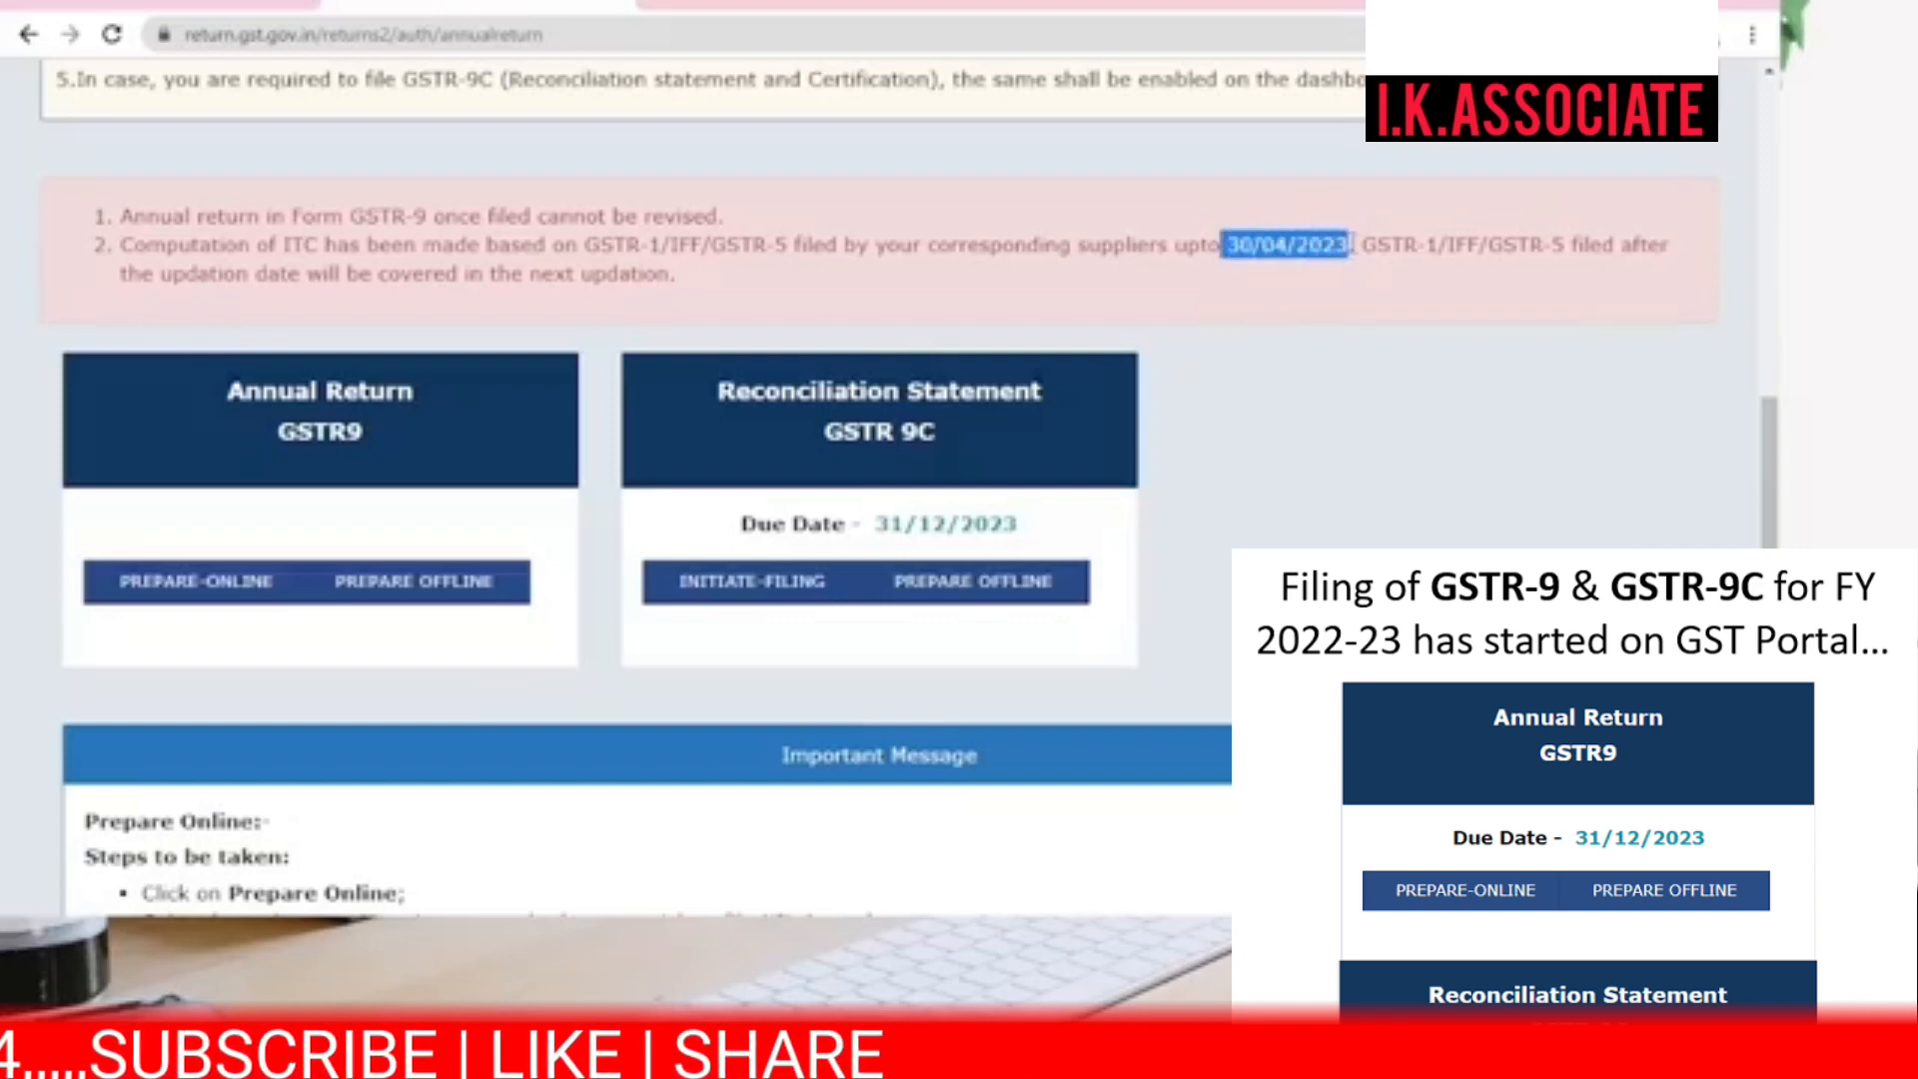
{"action": "left_click", "coordinate": [1357, 313]}
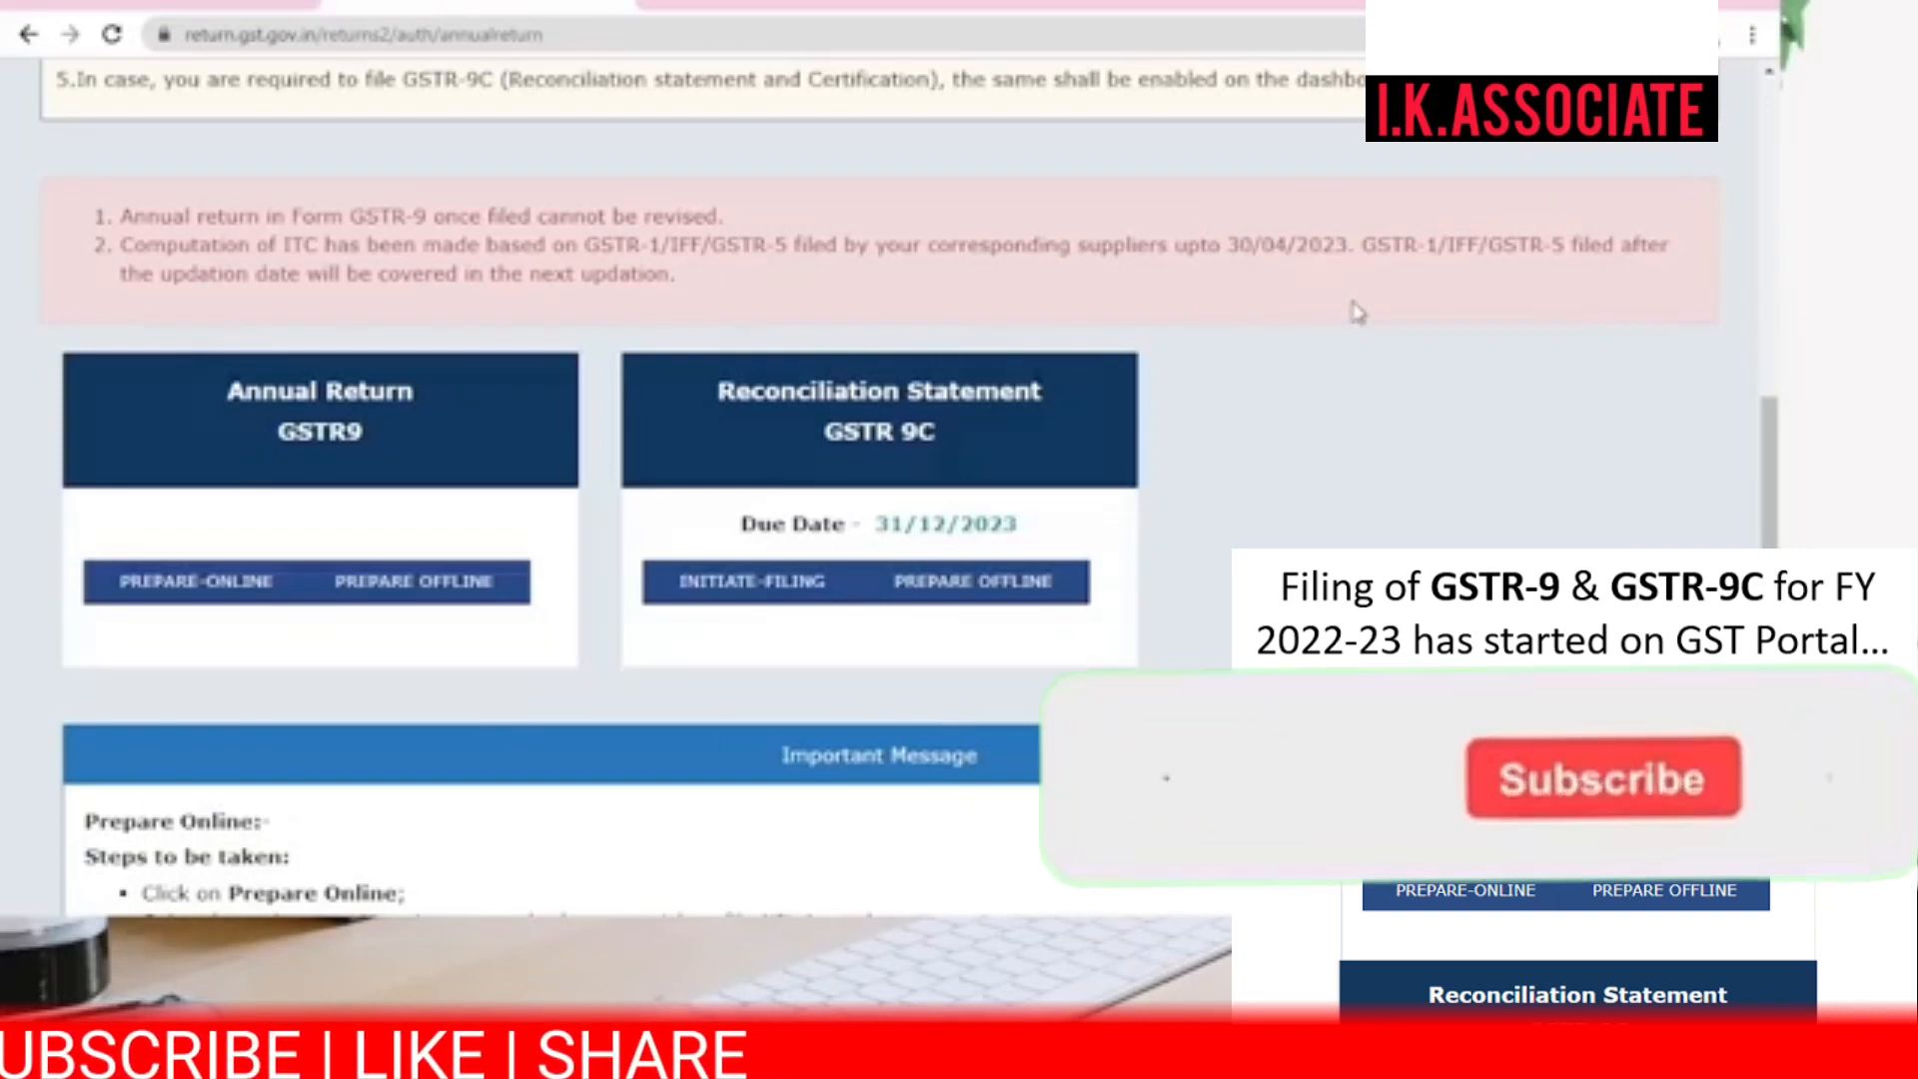
{"action": "left_click_drag", "start_coordinate": [1219, 246], "coordinate": [1351, 247]}
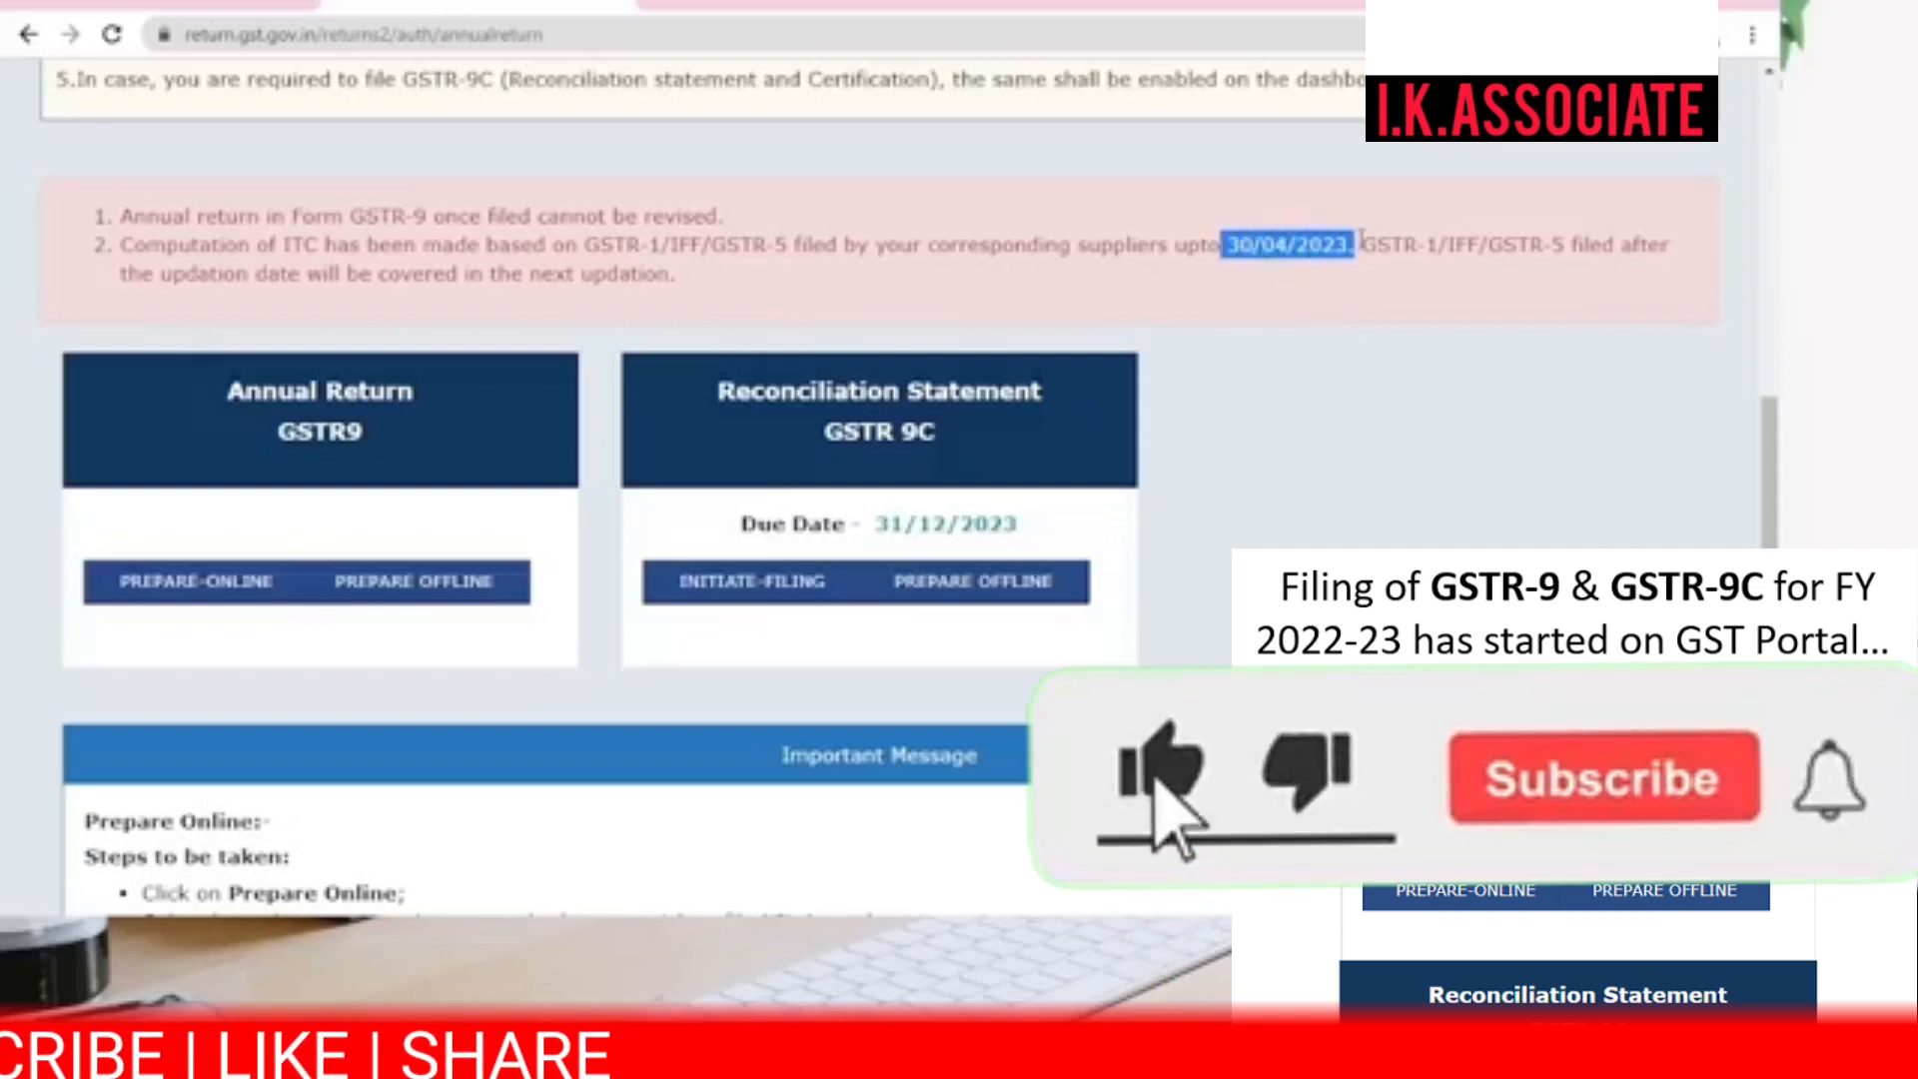
{"action": "left_click", "coordinate": [1356, 335]}
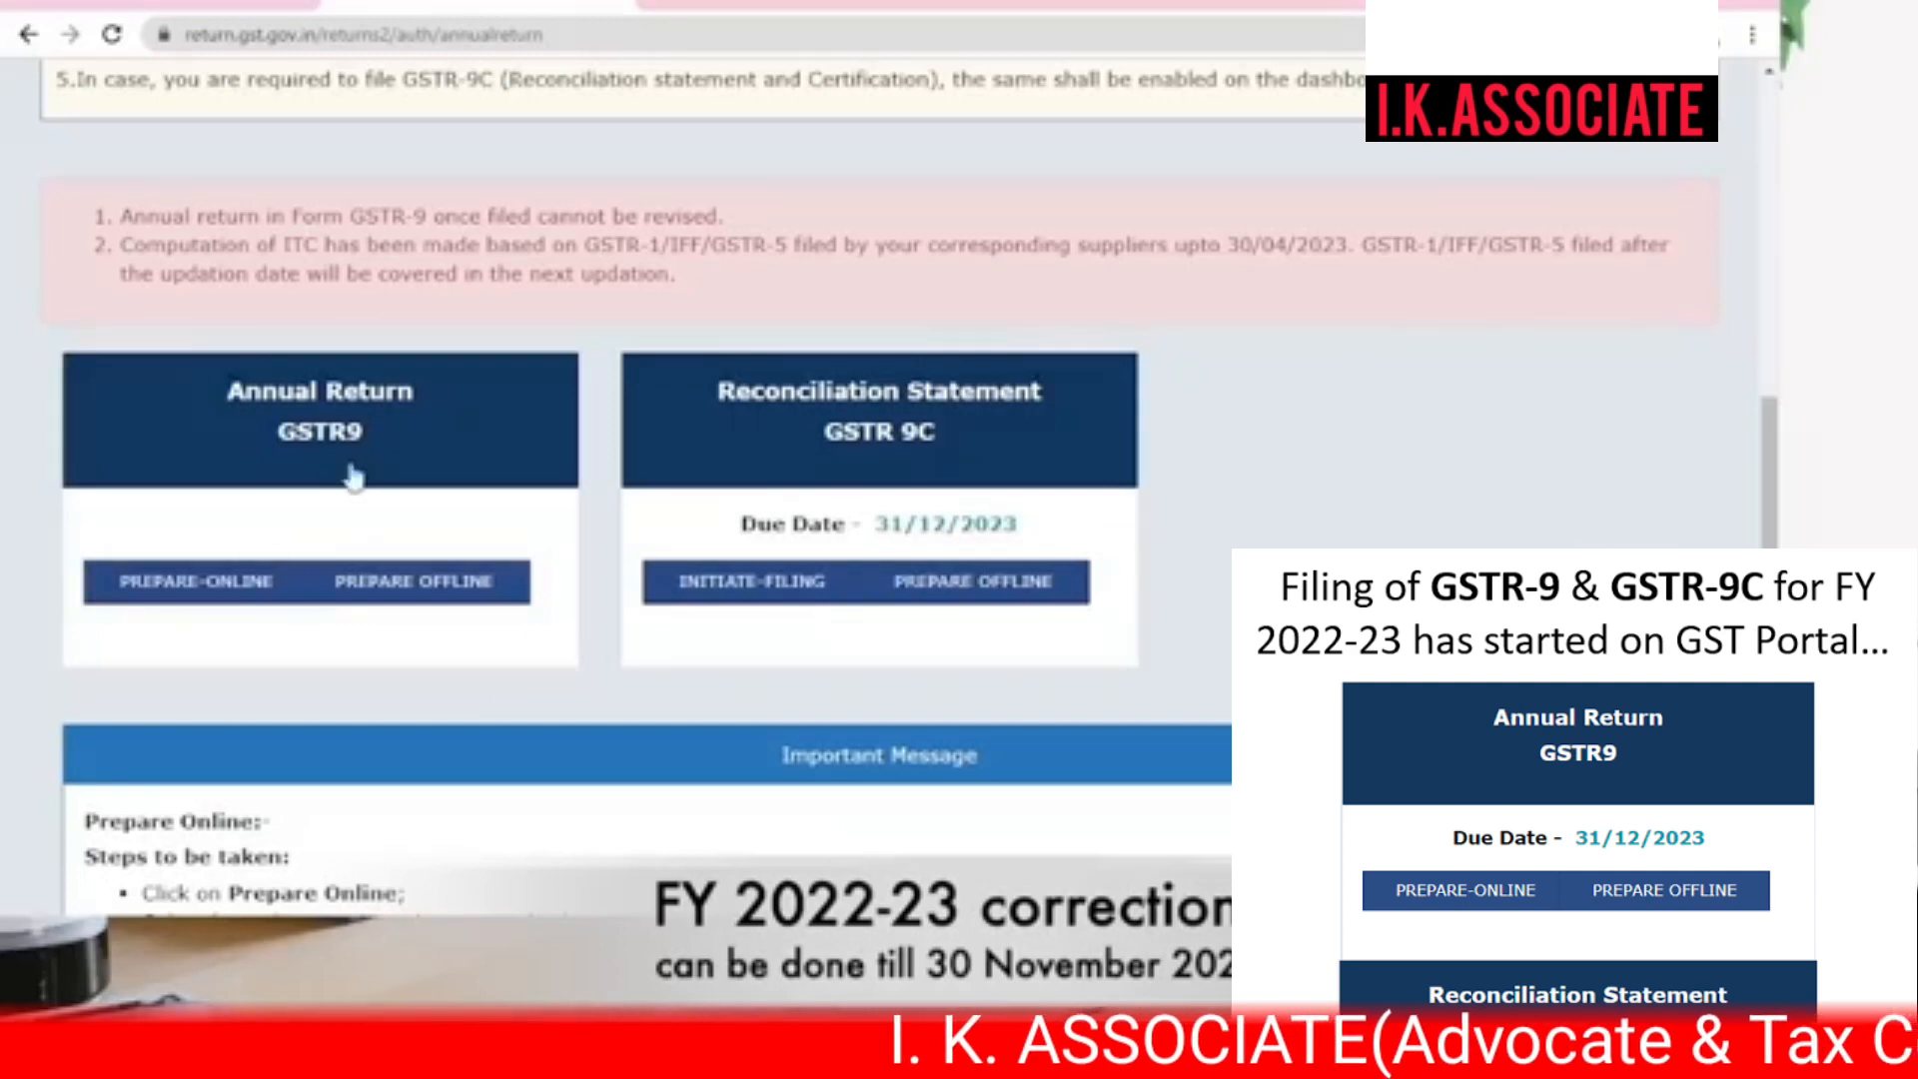
- Download the GSTR-9 Offline Tool utility and check the files in its GSTR_9_Offline_Utility folder
{"action": "scroll", "coordinate": [1519, 540], "scroll_direction": "up", "scroll_amount": 4}
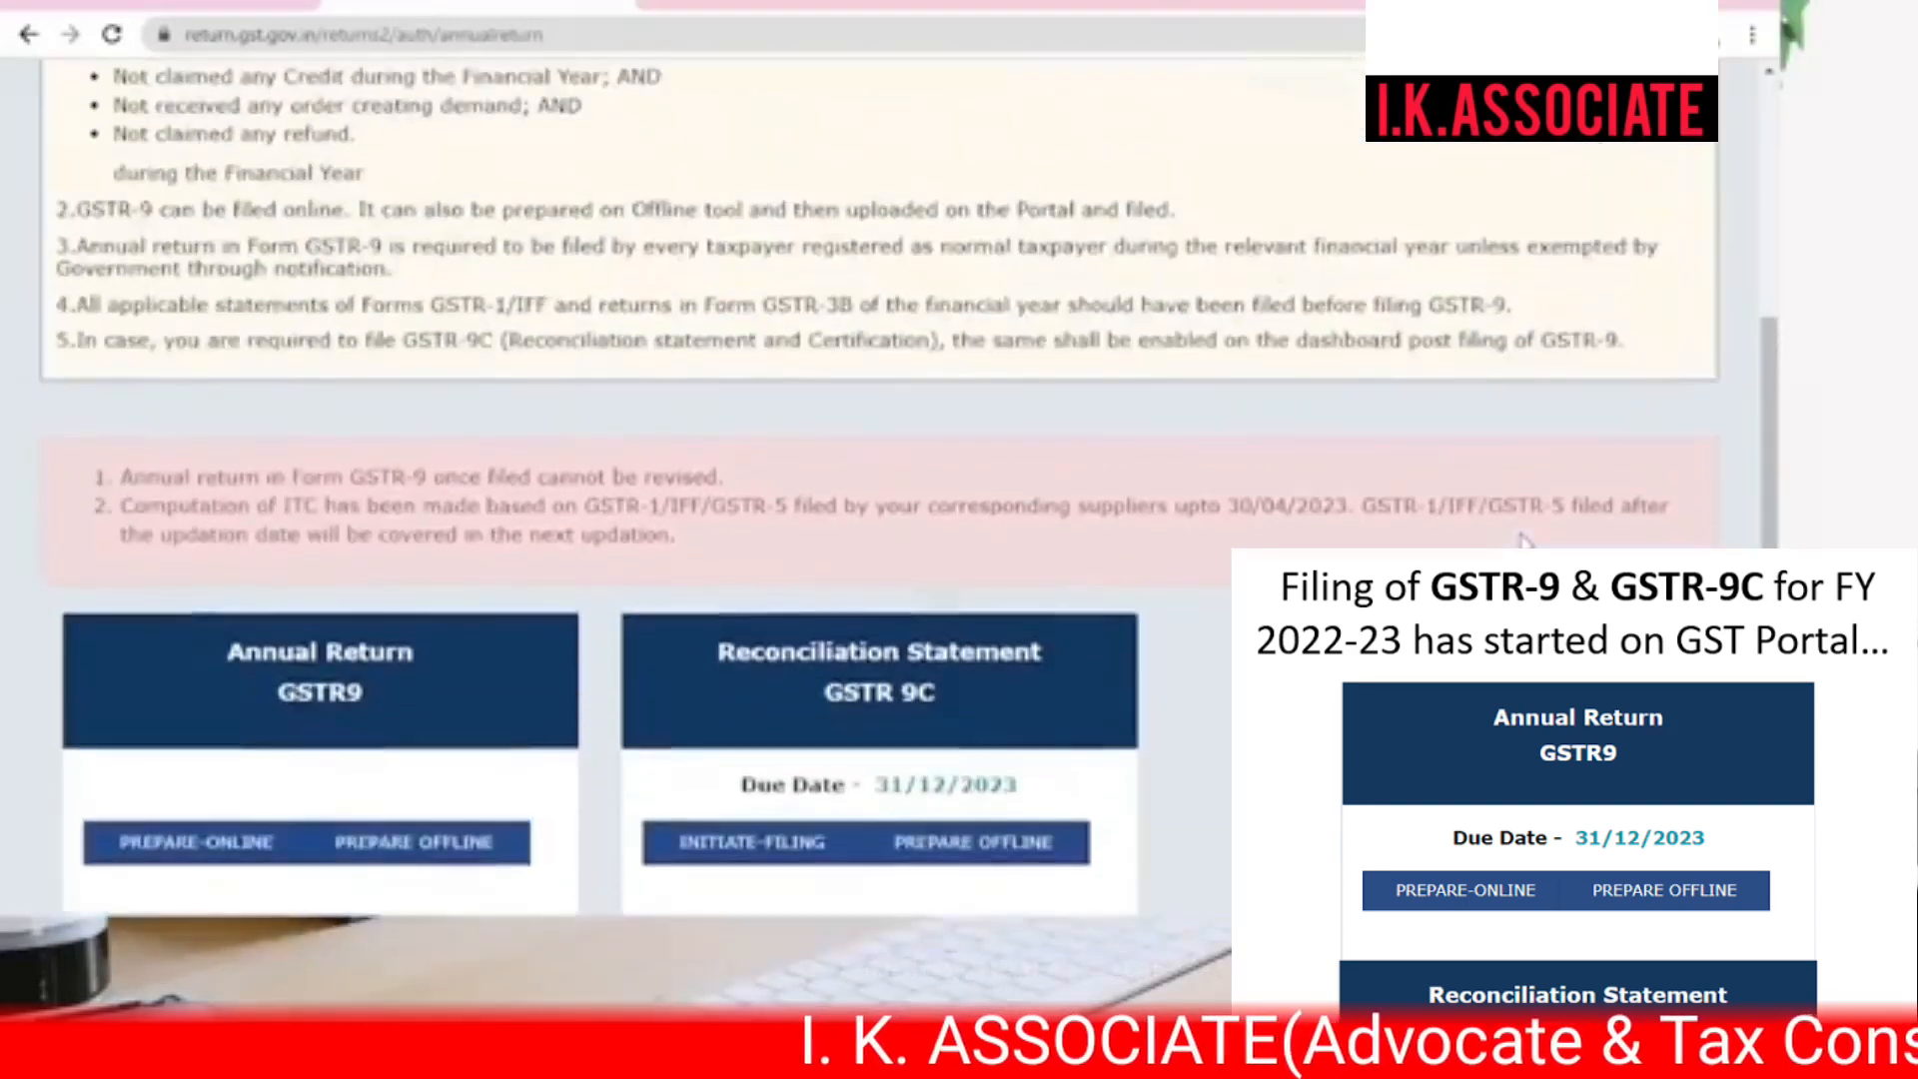
{"action": "scroll", "coordinate": [1520, 541], "scroll_direction": "up", "scroll_amount": 7}
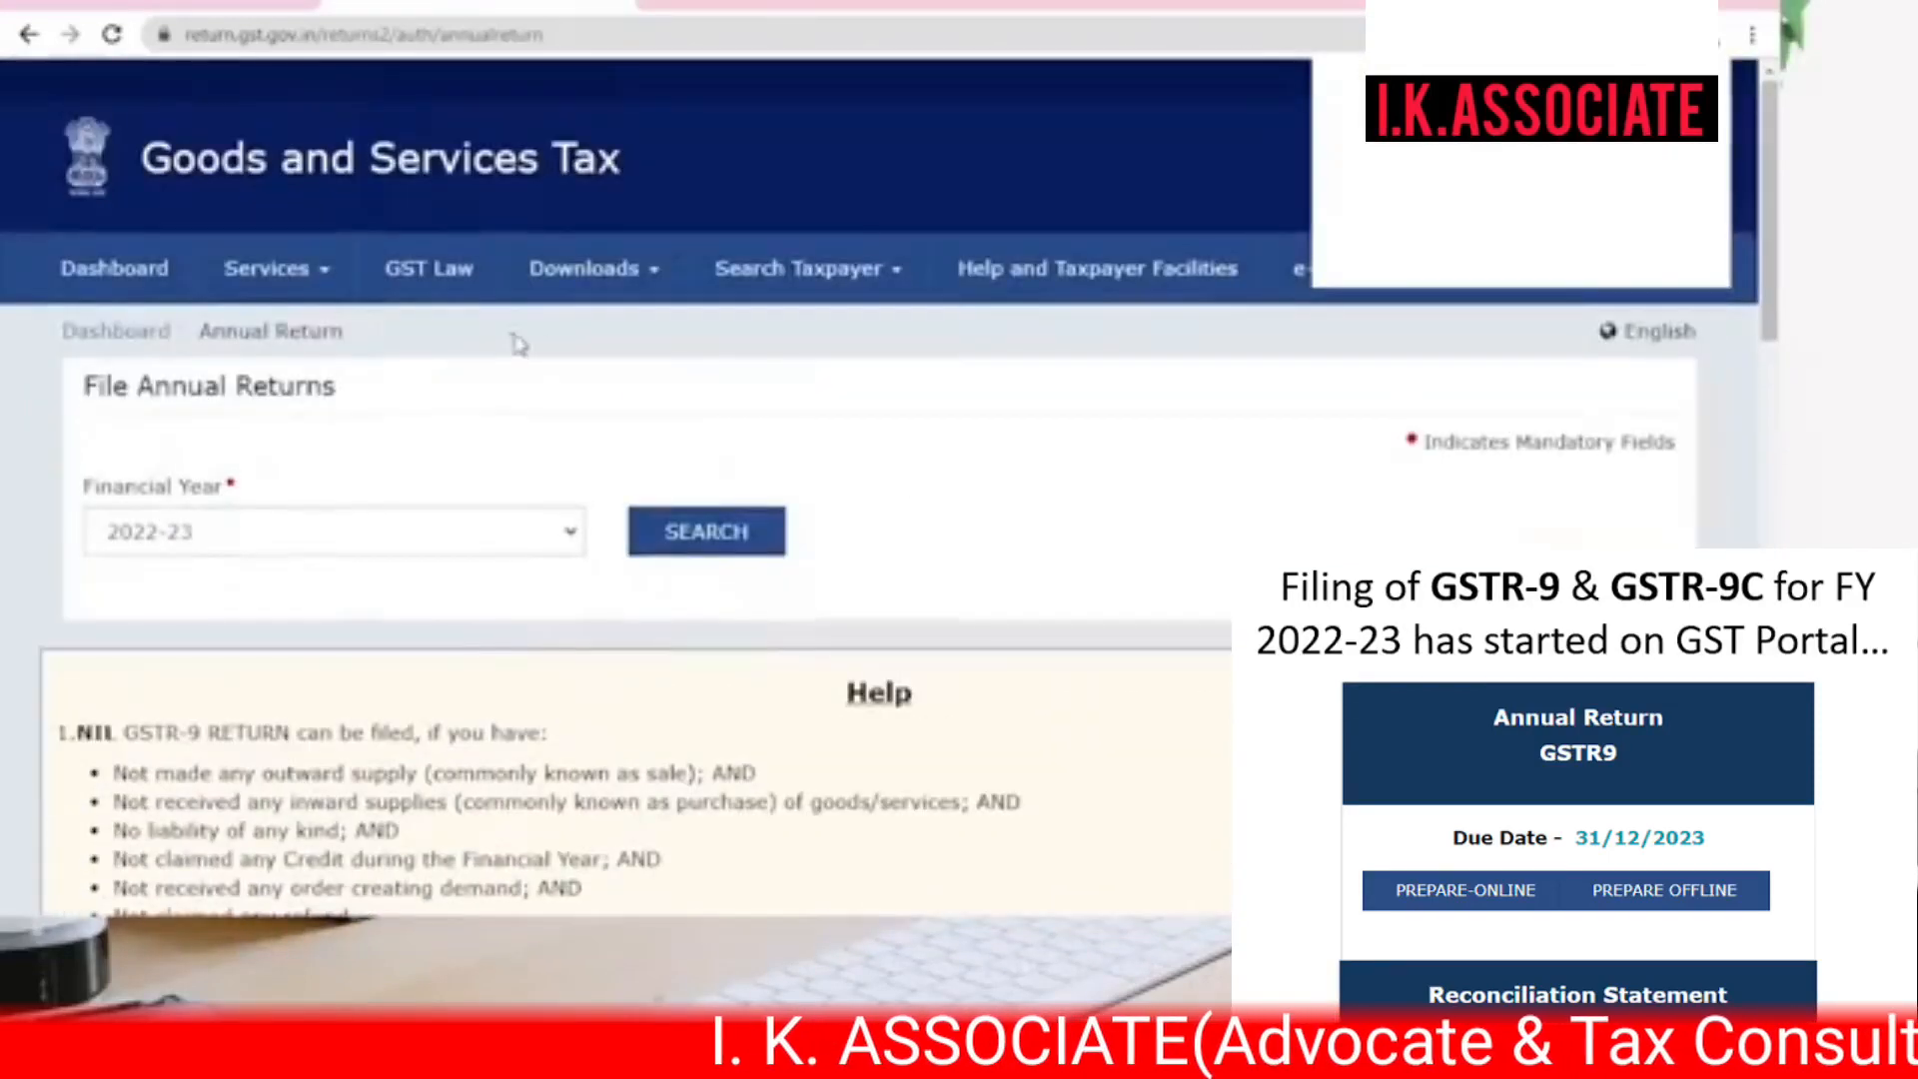
{"action": "left_click", "coordinate": [651, 290]}
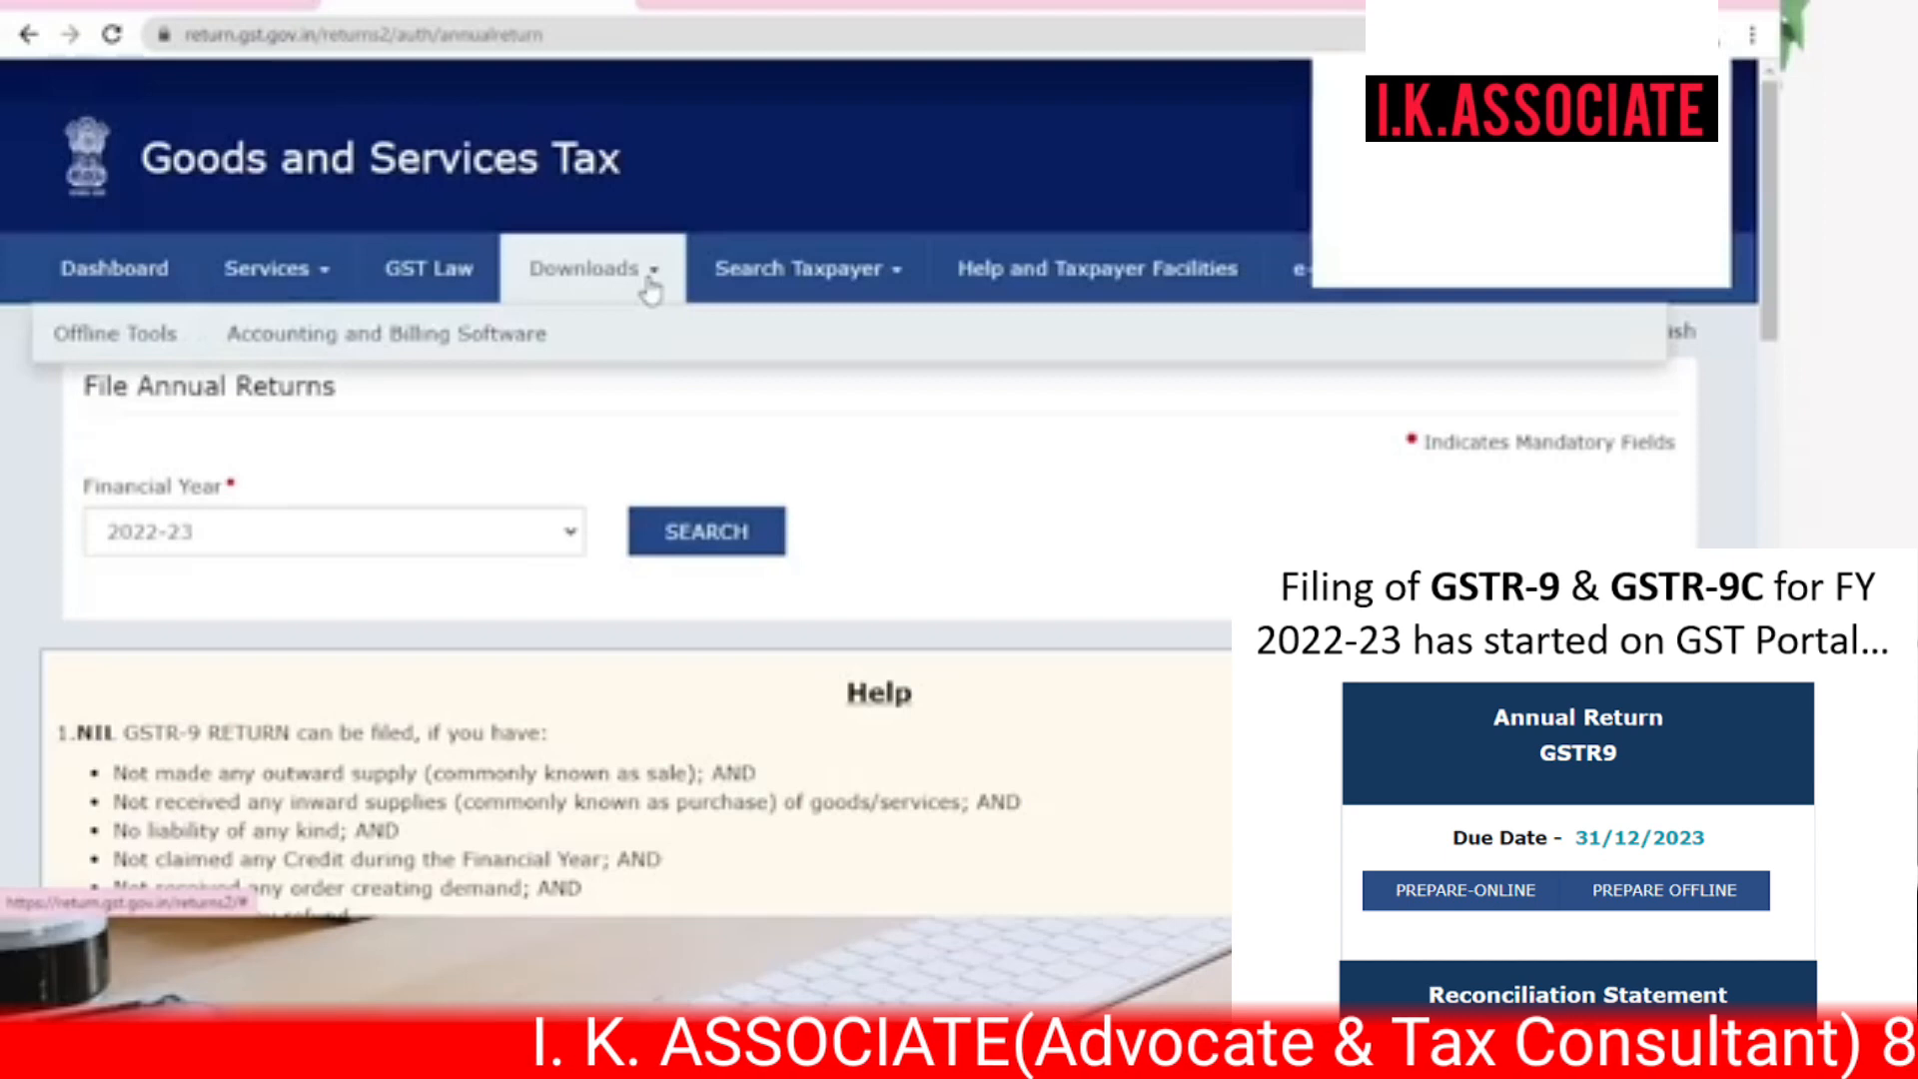
{"action": "mouse_move", "coordinate": [99, 338]}
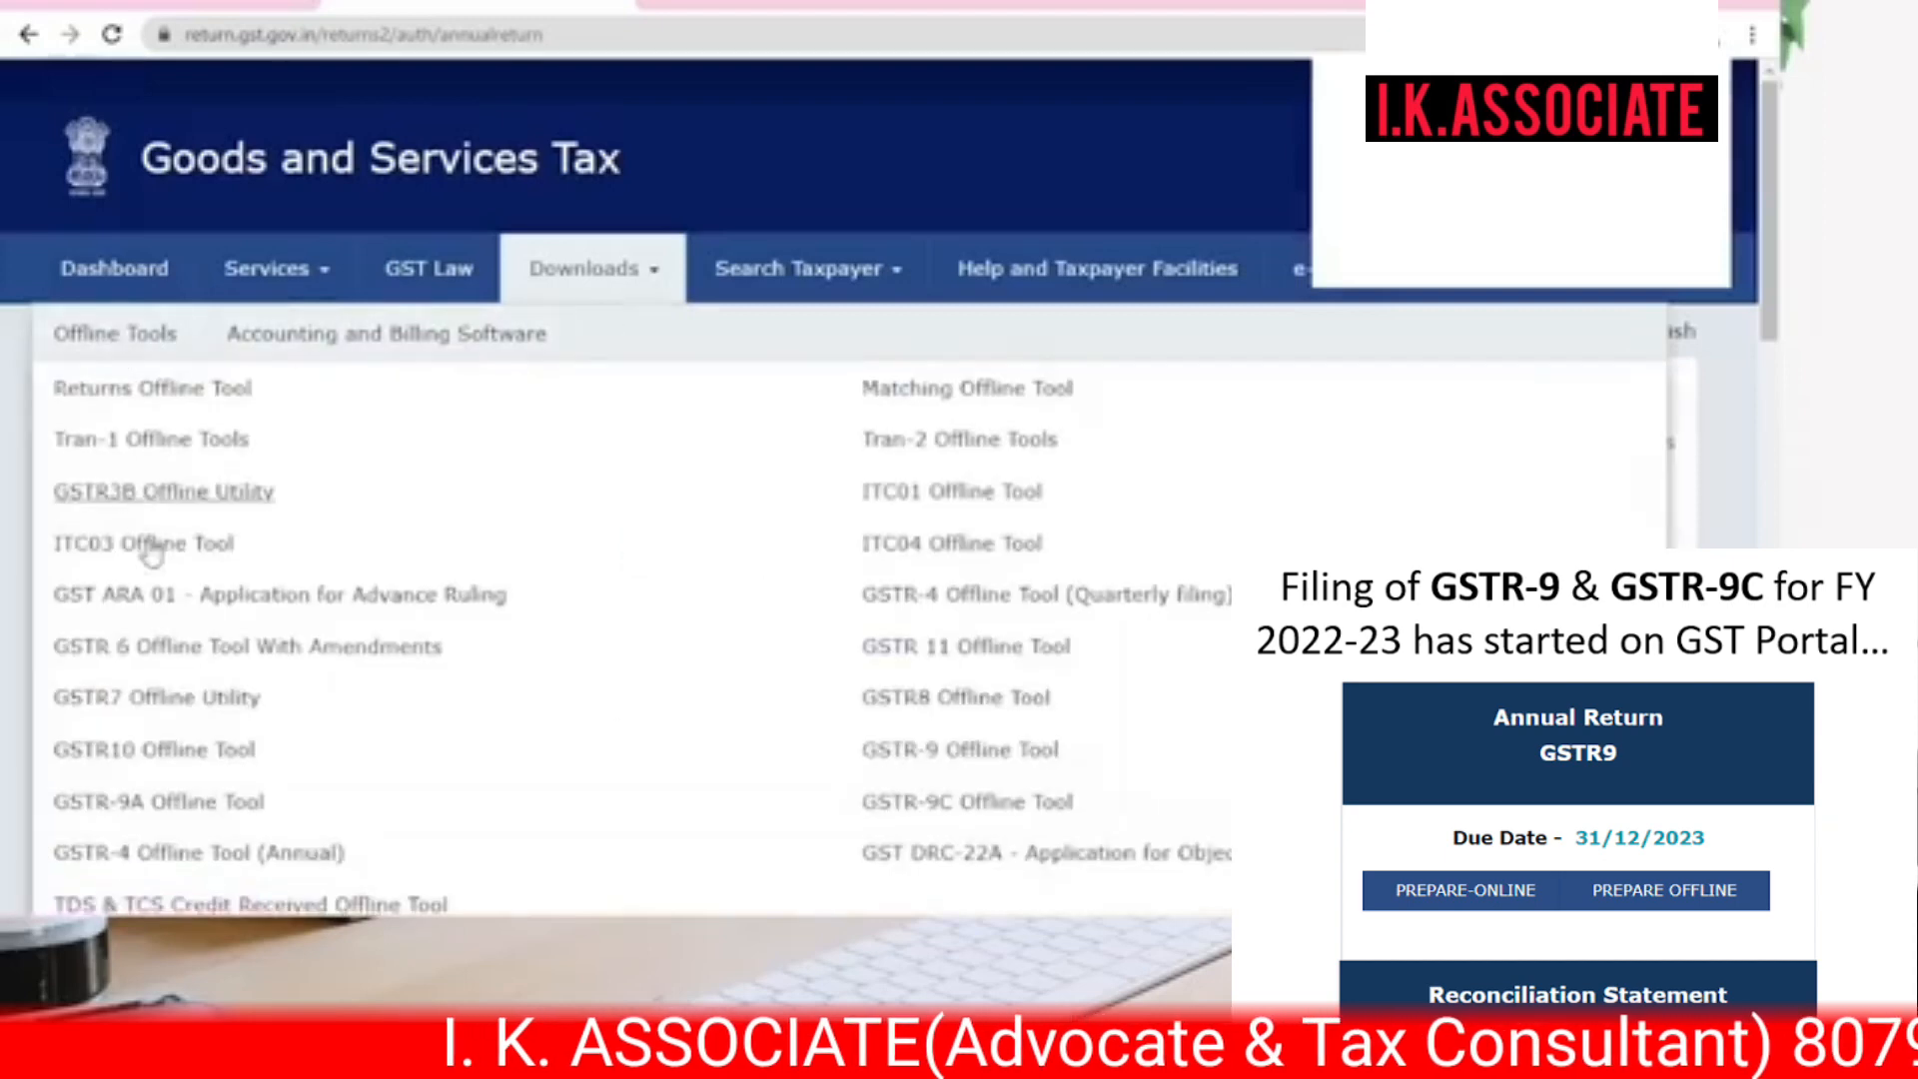
{"action": "left_click", "coordinate": [1021, 767]}
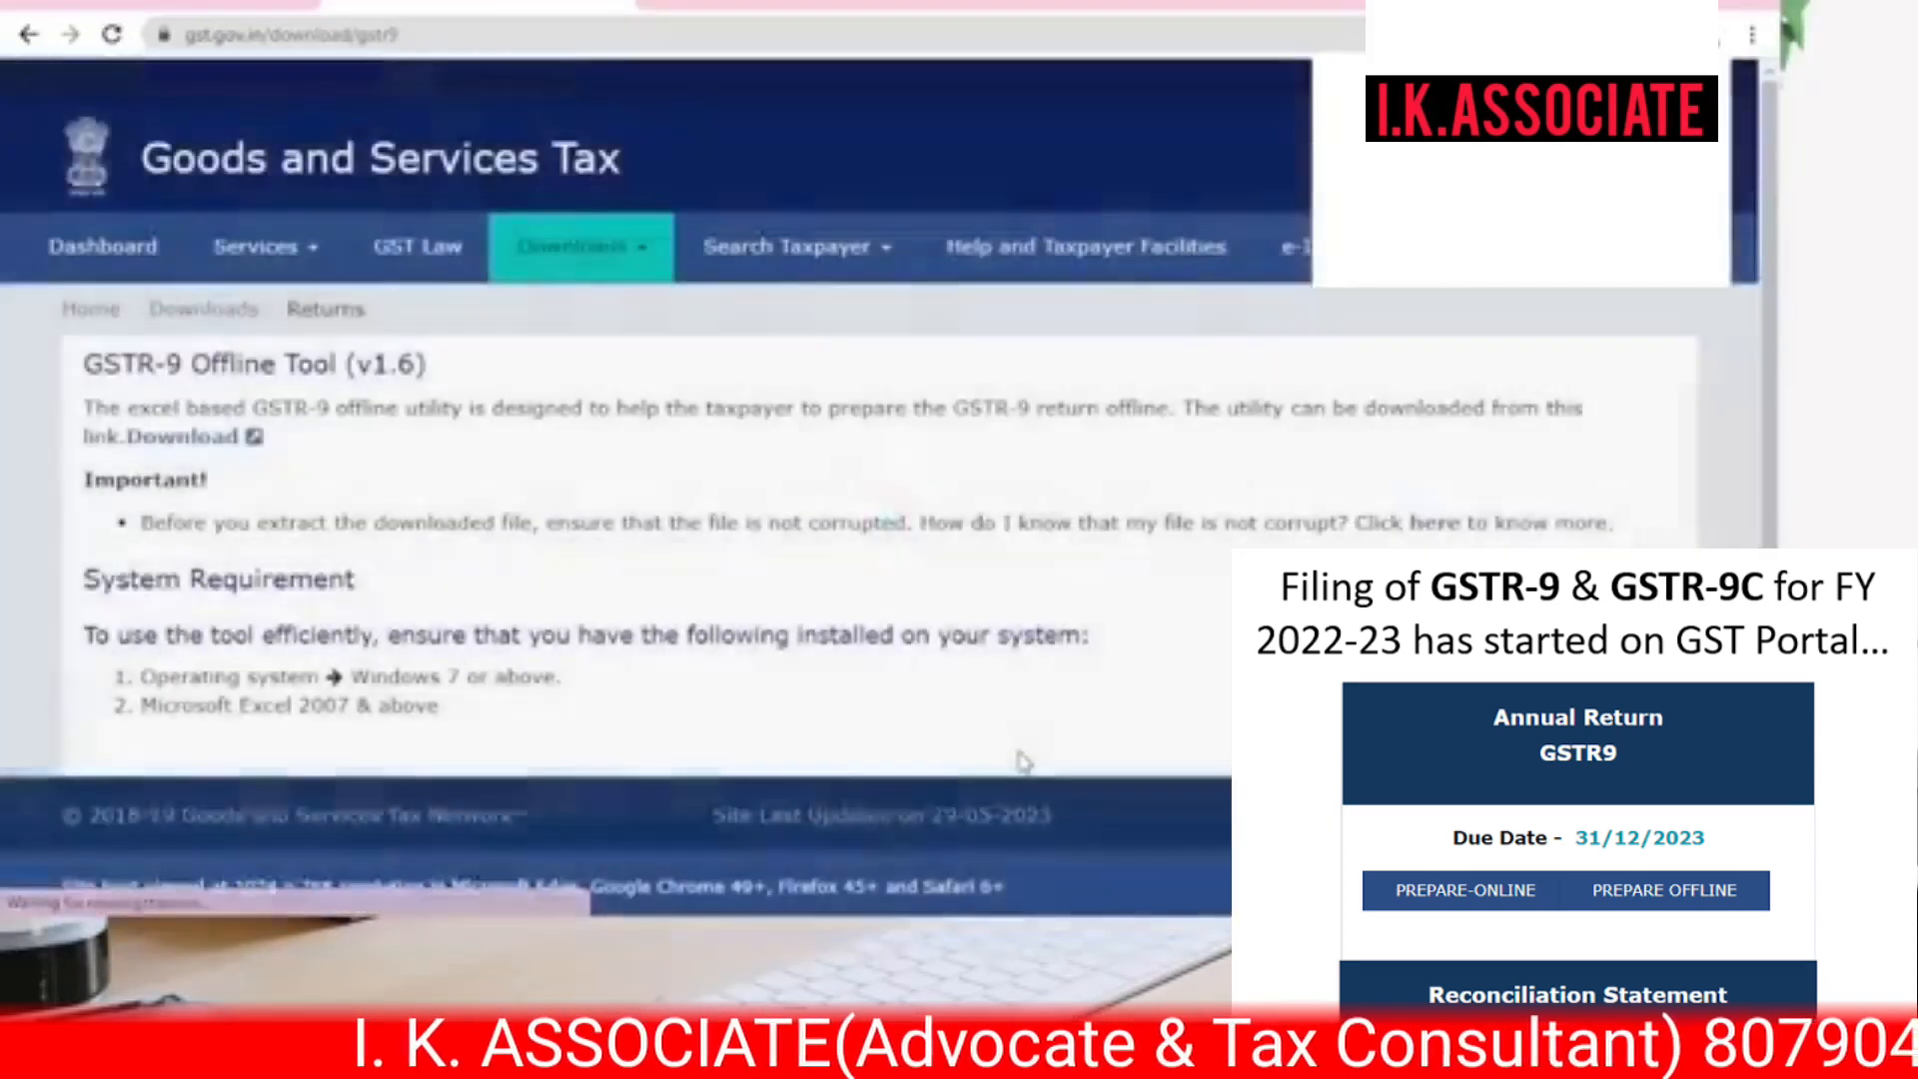
{"action": "left_click", "coordinate": [207, 445]}
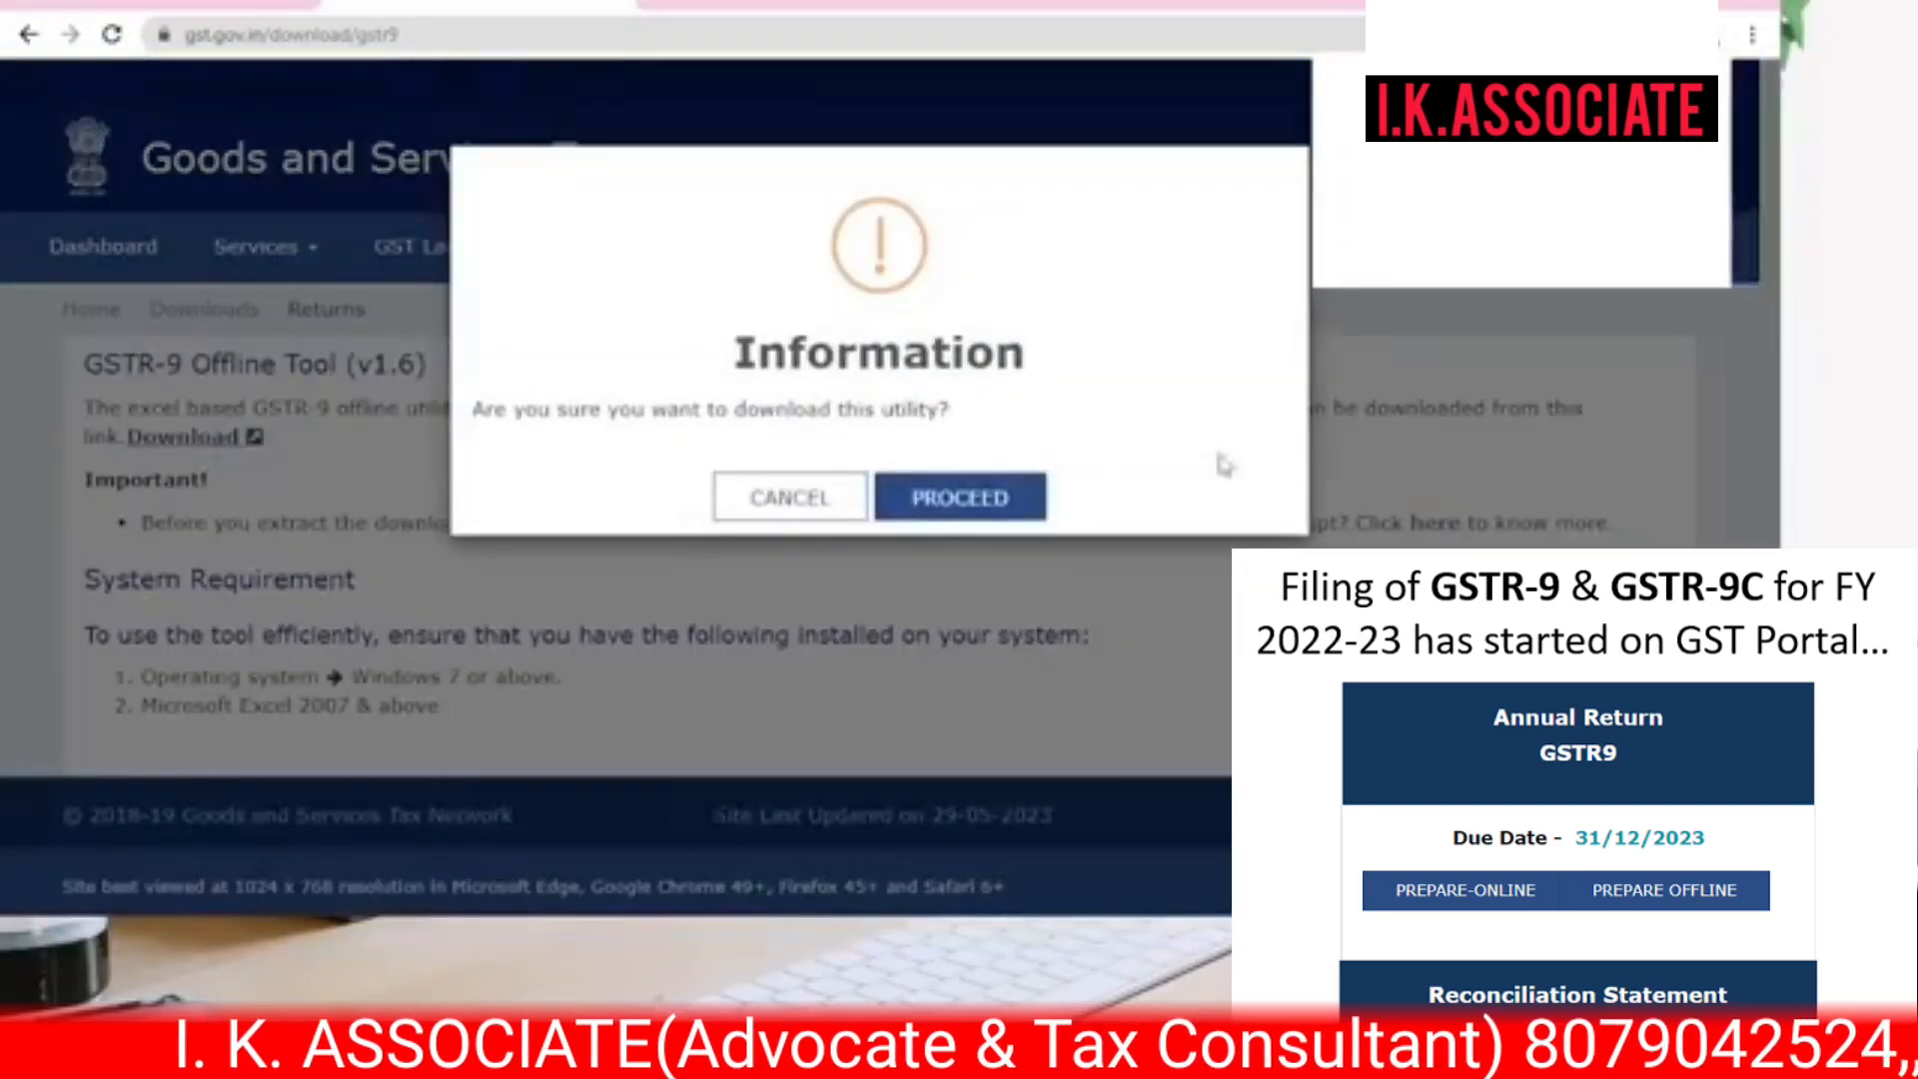
{"action": "left_click", "coordinate": [1007, 512]}
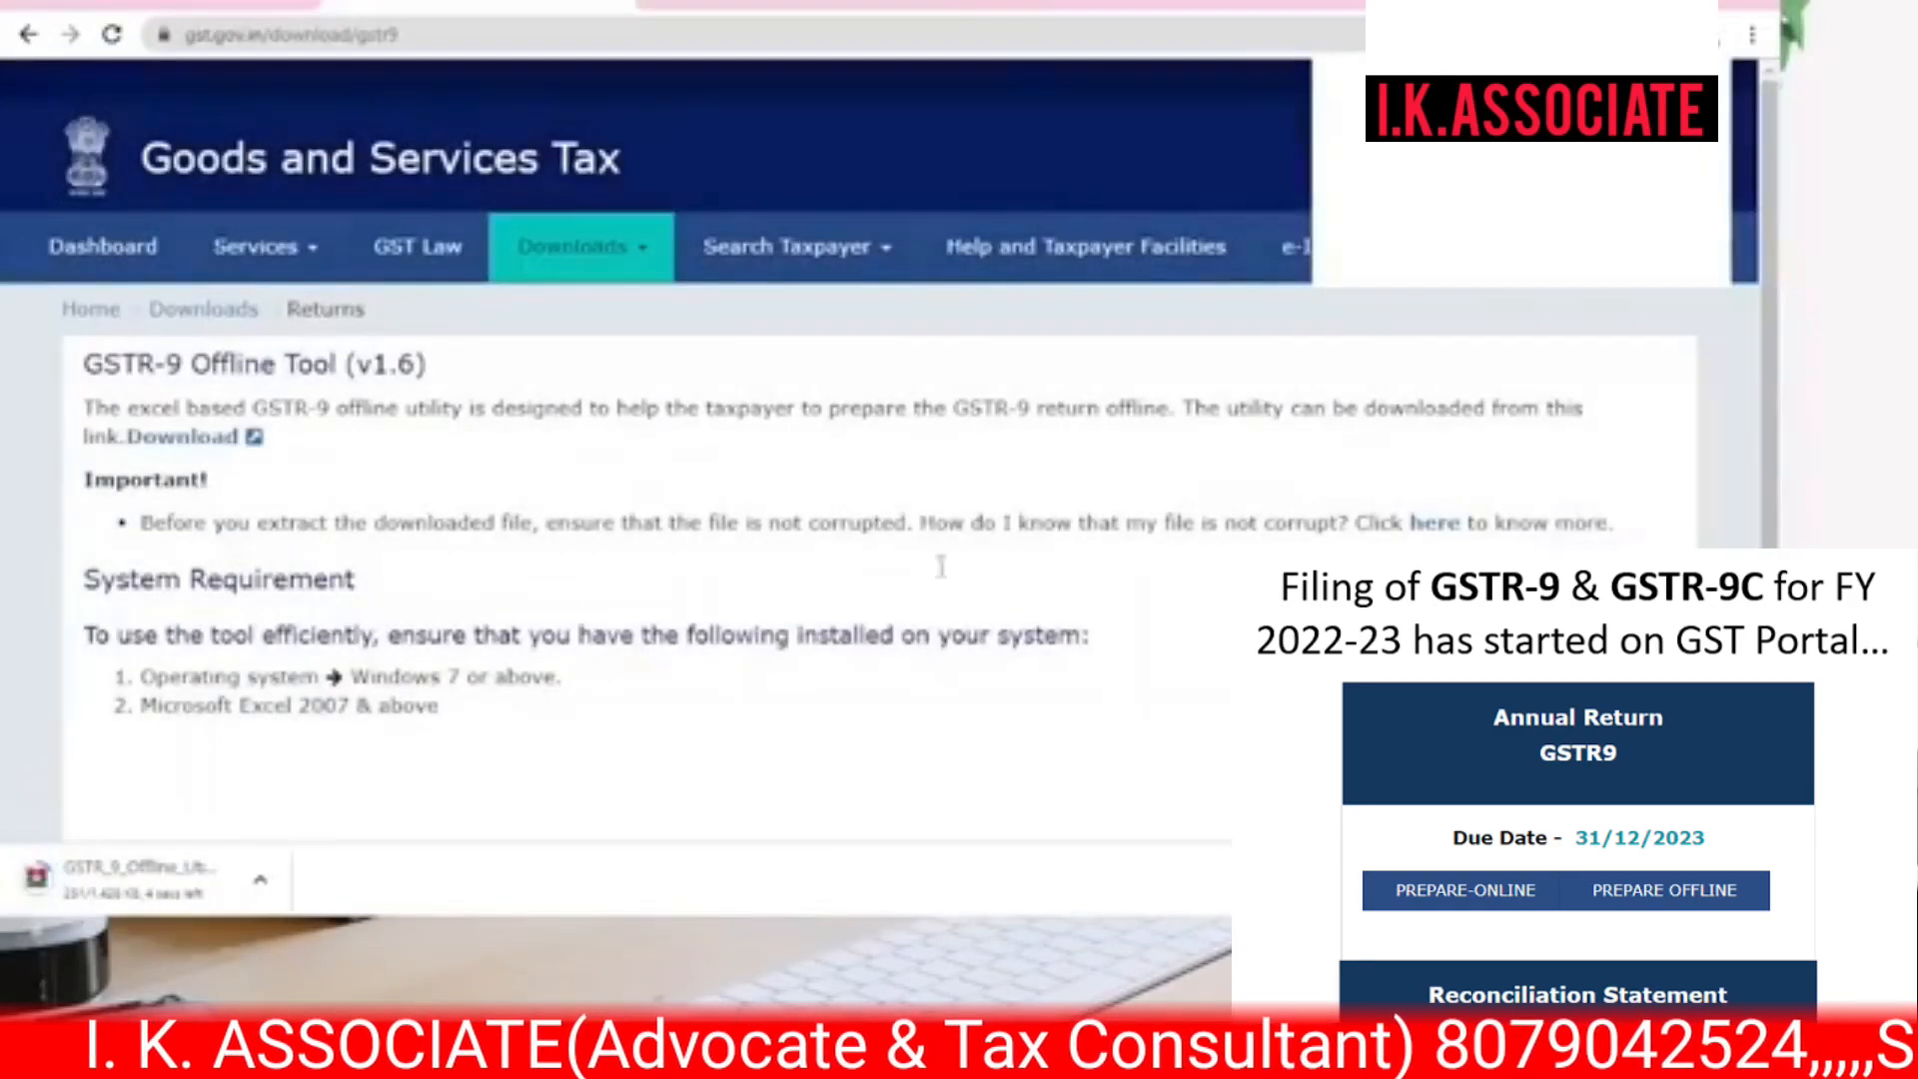
{"action": "left_click", "coordinate": [276, 884]}
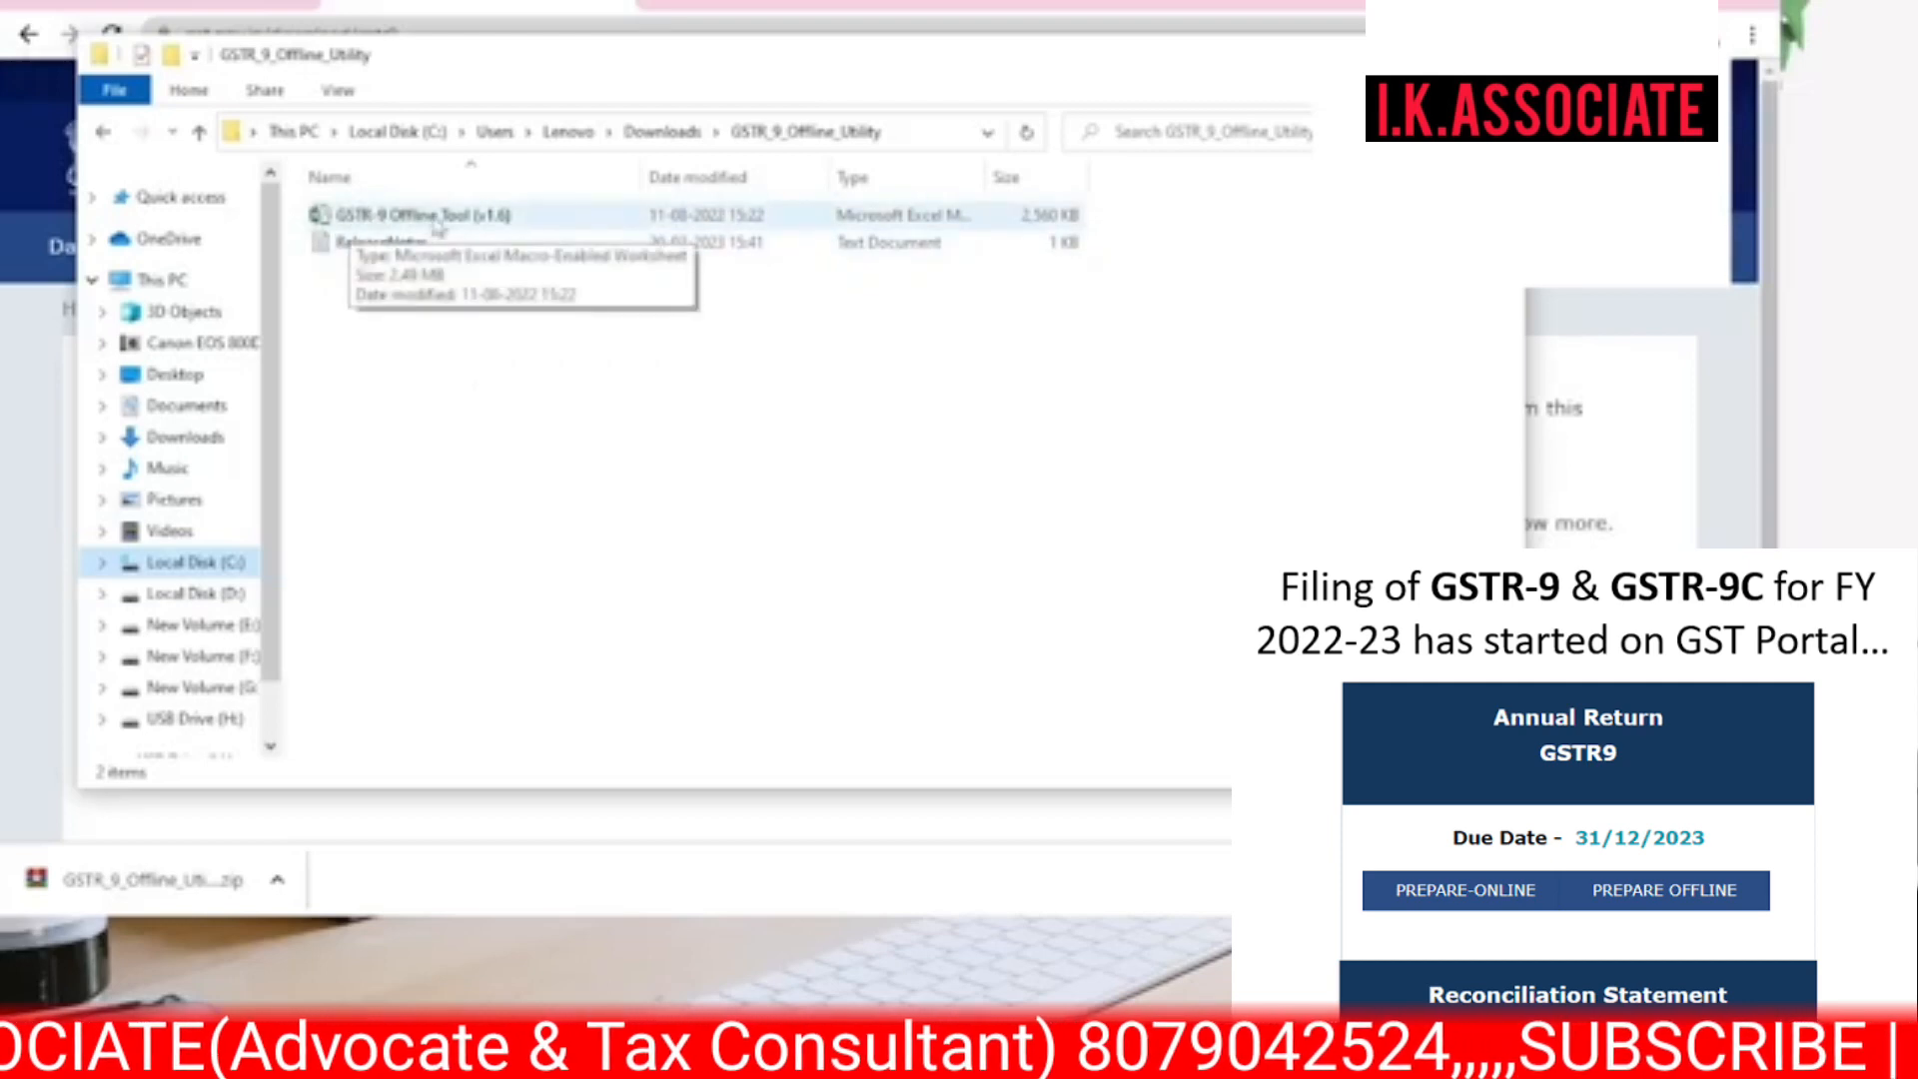
{"action": "left_click", "coordinate": [1354, 44]}
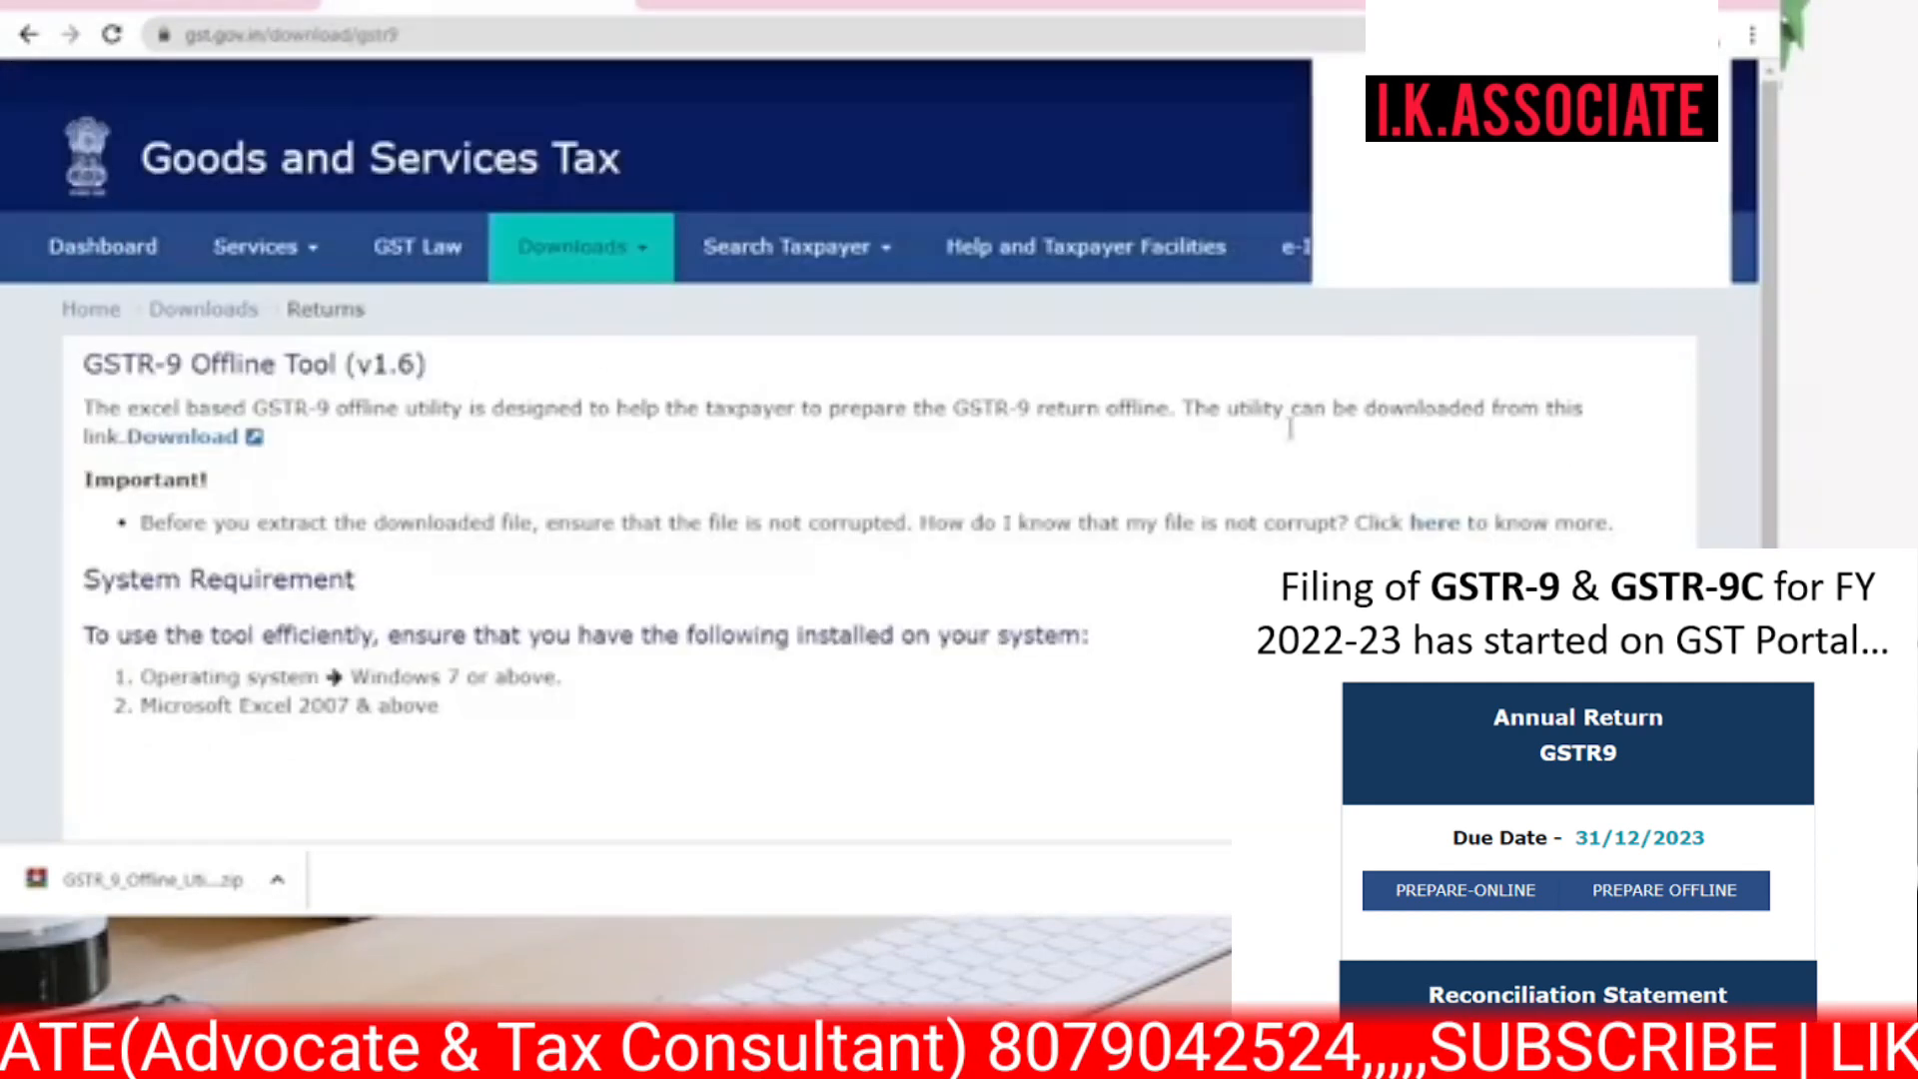
- Return to the Annual Return filing page and search for financial year 2022-23
{"action": "mouse_move", "coordinate": [307, 246]}
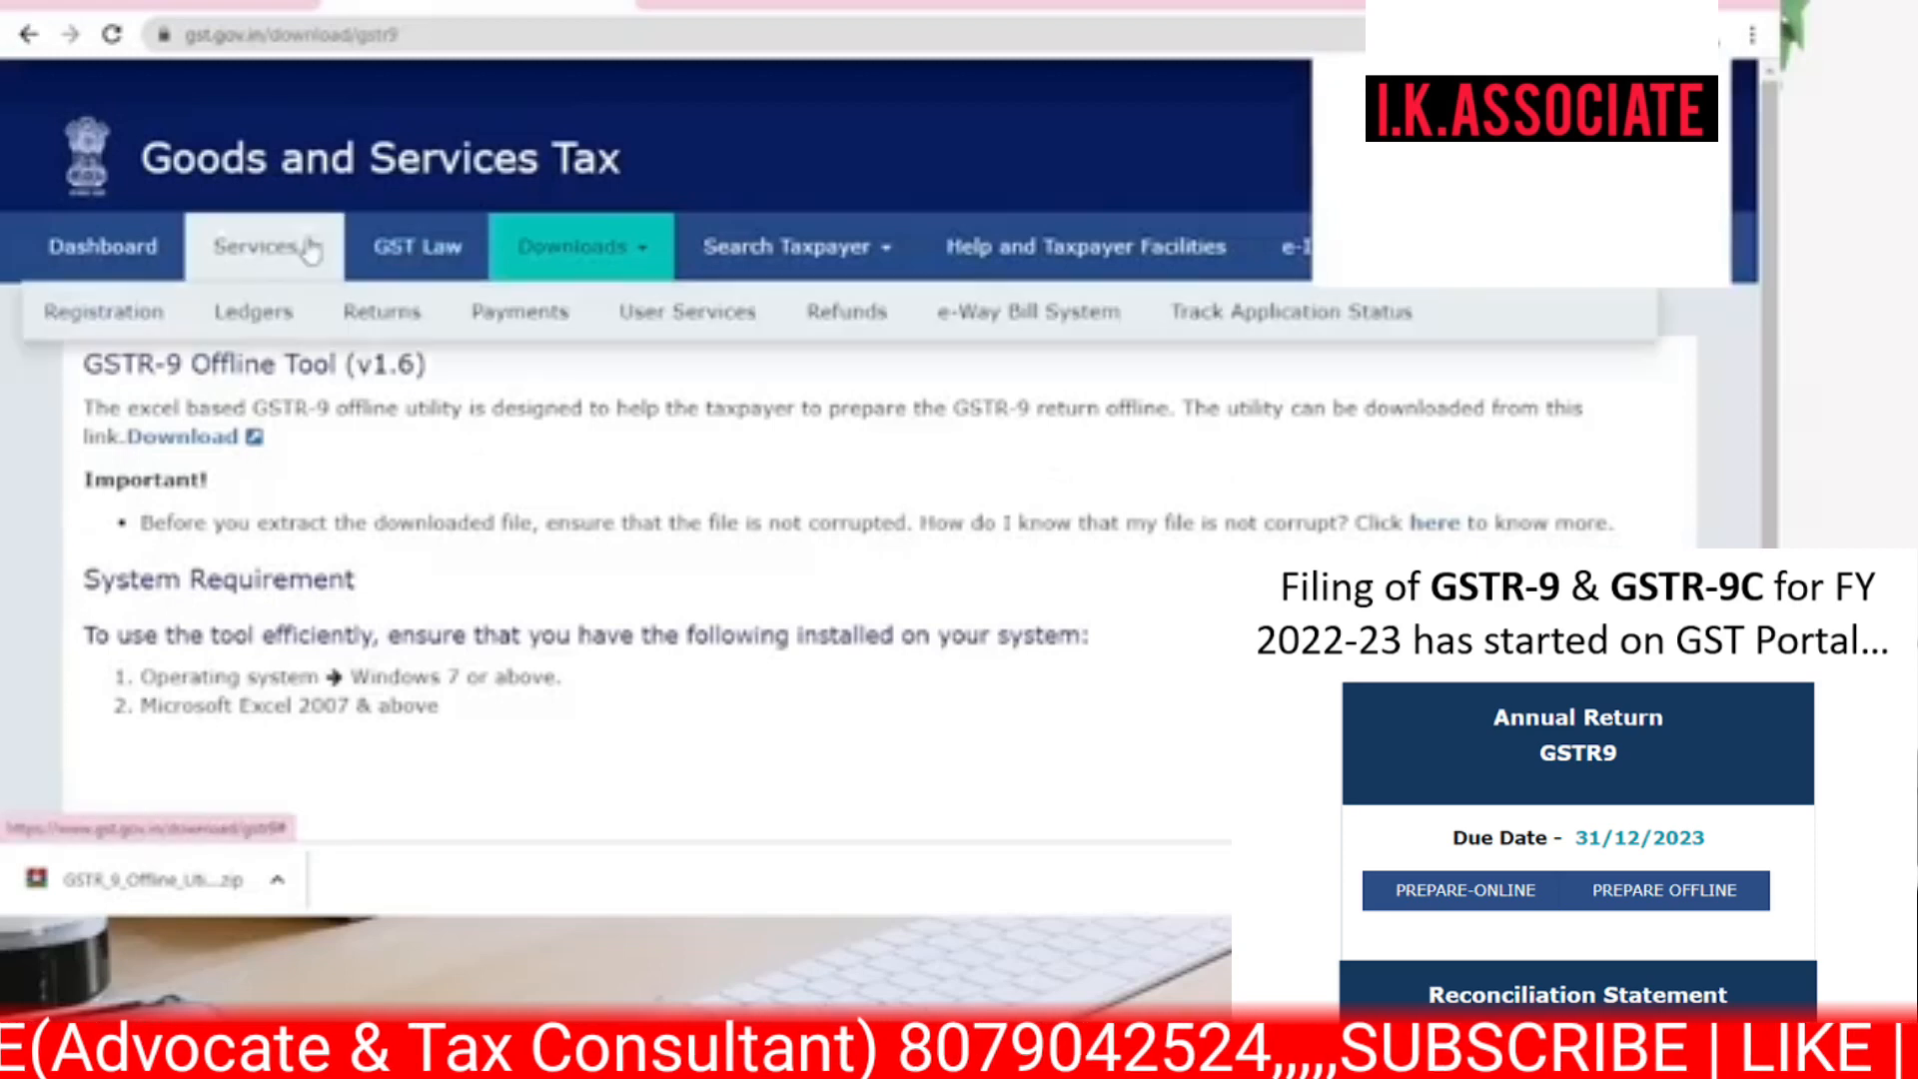
{"action": "mouse_move", "coordinate": [420, 320]}
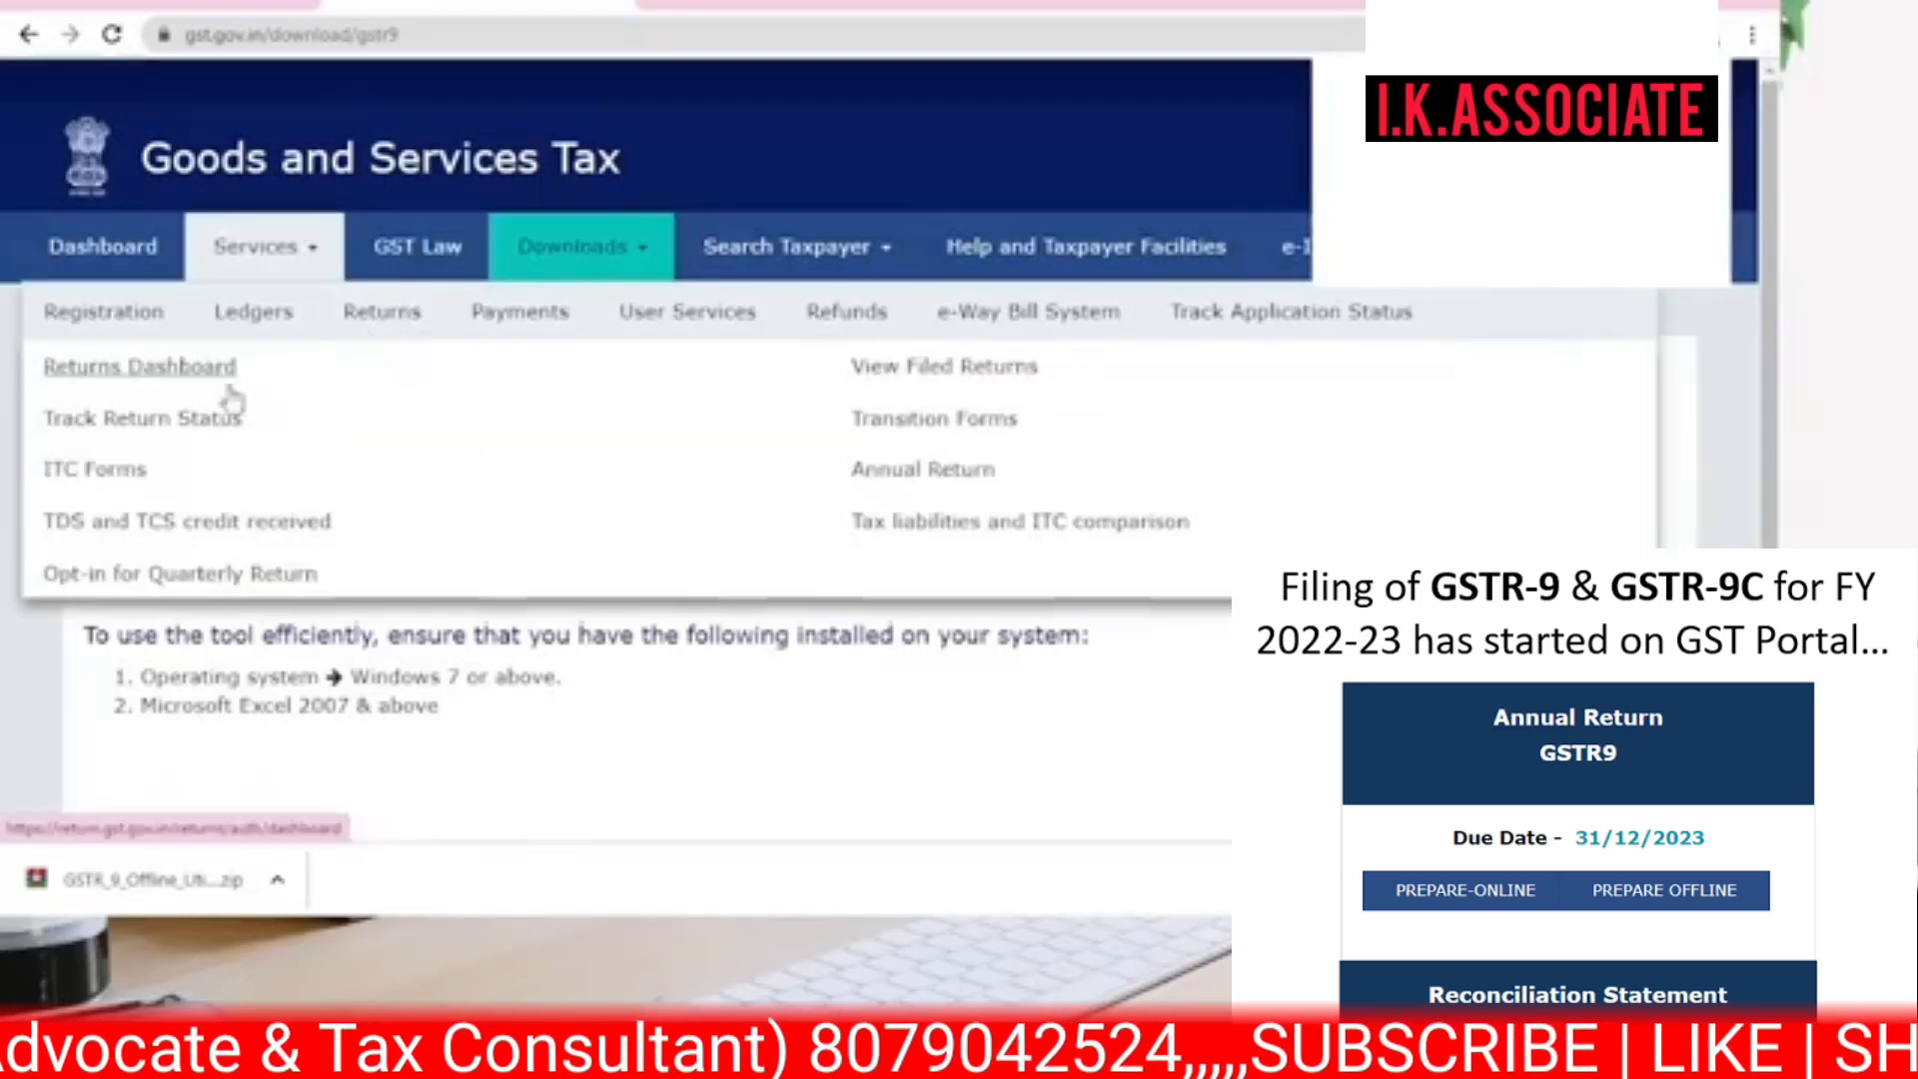
{"action": "left_click", "coordinate": [911, 467]}
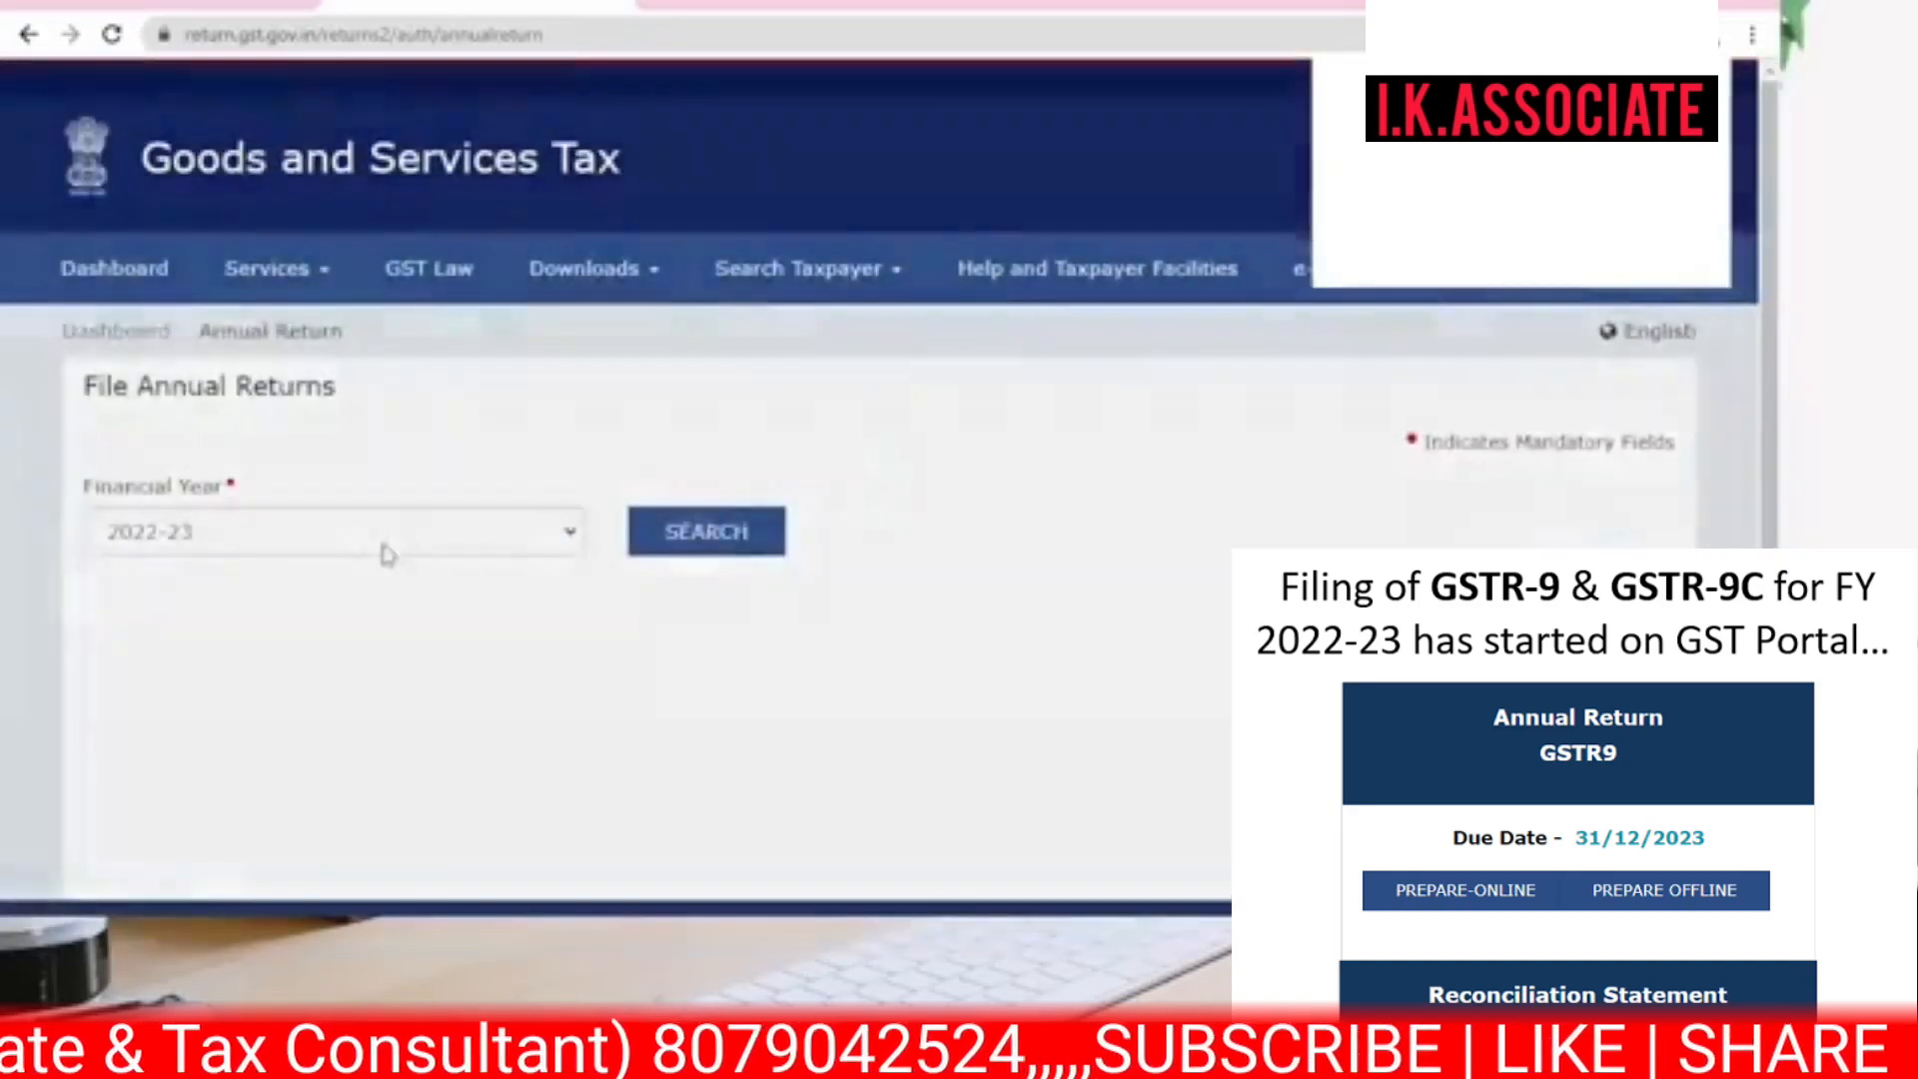
{"action": "left_click", "coordinate": [748, 539]}
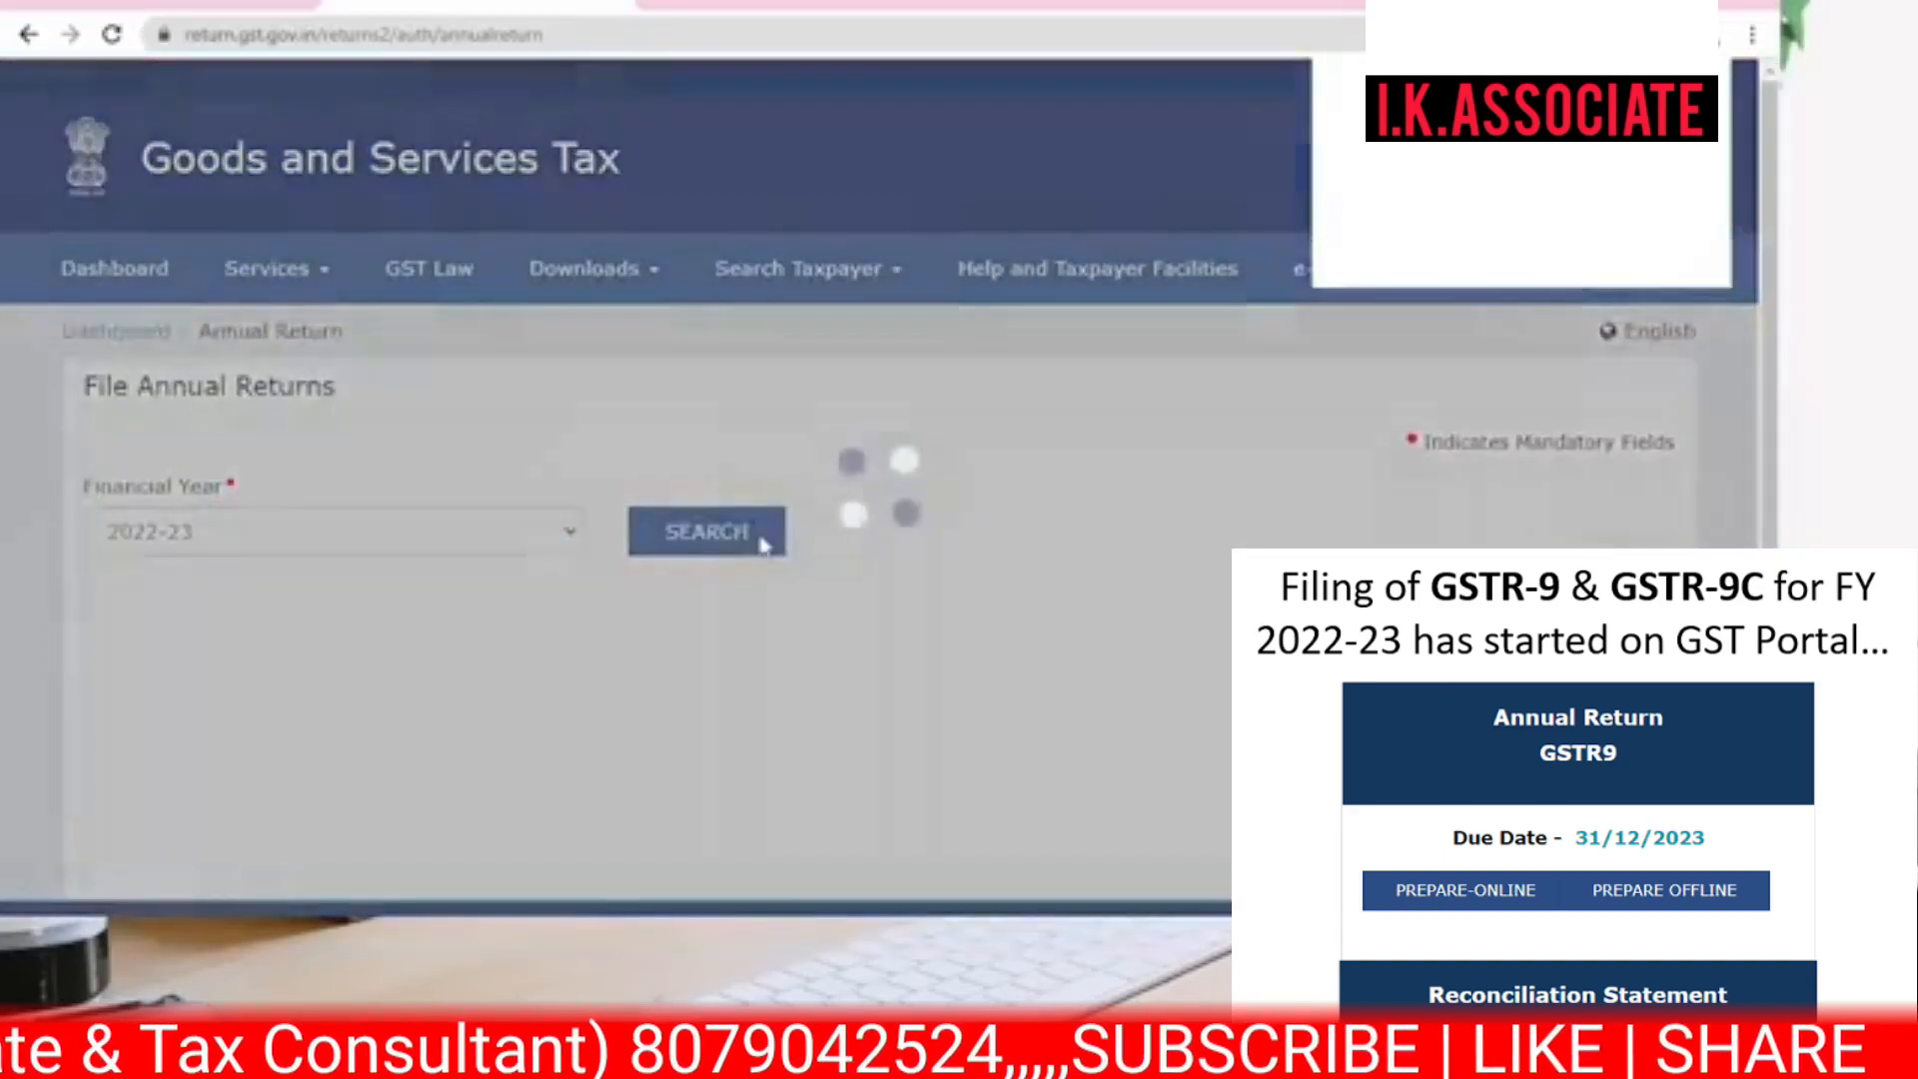
- Open the GSTR9 annual return and answer No to filing a Nil return in the questionnaire
{"action": "scroll", "coordinate": [464, 519], "scroll_direction": "down", "scroll_amount": 10}
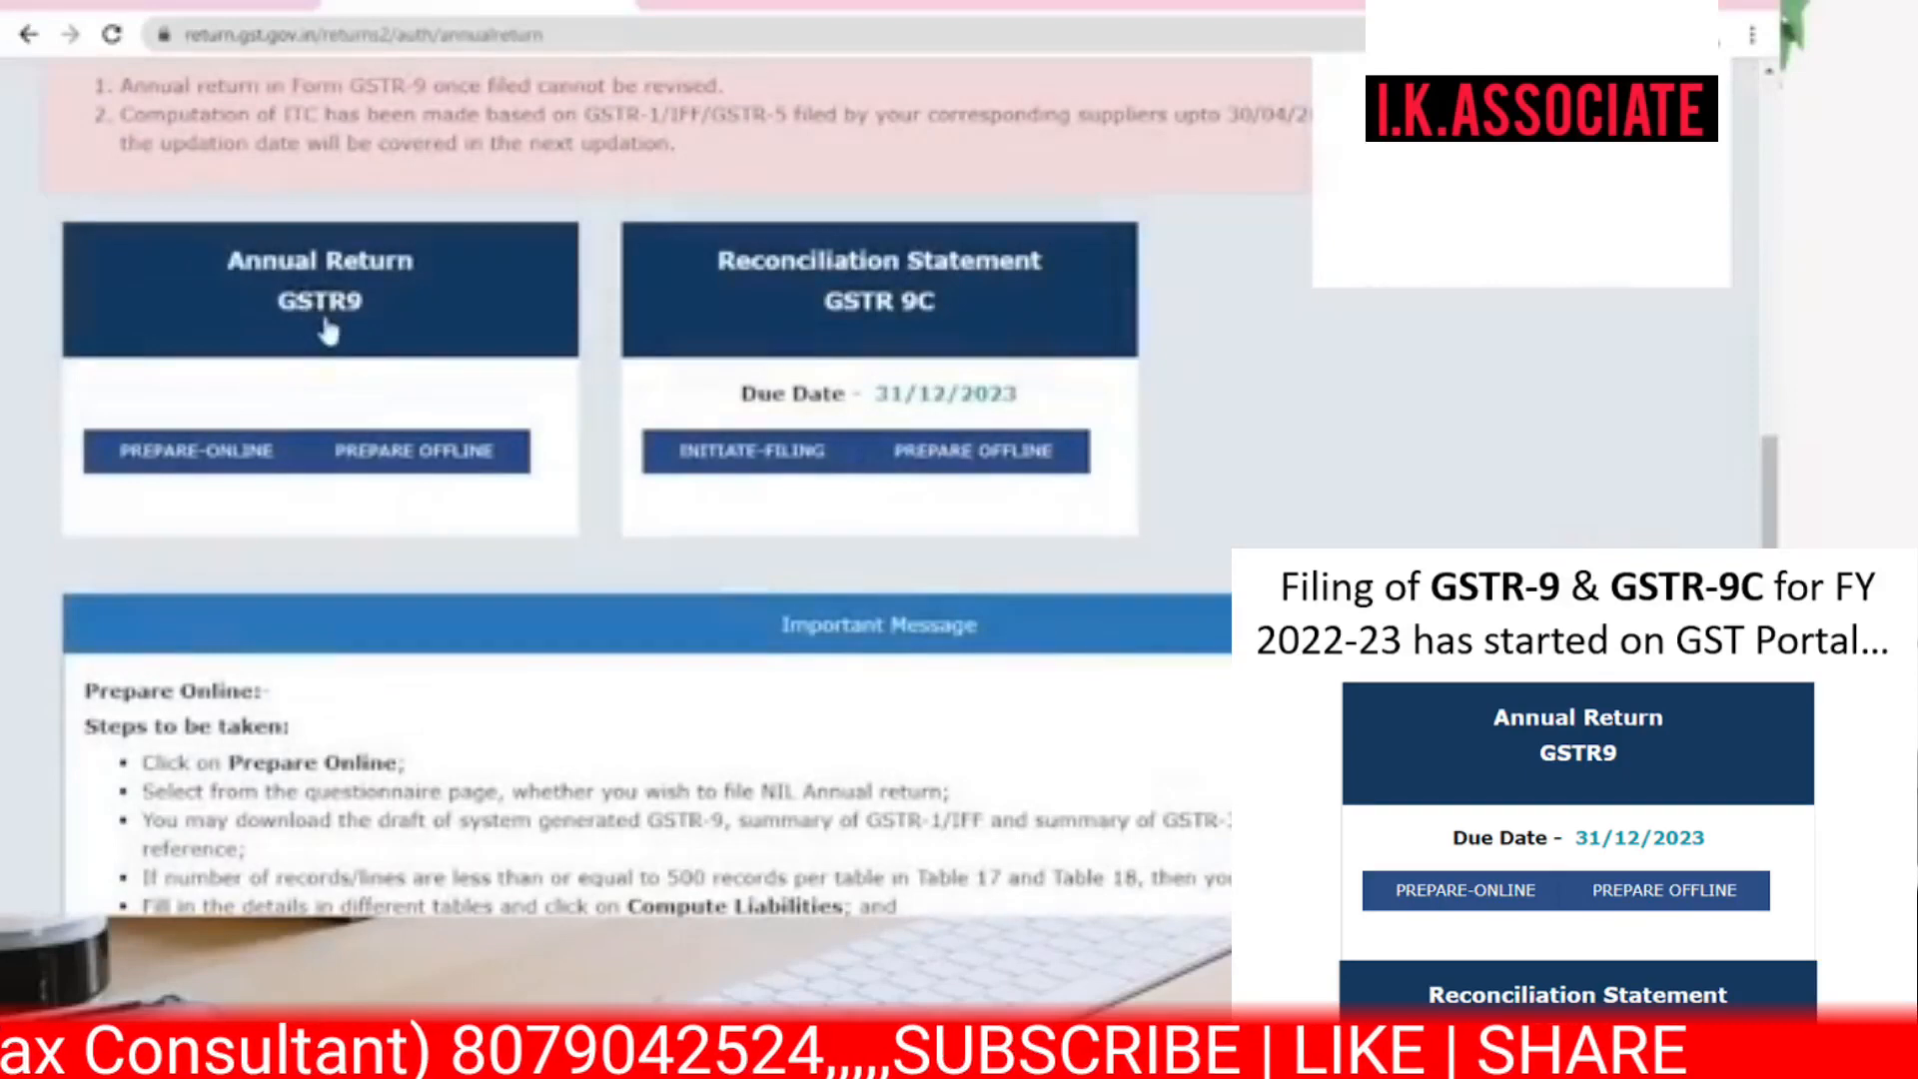
{"action": "left_click", "coordinate": [326, 310]}
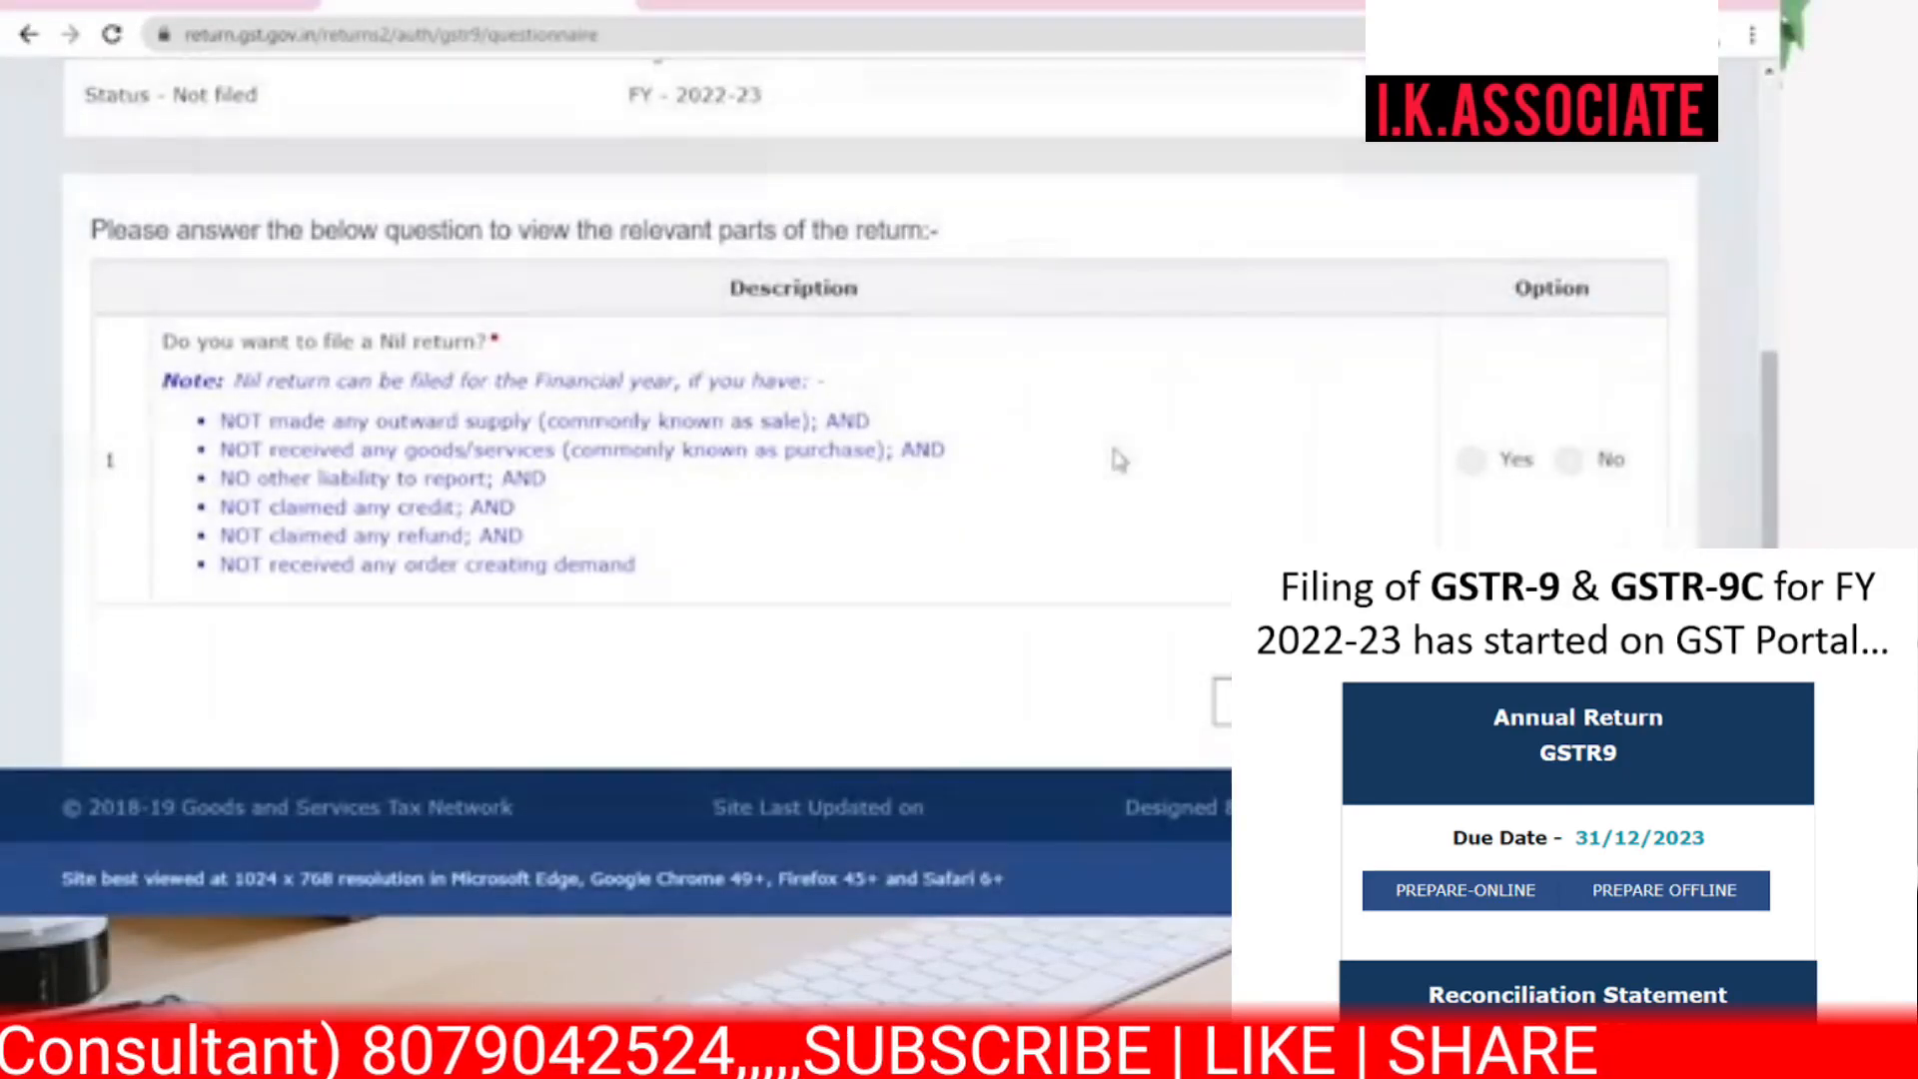
{"action": "left_click", "coordinate": [1571, 460]}
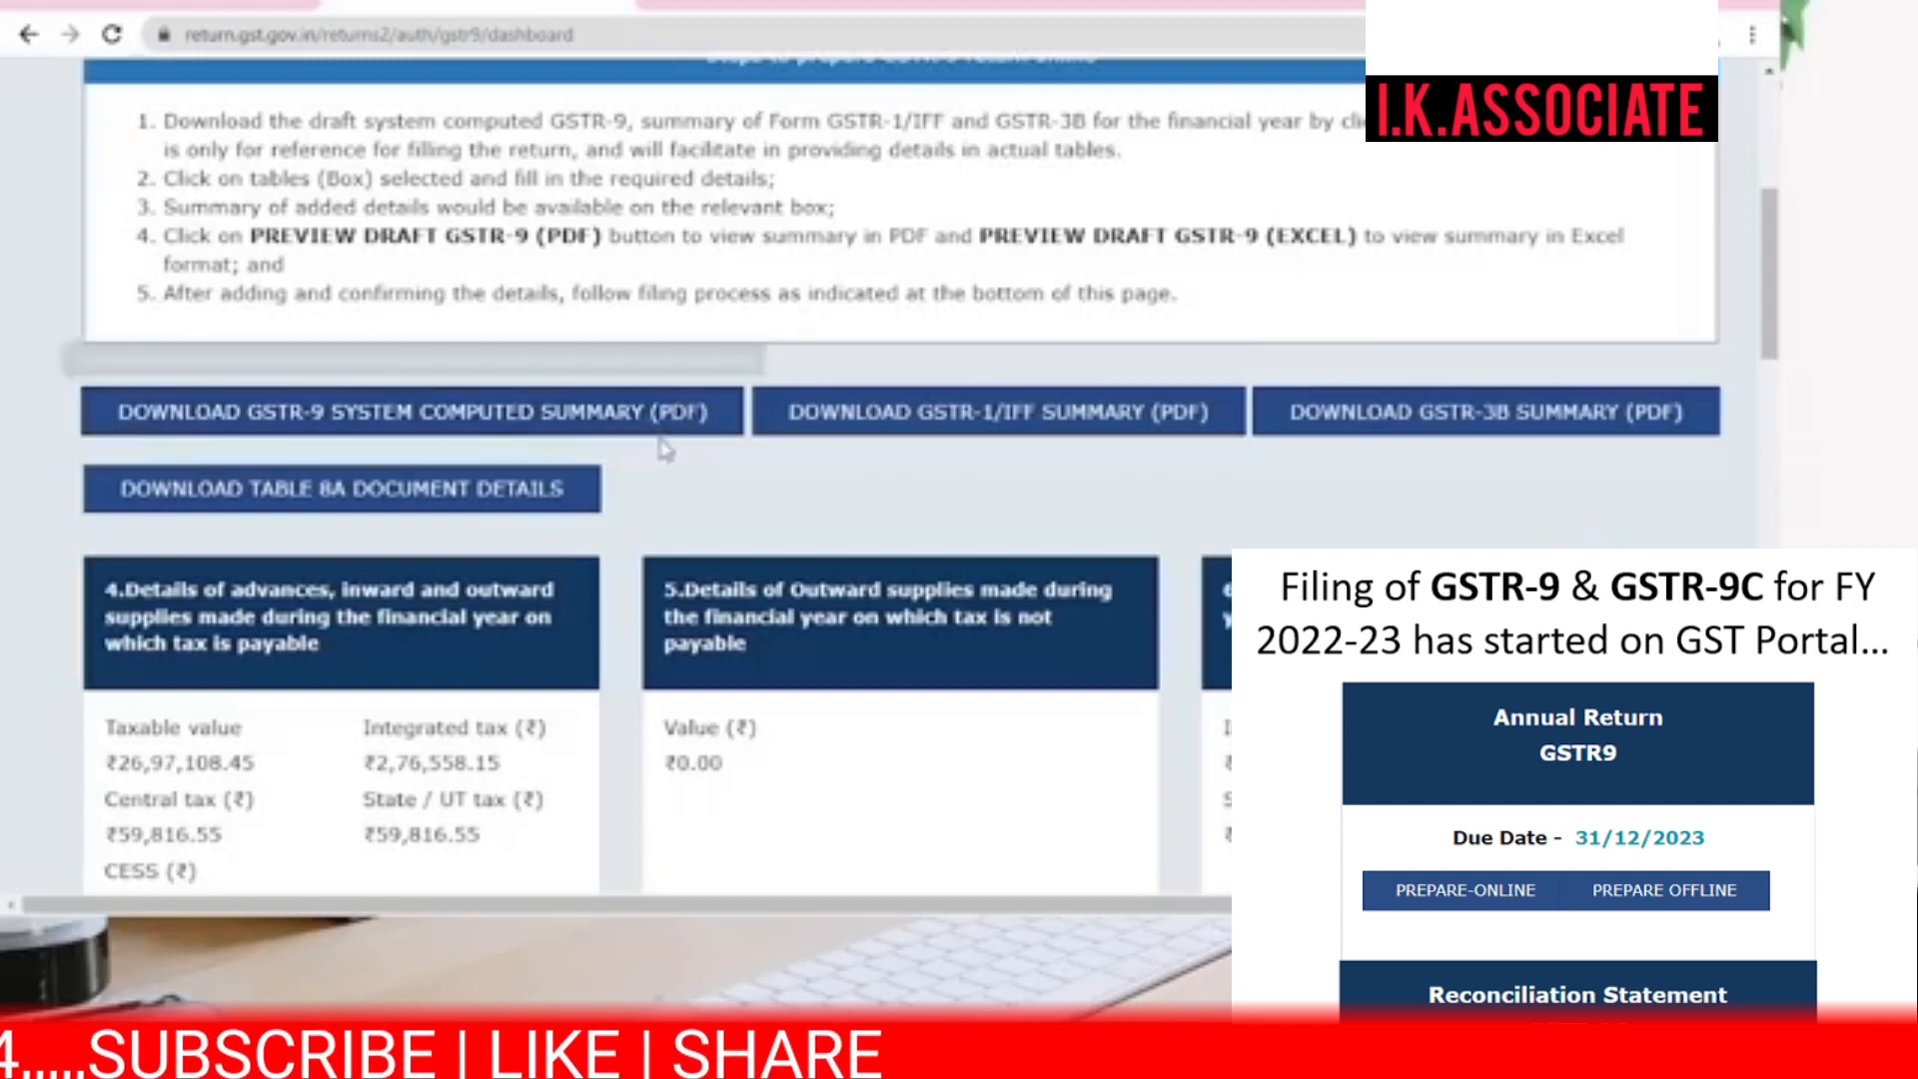
- Examine the GSTR-9 dashboard's summary download options, the numbered table boxes and the steps to file the return
{"action": "scroll", "coordinate": [664, 450], "scroll_direction": "down", "scroll_amount": 3}
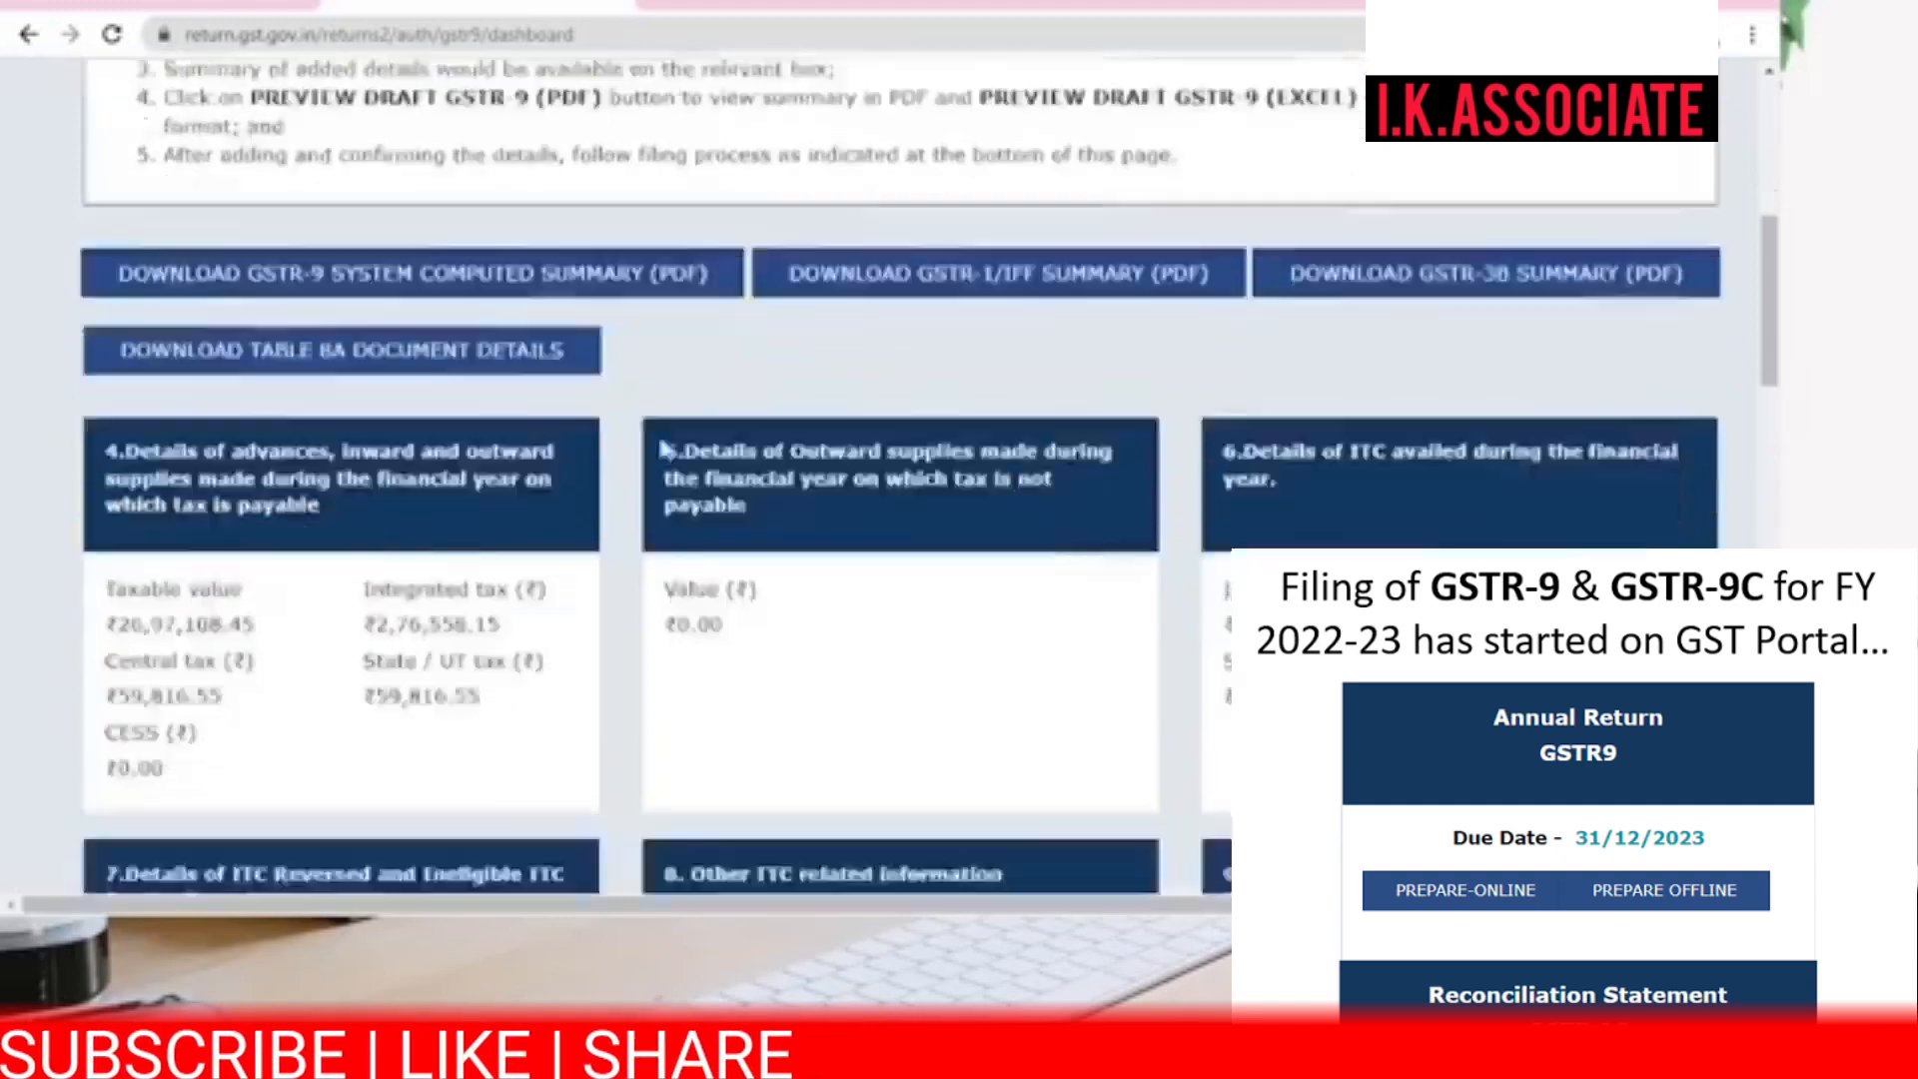
{"action": "scroll", "coordinate": [663, 450], "scroll_direction": "up", "scroll_amount": 3}
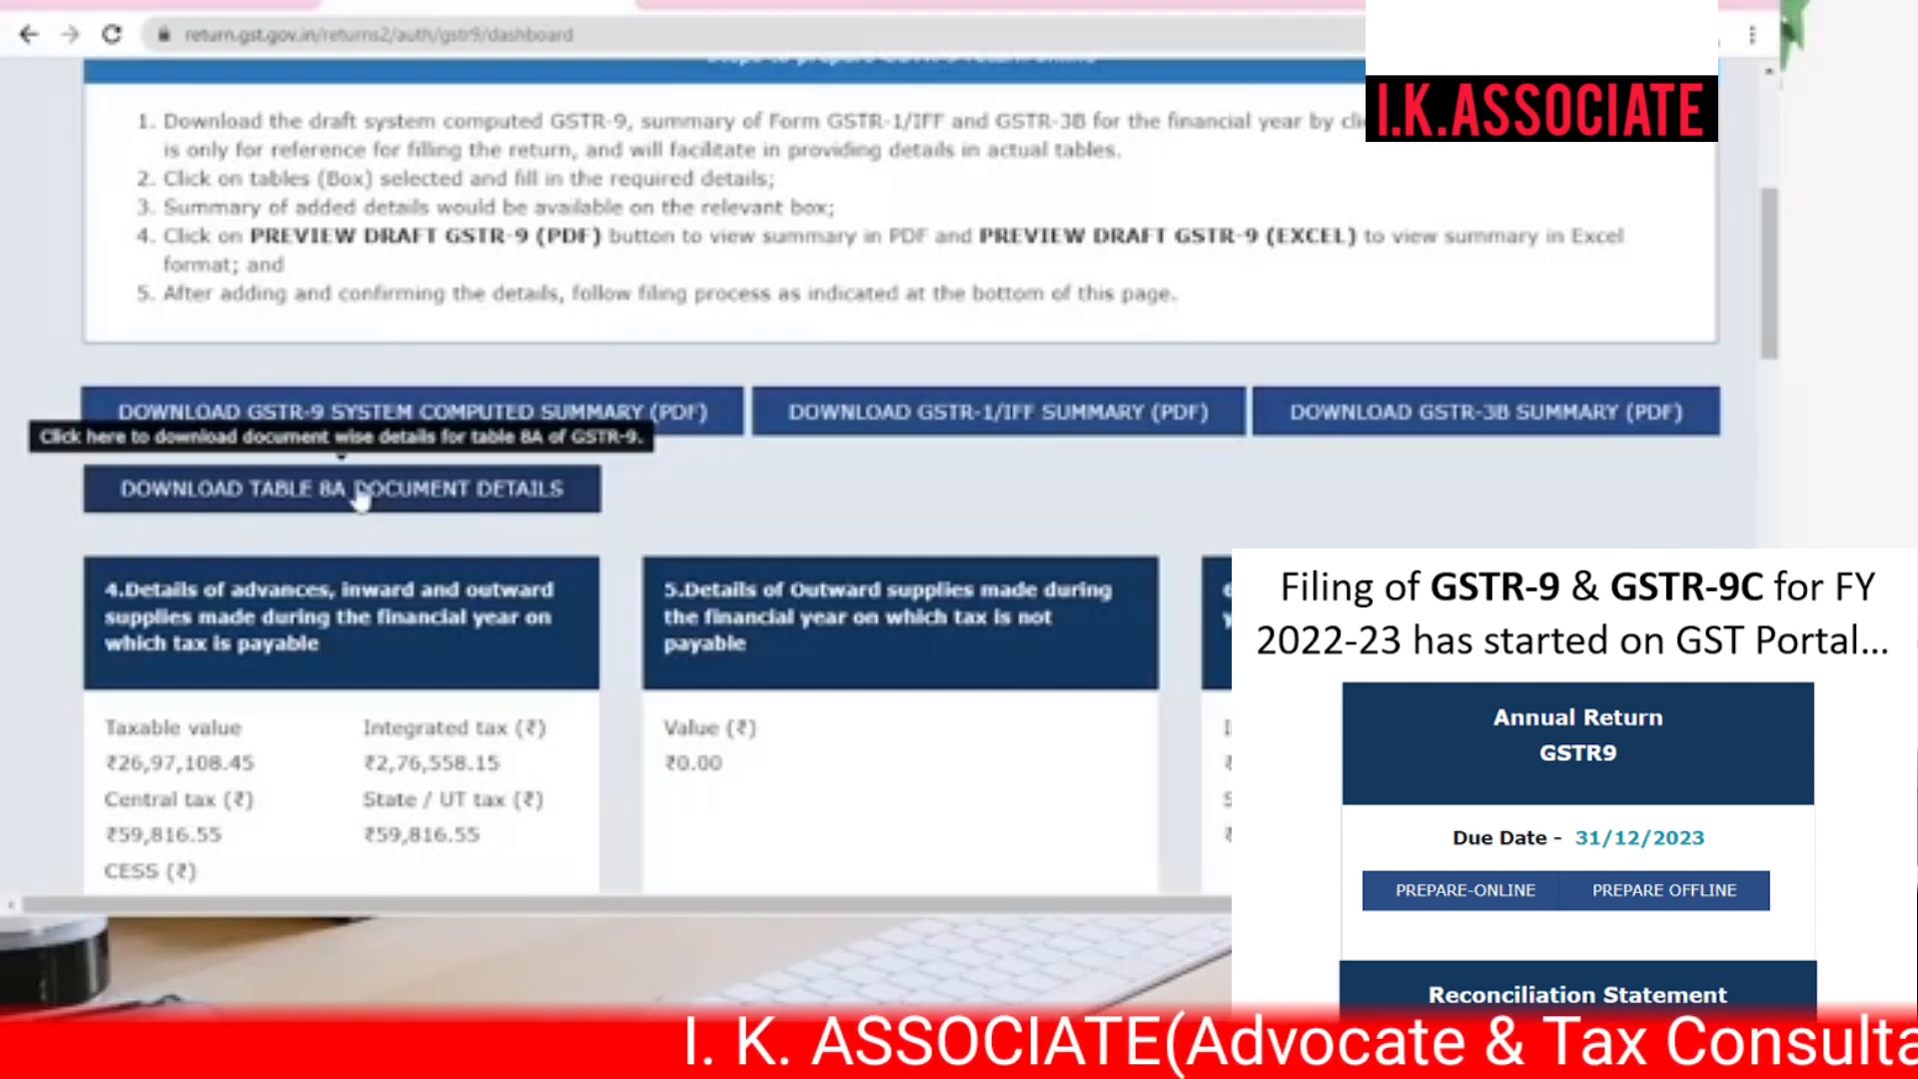
{"action": "scroll", "coordinate": [359, 499], "scroll_direction": "down", "scroll_amount": 1}
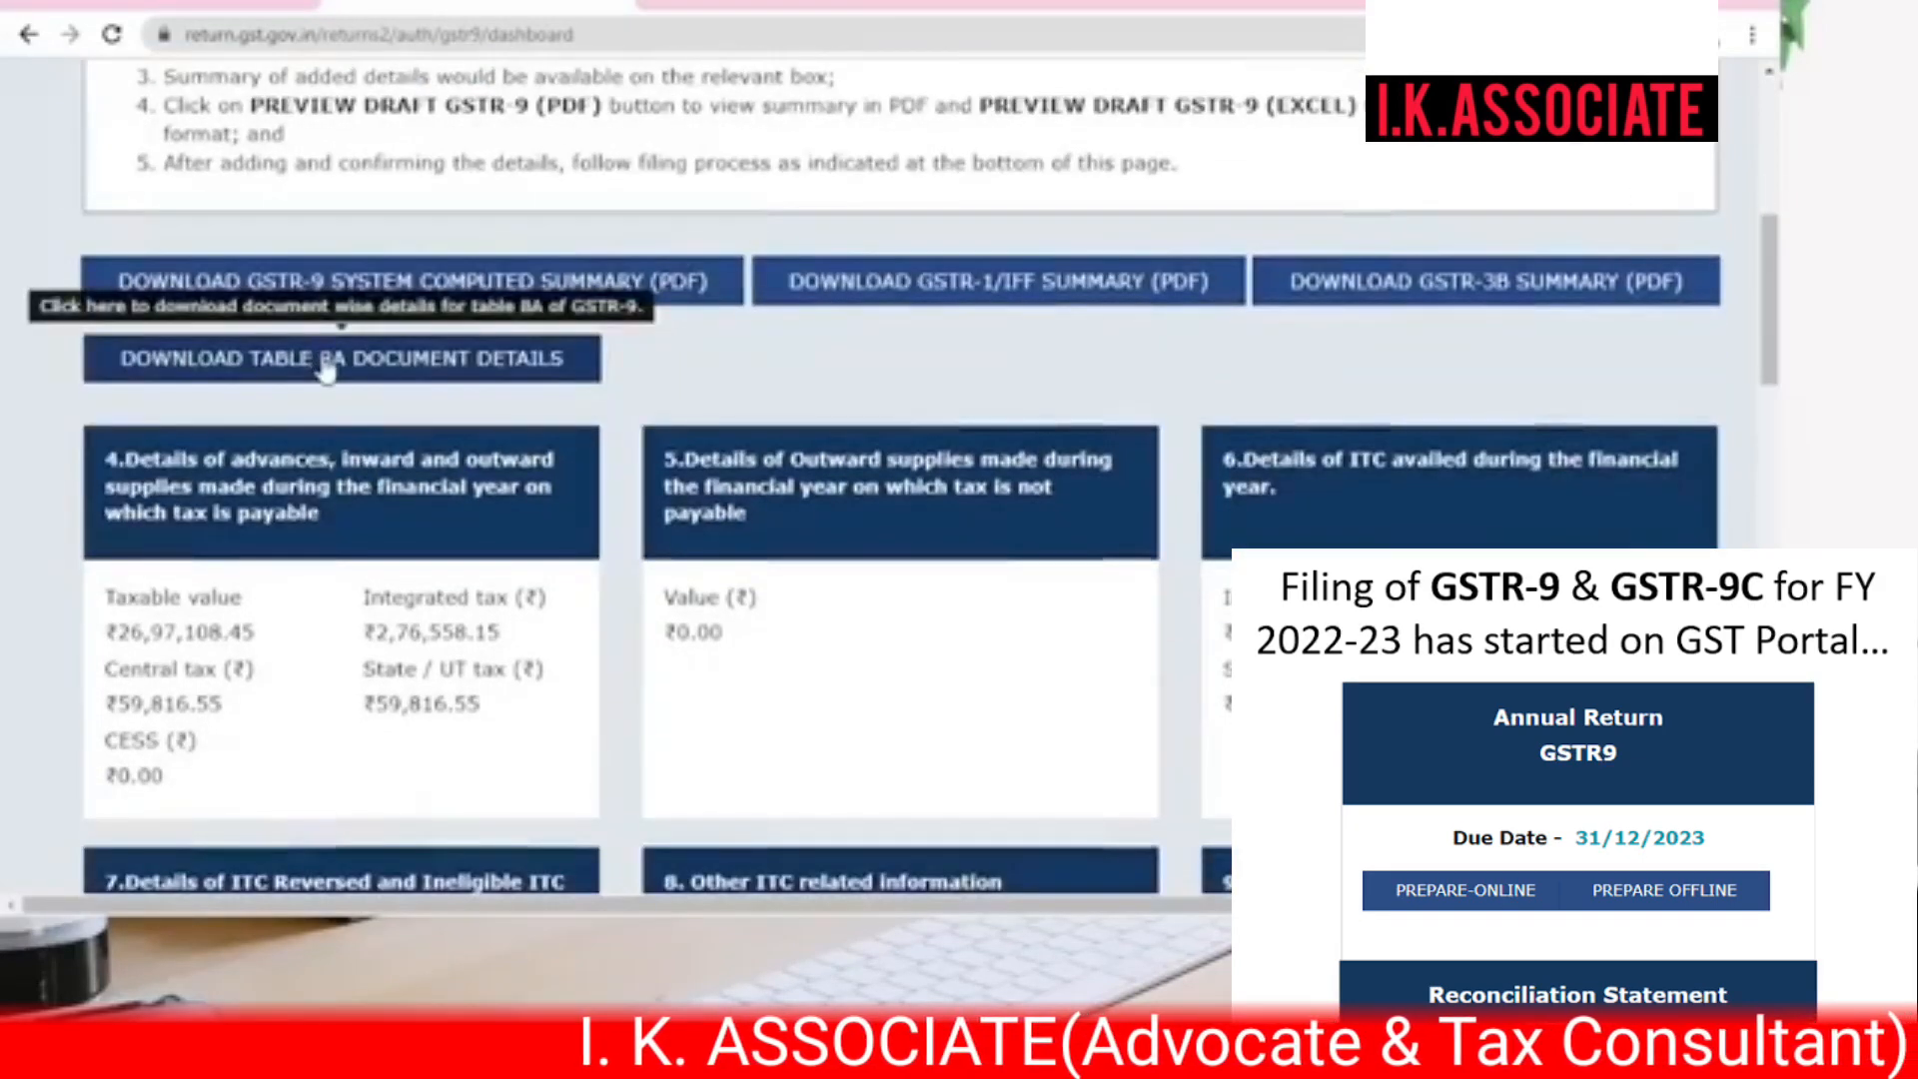
{"action": "scroll", "coordinate": [815, 428], "scroll_direction": "down", "scroll_amount": 2}
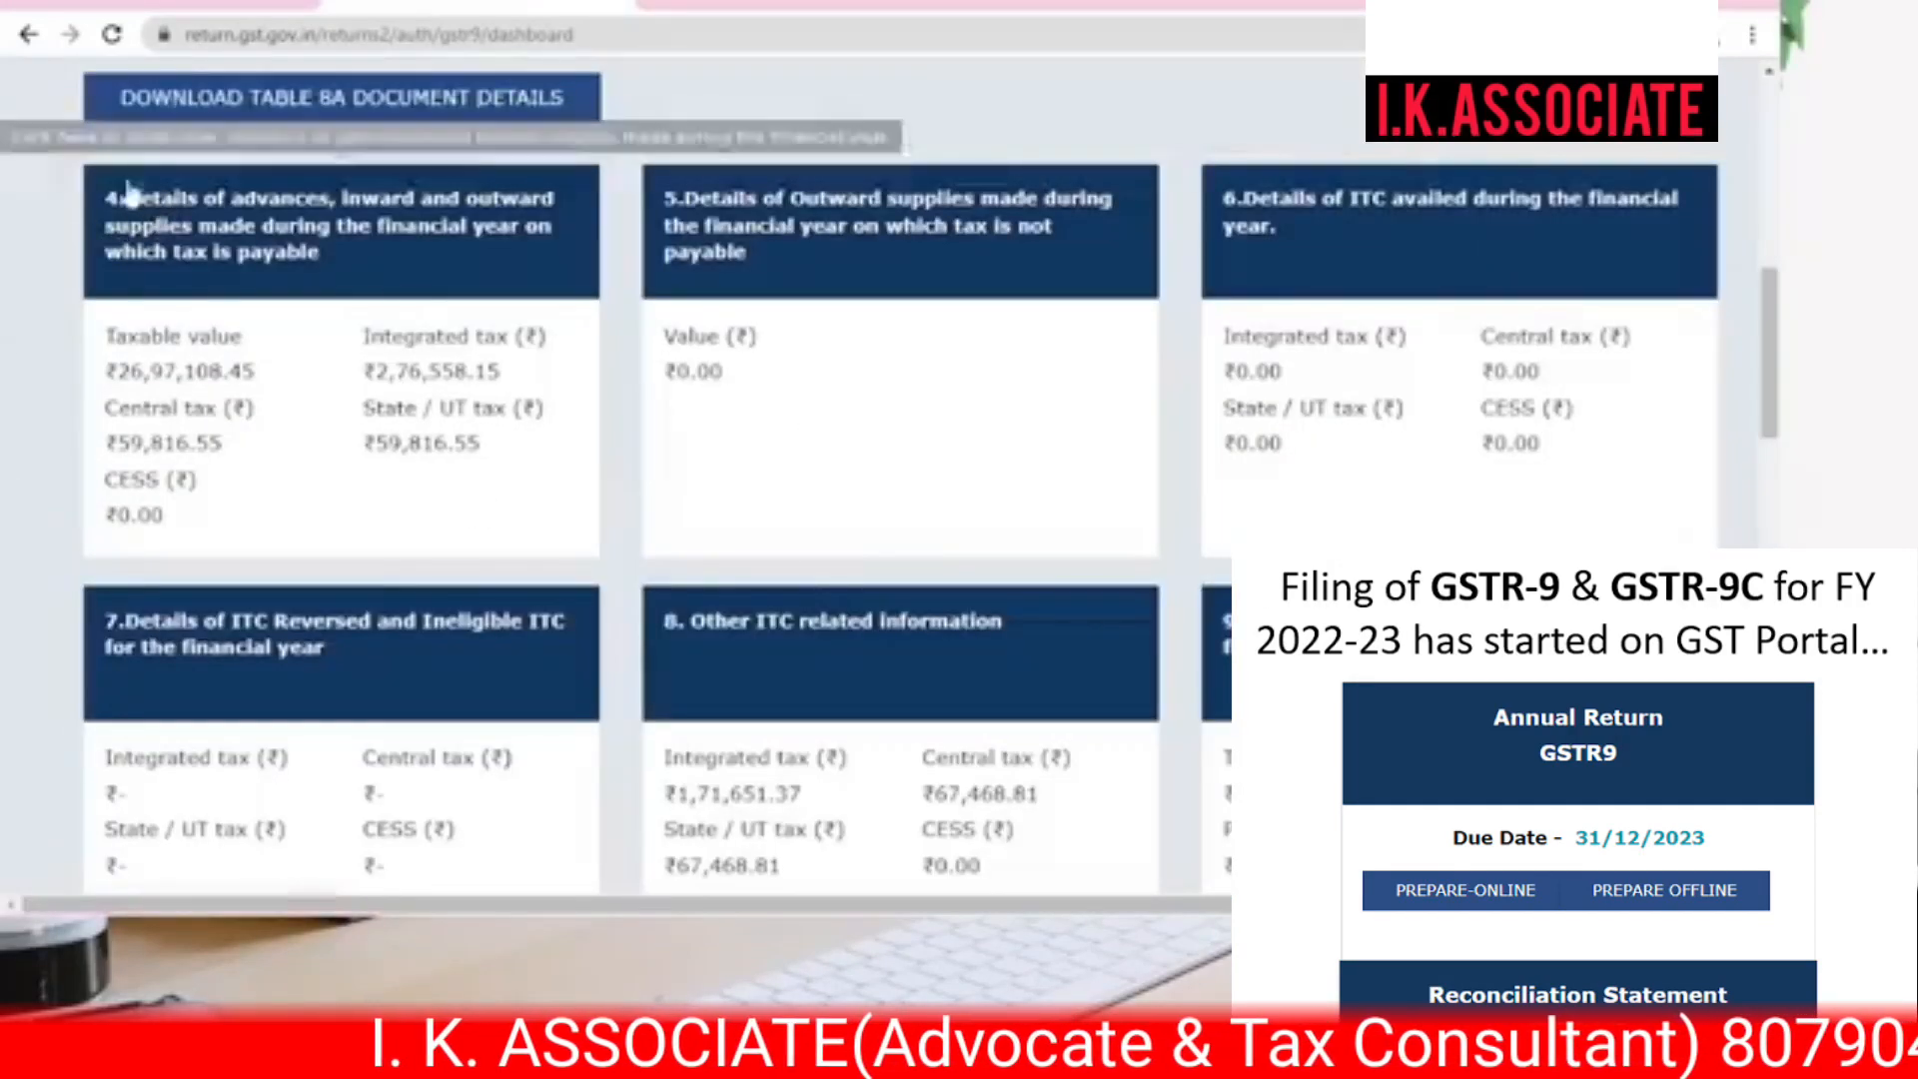
{"action": "scroll", "coordinate": [135, 260], "scroll_direction": "down", "scroll_amount": 13}
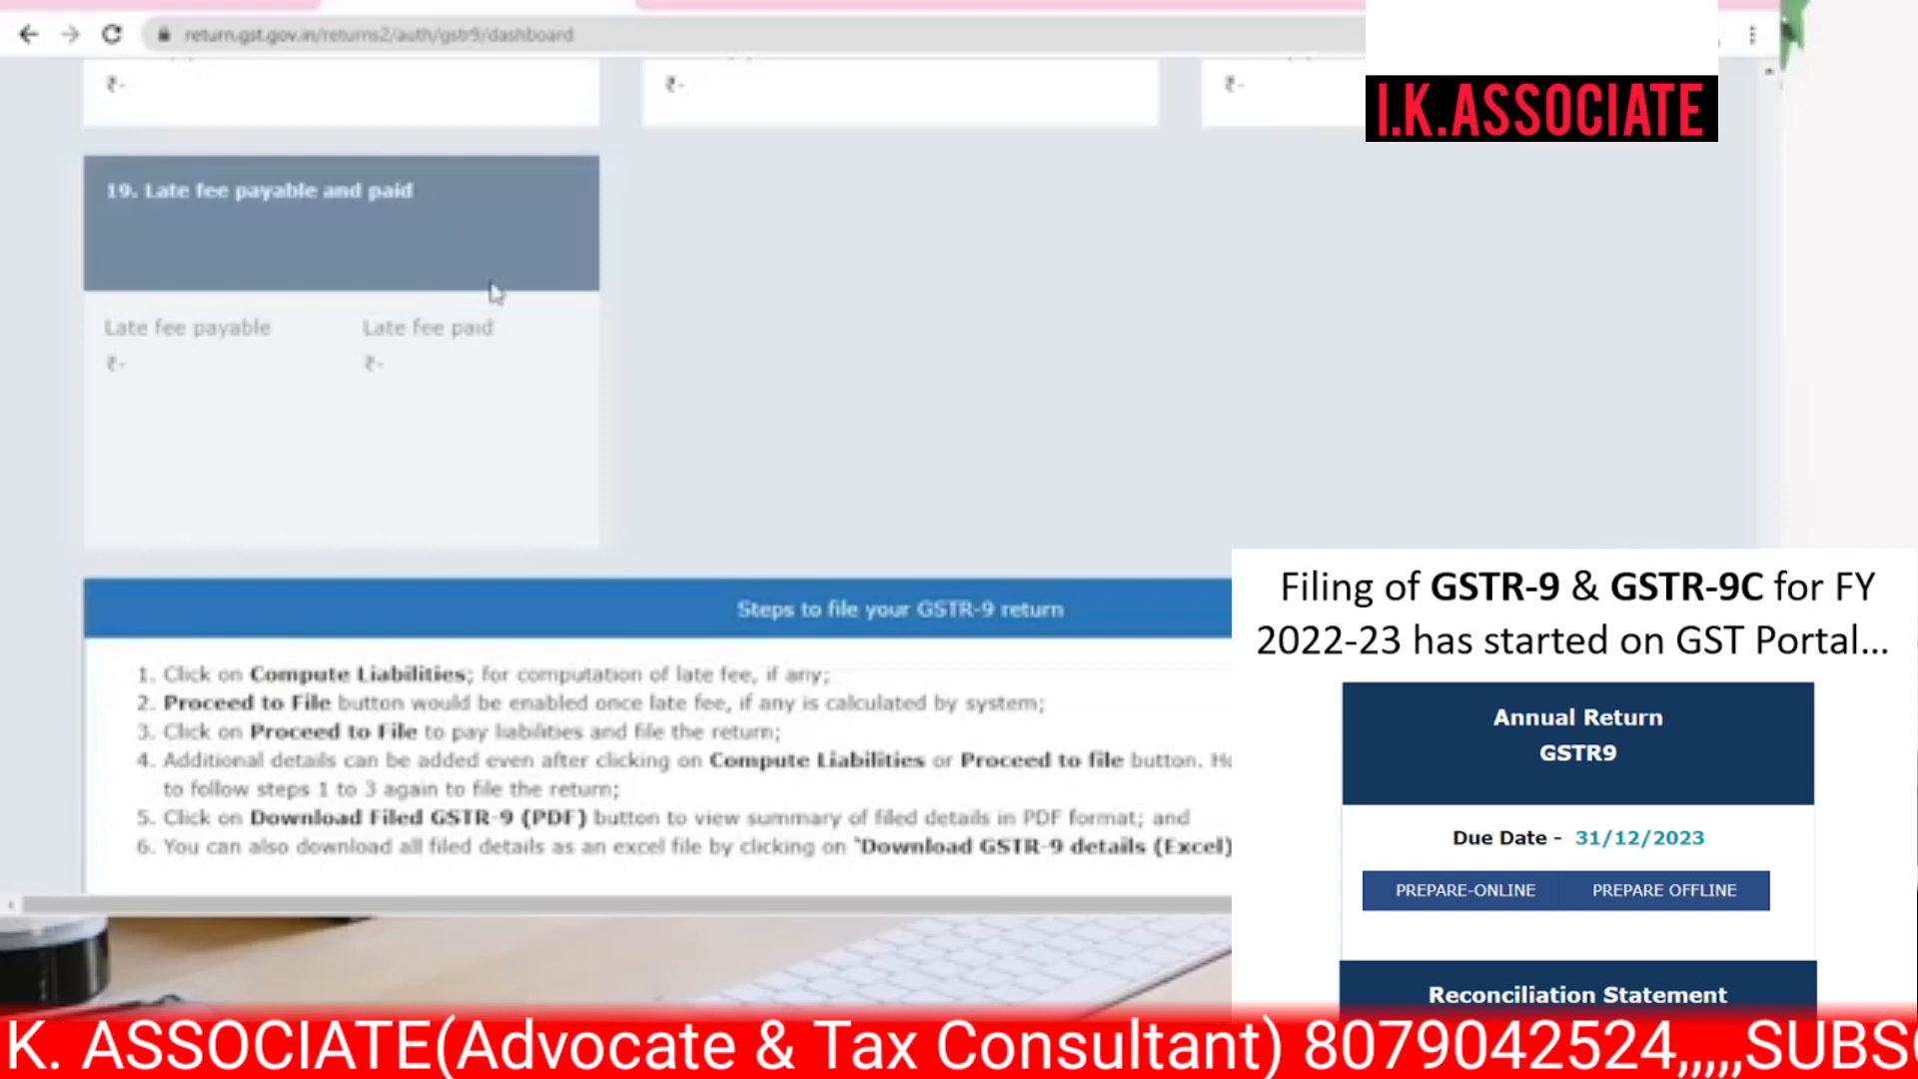
{"action": "scroll", "coordinate": [497, 292], "scroll_direction": "down", "scroll_amount": 5}
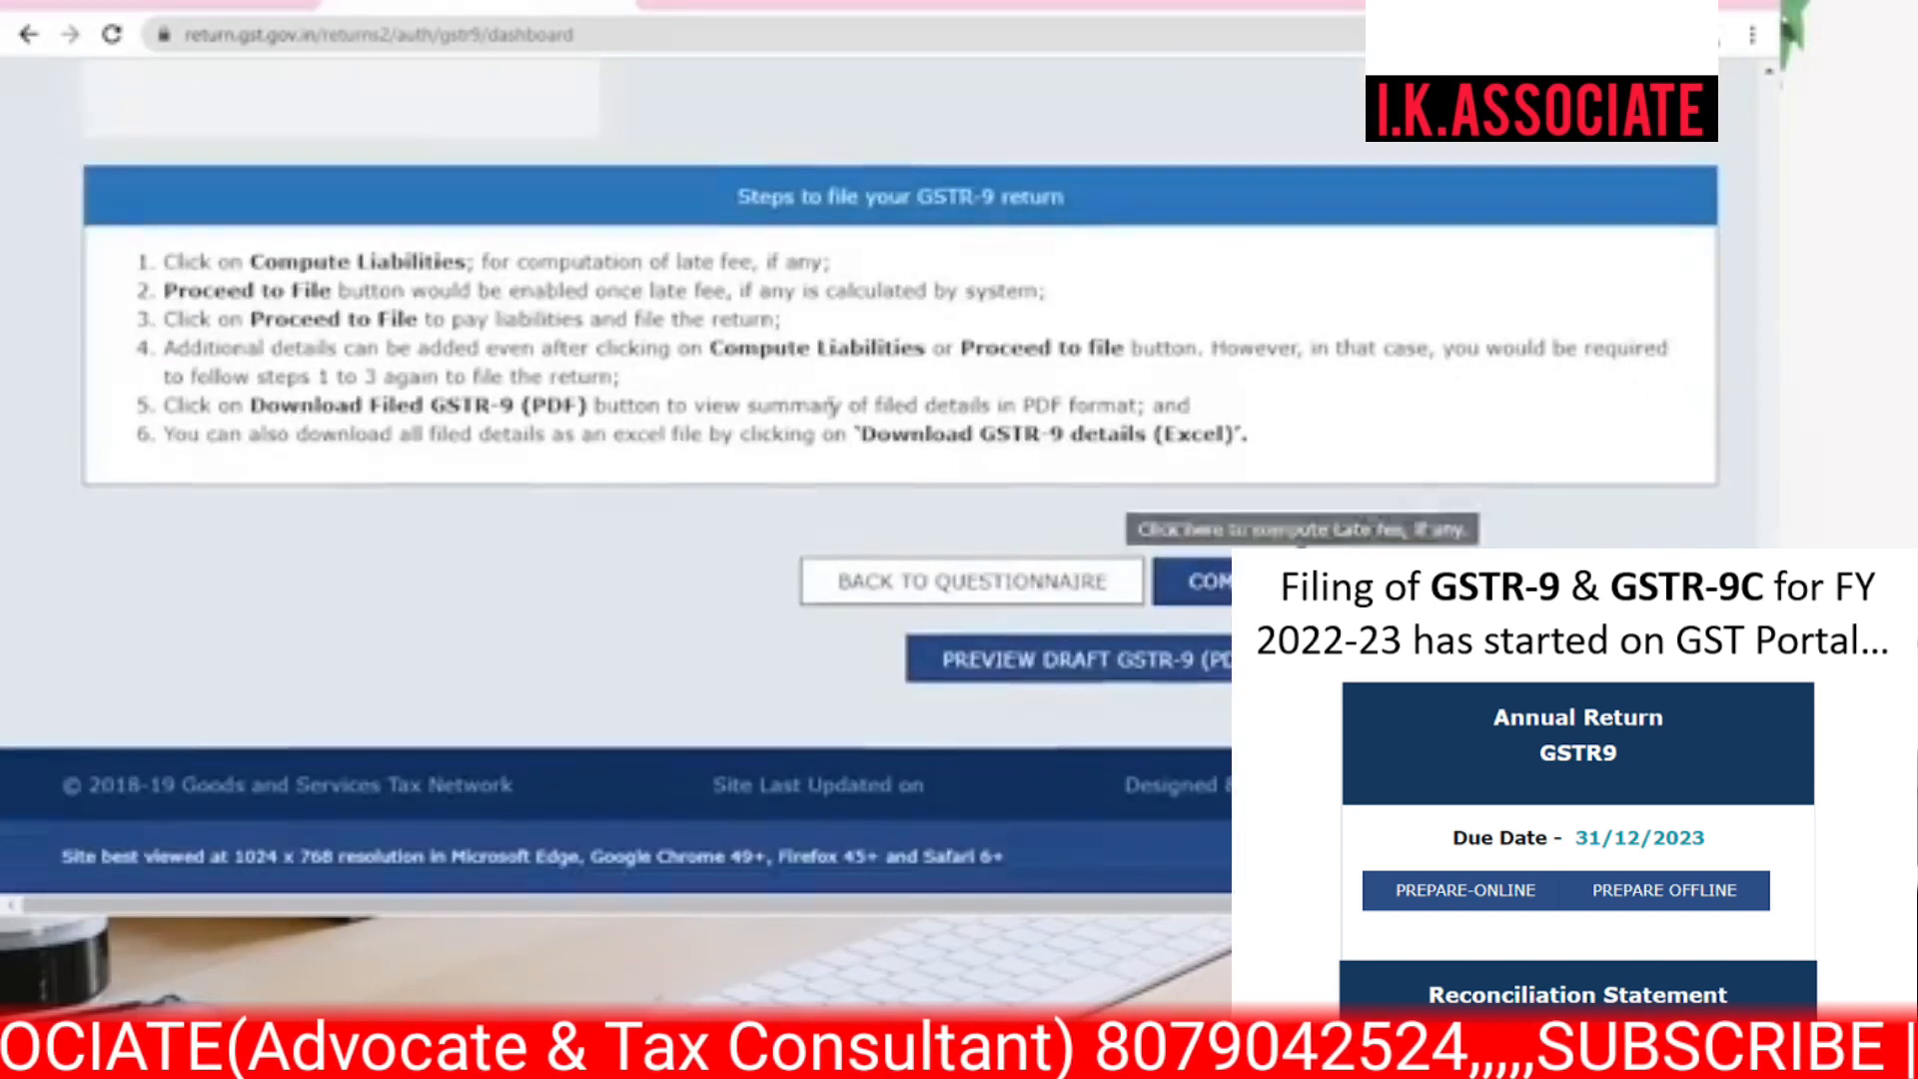
{"action": "scroll", "coordinate": [696, 400], "scroll_direction": "up", "scroll_amount": 6}
{"action": "scroll", "coordinate": [696, 399], "scroll_direction": "up", "scroll_amount": 3}
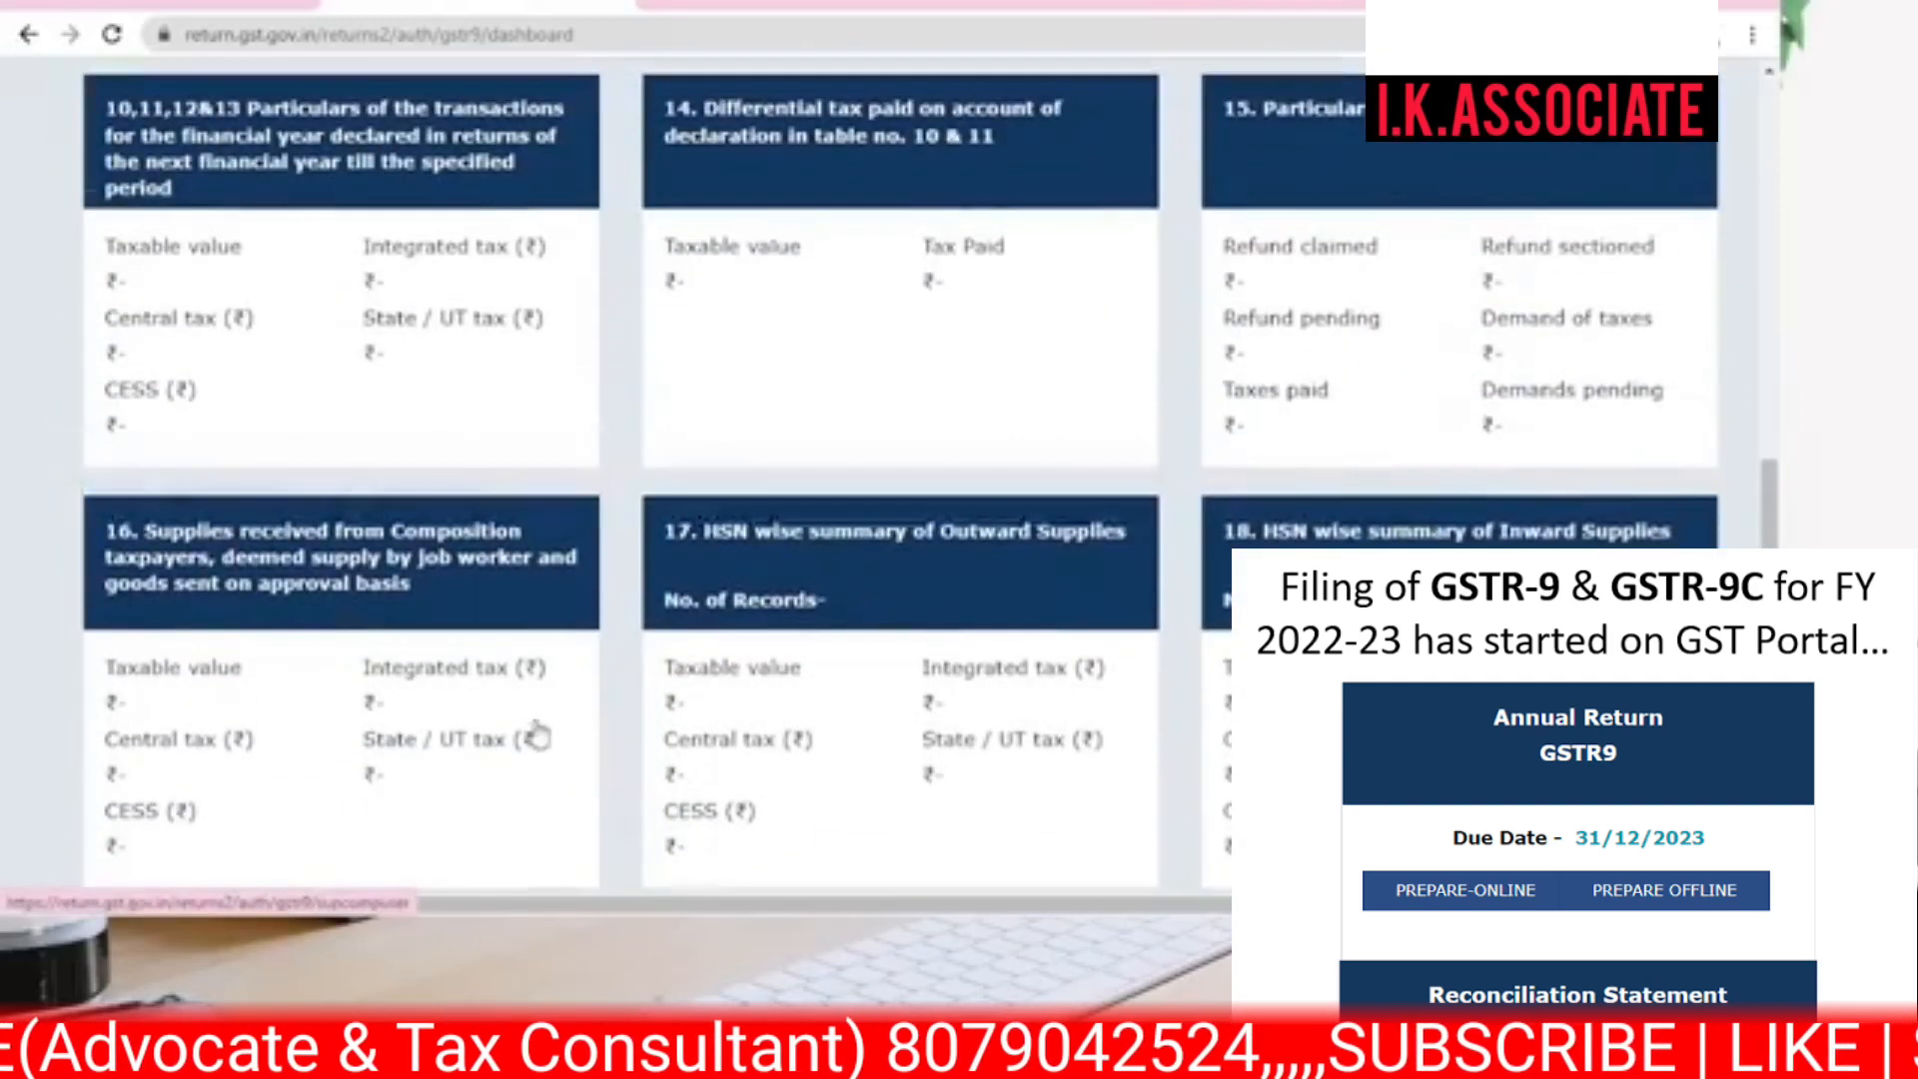
- Open table 17, HSN wise summary of Outward Supplies, and bring up its help notes
{"action": "scroll", "coordinate": [1459, 579], "scroll_direction": "down", "scroll_amount": 3}
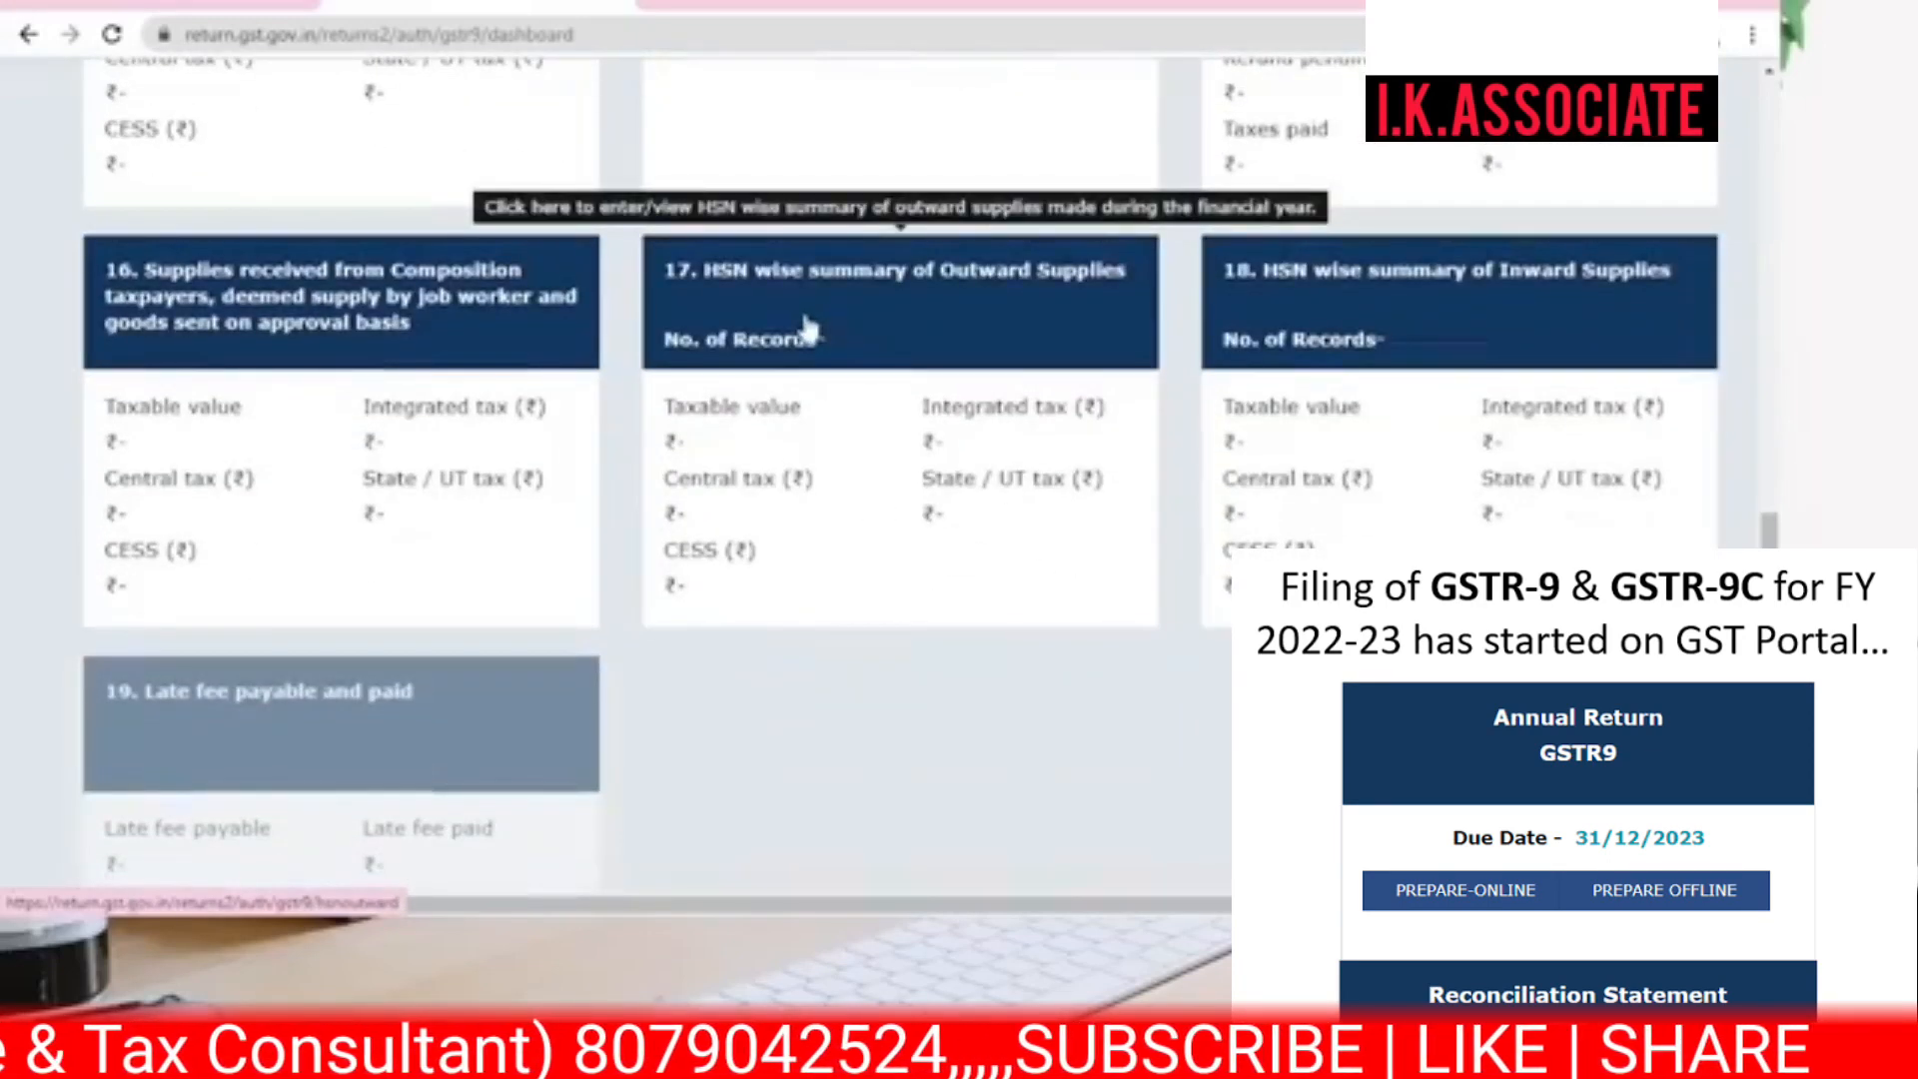
{"action": "left_click", "coordinate": [930, 313]}
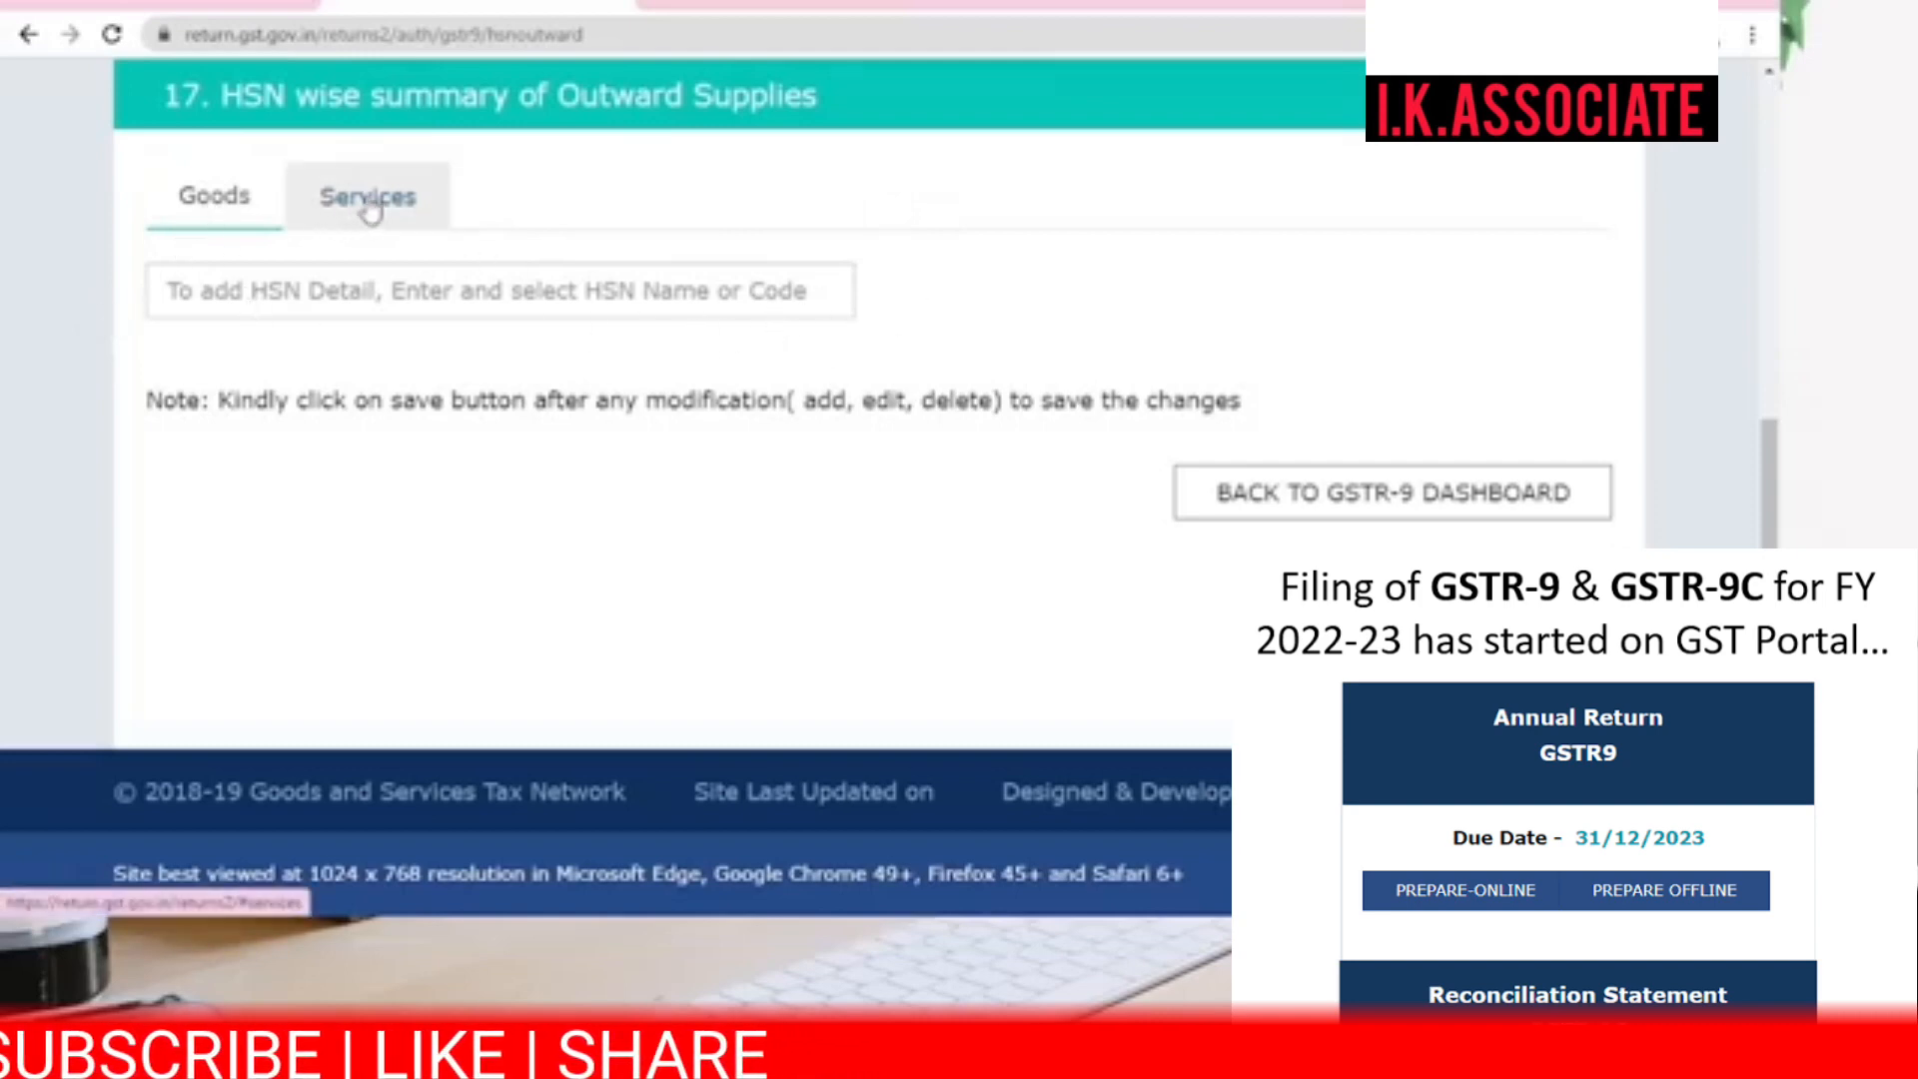
{"action": "left_click", "coordinate": [1571, 98]}
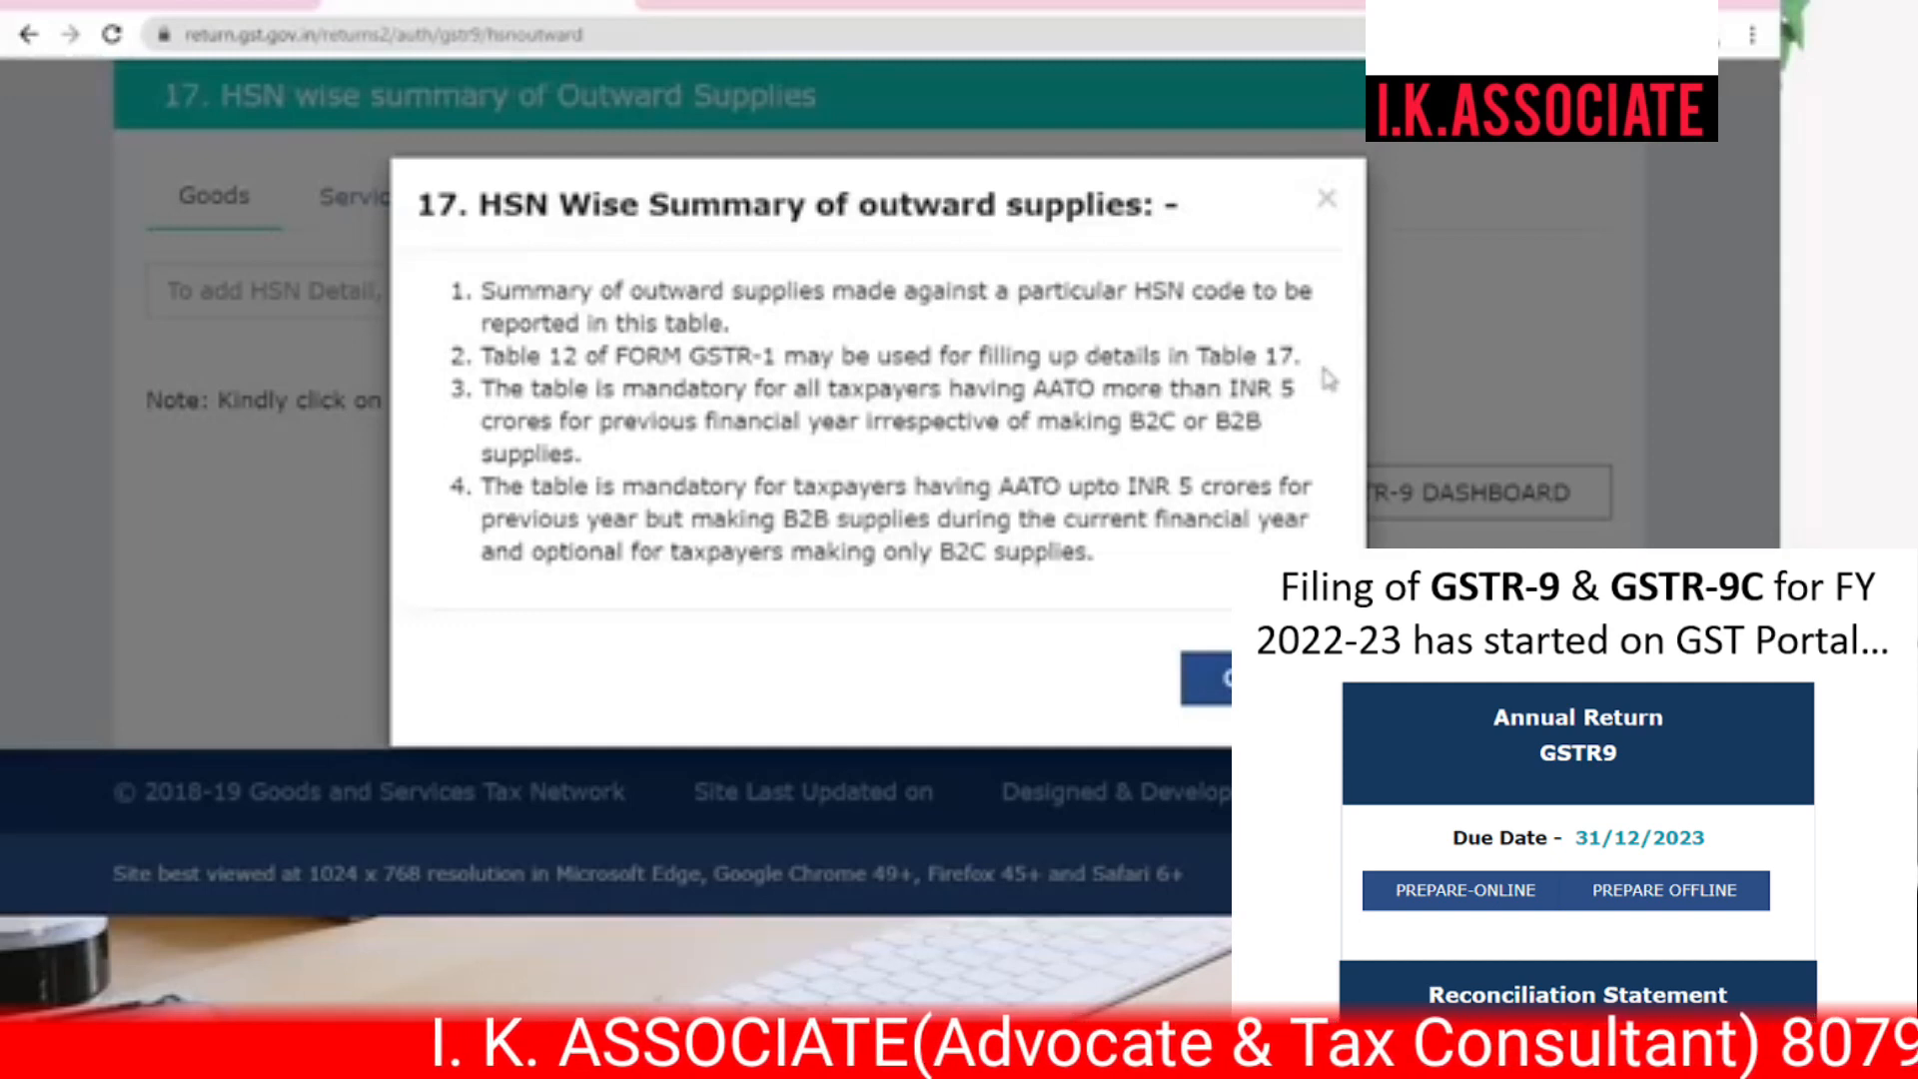
- Read the table 17 help notes, highlighting the wording on which taxpayers must fill in the table
{"action": "left_click_drag", "start_coordinate": [483, 353], "coordinate": [819, 389]}
{"action": "left_click", "coordinate": [762, 340]}
{"action": "left_click", "coordinate": [780, 355], "text": "shift"}
{"action": "left_click", "coordinate": [757, 453]}
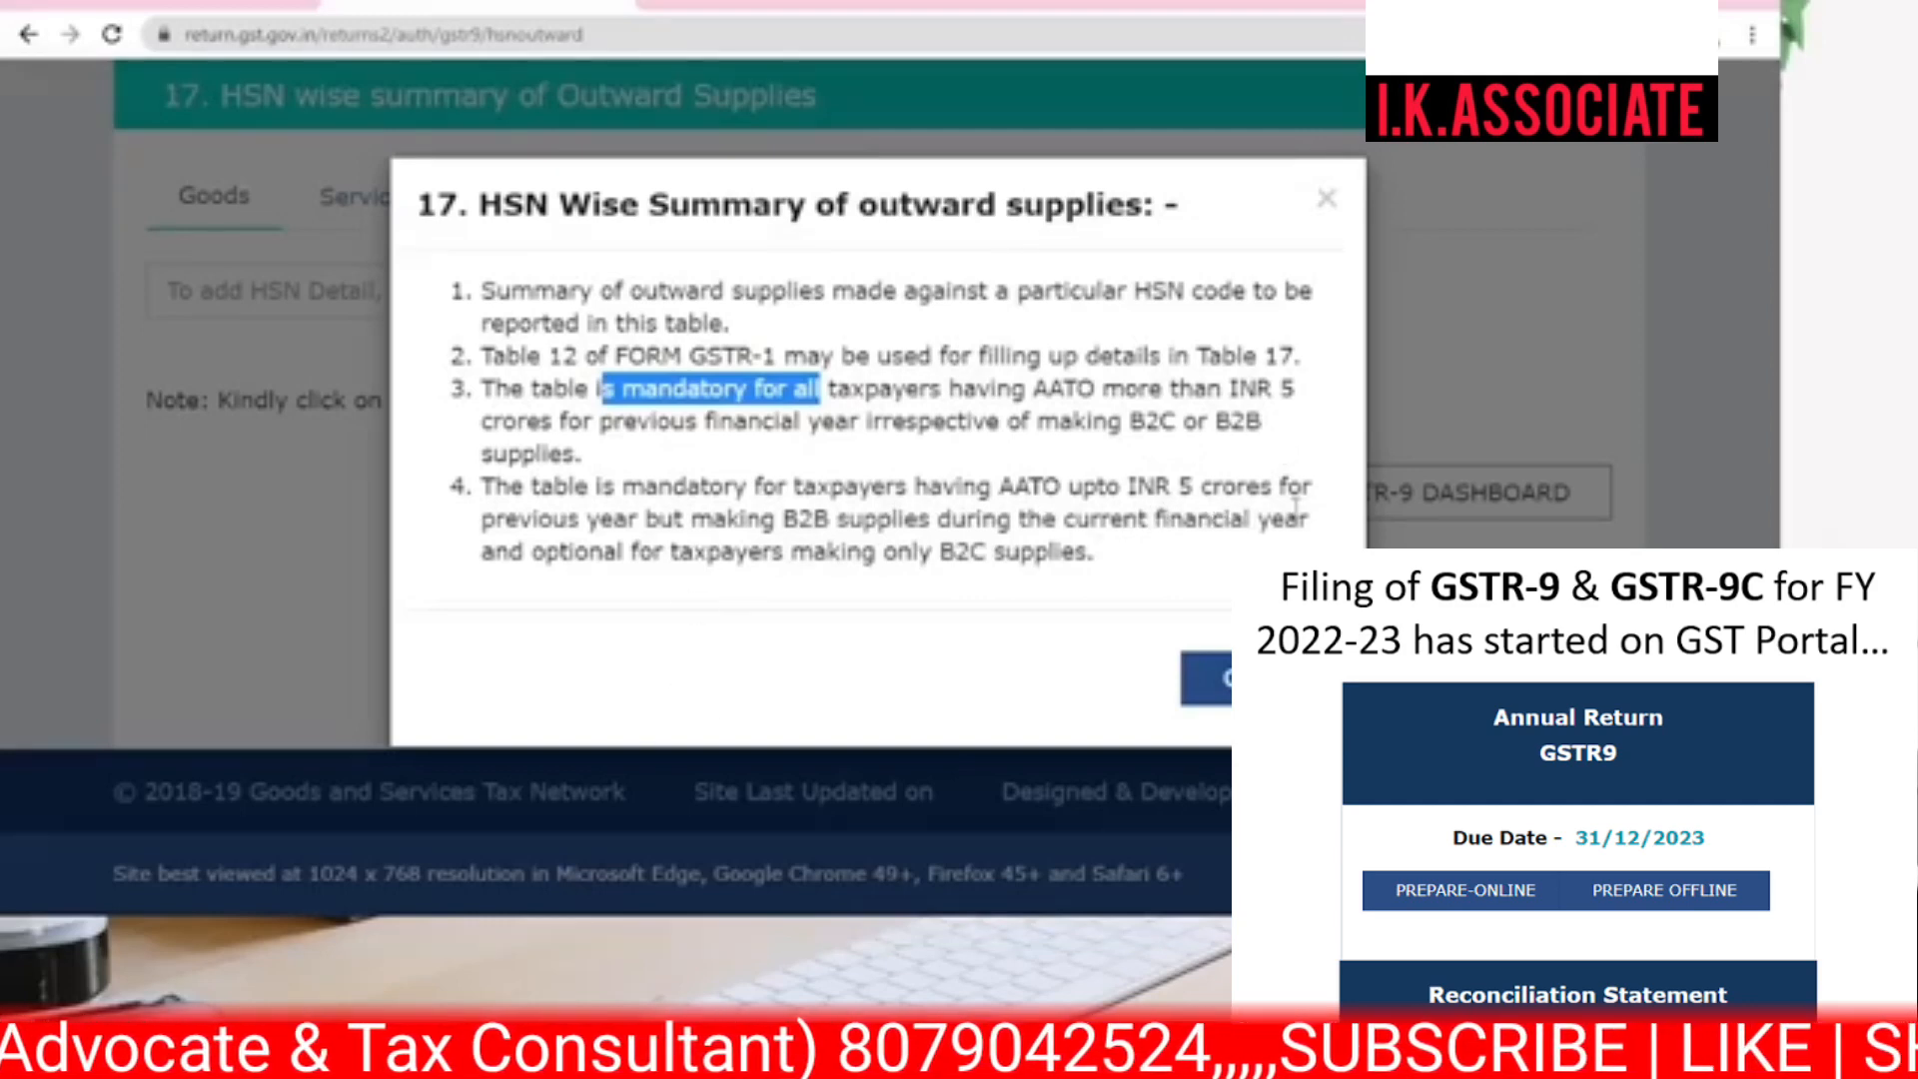
- Highlight the words "B2B supplies" in note 4 of the table 17 help and close the notes
{"action": "left_click_drag", "start_coordinate": [779, 520], "coordinate": [939, 521]}
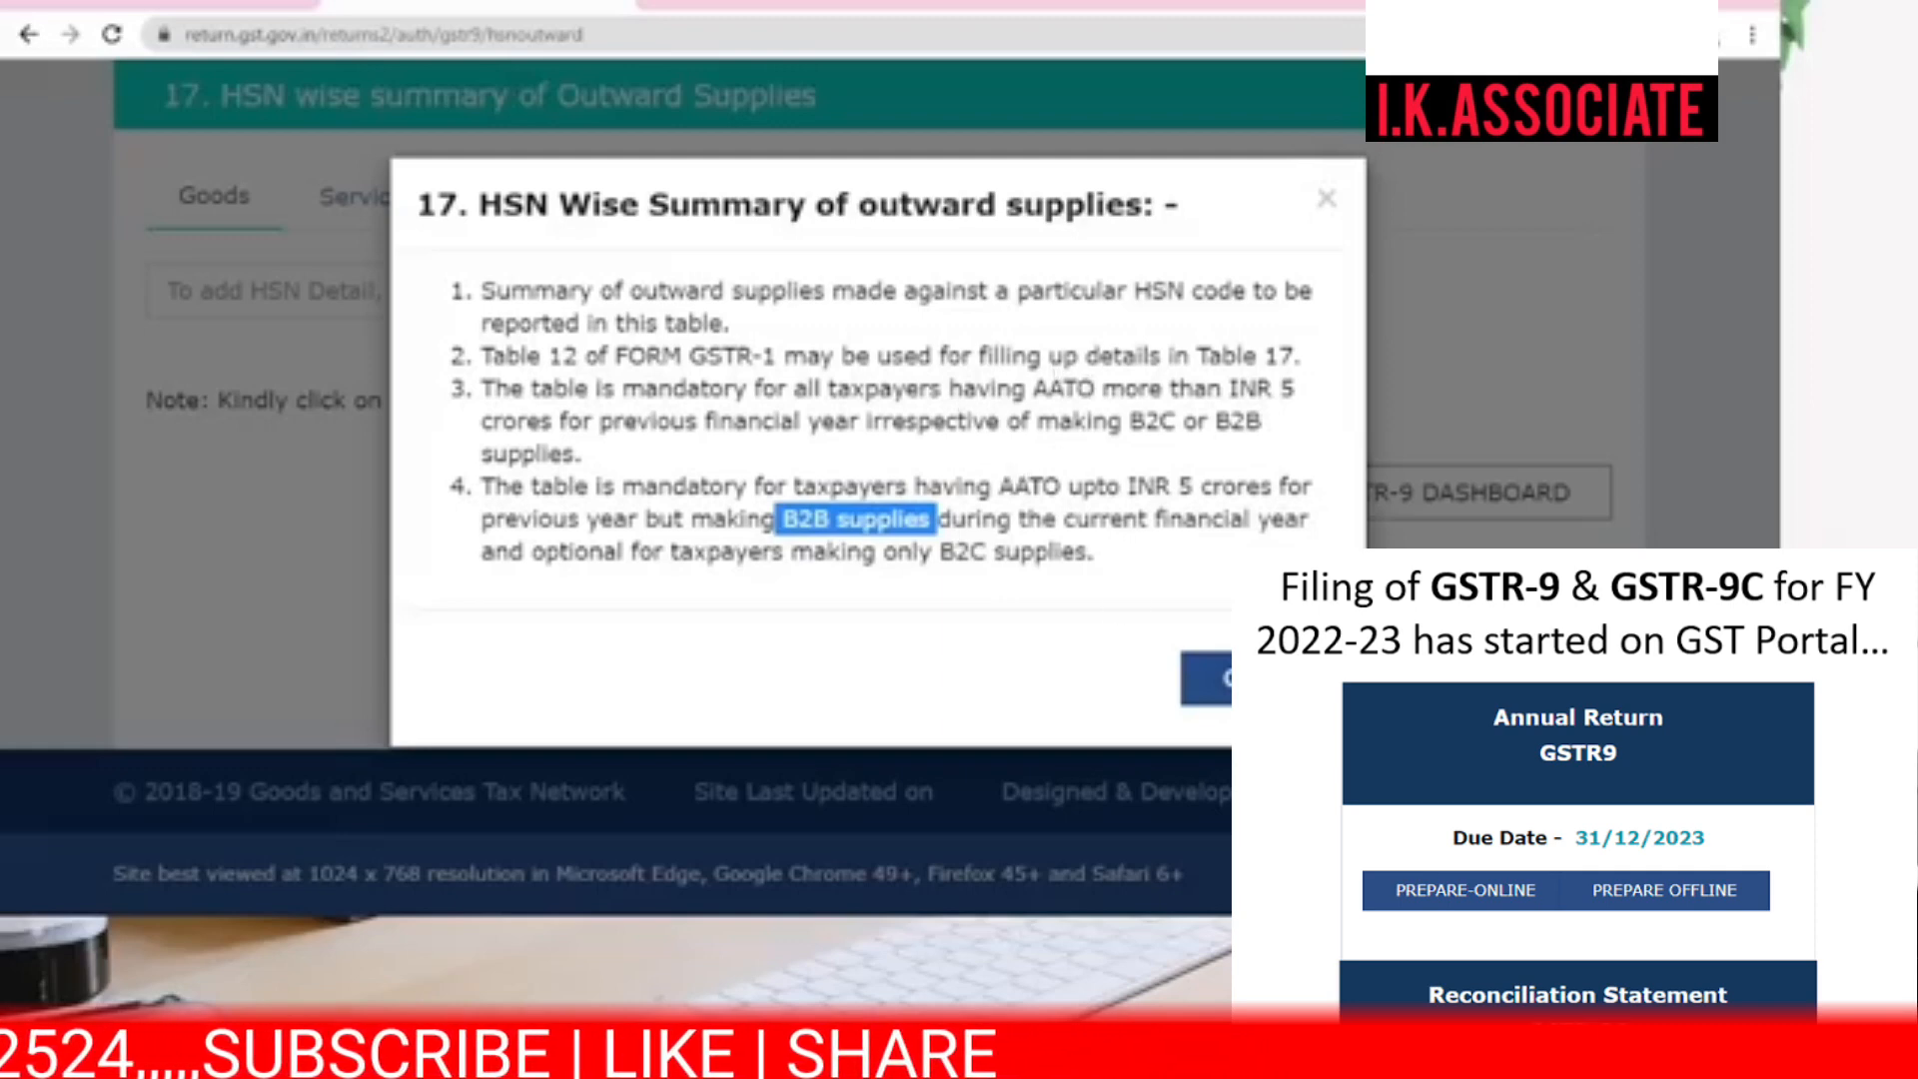
{"action": "left_click", "coordinate": [1207, 679]}
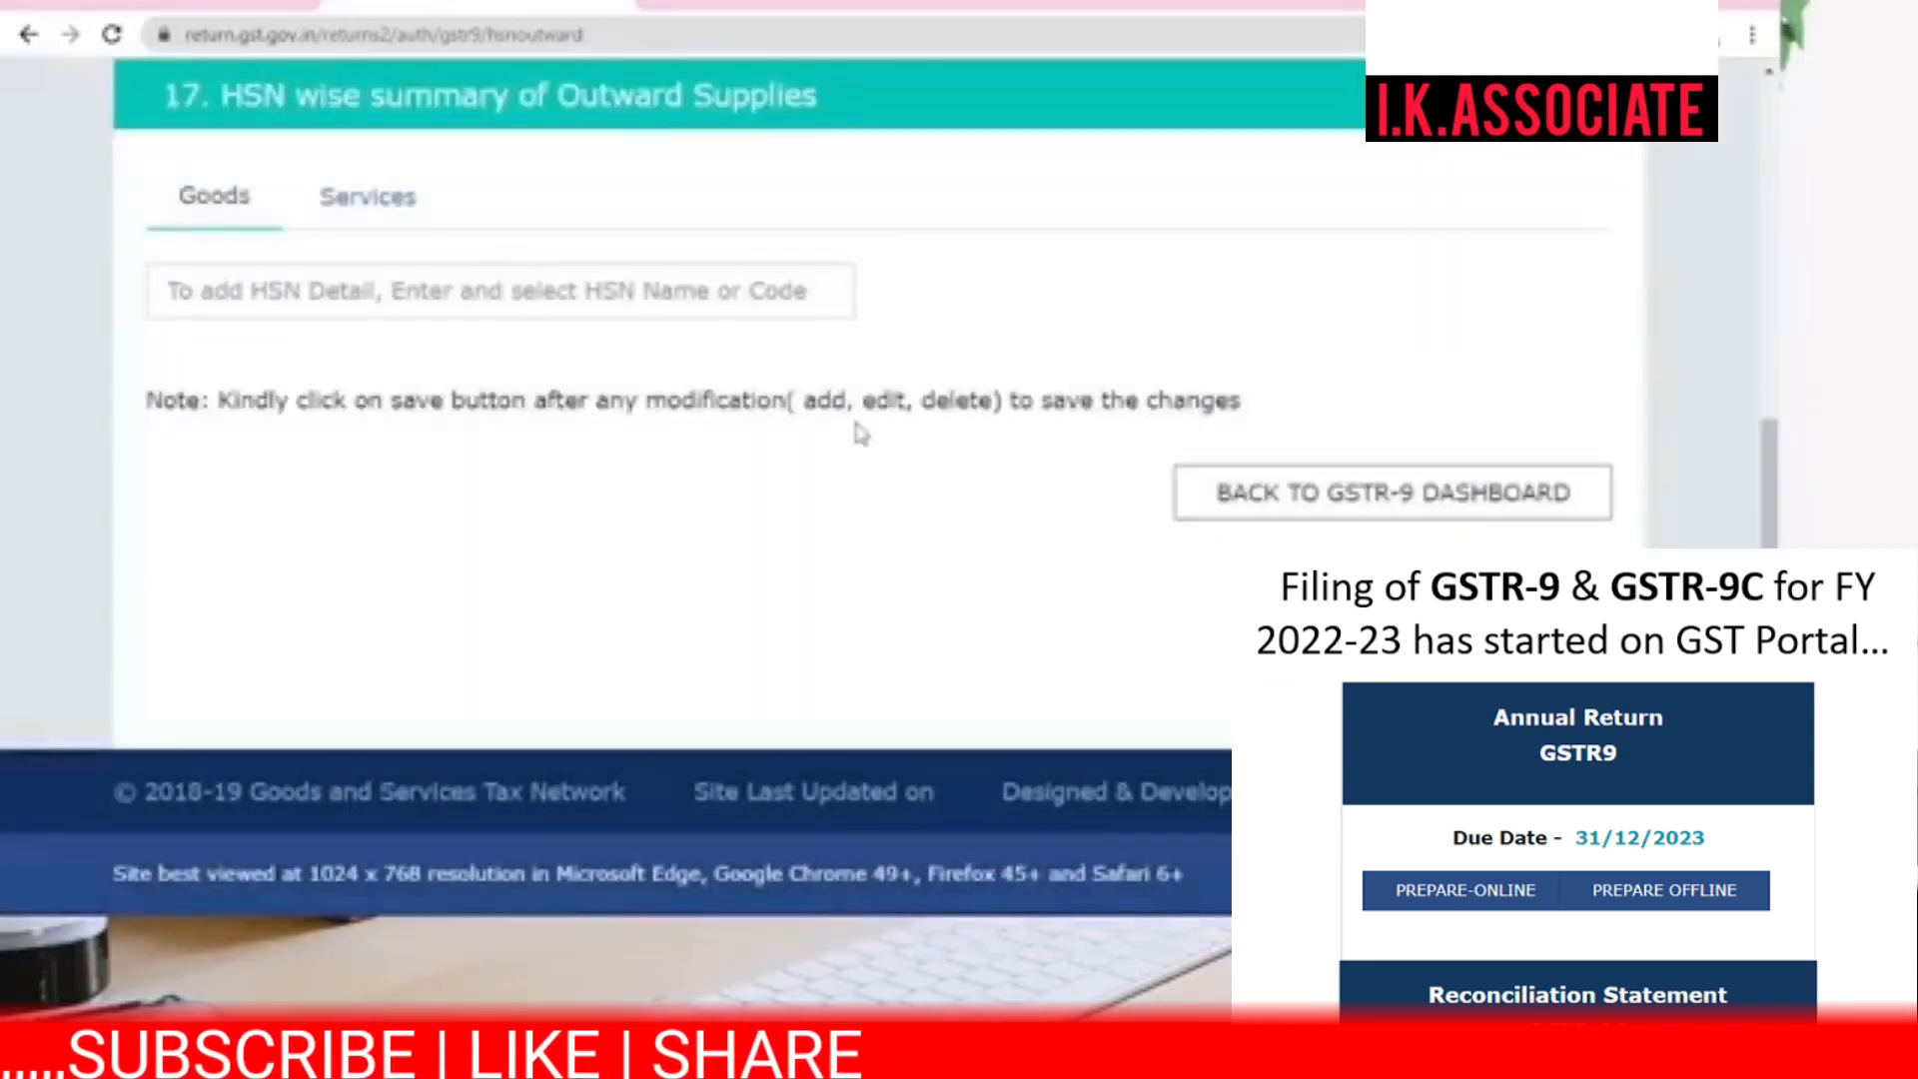
- Search the goods HSN list for "pen" and select code 2809 for a new HSN entry
{"action": "left_click", "coordinate": [345, 291]}
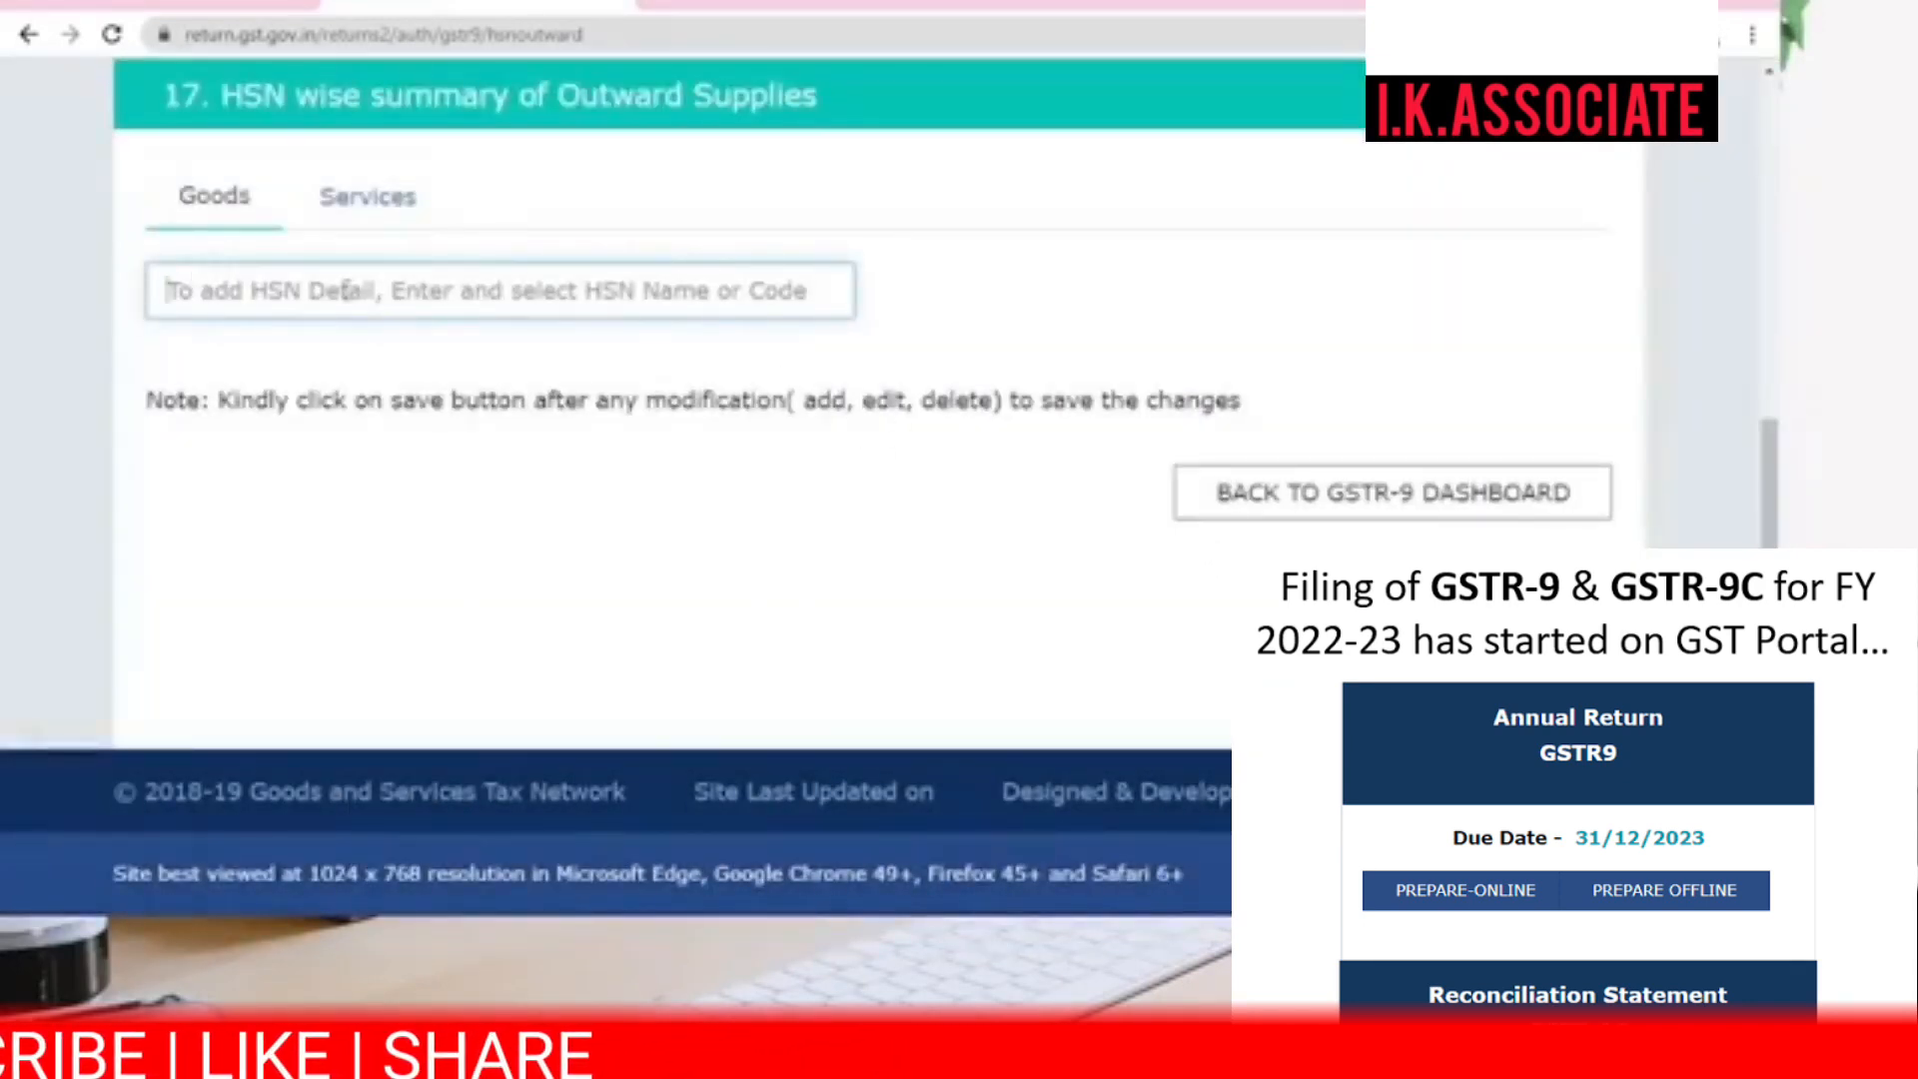
{"action": "type", "text": "pen"}
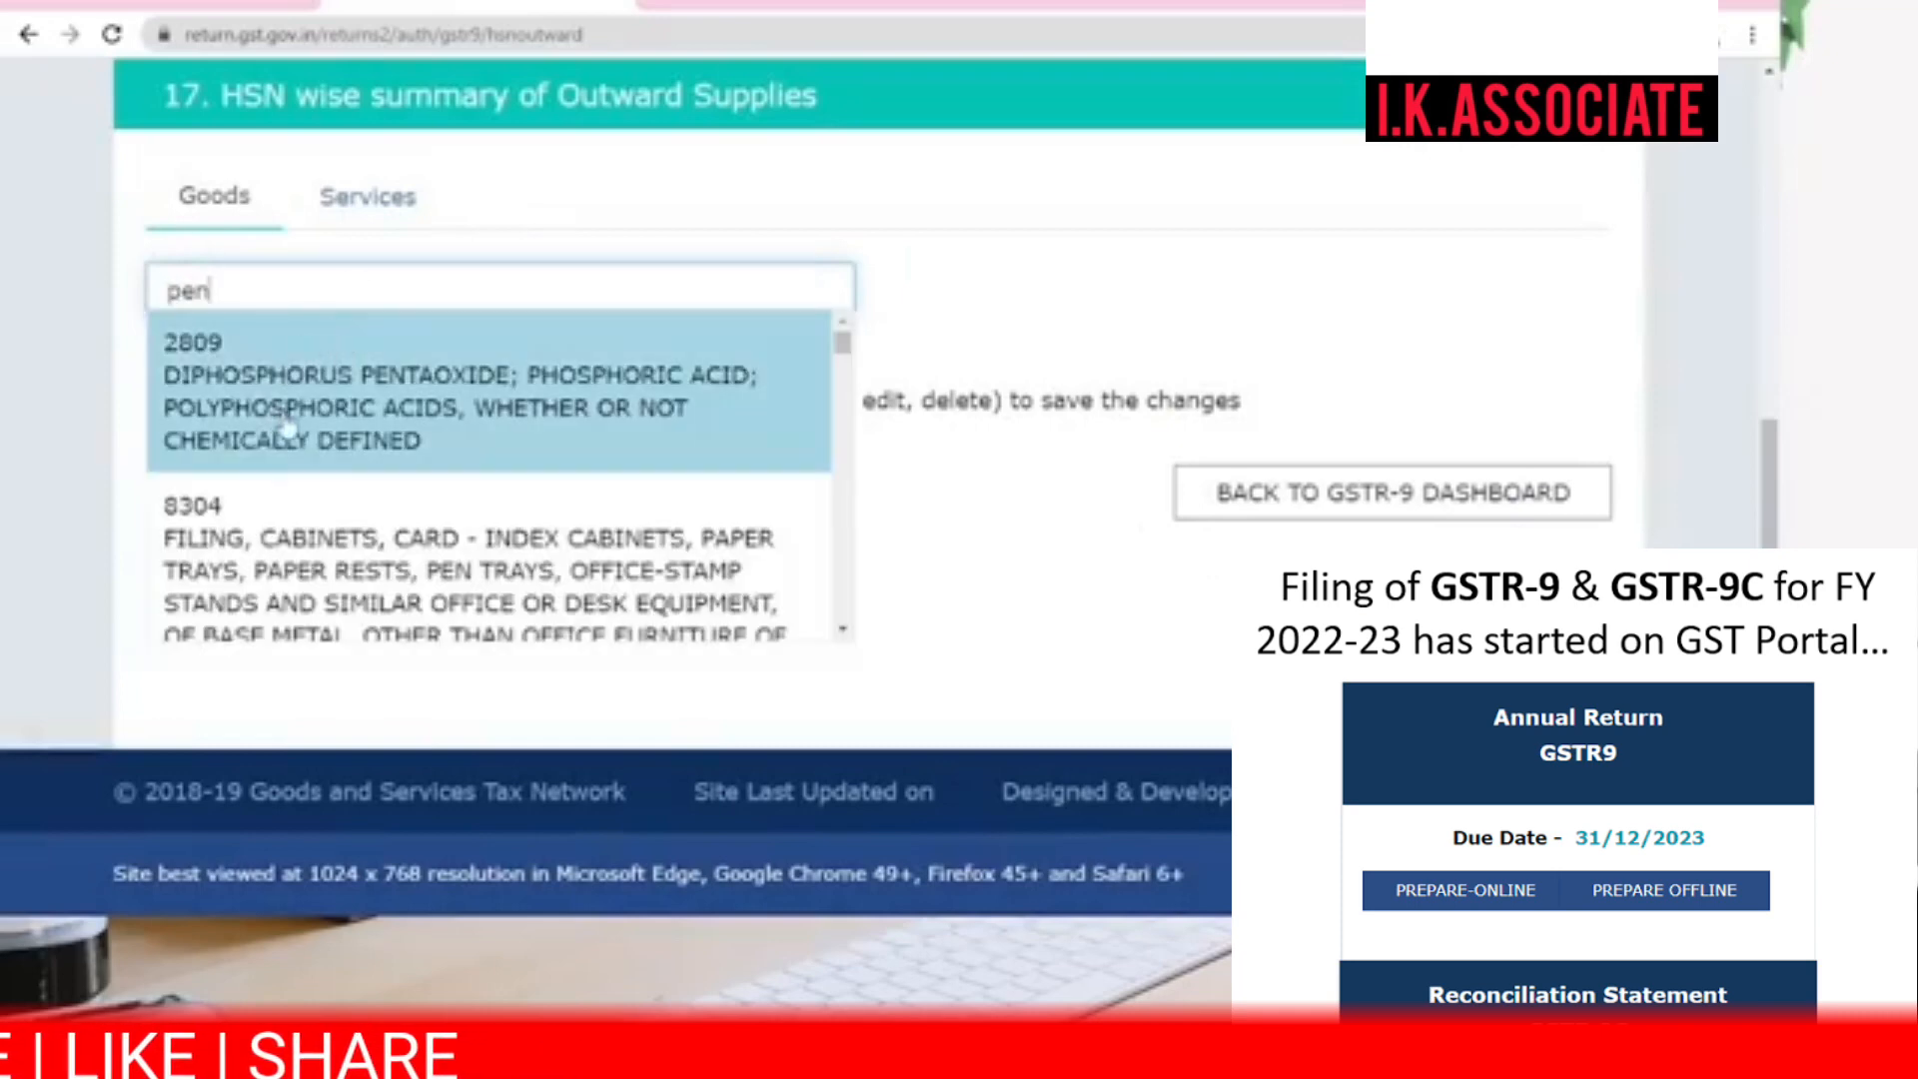
{"action": "left_click", "coordinate": [288, 429]}
{"action": "scroll", "coordinate": [410, 433], "scroll_direction": "down", "scroll_amount": 3}
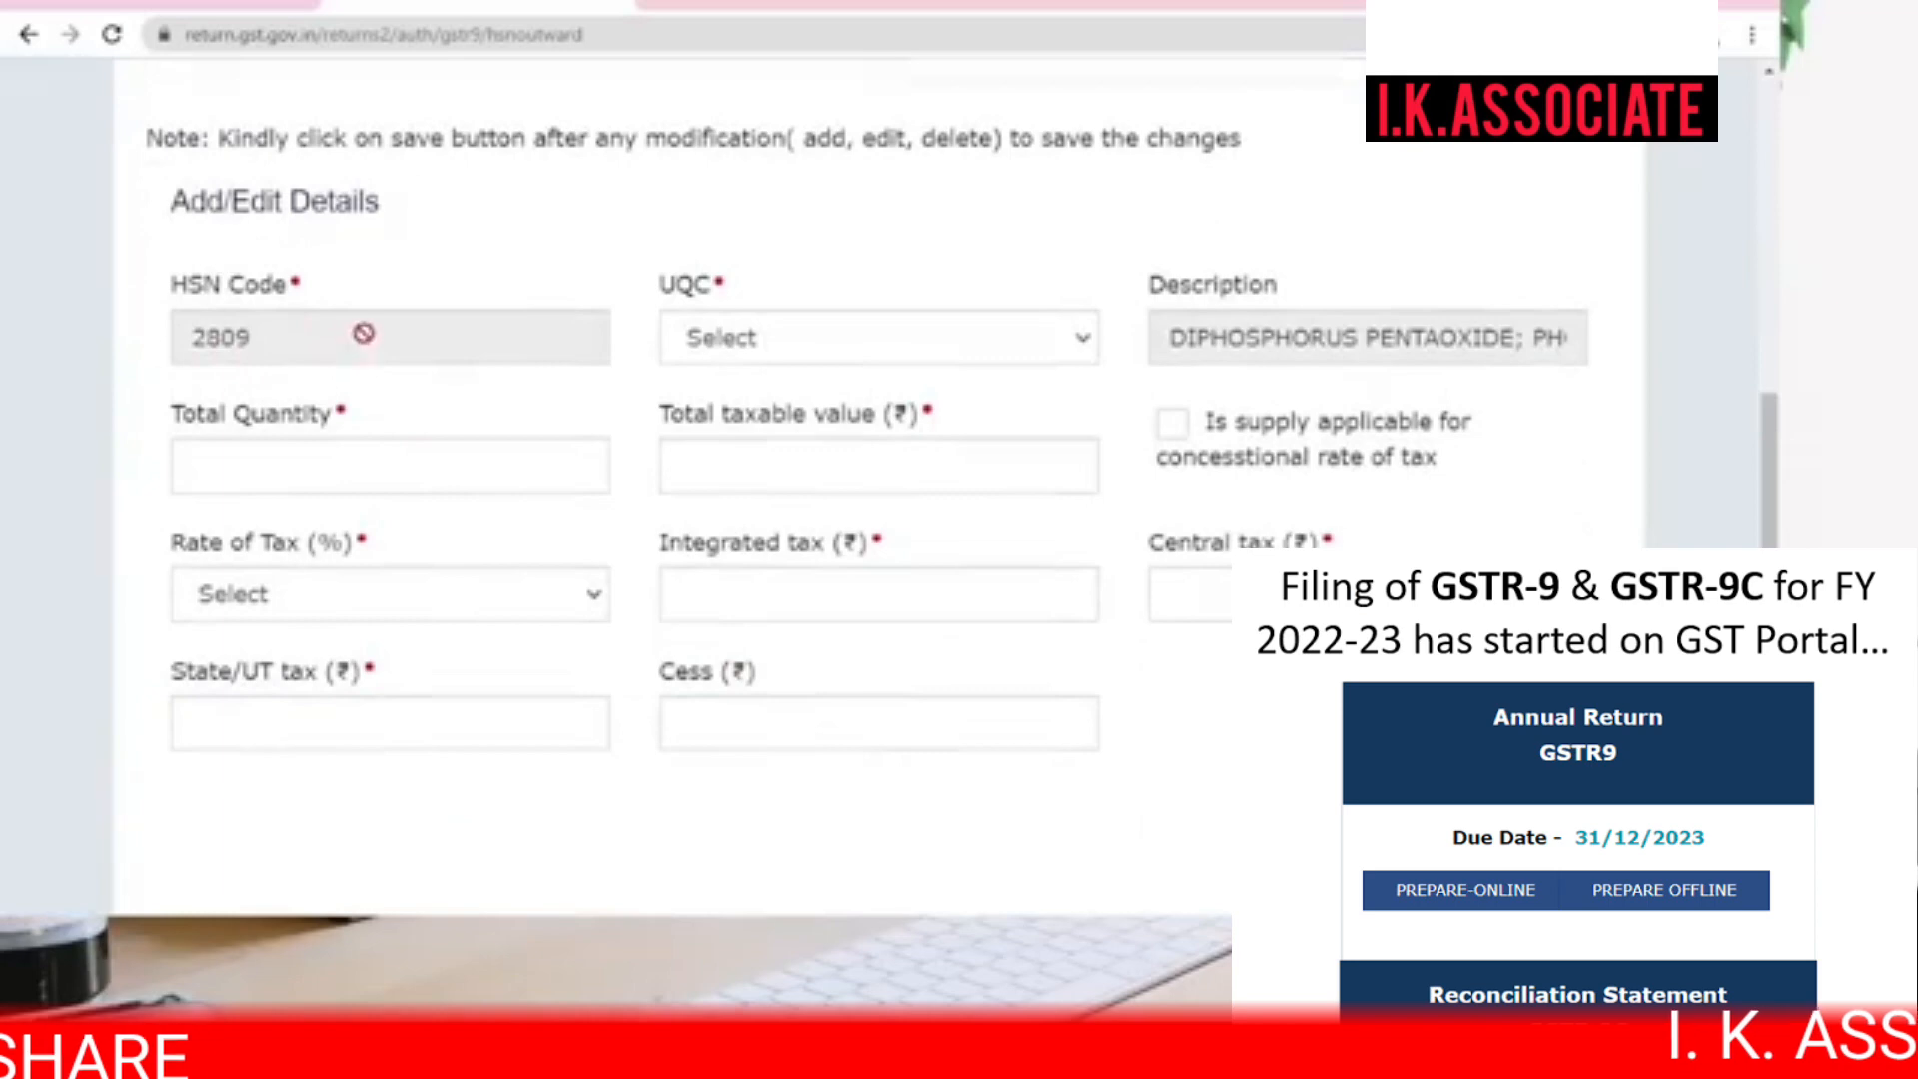
{"action": "scroll", "coordinate": [340, 339], "scroll_direction": "up", "scroll_amount": 3}
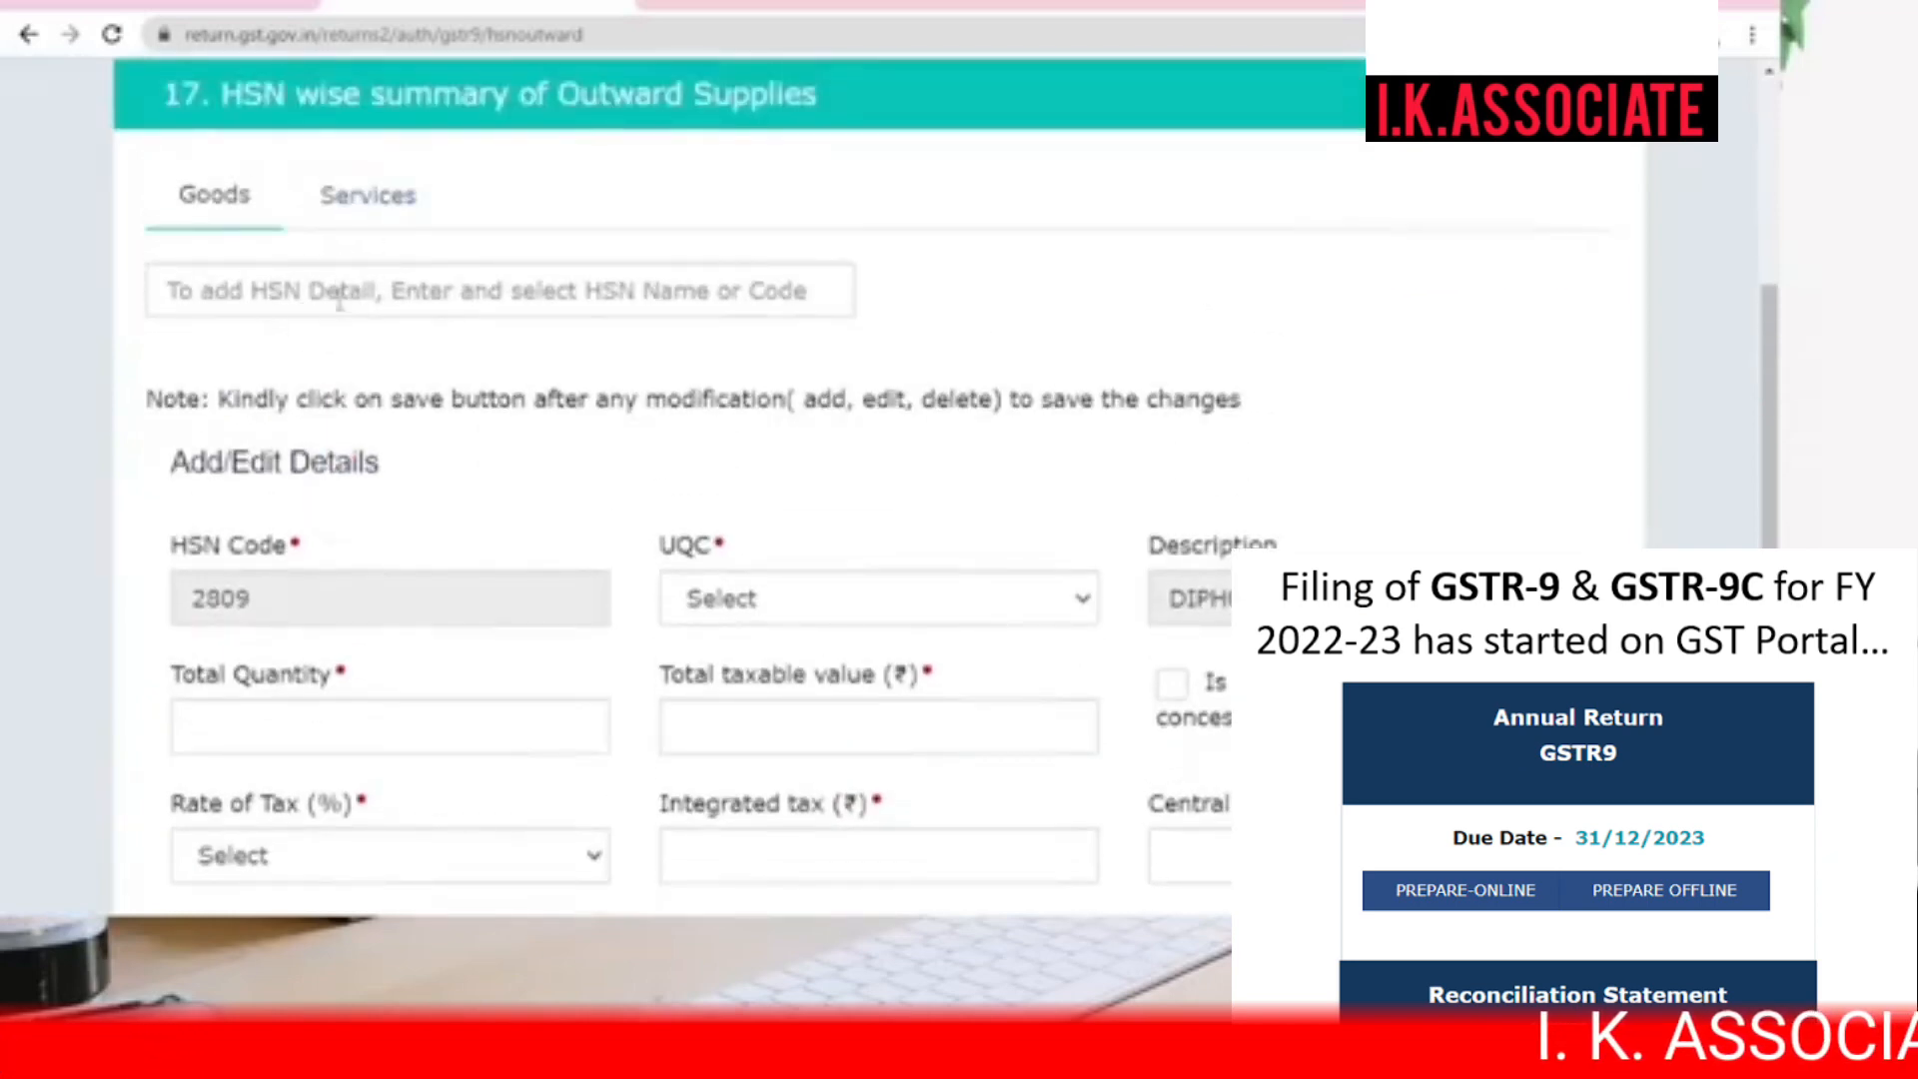
- Look through the HSN entry's Add/Edit Details fields, including the UQC units, total quantity, total taxable value and rate of tax choices
{"action": "scroll", "coordinate": [370, 300], "scroll_direction": "down", "scroll_amount": 4}
{"action": "left_click", "coordinate": [847, 222]}
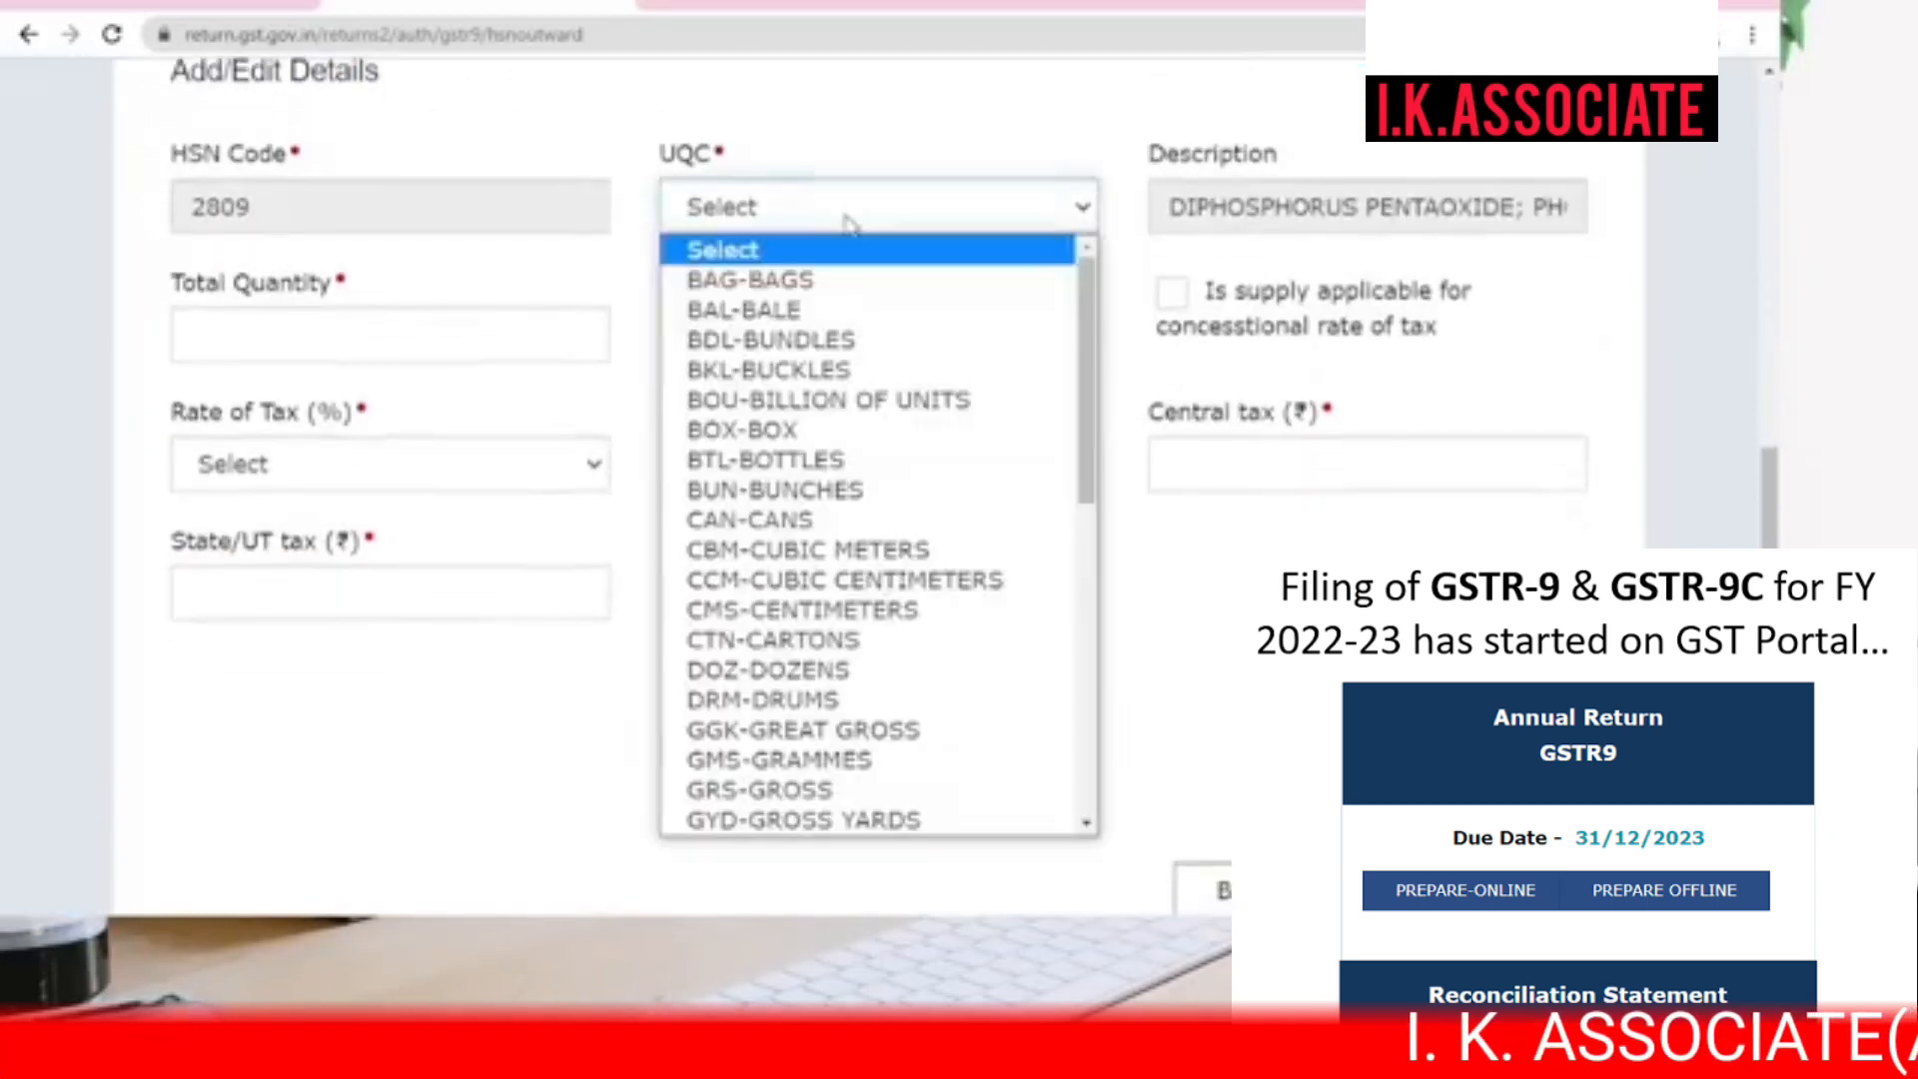
{"action": "scroll", "coordinate": [979, 789], "scroll_direction": "down", "scroll_amount": 6}
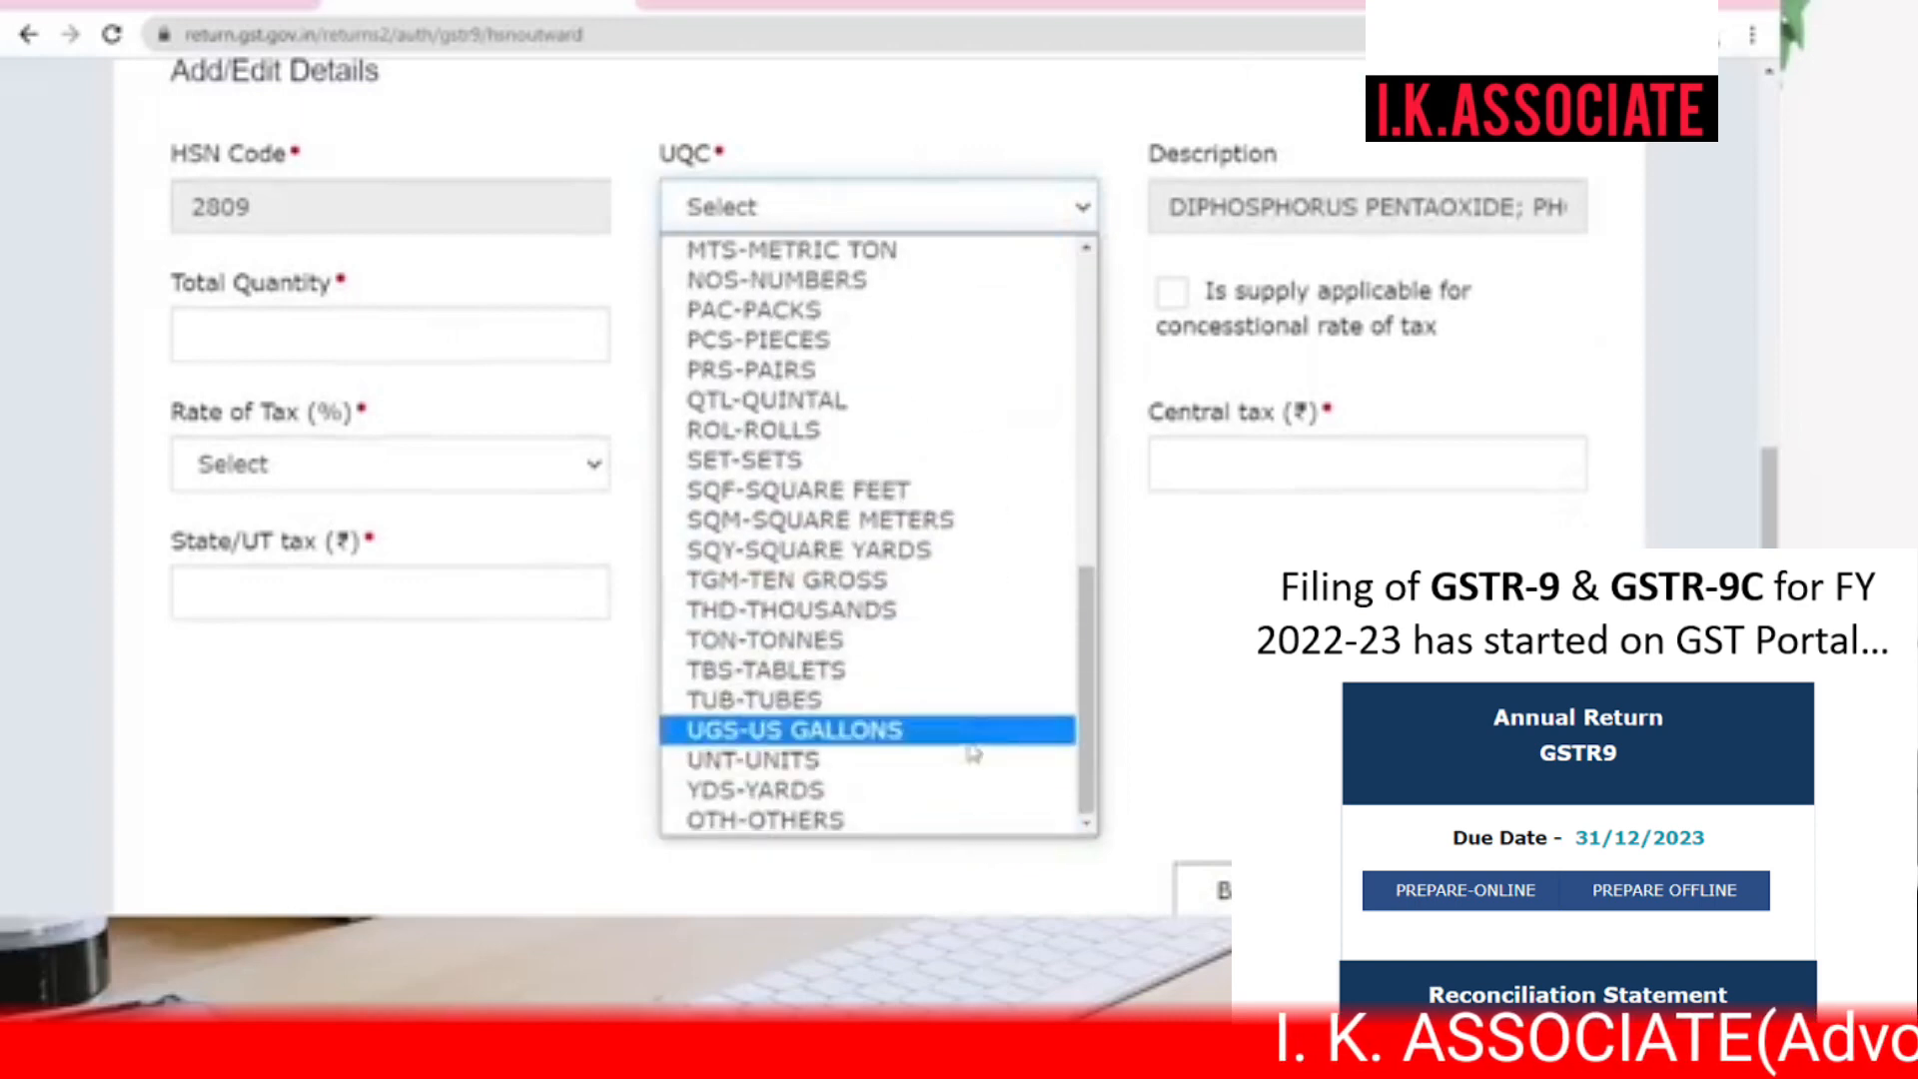
{"action": "left_click", "coordinate": [361, 790]}
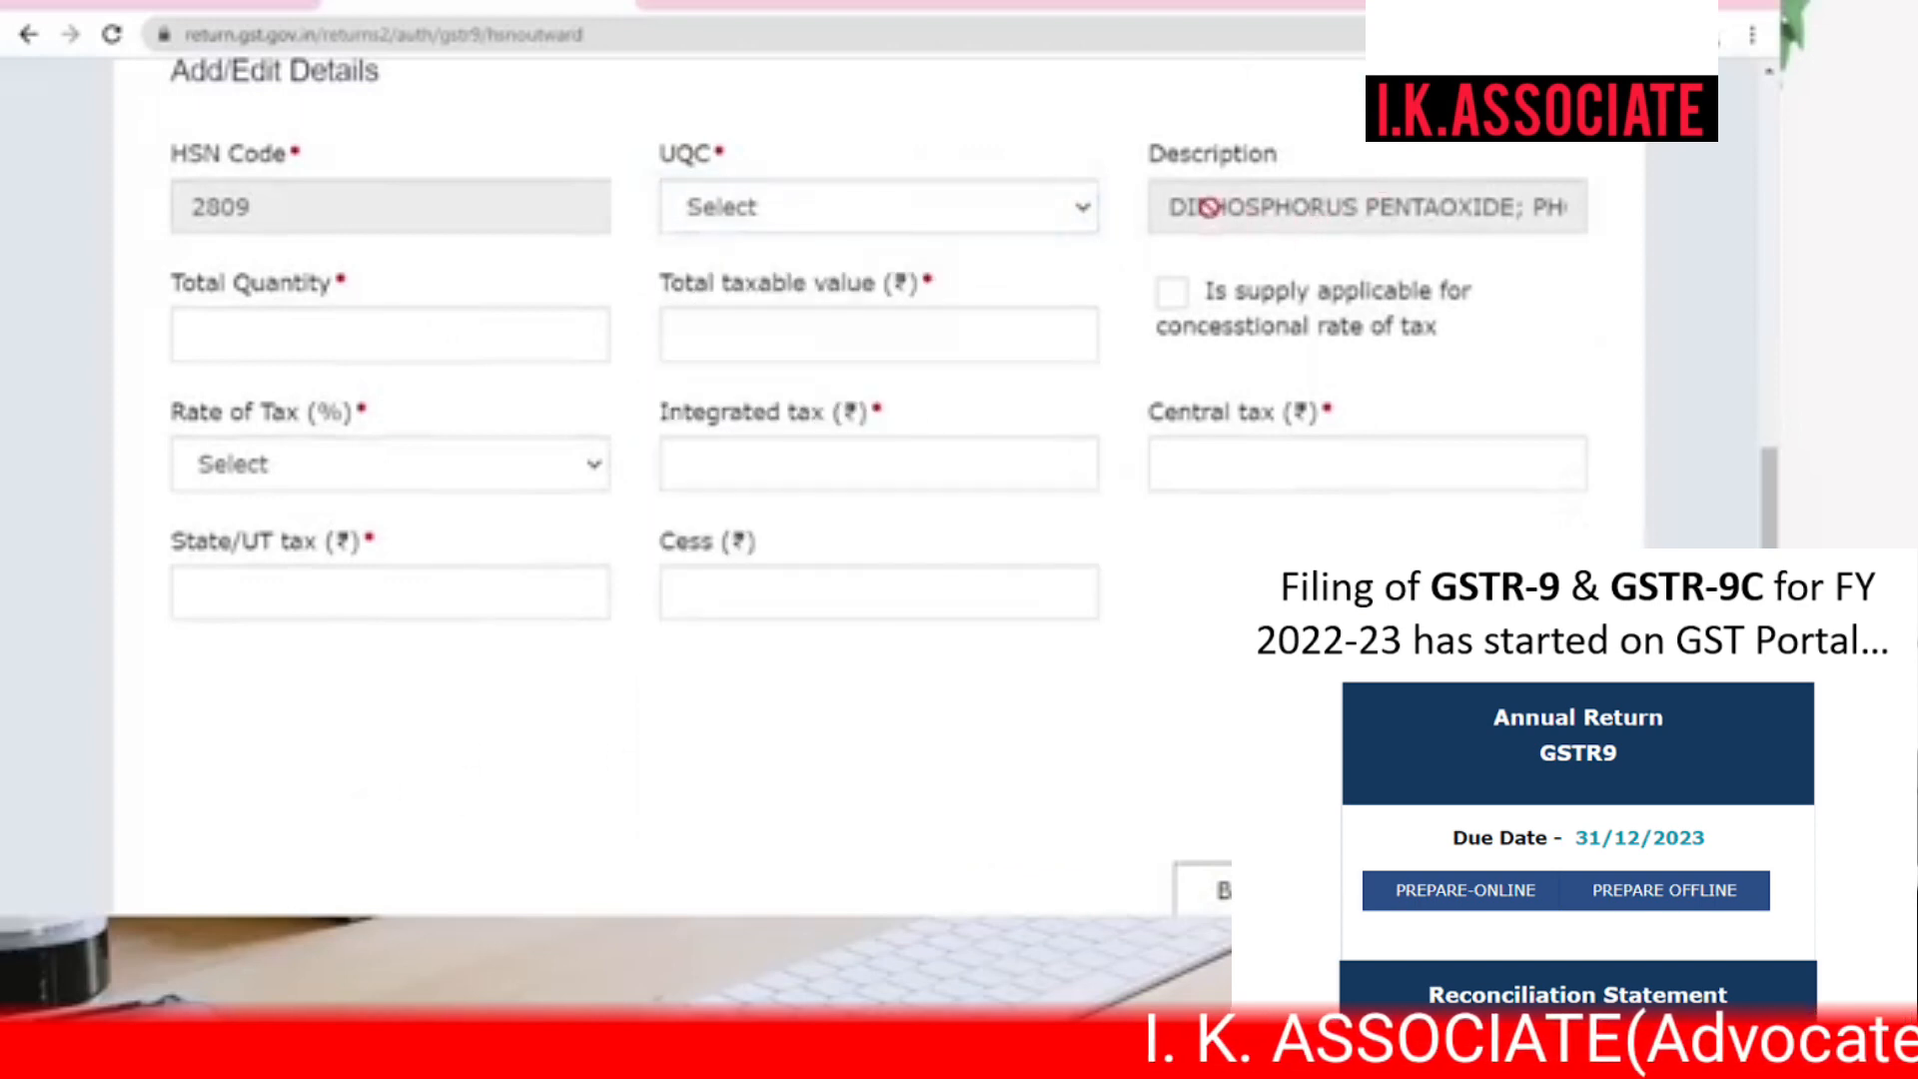
{"action": "left_click", "coordinate": [282, 316]}
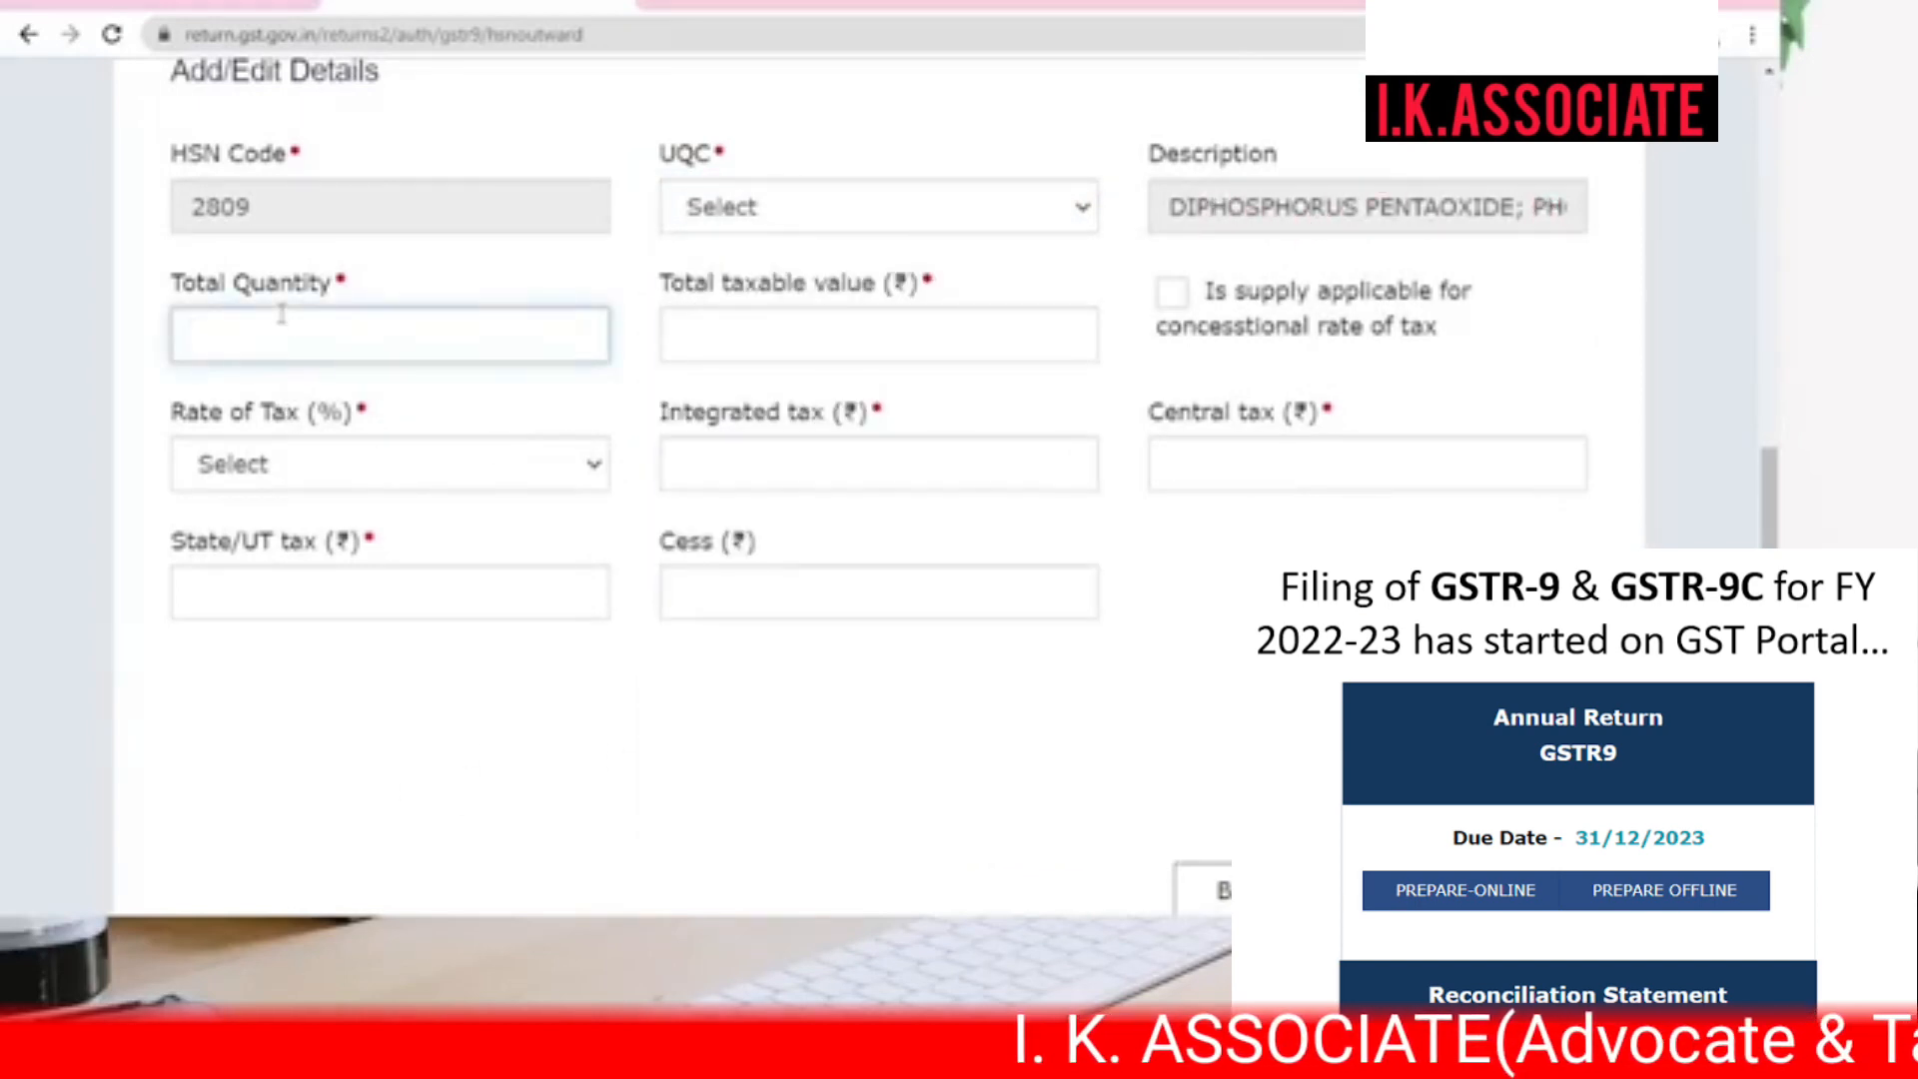
{"action": "left_click", "coordinate": [784, 353]}
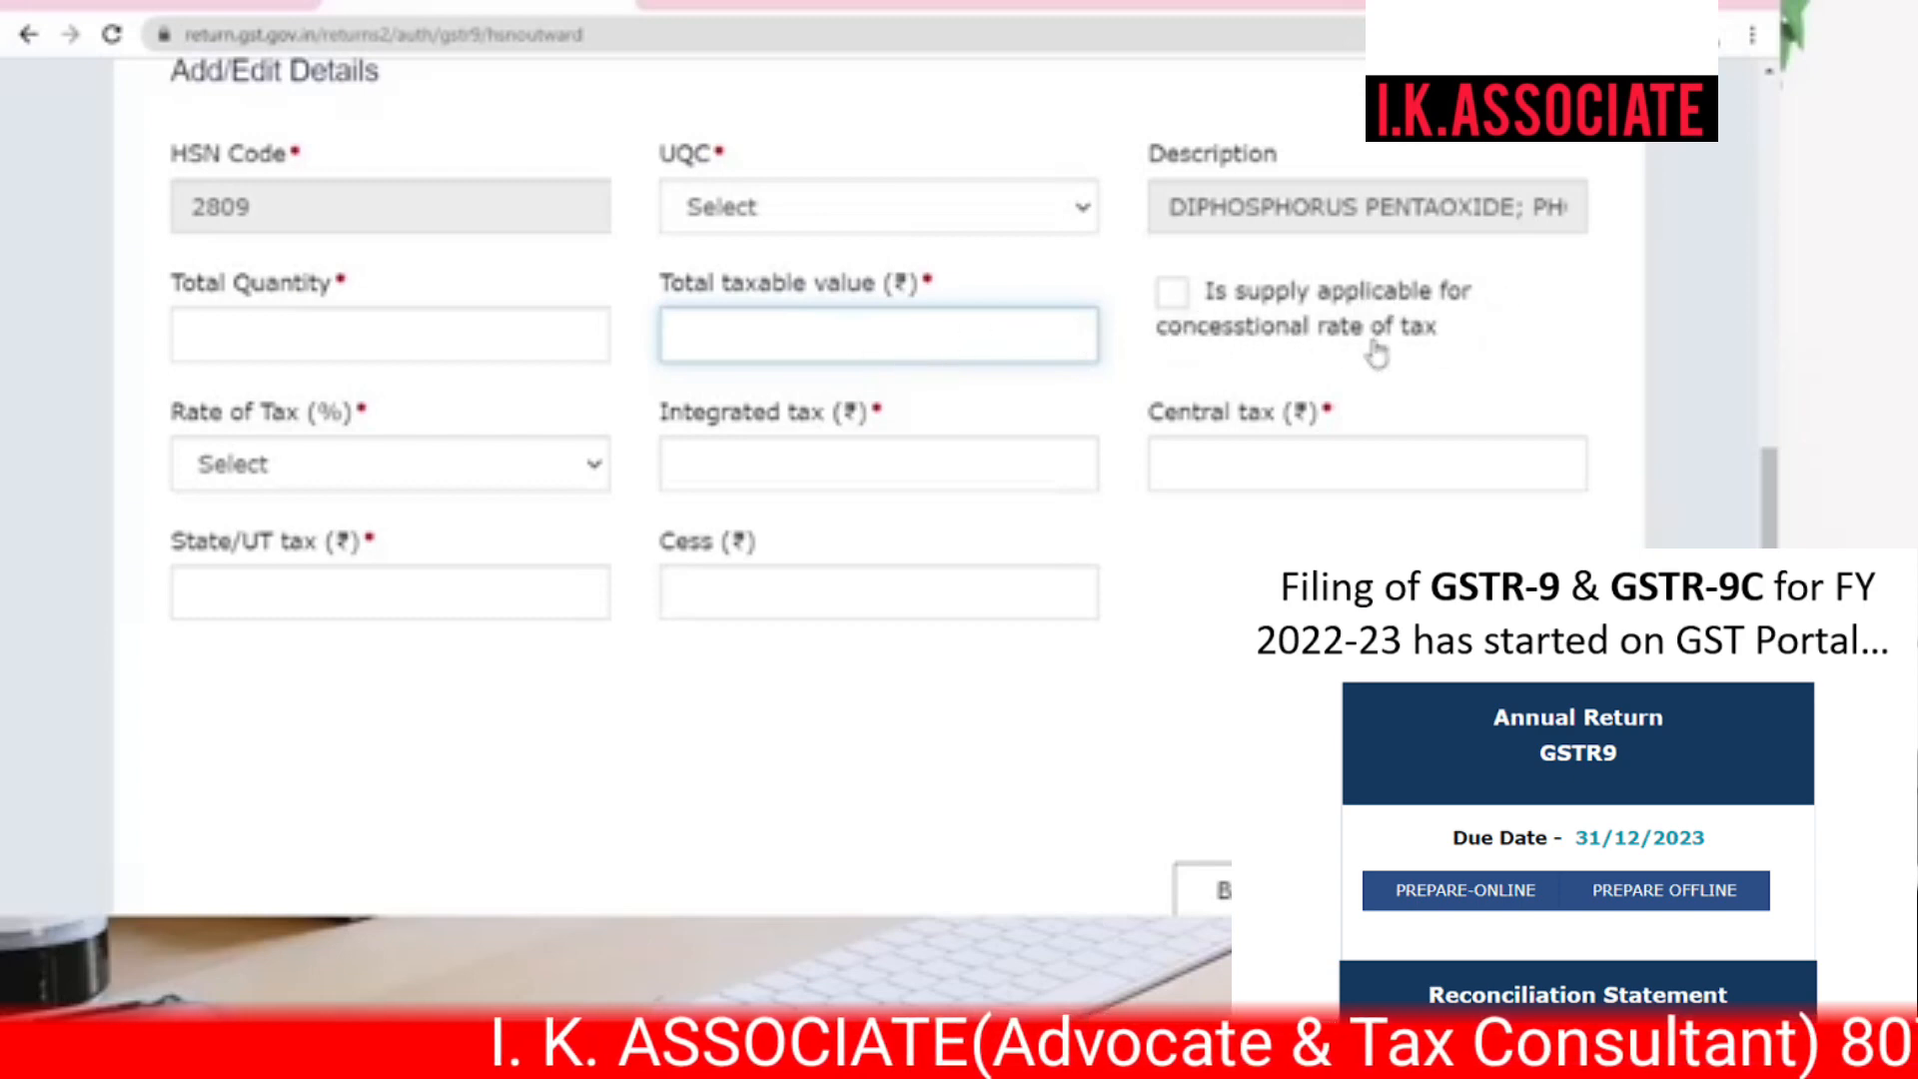
{"action": "left_click", "coordinate": [291, 472]}
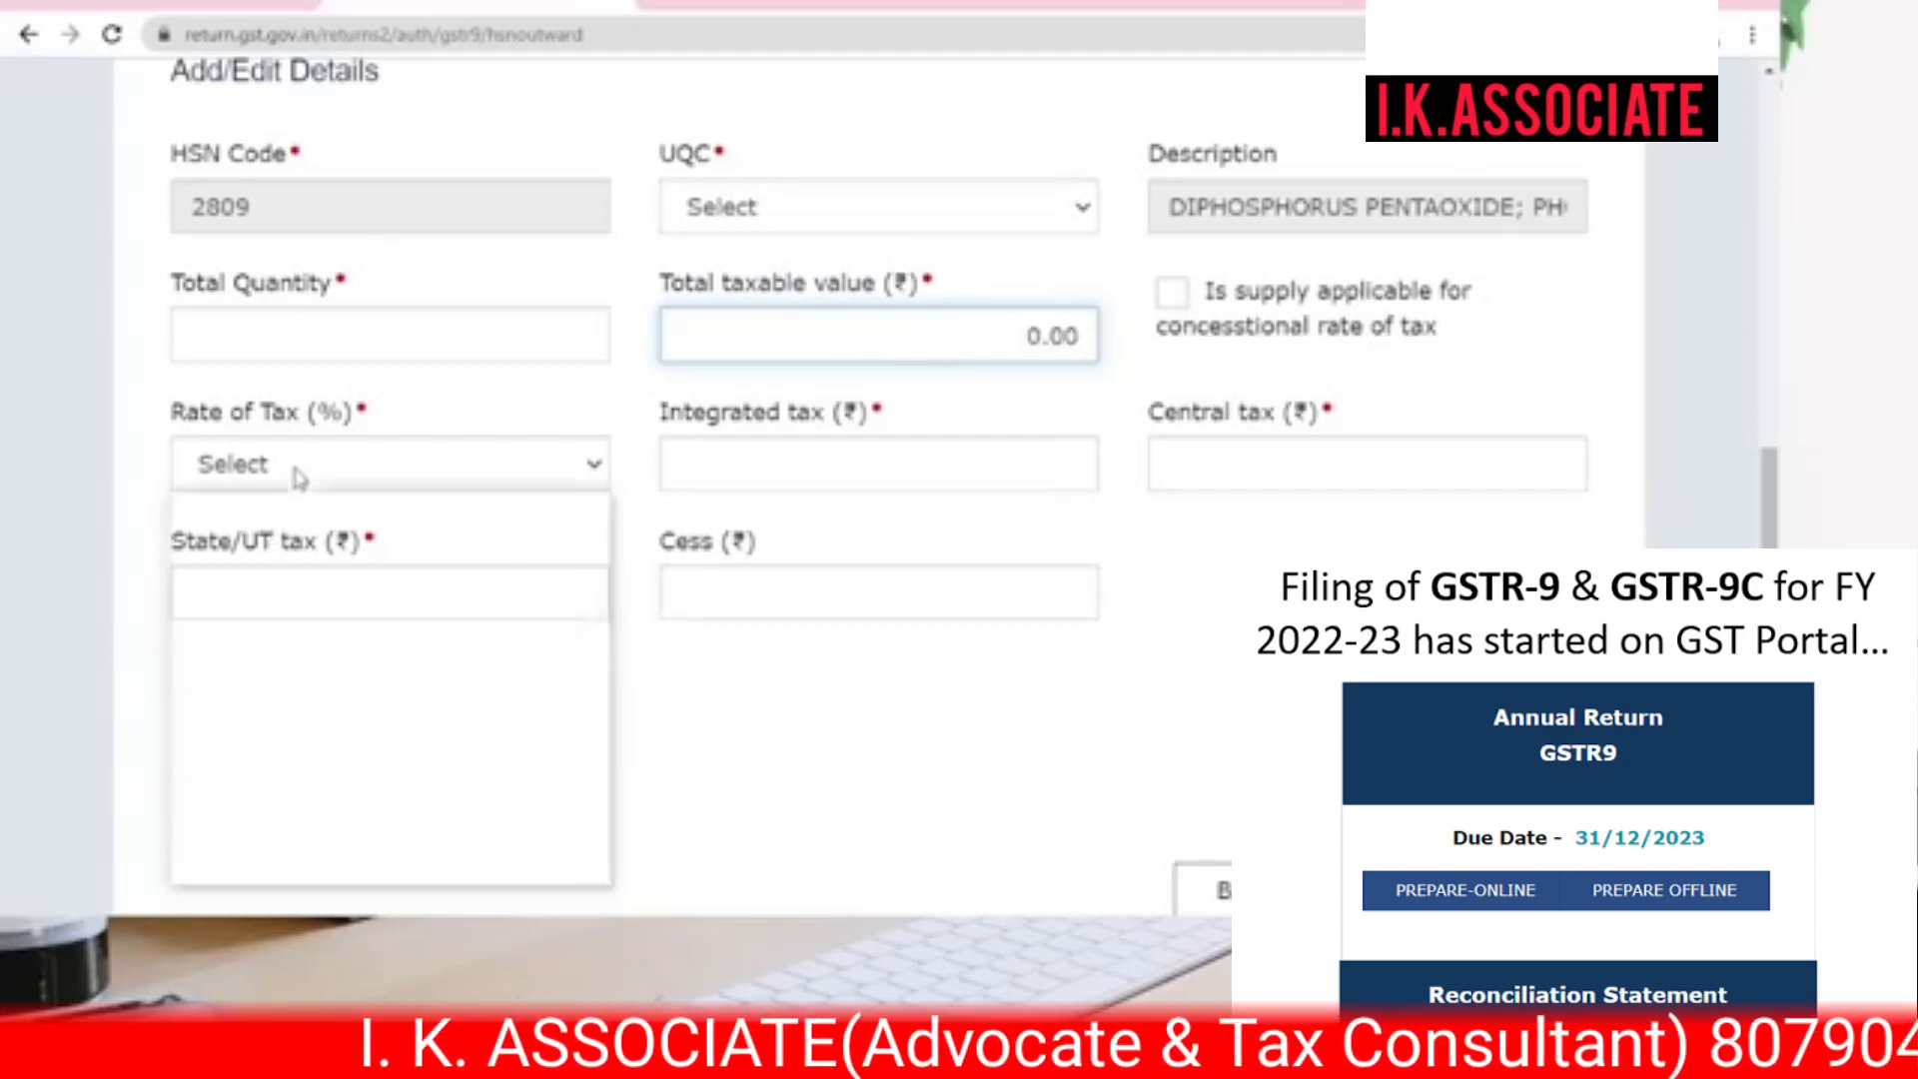
{"action": "left_click", "coordinate": [812, 735]}
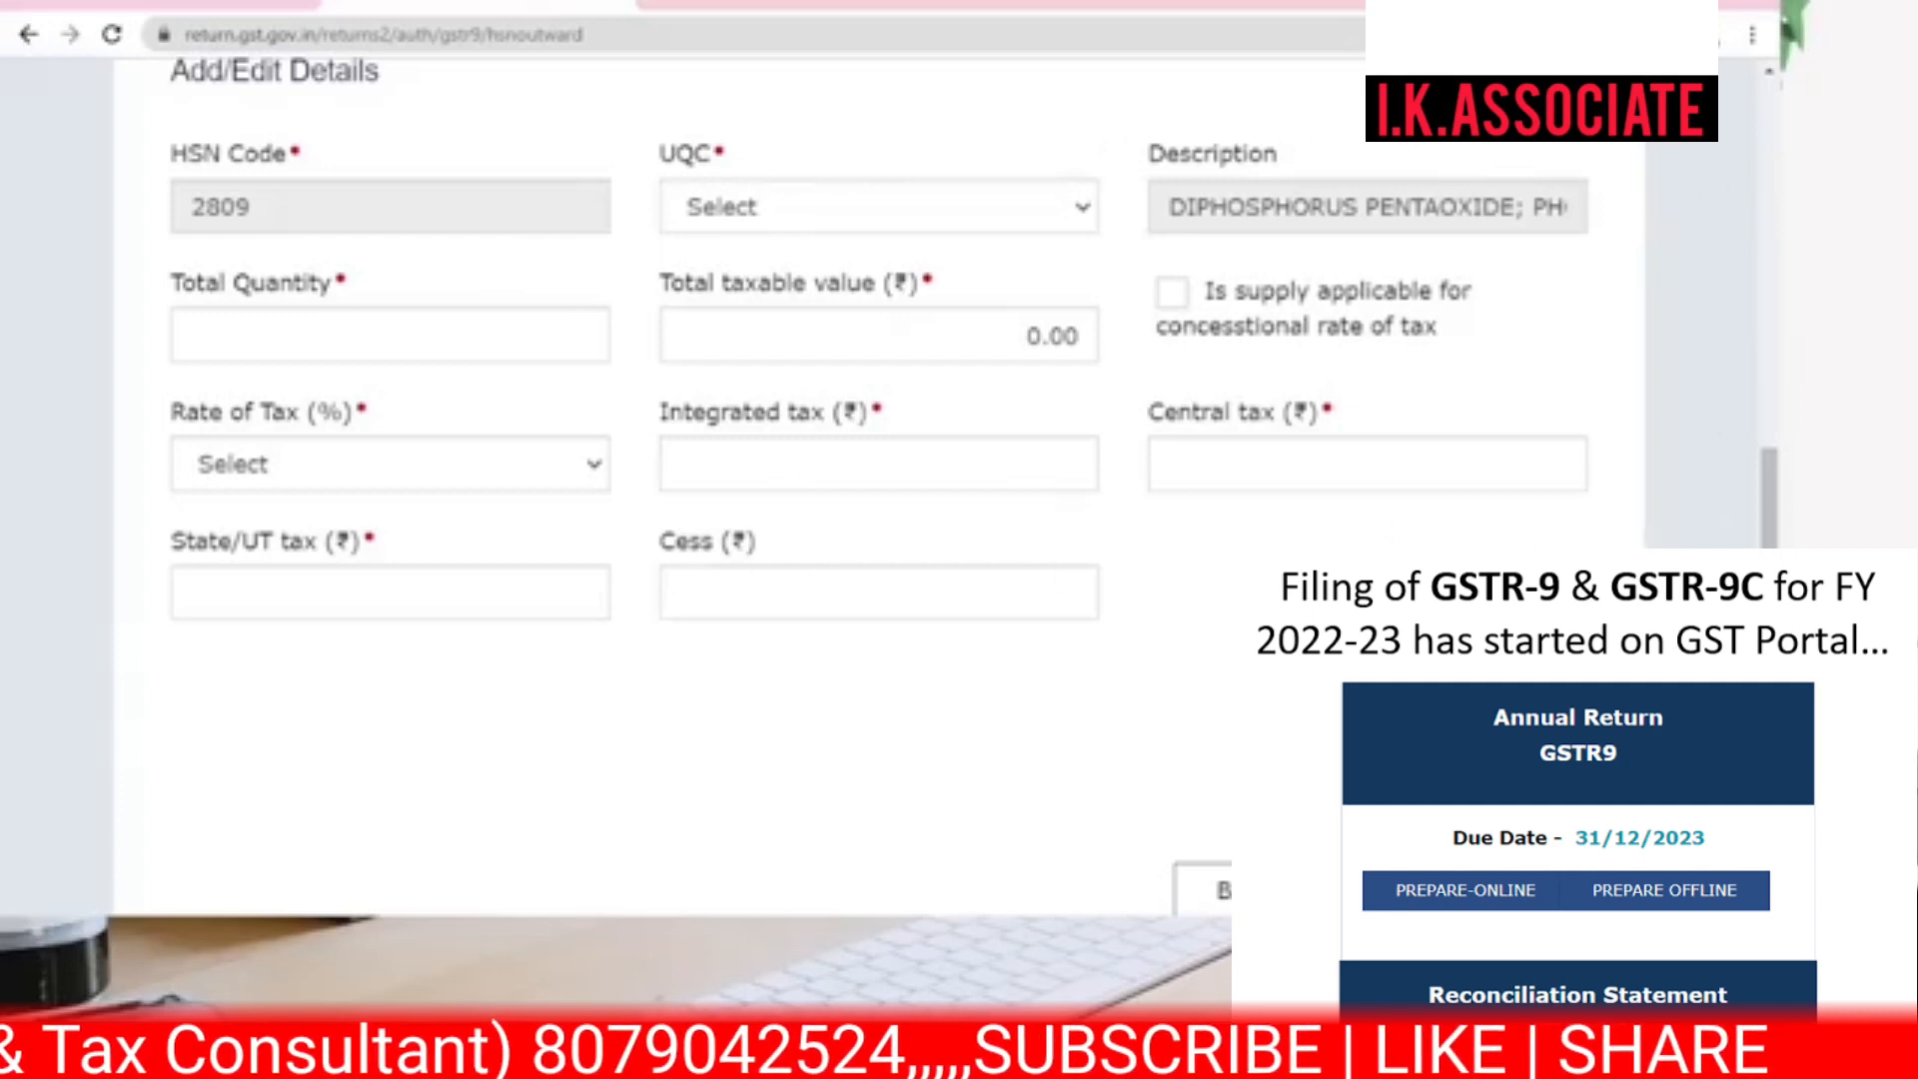
- Return to the GSTR-9 dashboard and review the boxes for outward supplies, tables 4, 5, 9, 10 and 11
{"action": "scroll", "coordinate": [1559, 521], "scroll_direction": "down", "scroll_amount": 1}
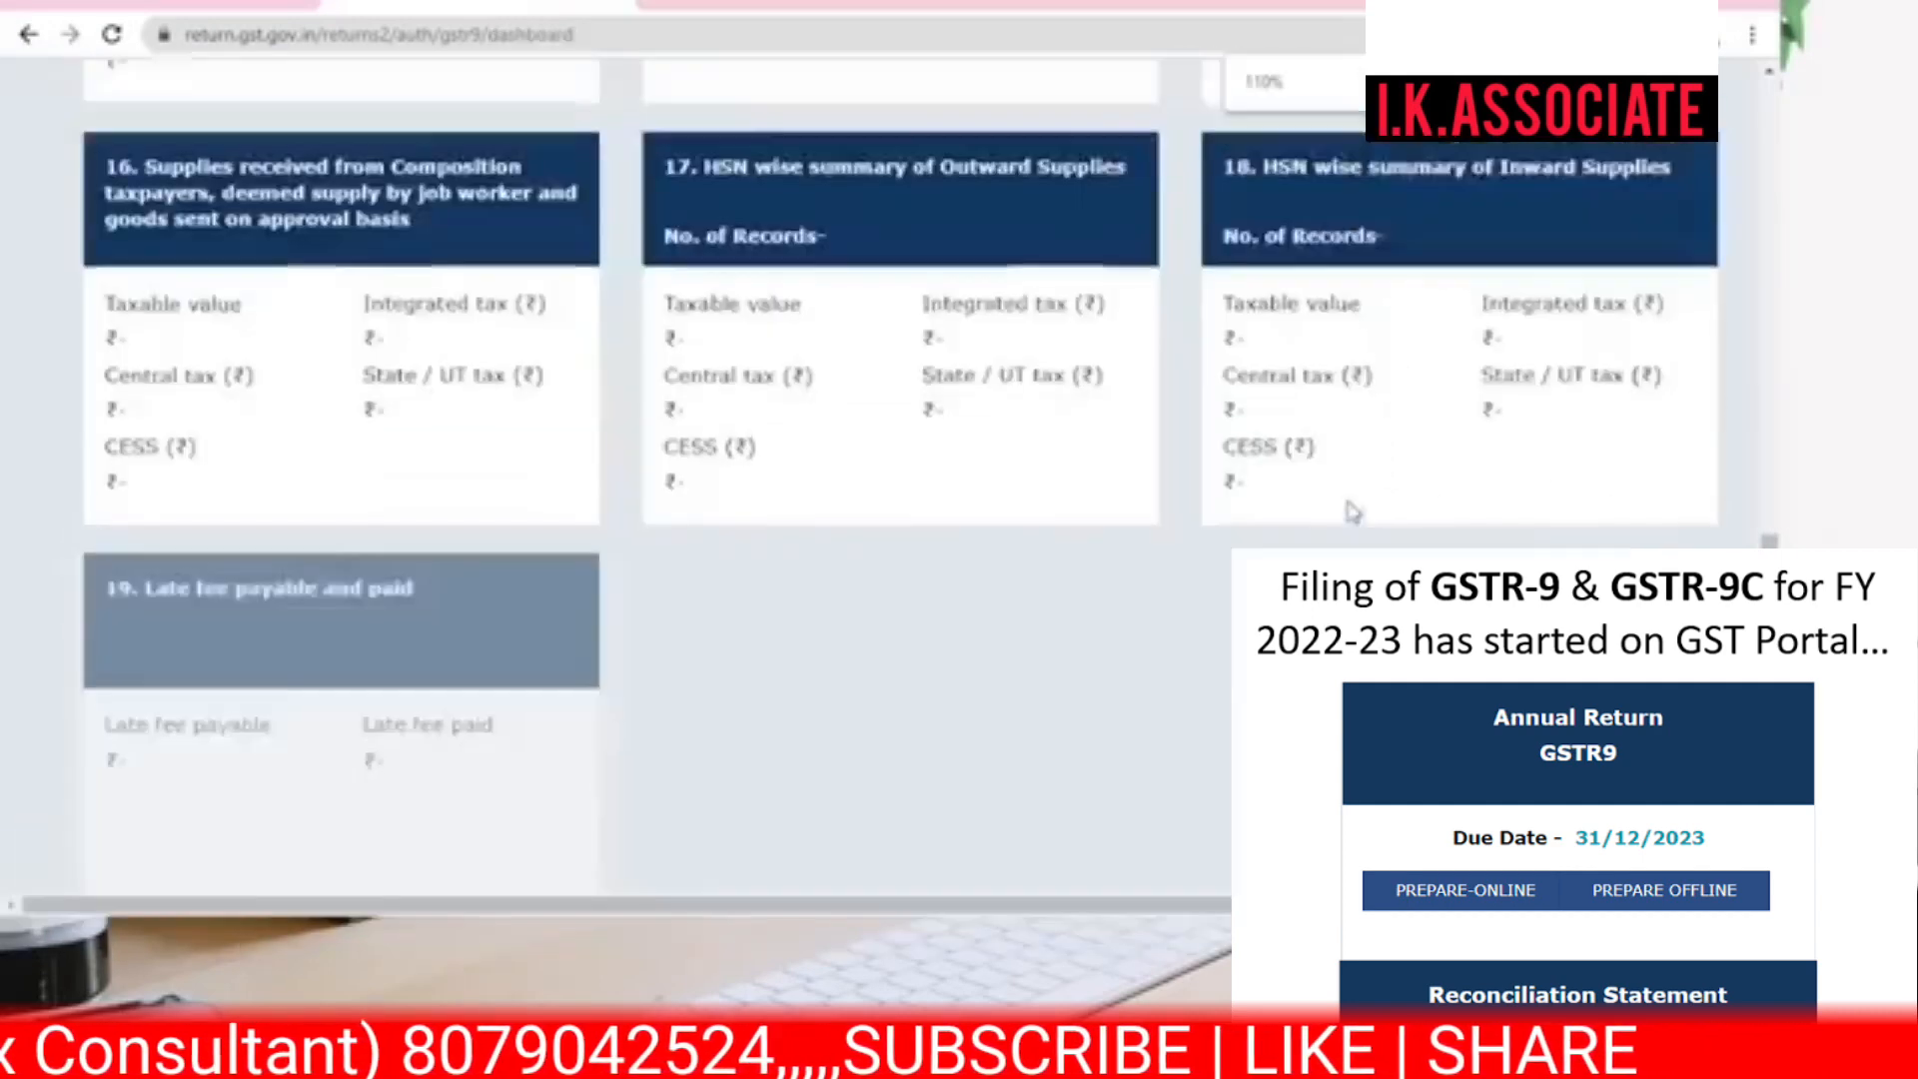
{"action": "scroll", "coordinate": [1350, 514], "scroll_direction": "up", "scroll_amount": 3}
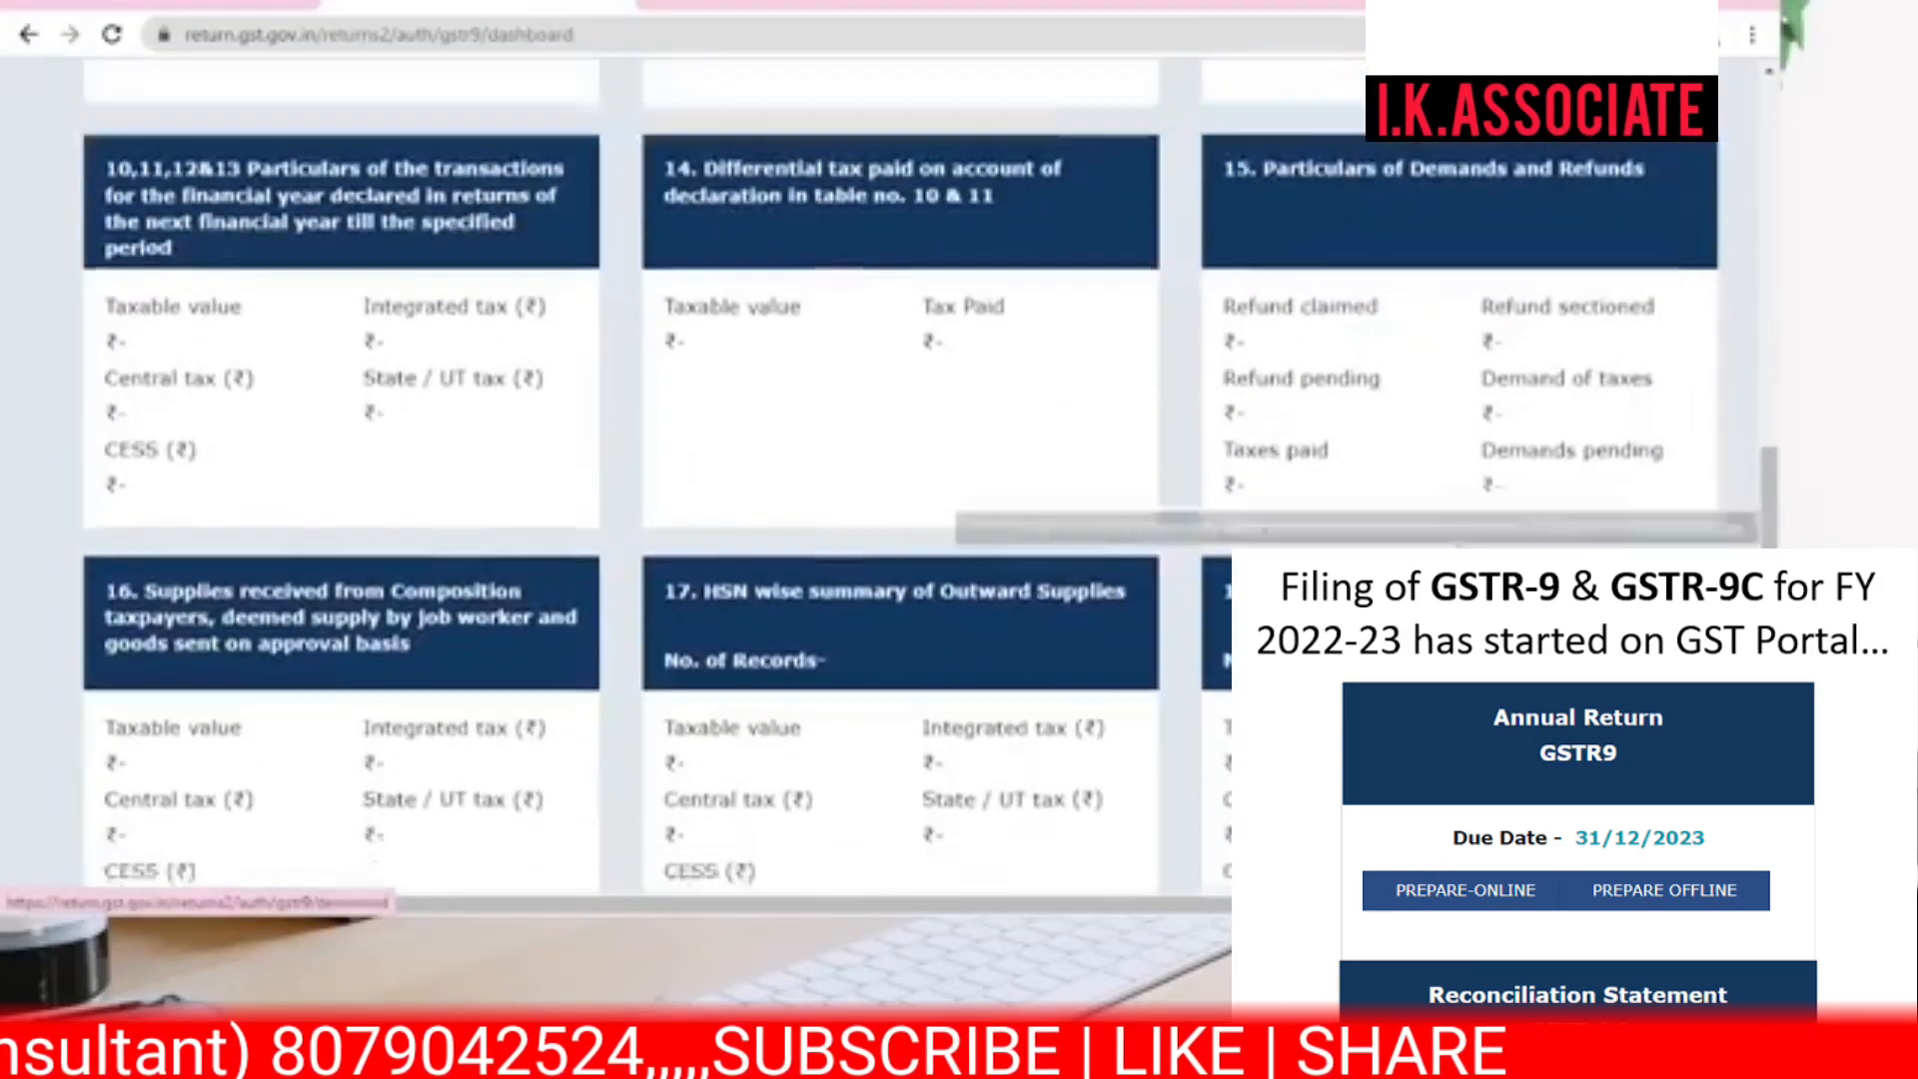
{"action": "scroll", "coordinate": [1351, 514], "scroll_direction": "down", "scroll_amount": 5}
{"action": "scroll", "coordinate": [1350, 514], "scroll_direction": "up", "scroll_amount": 1}
{"action": "scroll", "coordinate": [899, 499], "scroll_direction": "up", "scroll_amount": 10}
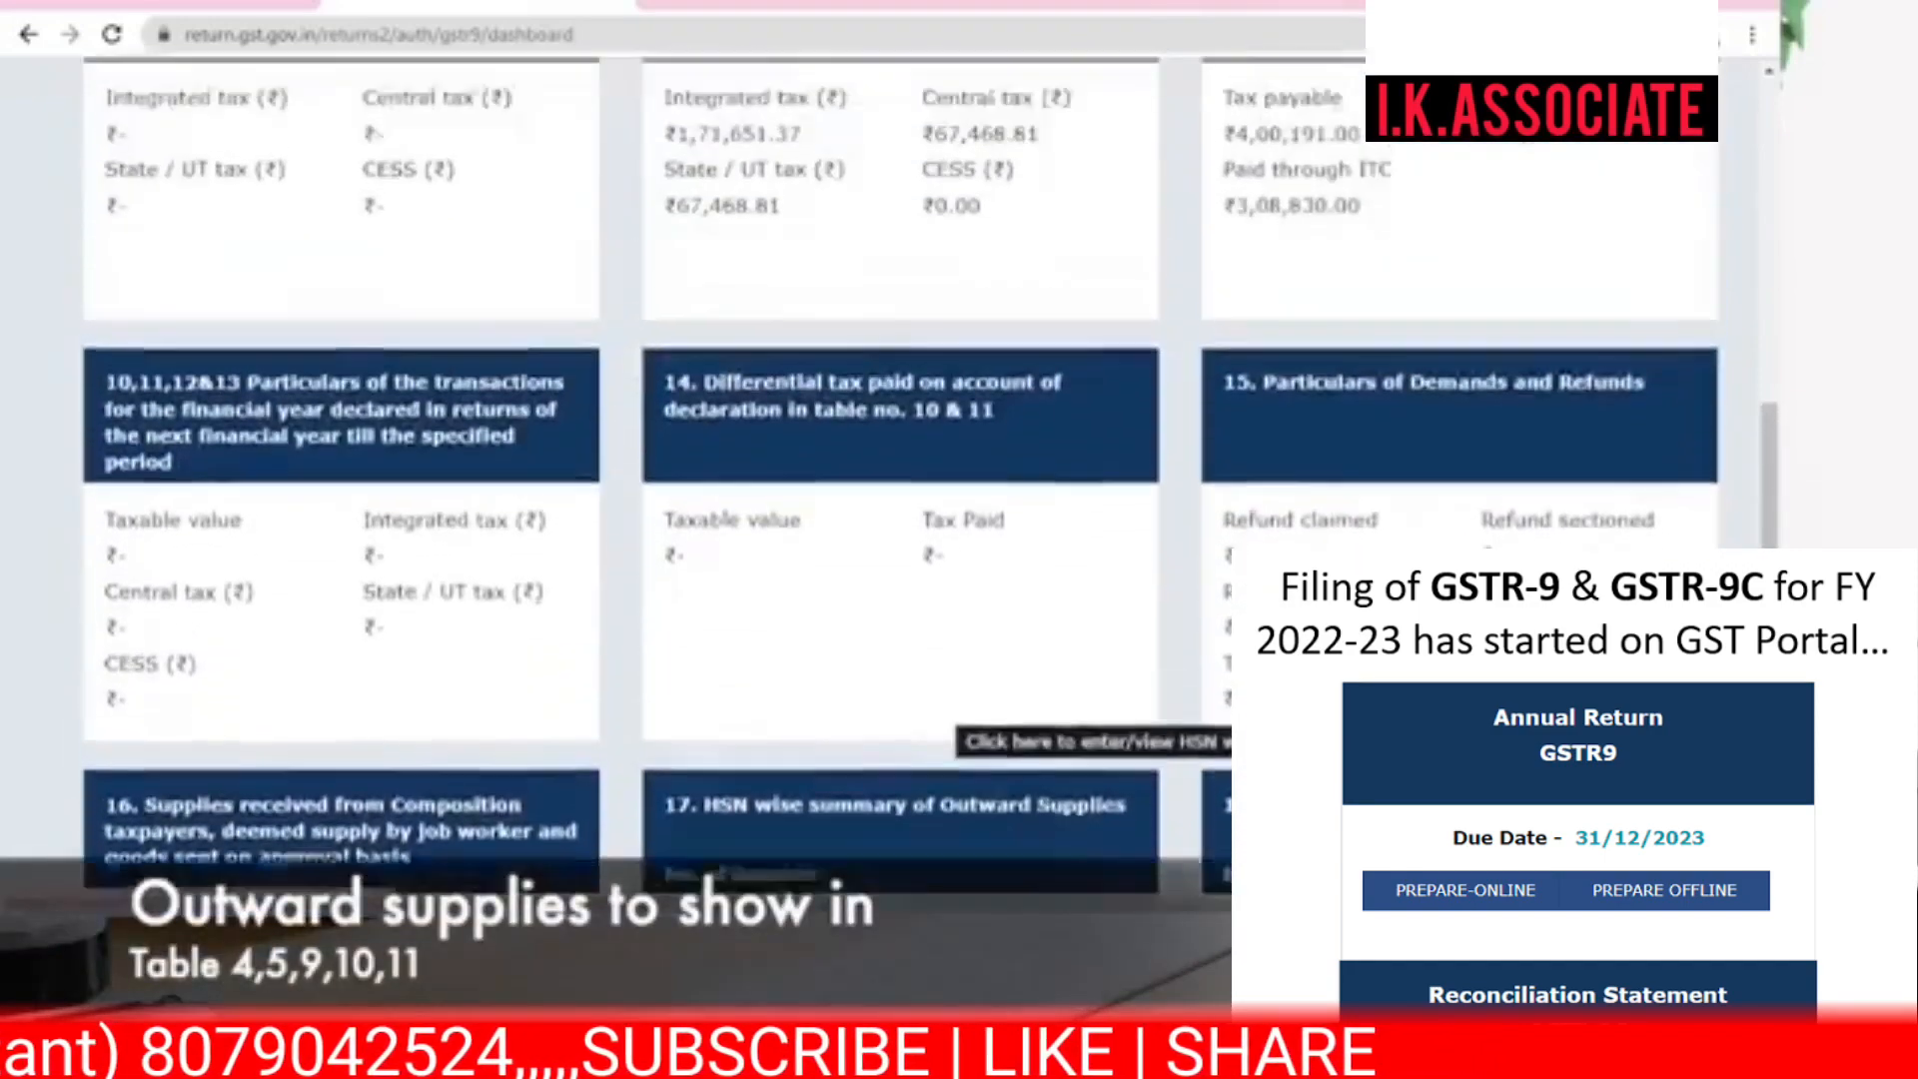
{"action": "scroll", "coordinate": [899, 499], "scroll_direction": "down", "scroll_amount": 5}
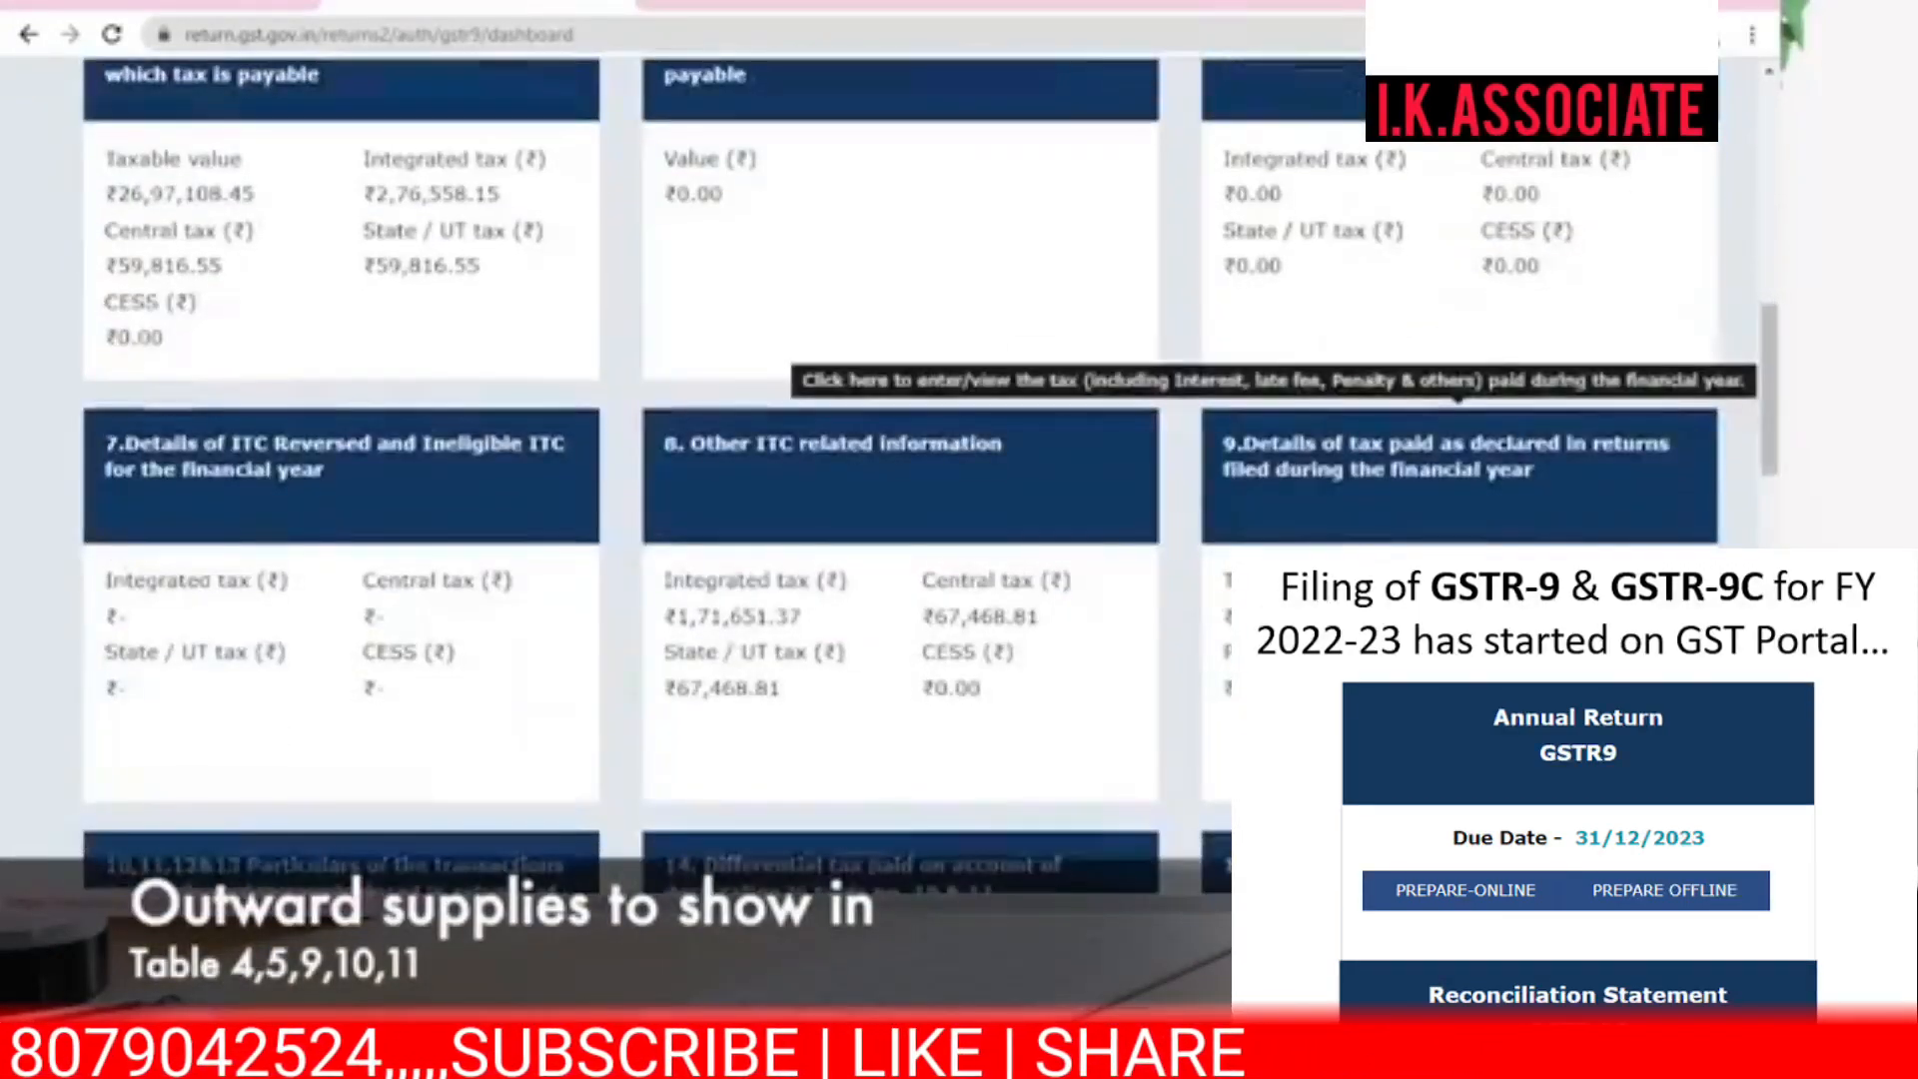
{"action": "scroll", "coordinate": [899, 500], "scroll_direction": "up", "scroll_amount": 2}
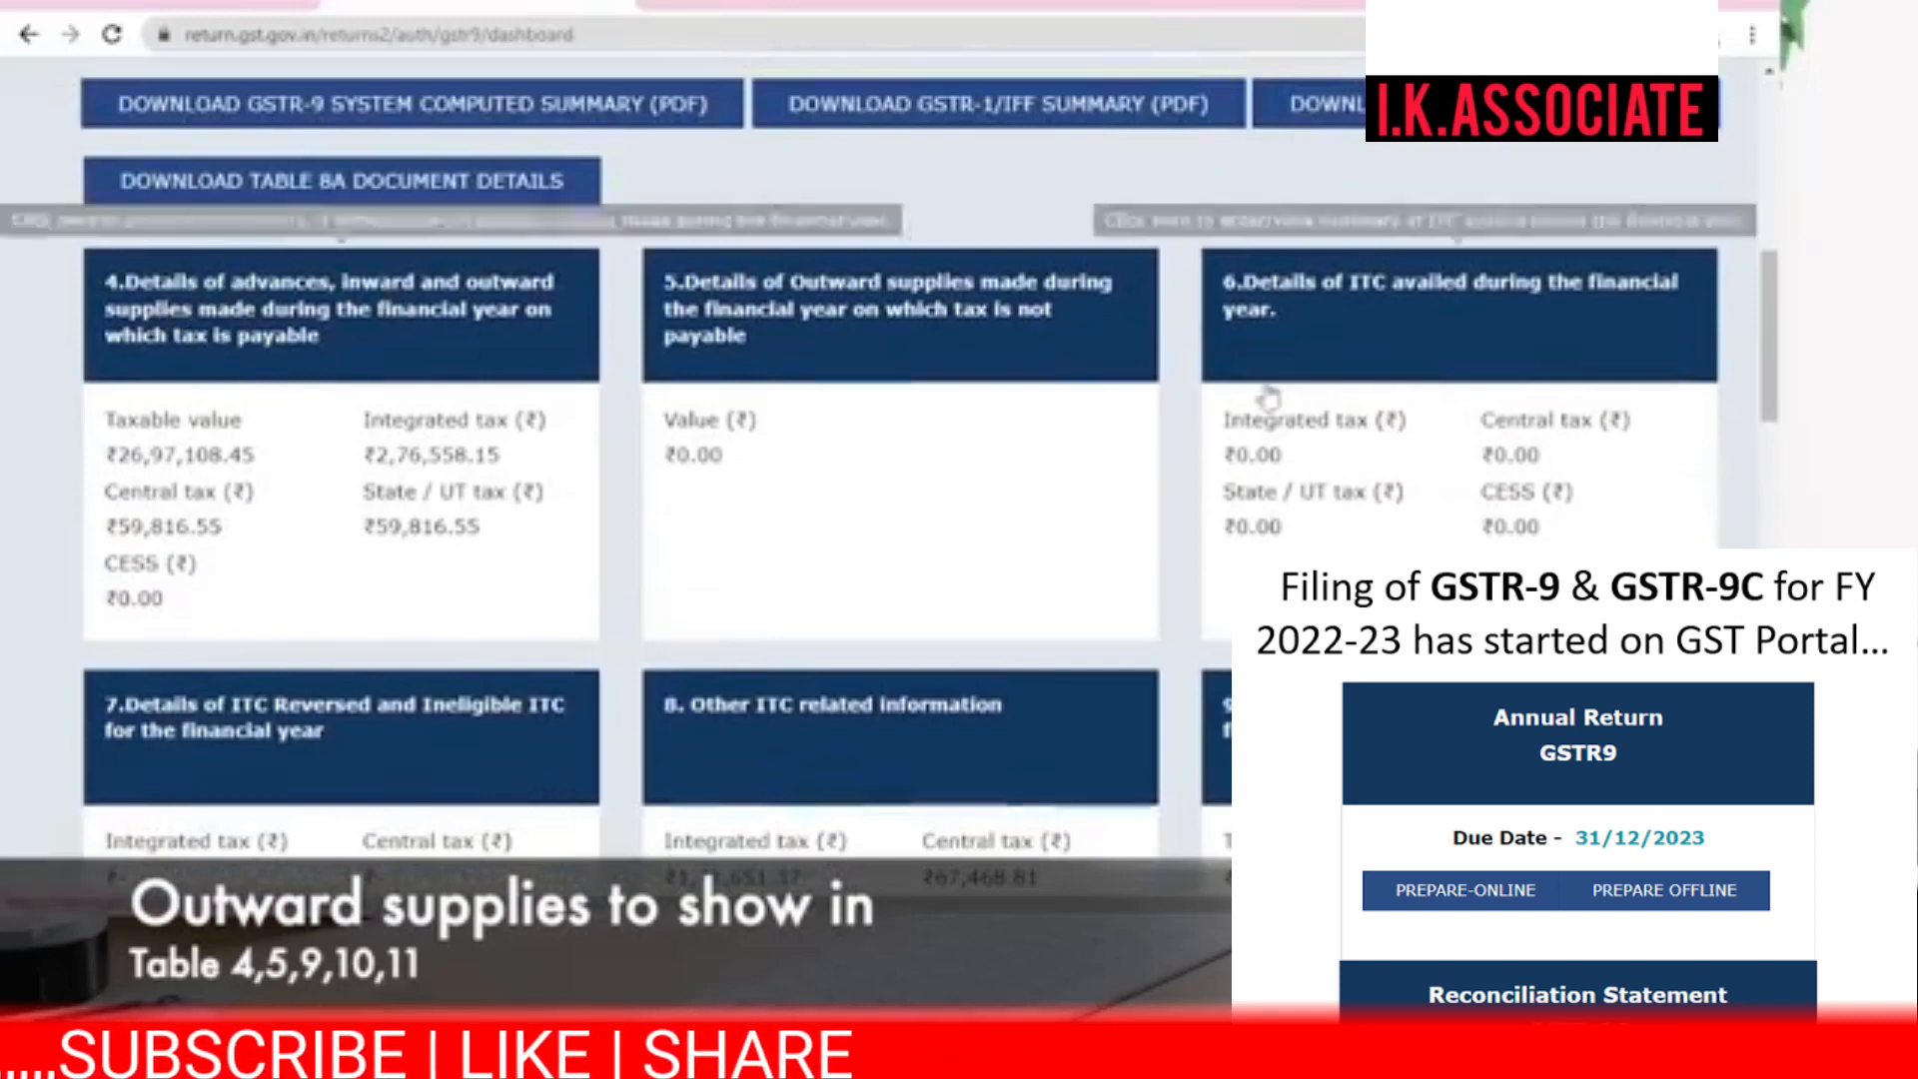
{"action": "scroll", "coordinate": [859, 377], "scroll_direction": "down", "scroll_amount": 3}
{"action": "scroll", "coordinate": [859, 369], "scroll_direction": "down", "scroll_amount": 1}
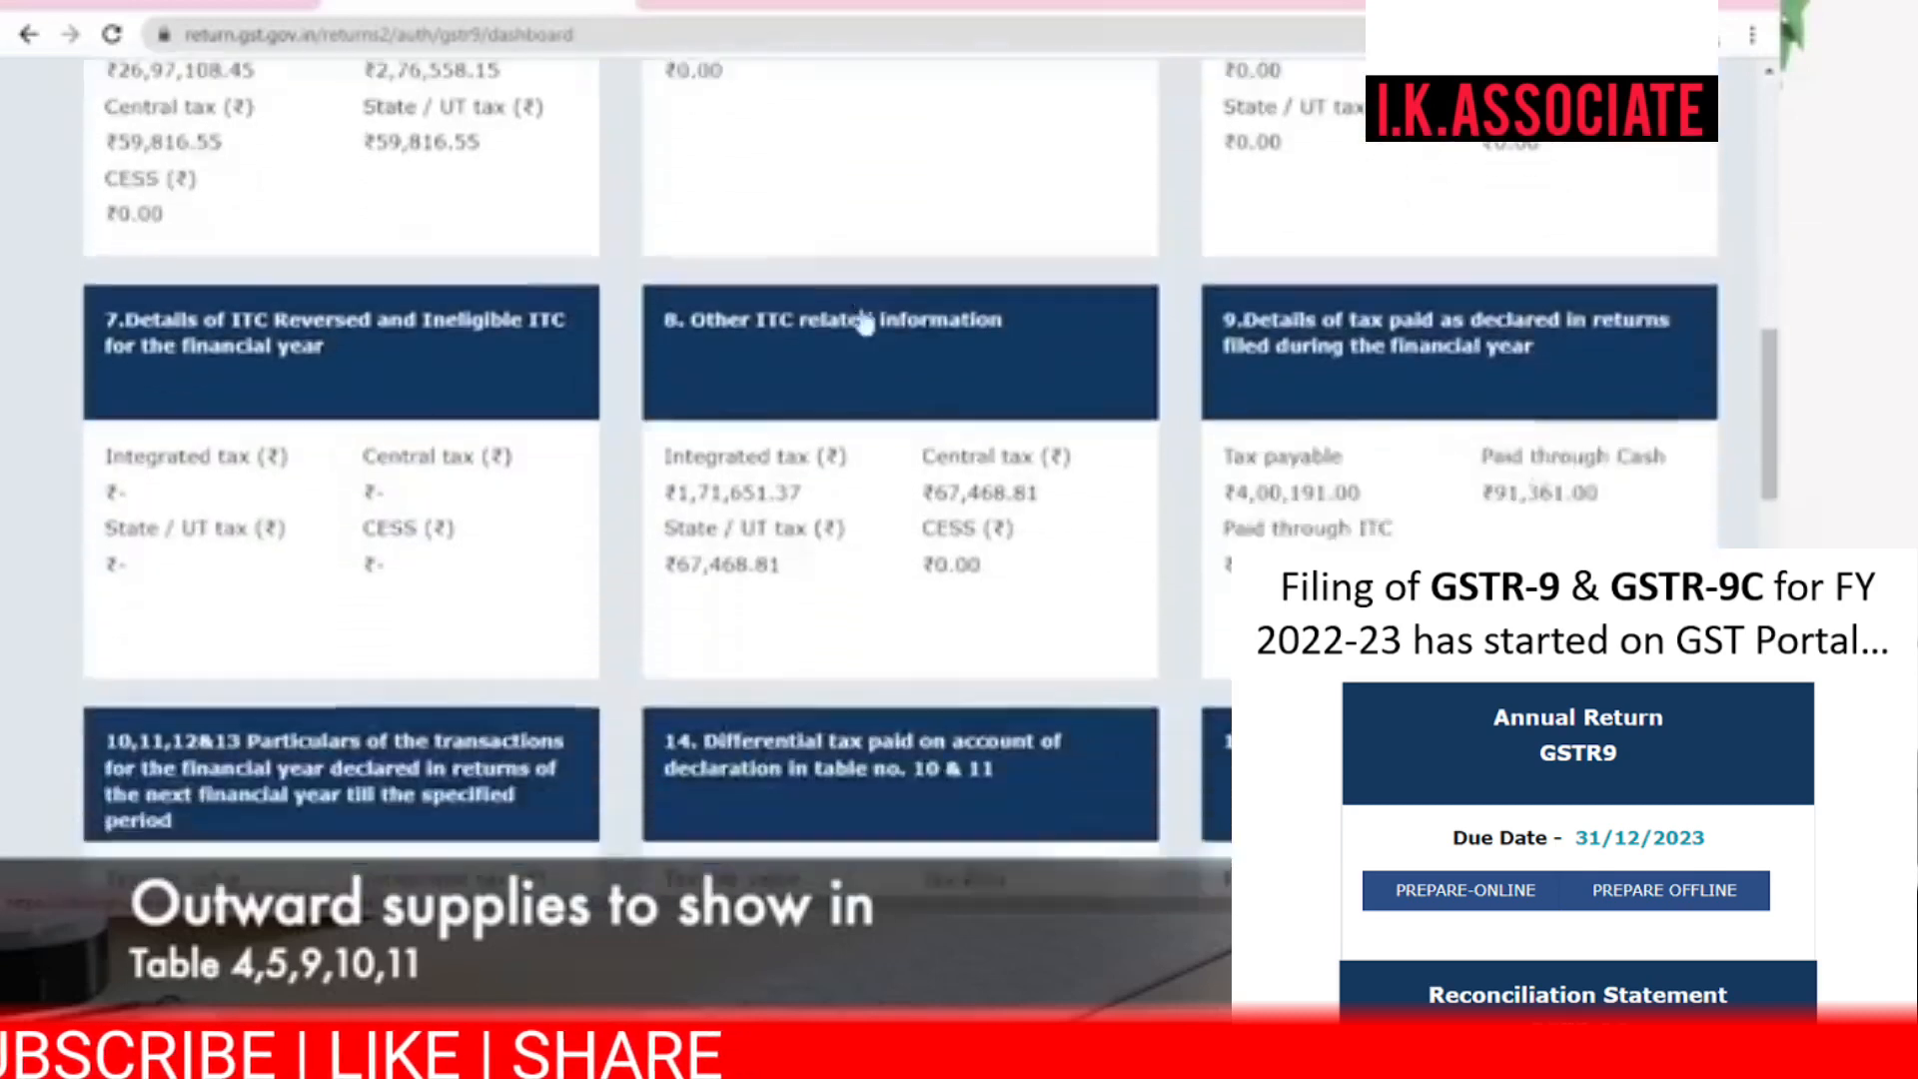
{"action": "scroll", "coordinate": [1455, 383], "scroll_direction": "down", "scroll_amount": 3}
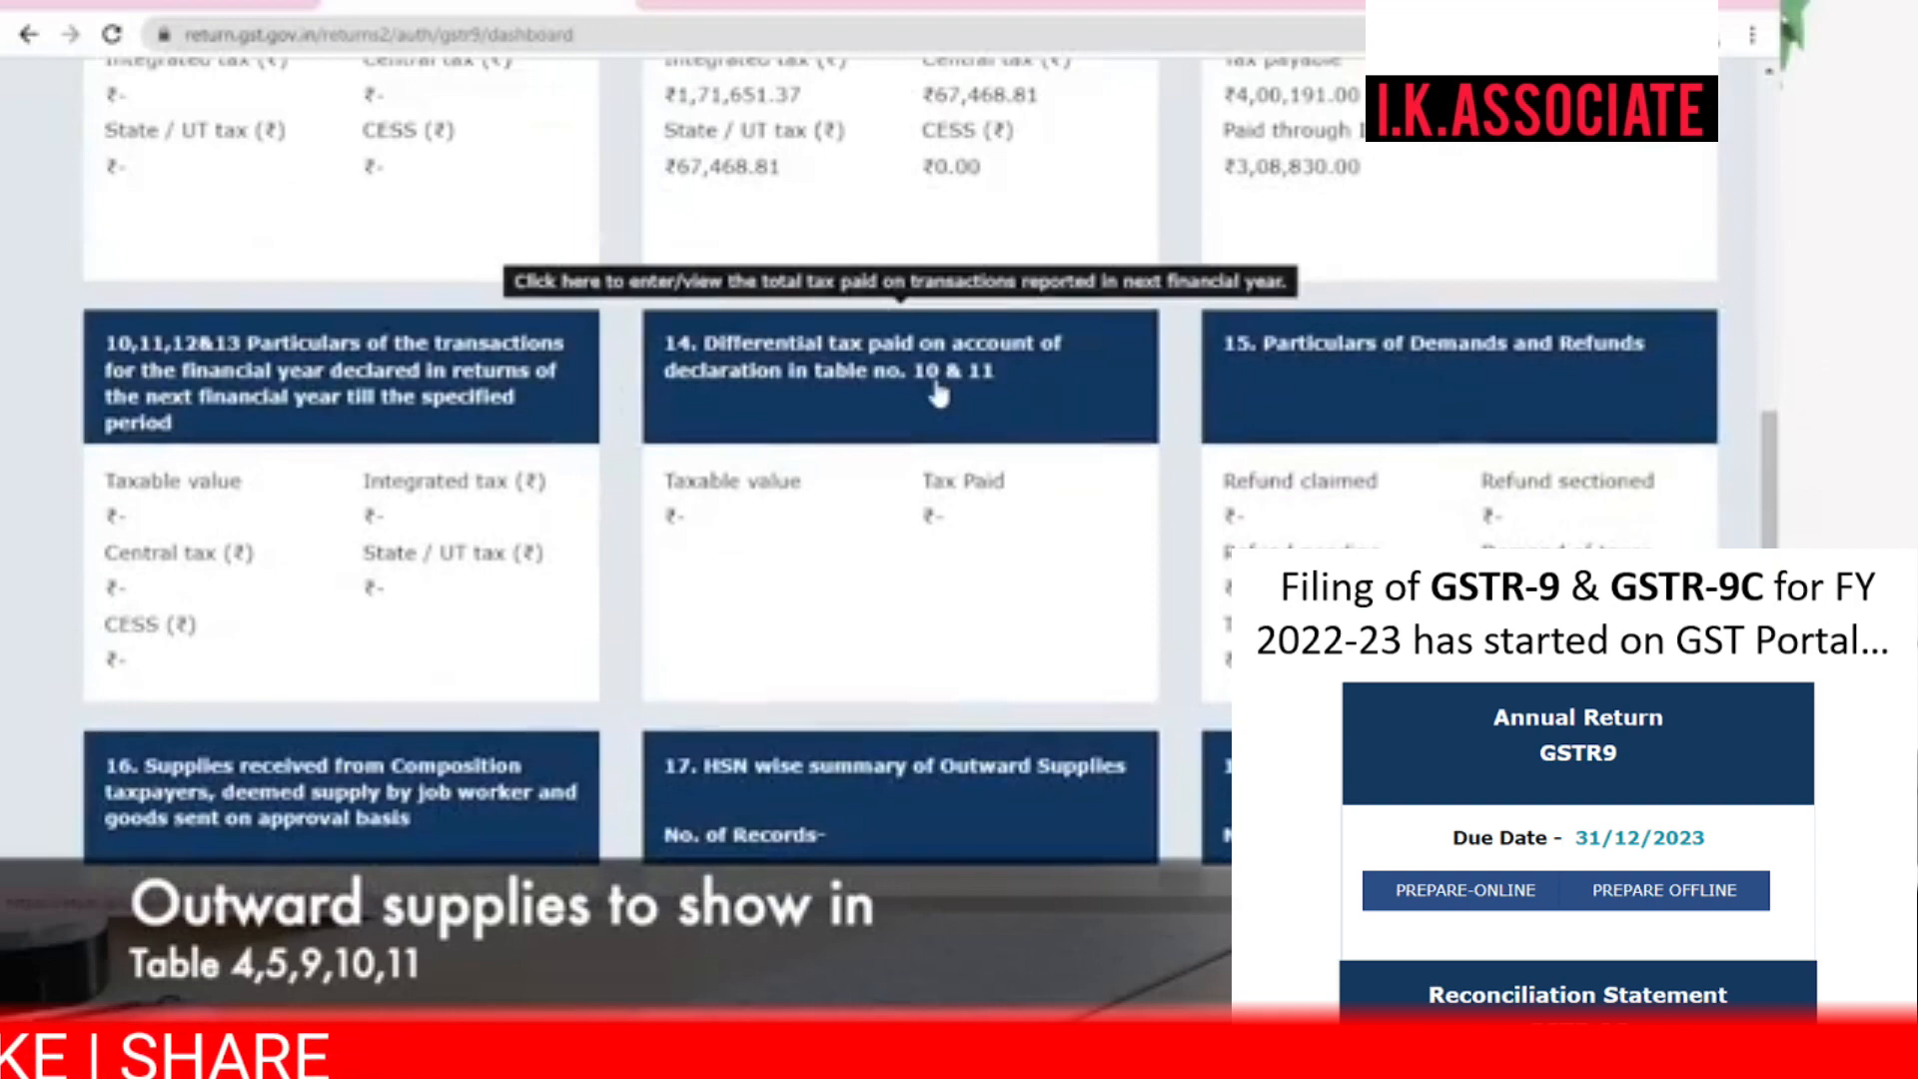
- Review the dashboard boxes that cover ITC, tables 6, 7, 8, 12 and 13
{"action": "scroll", "coordinate": [939, 395], "scroll_direction": "up", "scroll_amount": 6}
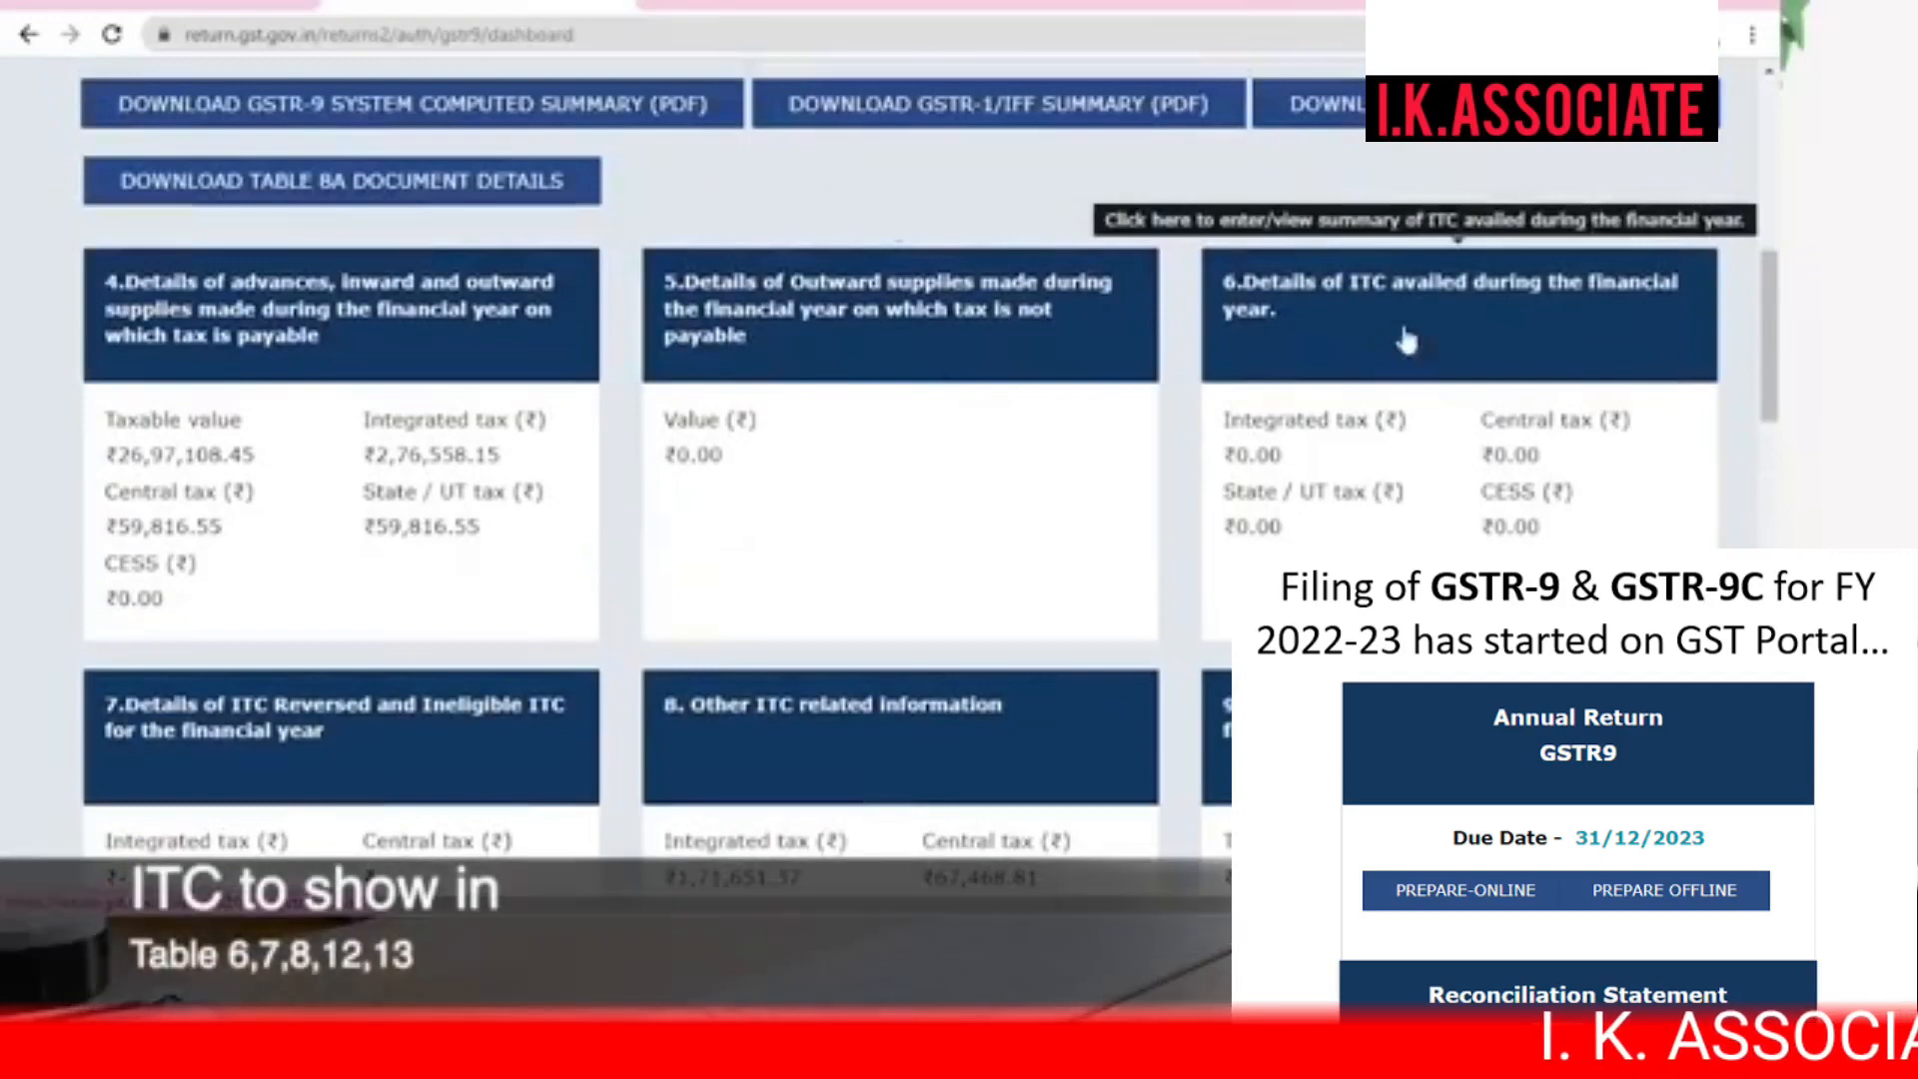
{"action": "scroll", "coordinate": [1399, 330], "scroll_direction": "down", "scroll_amount": 3}
{"action": "scroll", "coordinate": [984, 368], "scroll_direction": "down", "scroll_amount": 1}
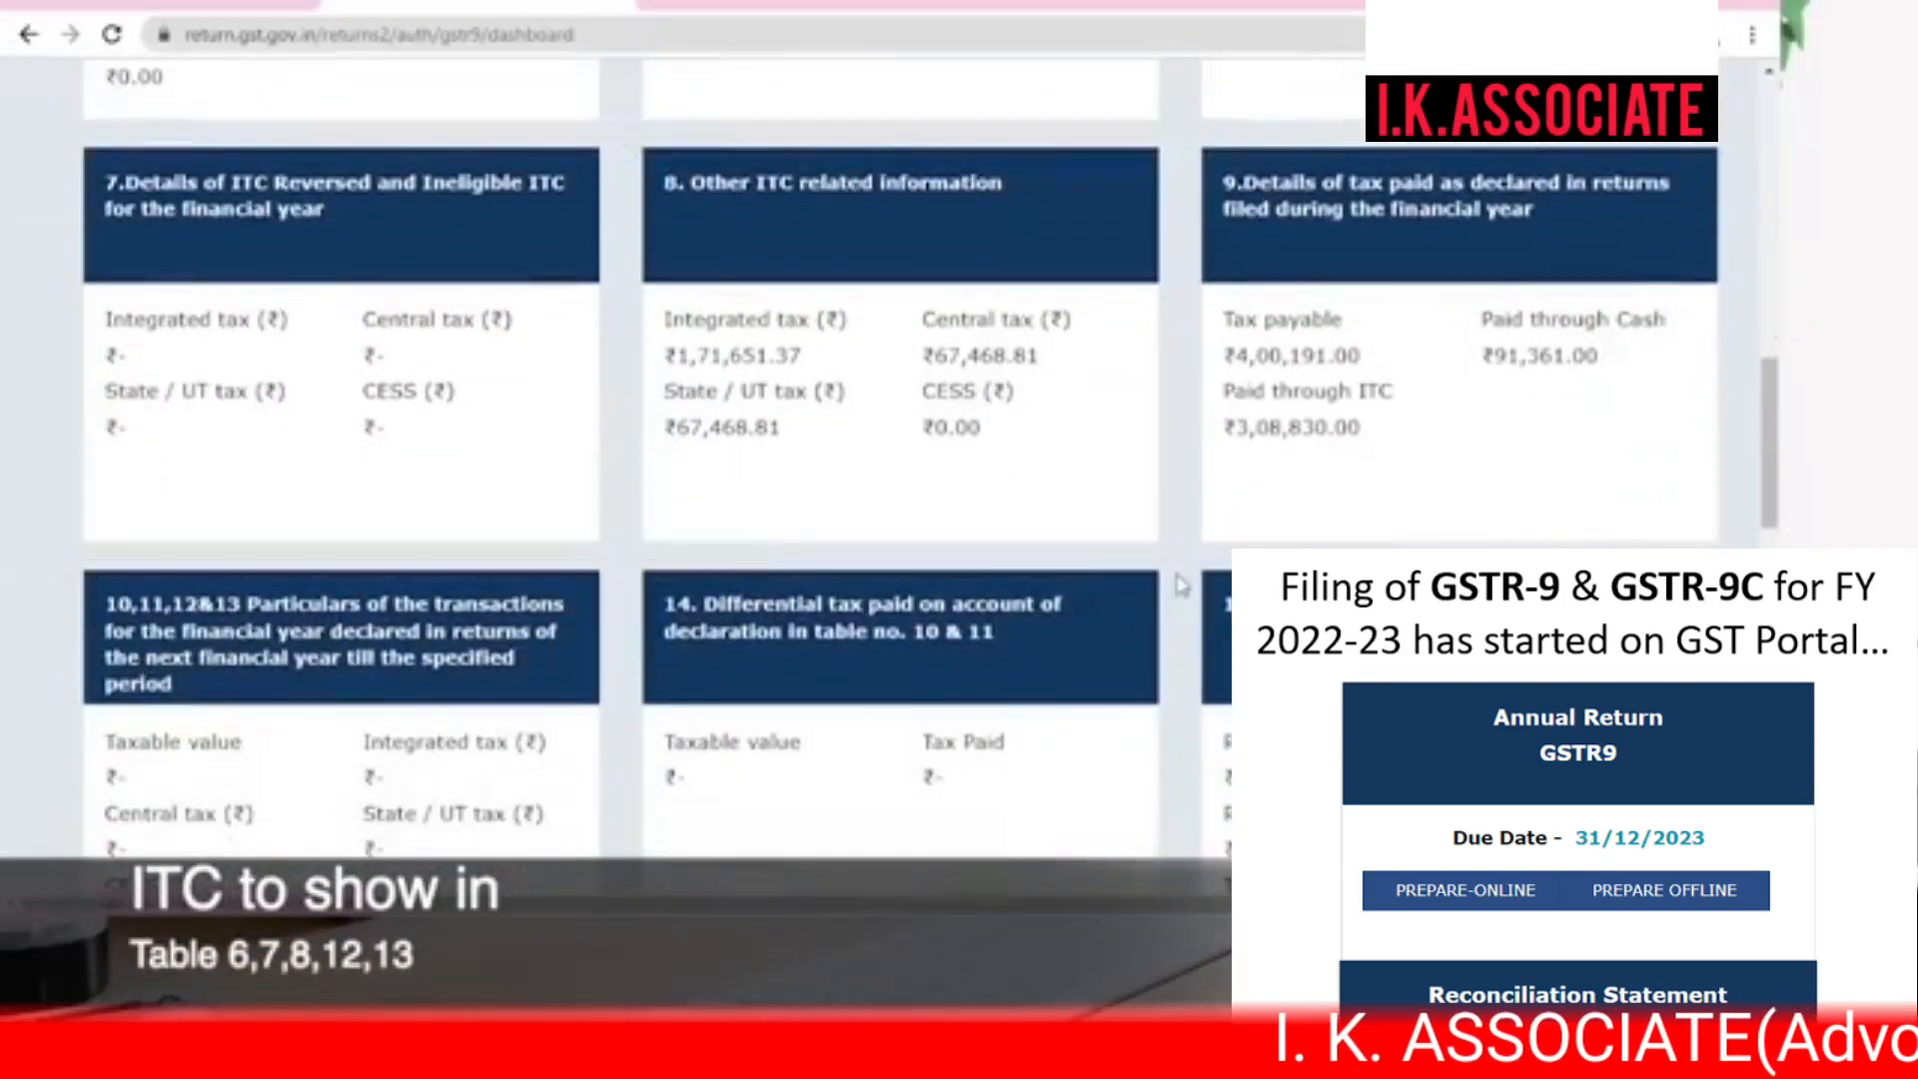
{"action": "scroll", "coordinate": [1179, 585], "scroll_direction": "up", "scroll_amount": 3}
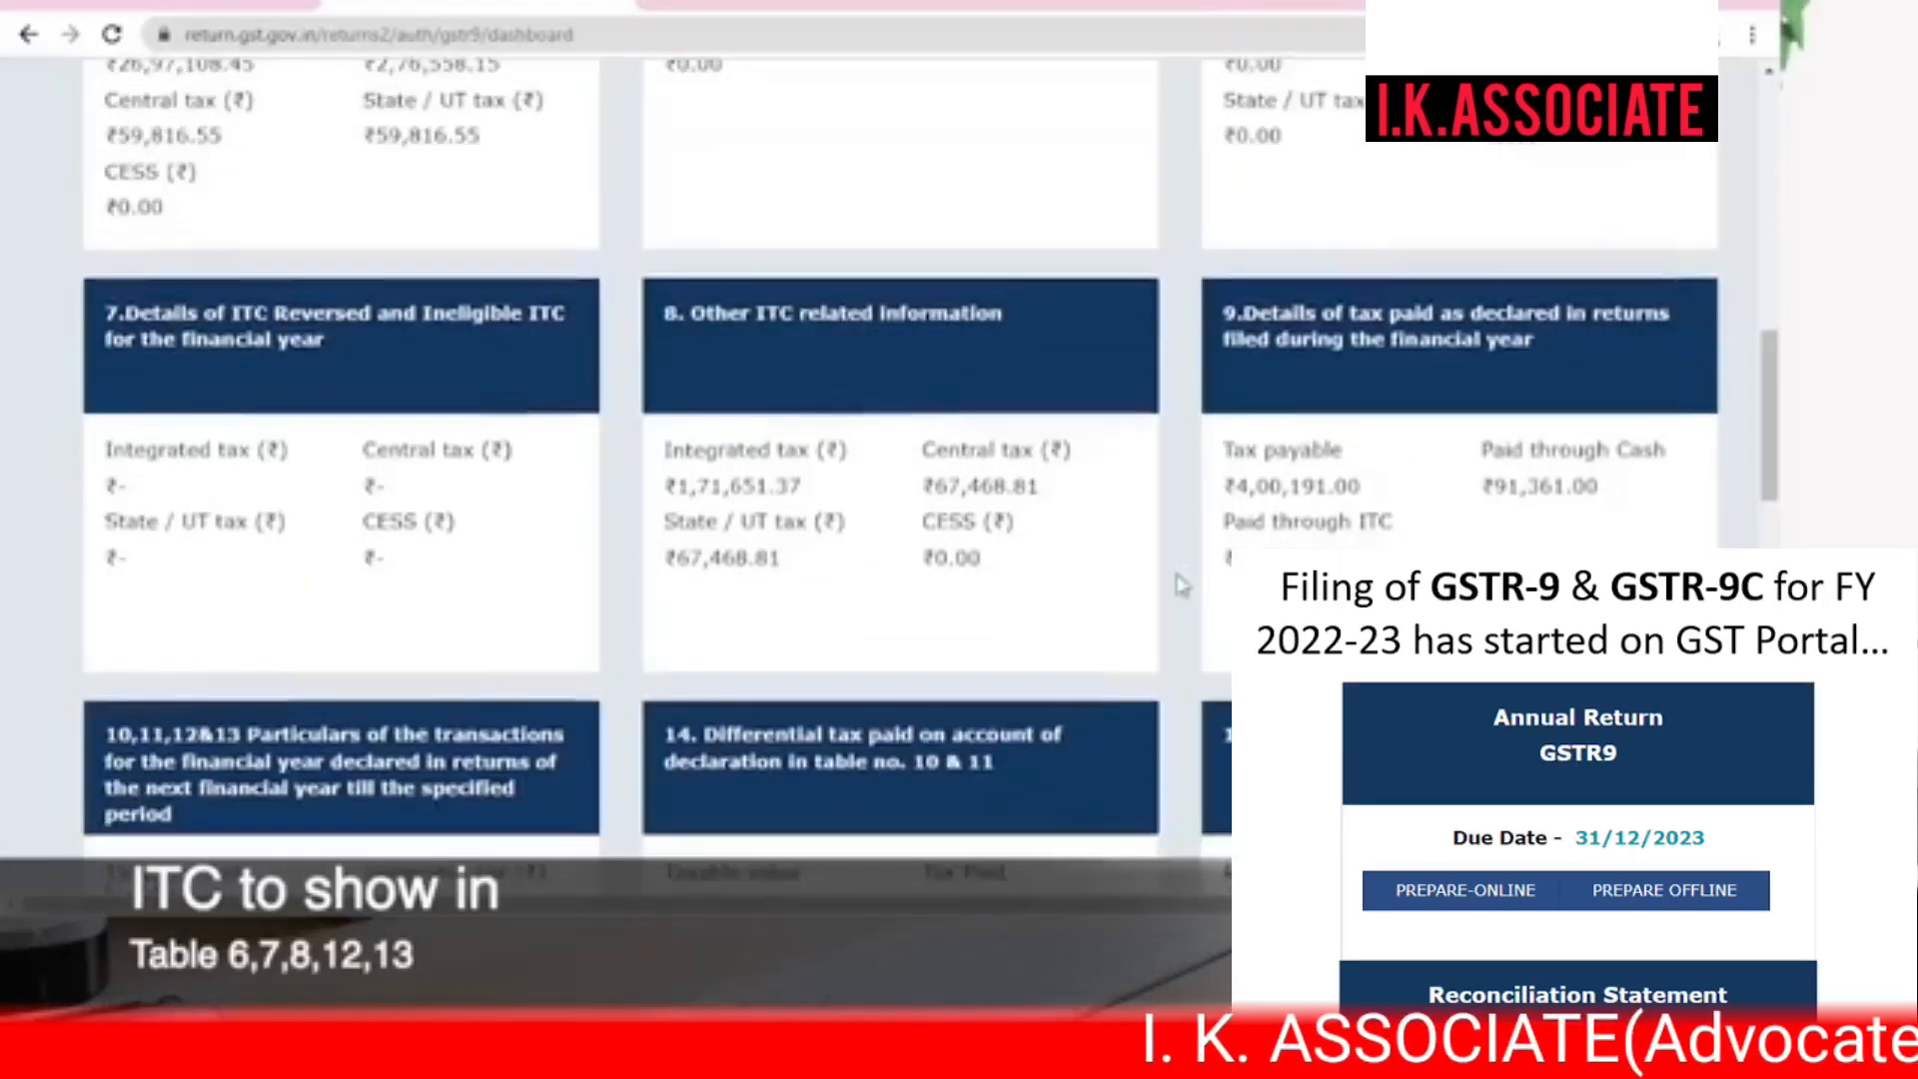
- Open table 4, details of advances, inward and outward supplies on which tax is payable, and highlight "inward" in its title
{"action": "left_click", "coordinate": [284, 193]}
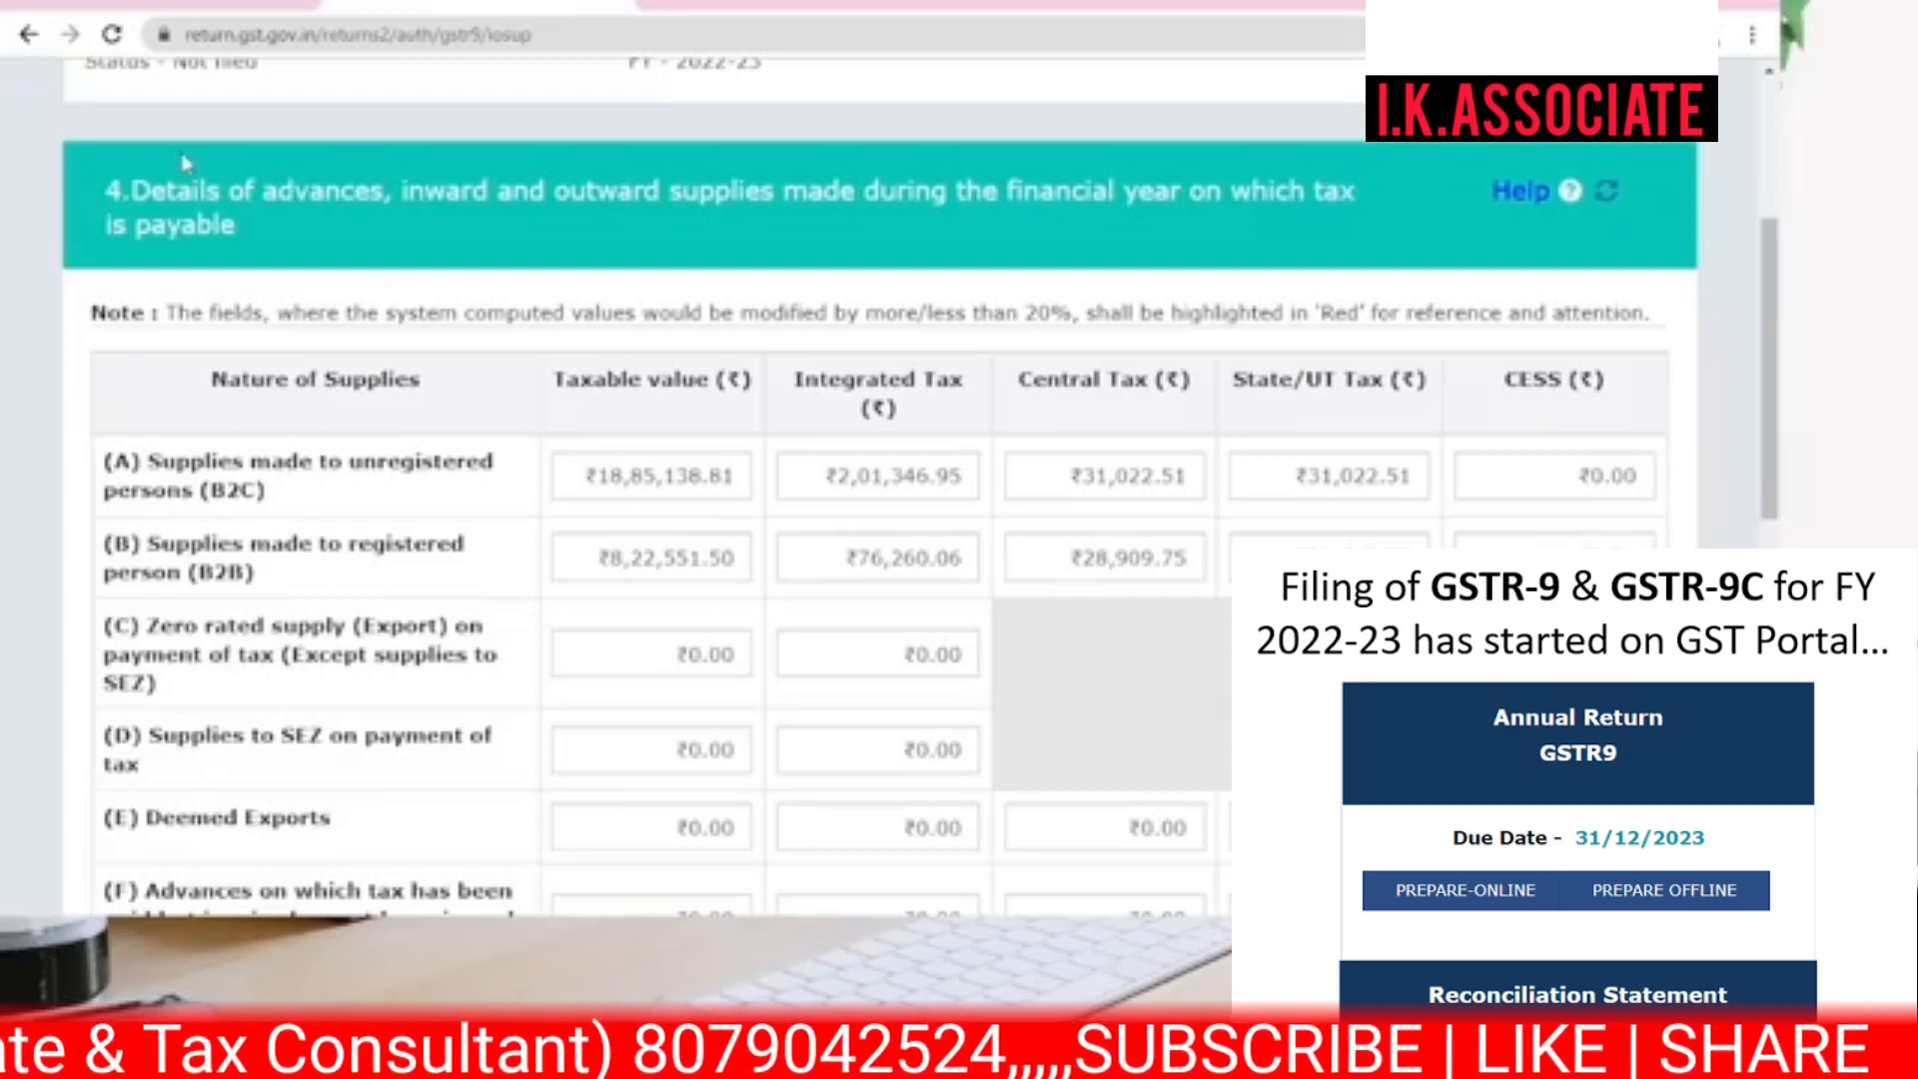
{"action": "mouse_move", "coordinate": [555, 190]}
{"action": "left_mouse_down"}
{"action": "mouse_move", "coordinate": [684, 191]}
{"action": "mouse_move", "coordinate": [555, 191]}
{"action": "left_mouse_up"}
{"action": "left_click_drag", "start_coordinate": [400, 191], "coordinate": [511, 191]}
{"action": "left_click", "coordinate": [557, 243]}
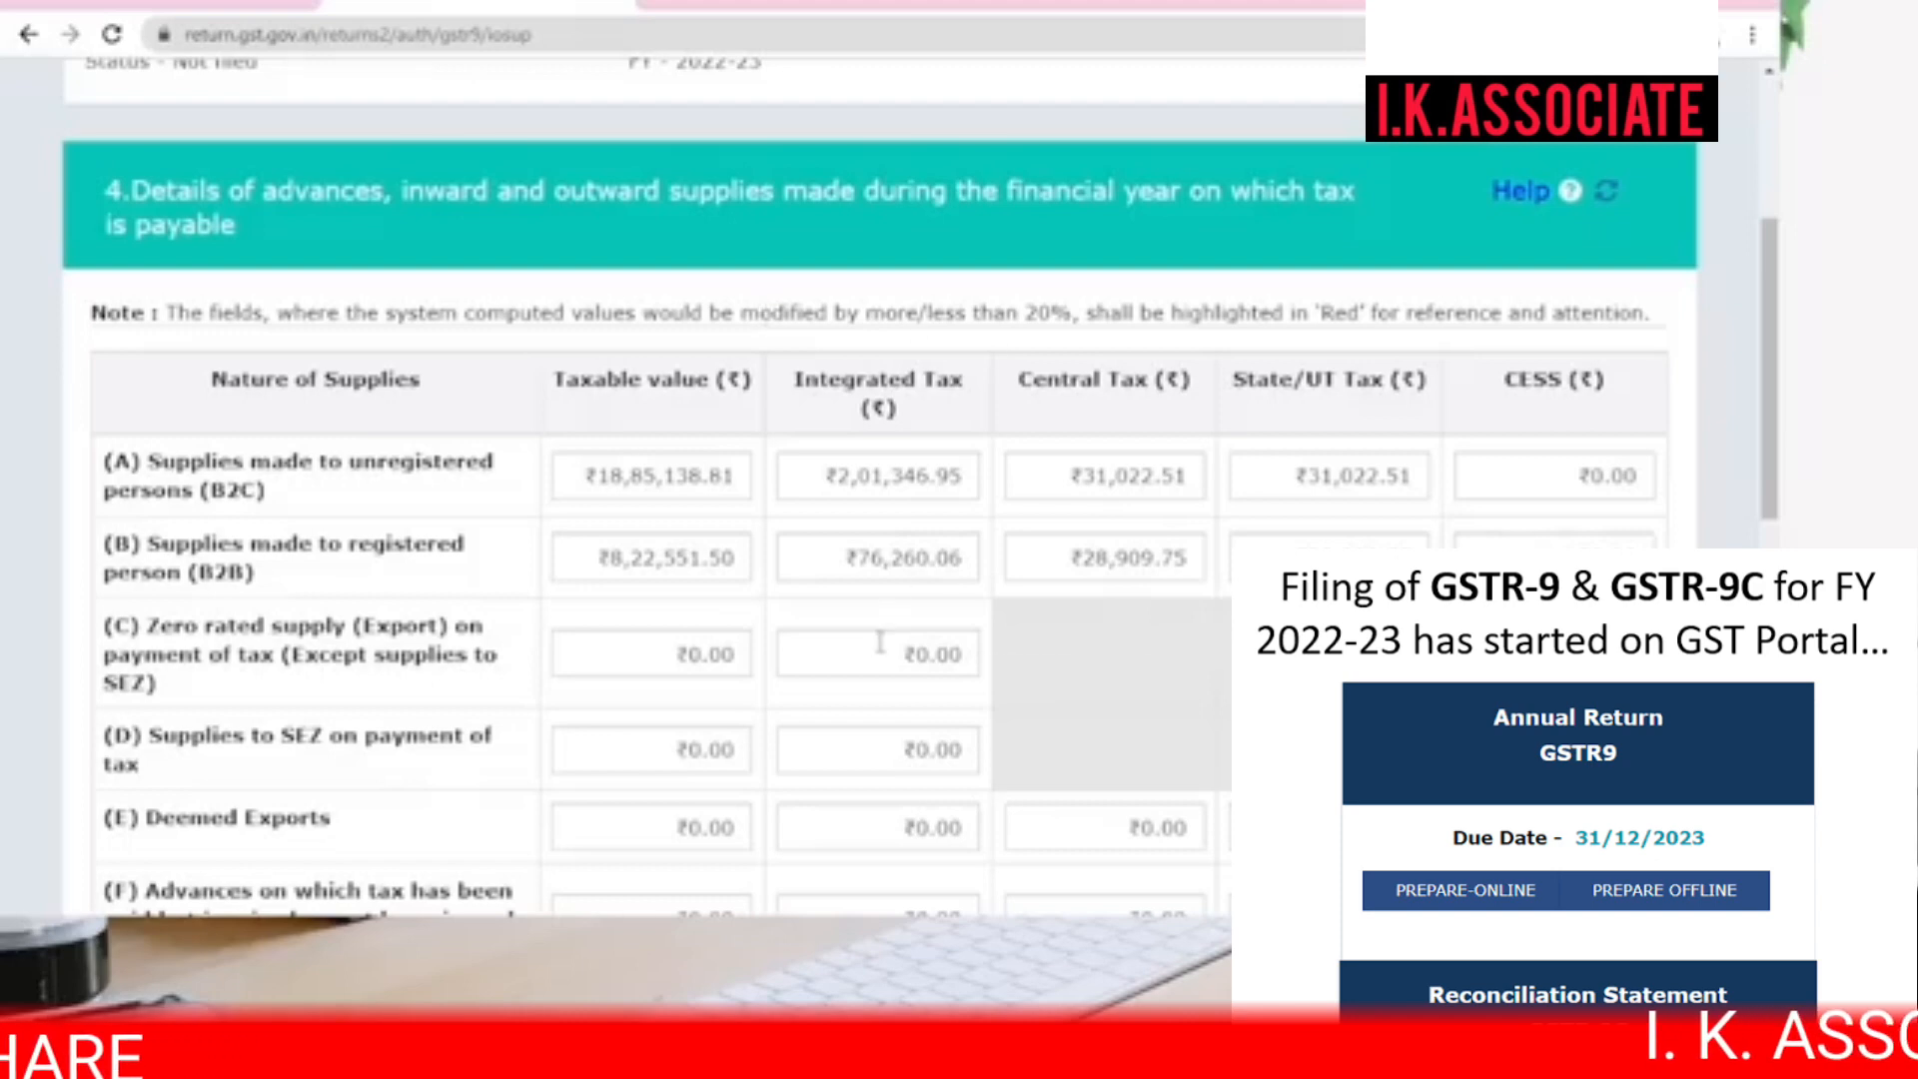
- Examine the taxable value and tax amounts for B2C and B2B supplies in table 4
{"action": "scroll", "coordinate": [880, 643], "scroll_direction": "down", "scroll_amount": 1}
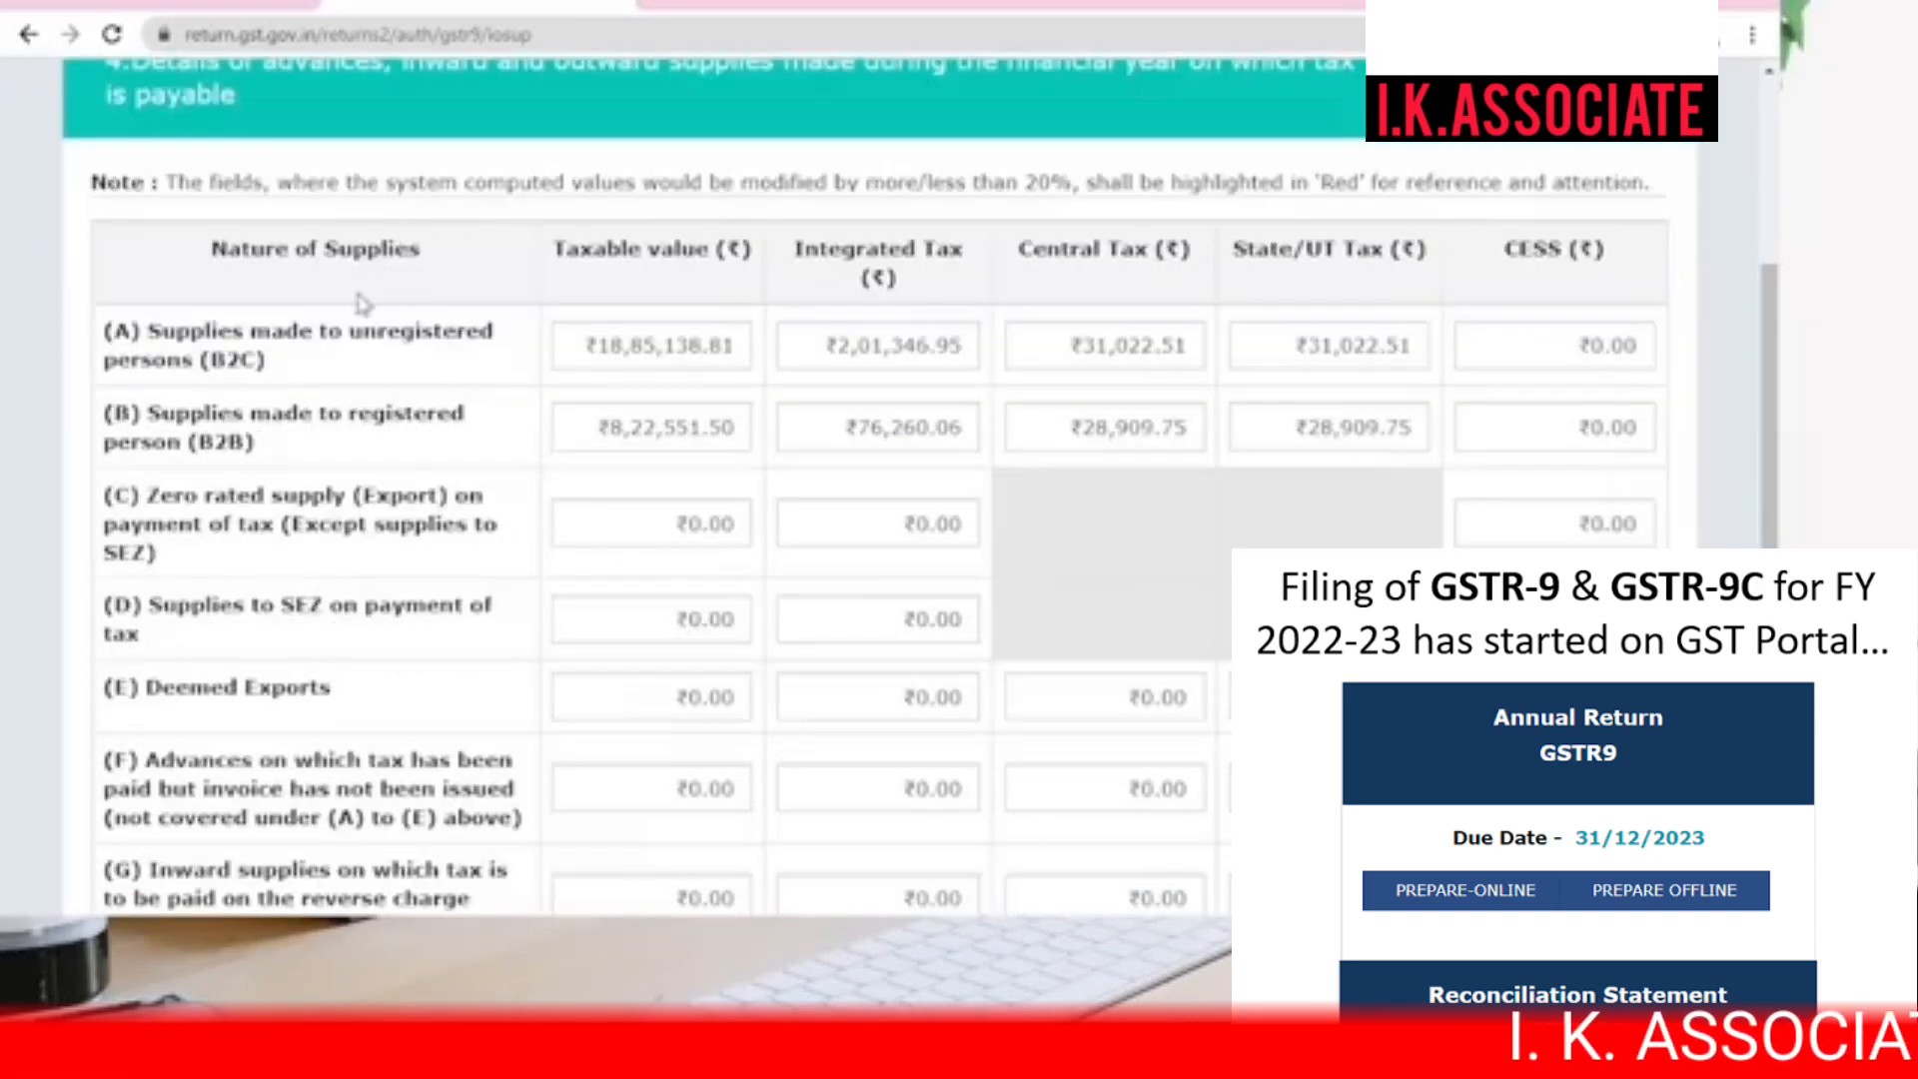
{"action": "scroll", "coordinate": [352, 303], "scroll_direction": "up", "scroll_amount": 1}
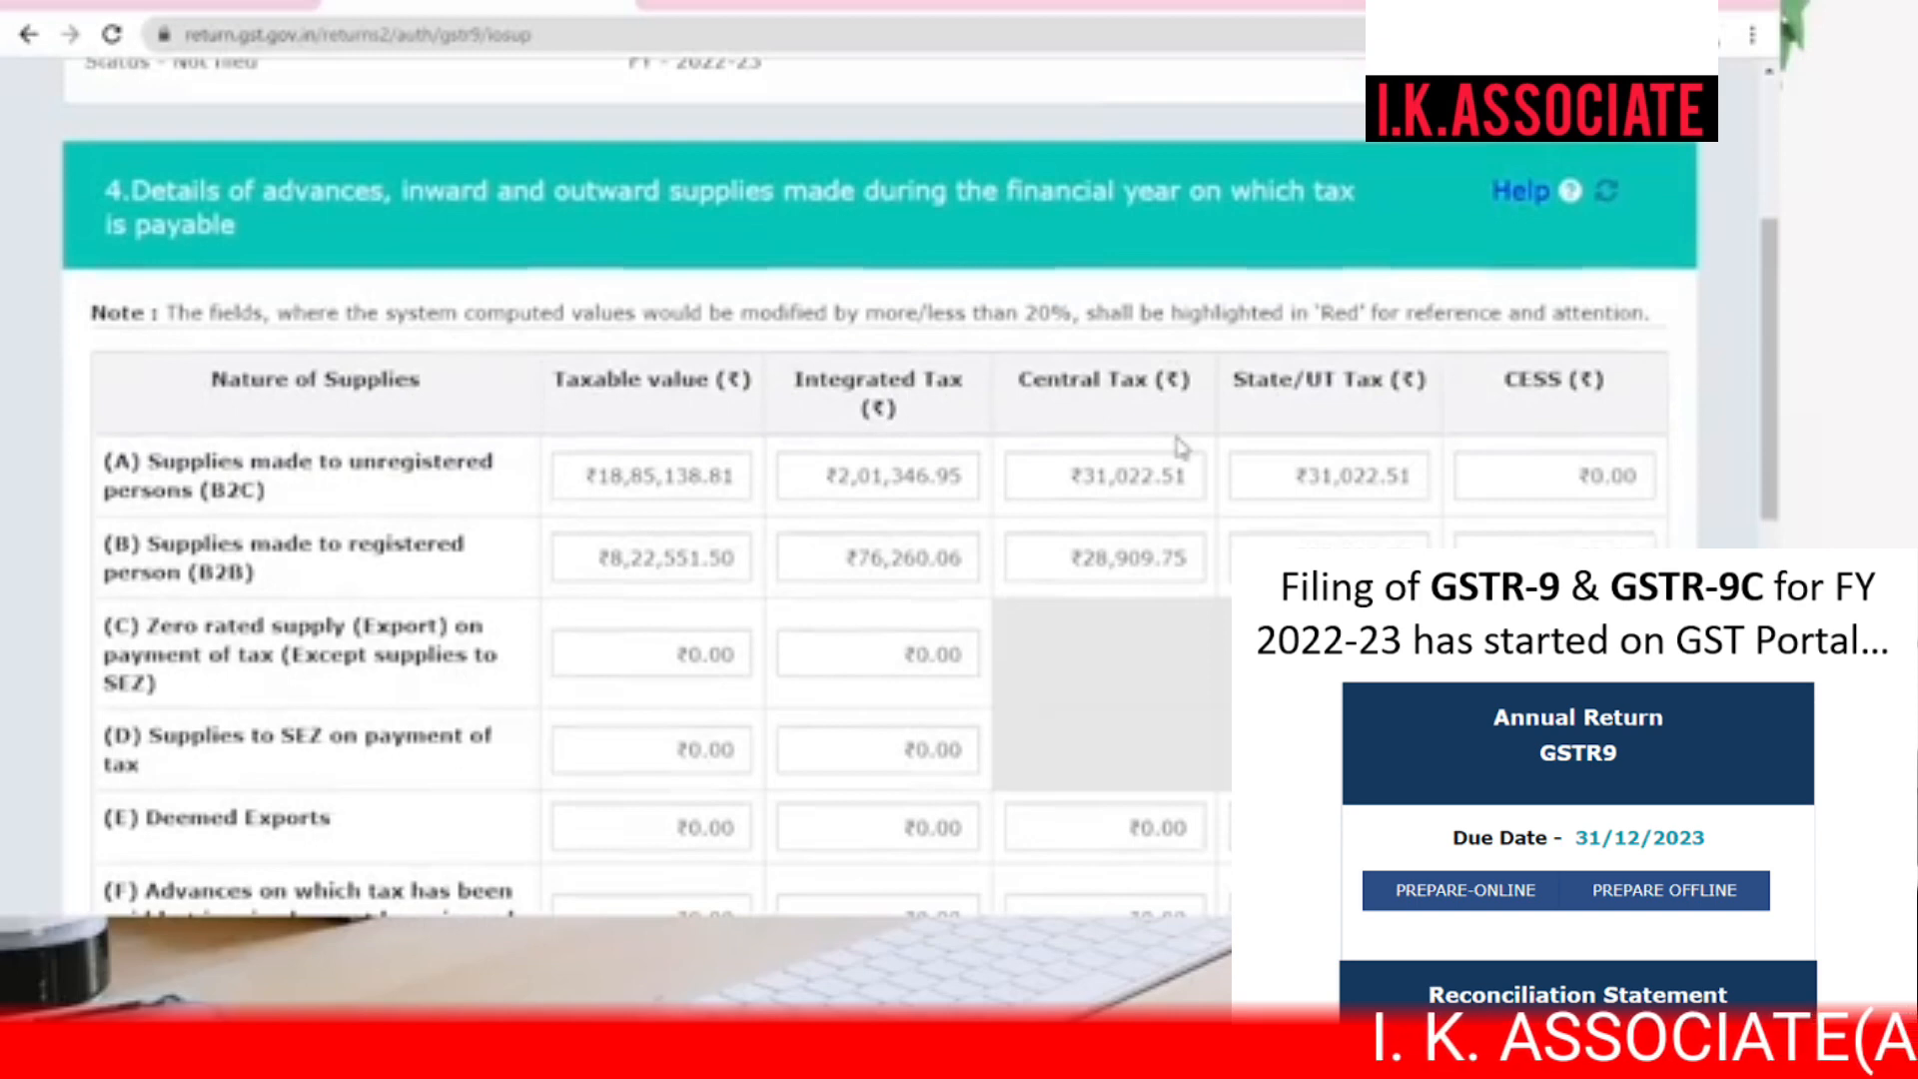
{"action": "double_click", "coordinate": [617, 475]}
{"action": "key", "text": "Tab"}
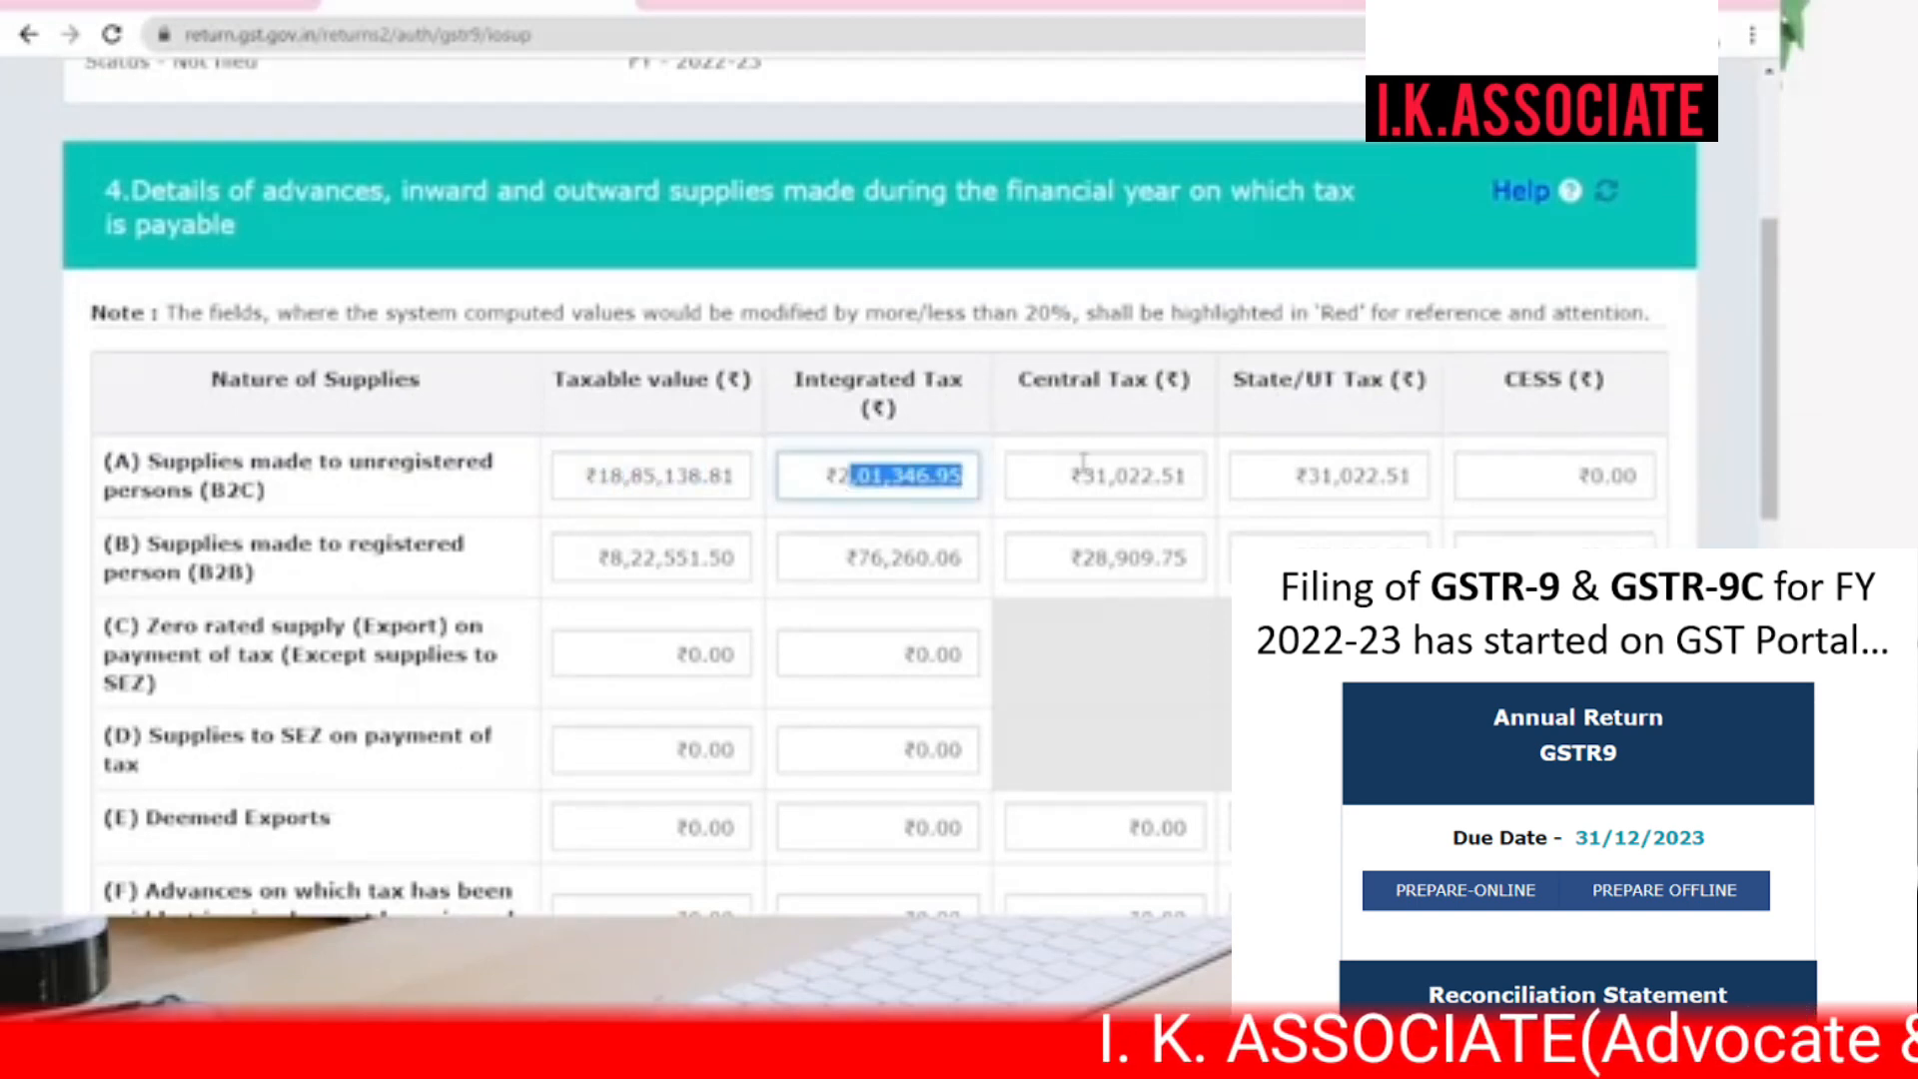
{"action": "key", "text": "Tab"}
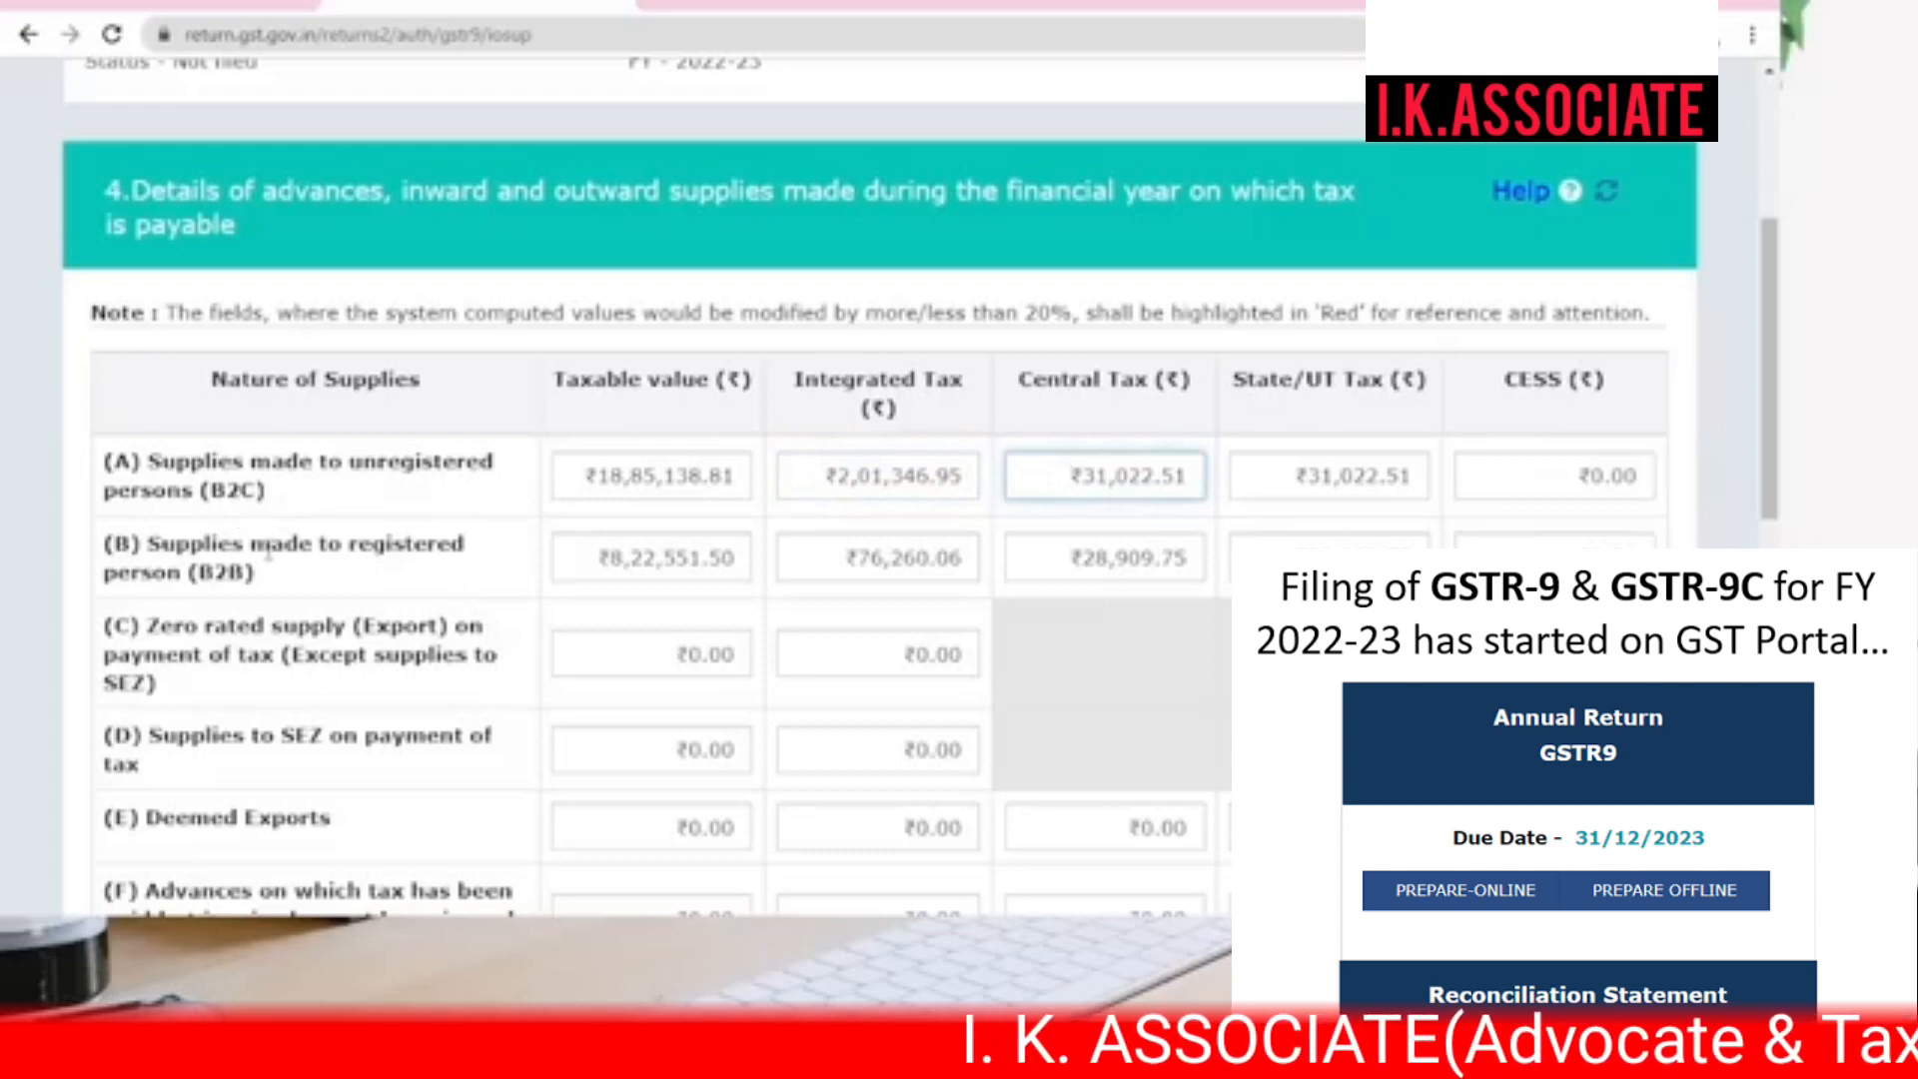
{"action": "left_click", "coordinate": [988, 600]}
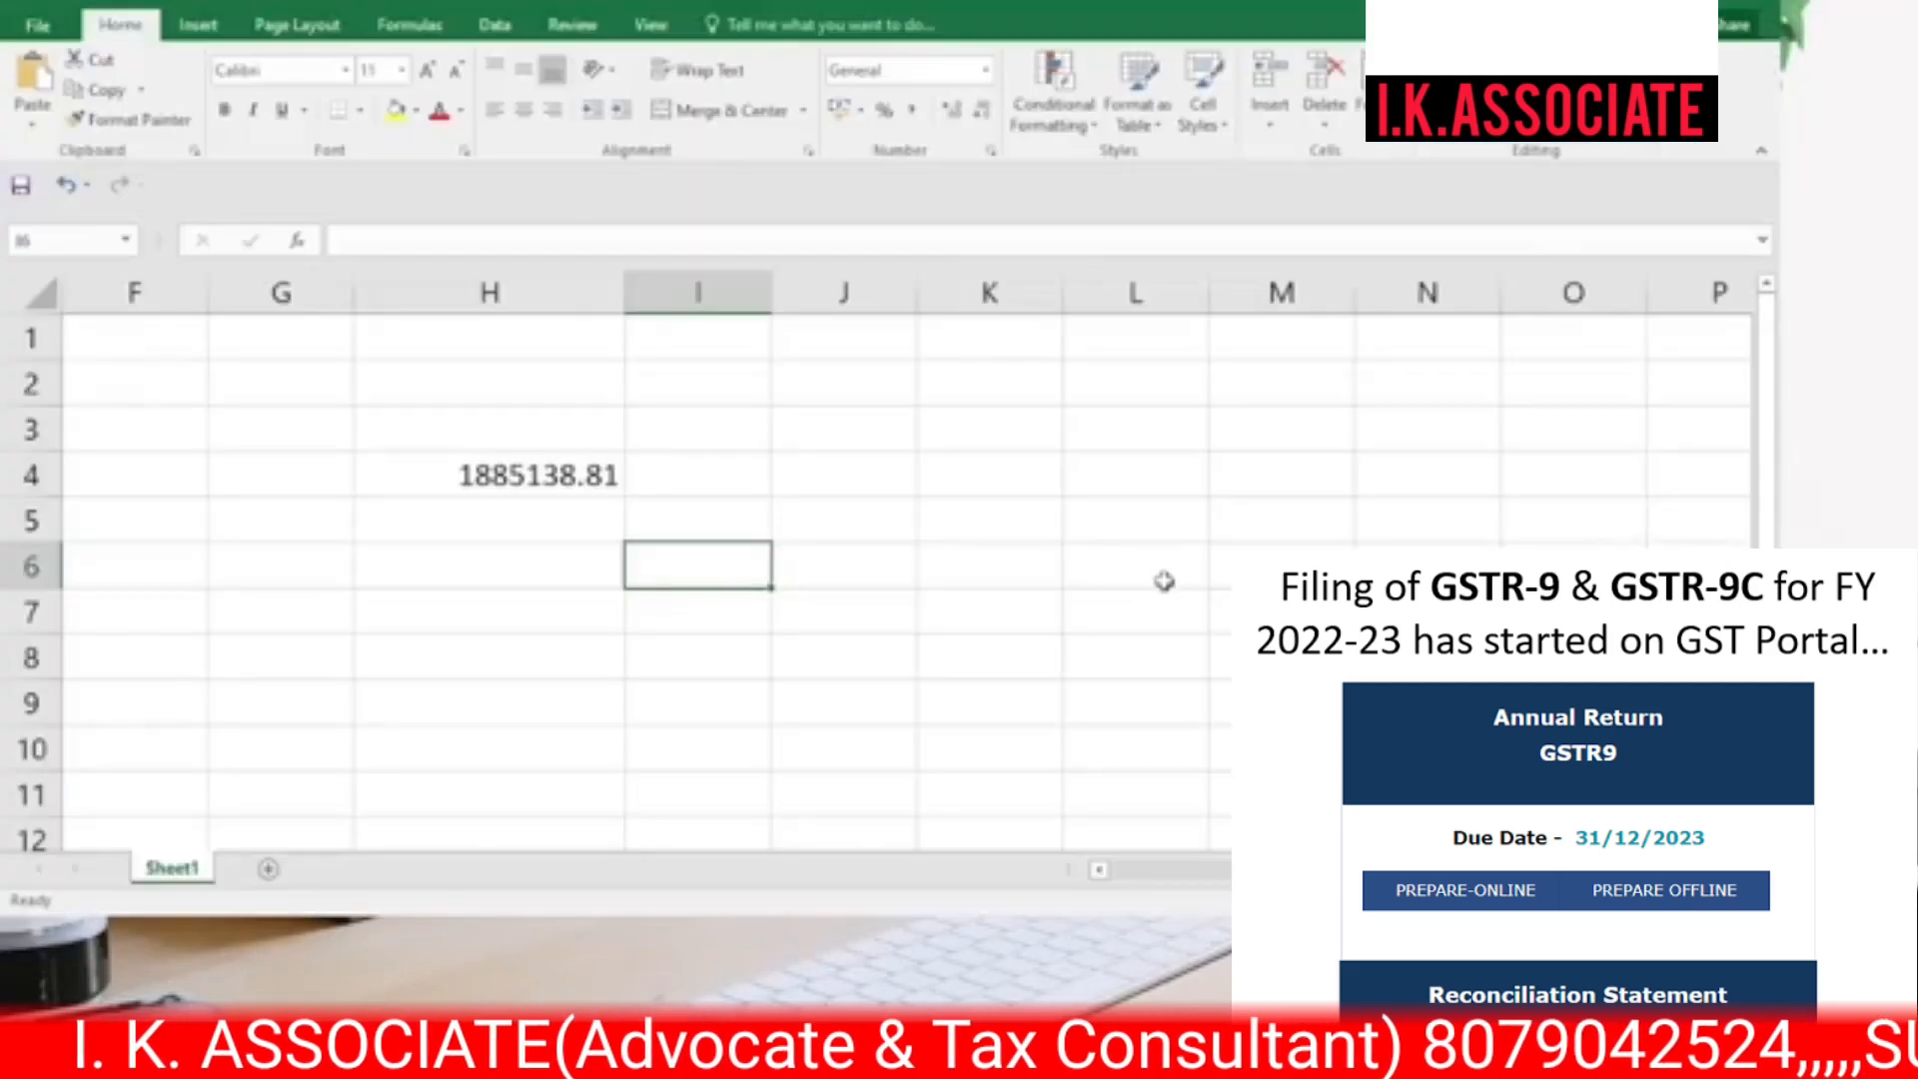
- In the Excel sheet, enter the year label 2022-23 in G4 beside the 1885138.81 figure
{"action": "left_click", "coordinate": [529, 478]}
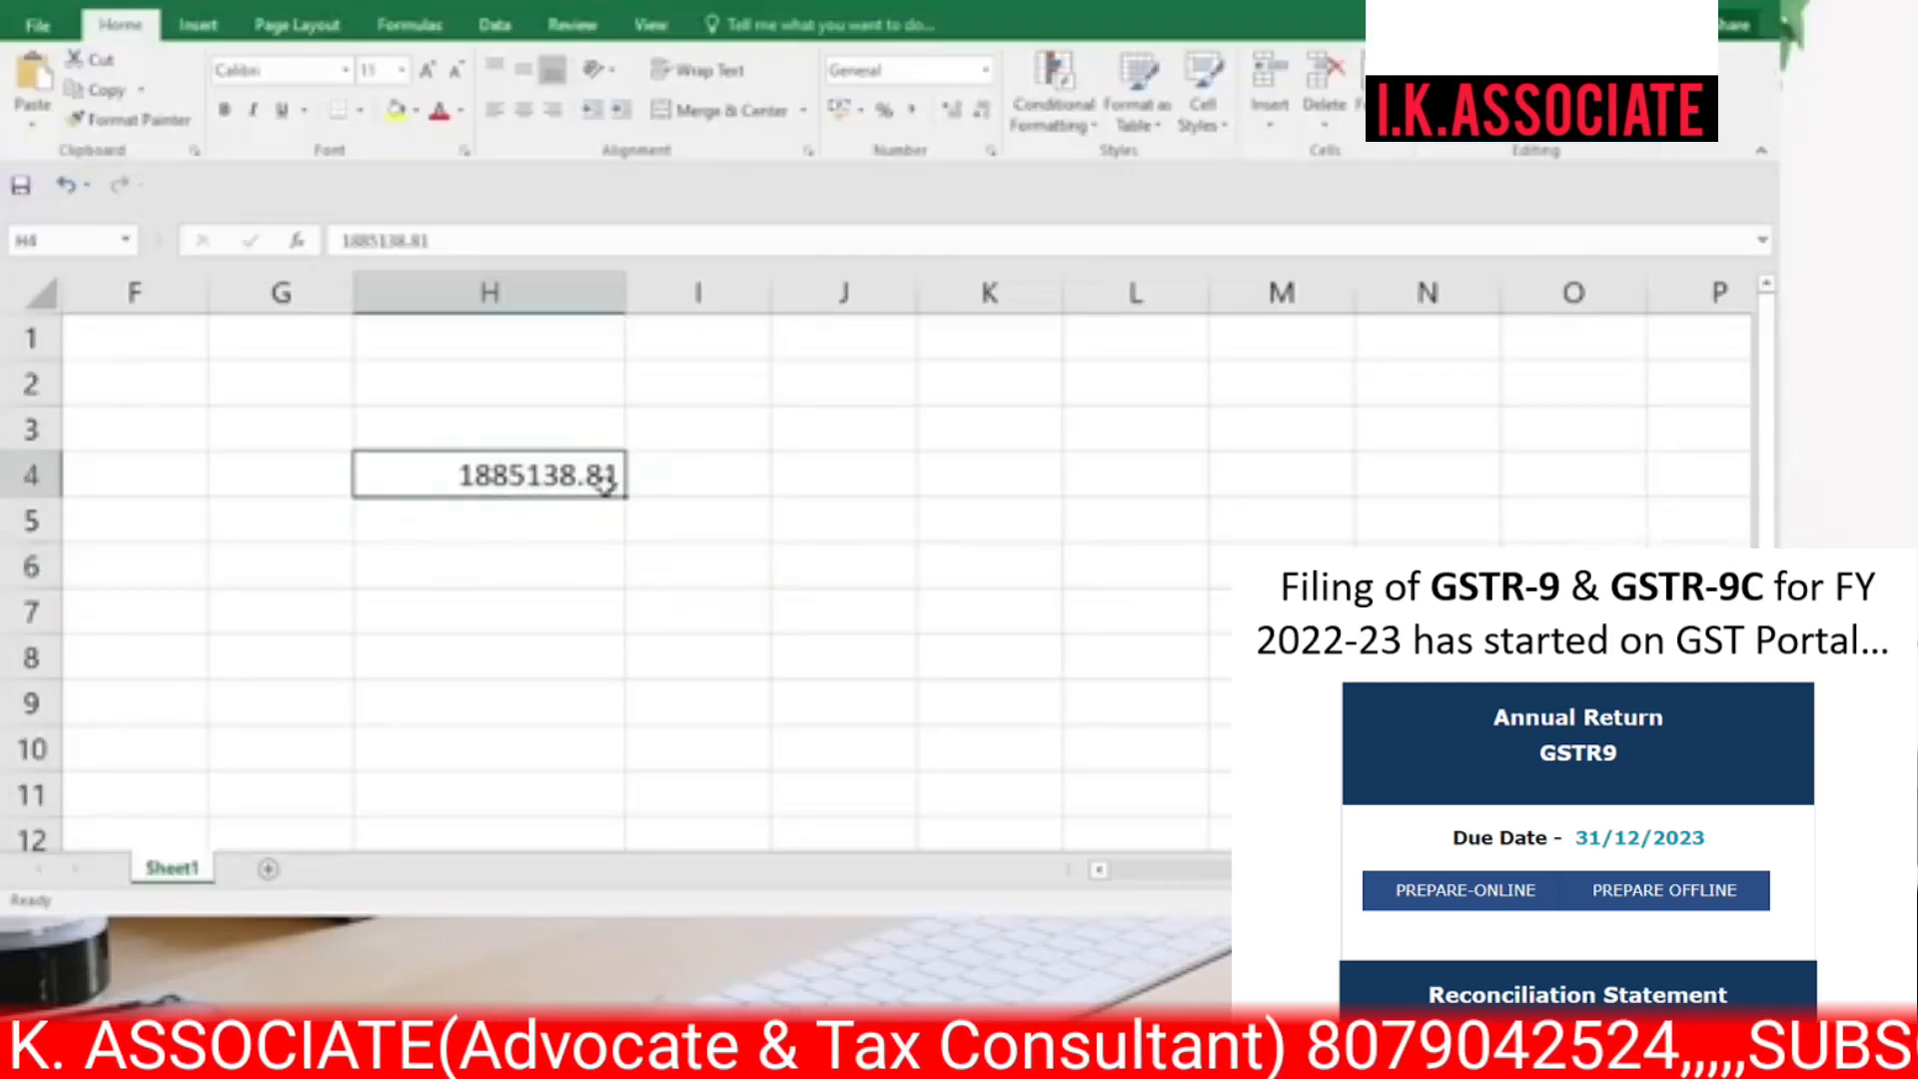
{"action": "left_click", "coordinate": [589, 527]}
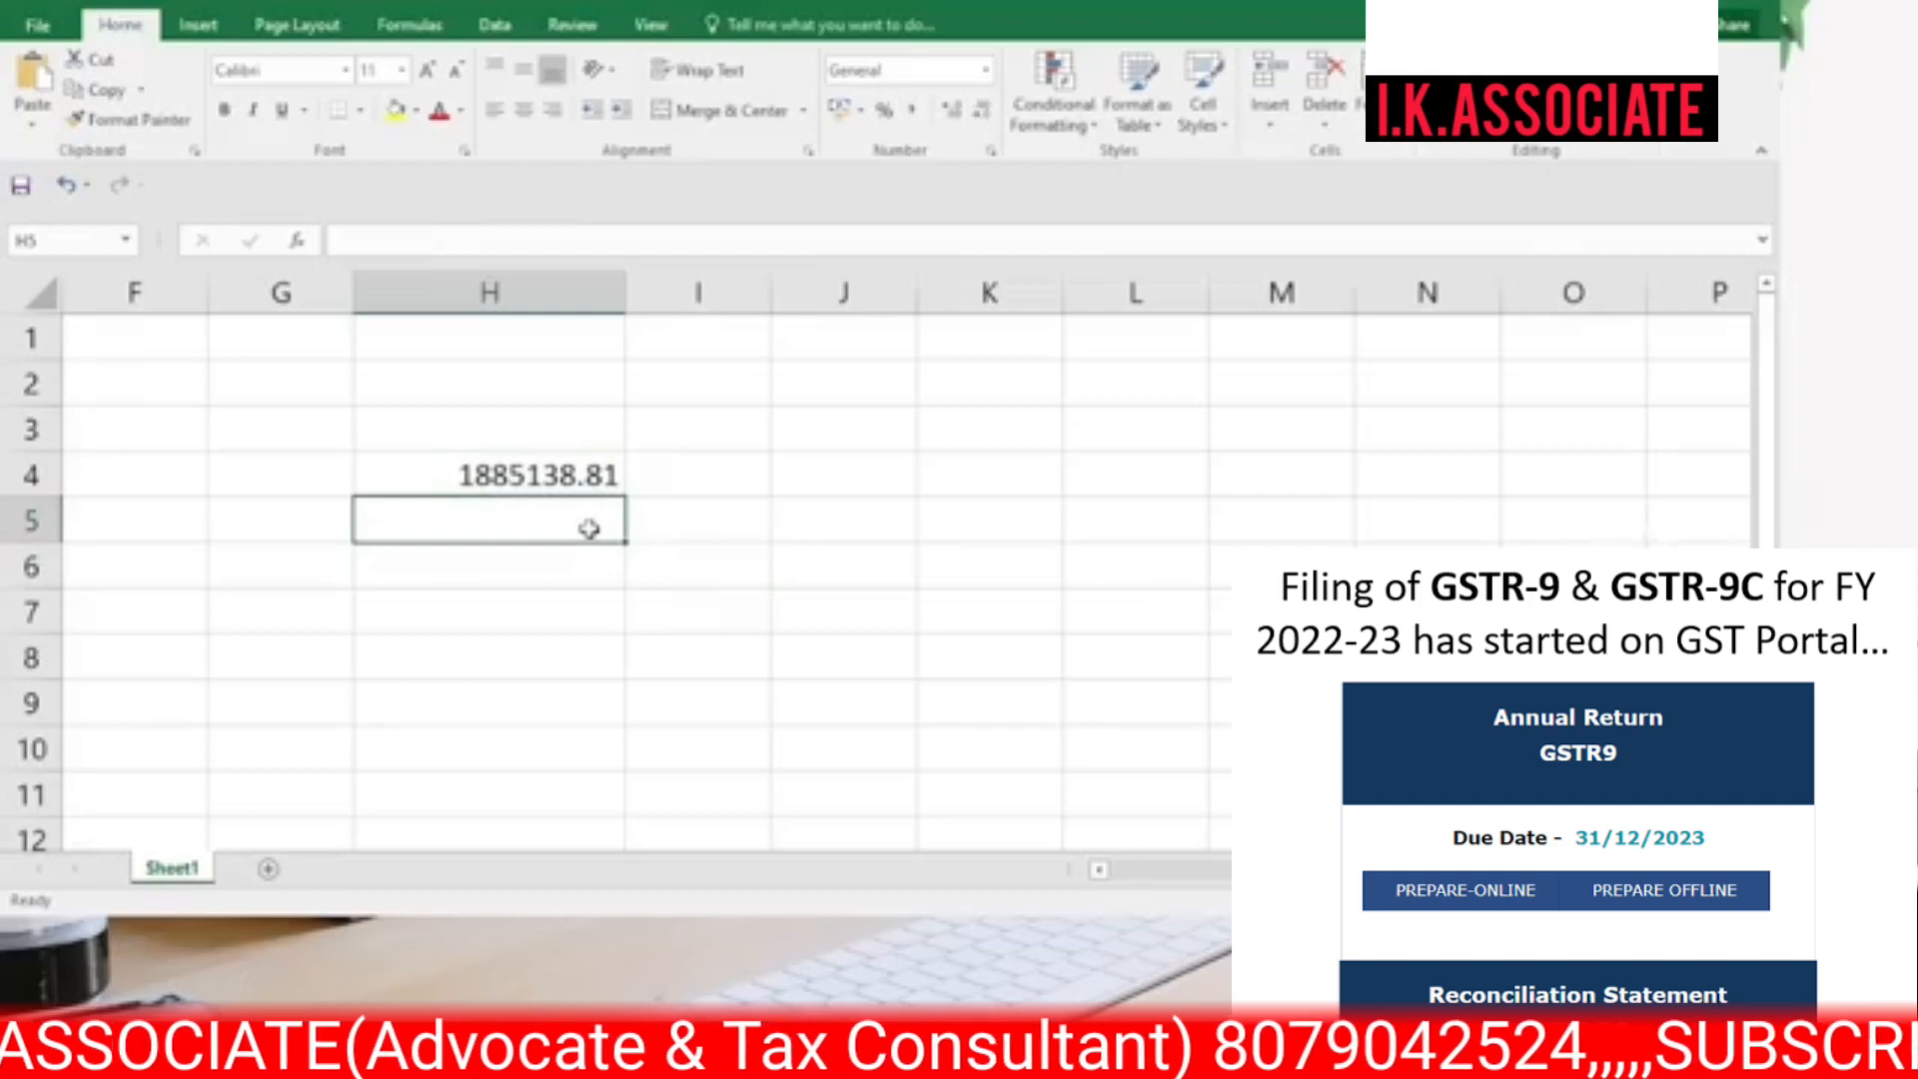
{"action": "left_click", "coordinate": [322, 476]}
{"action": "type", "text": "2"}
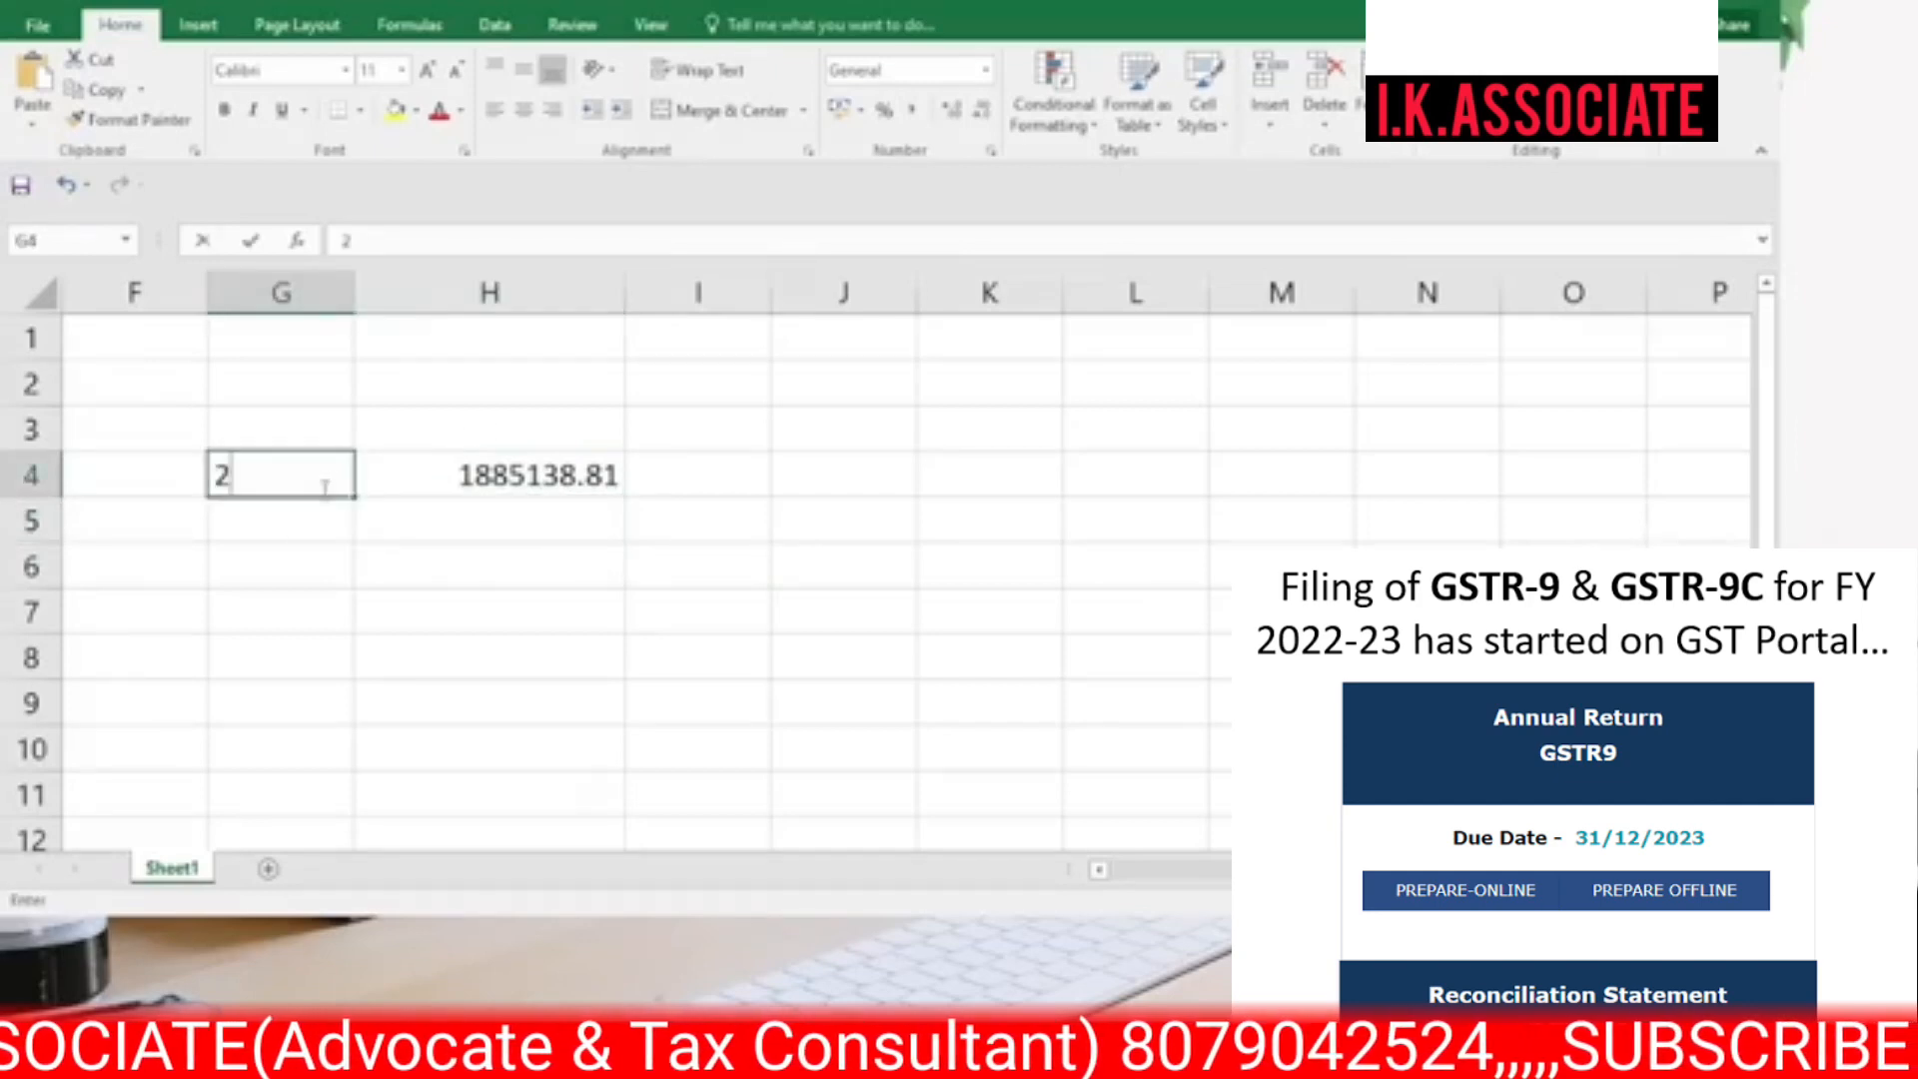
{"action": "type", "text": "022-23"}
{"action": "left_click", "coordinate": [315, 546]}
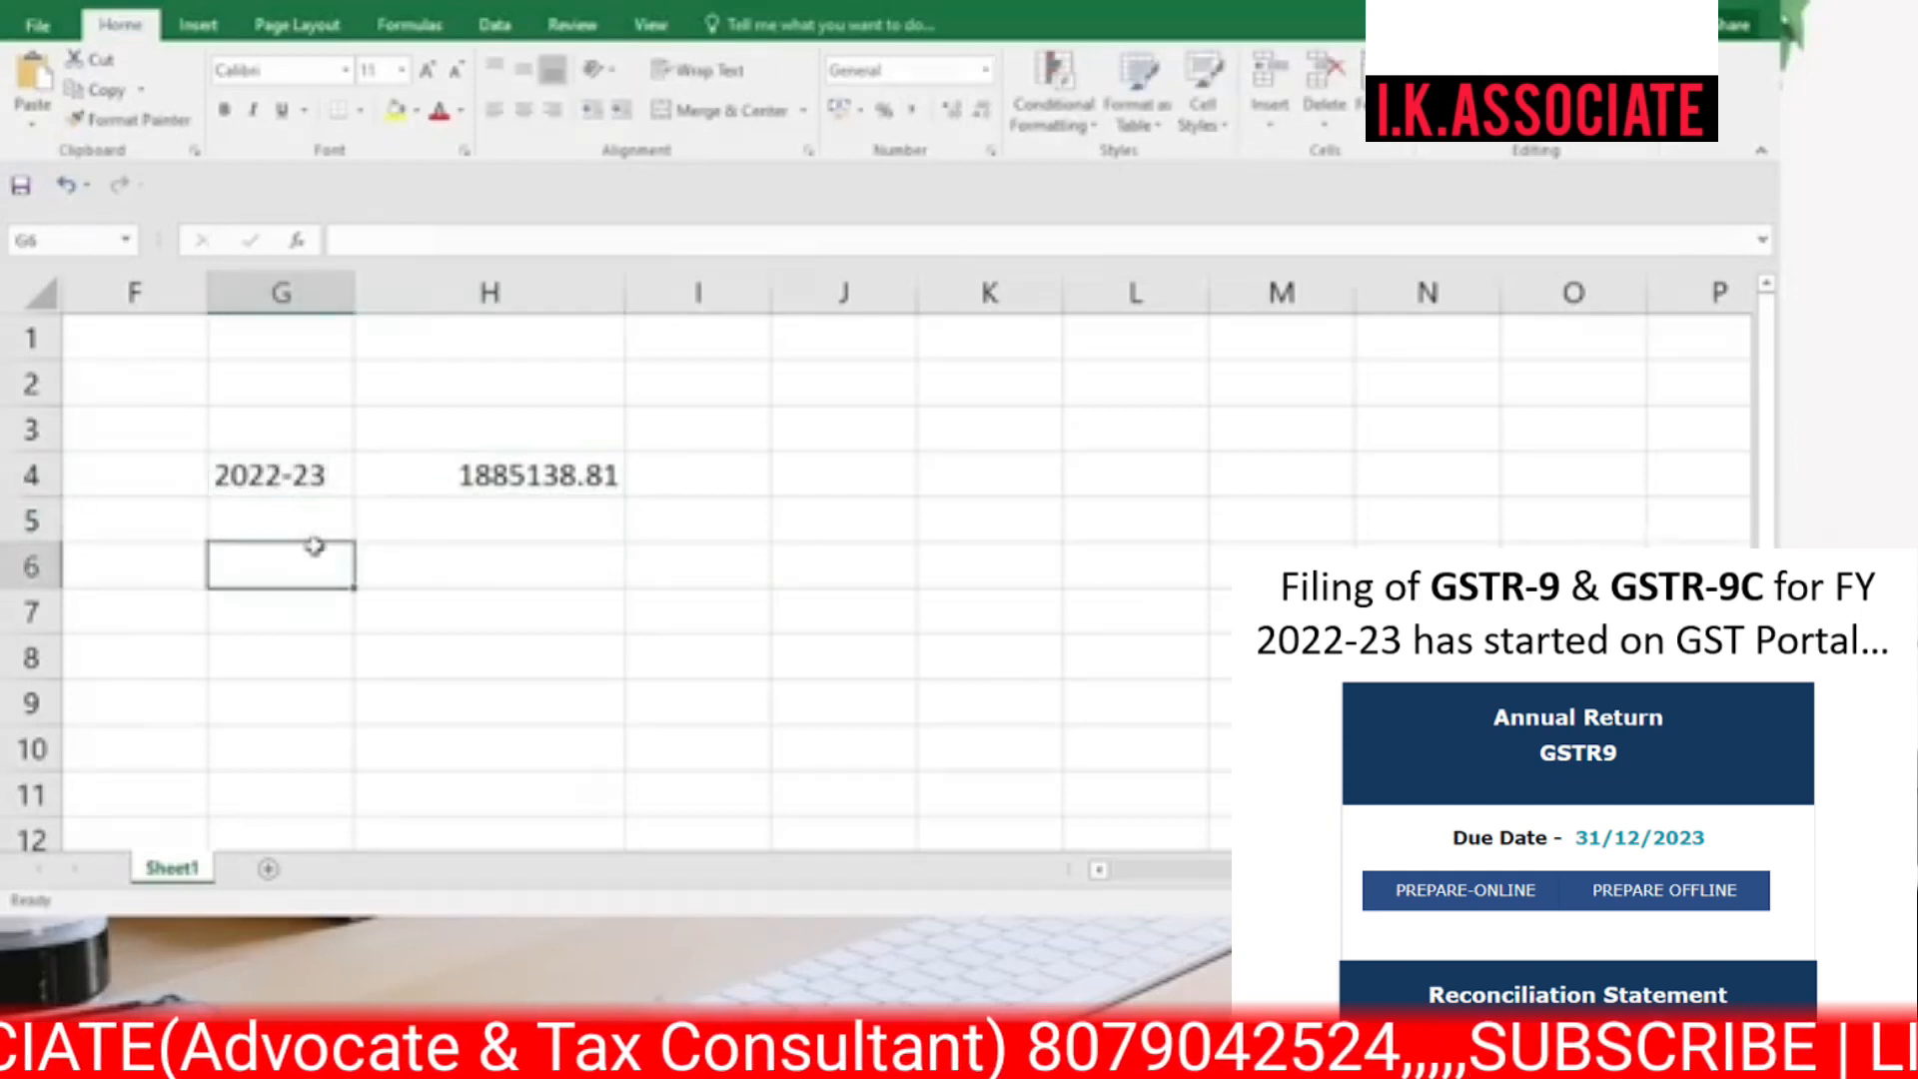
- Enter the year label 2021-22 in G5 and its amount 50000 in H5
{"action": "left_click", "coordinate": [311, 467]}
{"action": "left_click", "coordinate": [320, 540]}
{"action": "type", "text": "2"}
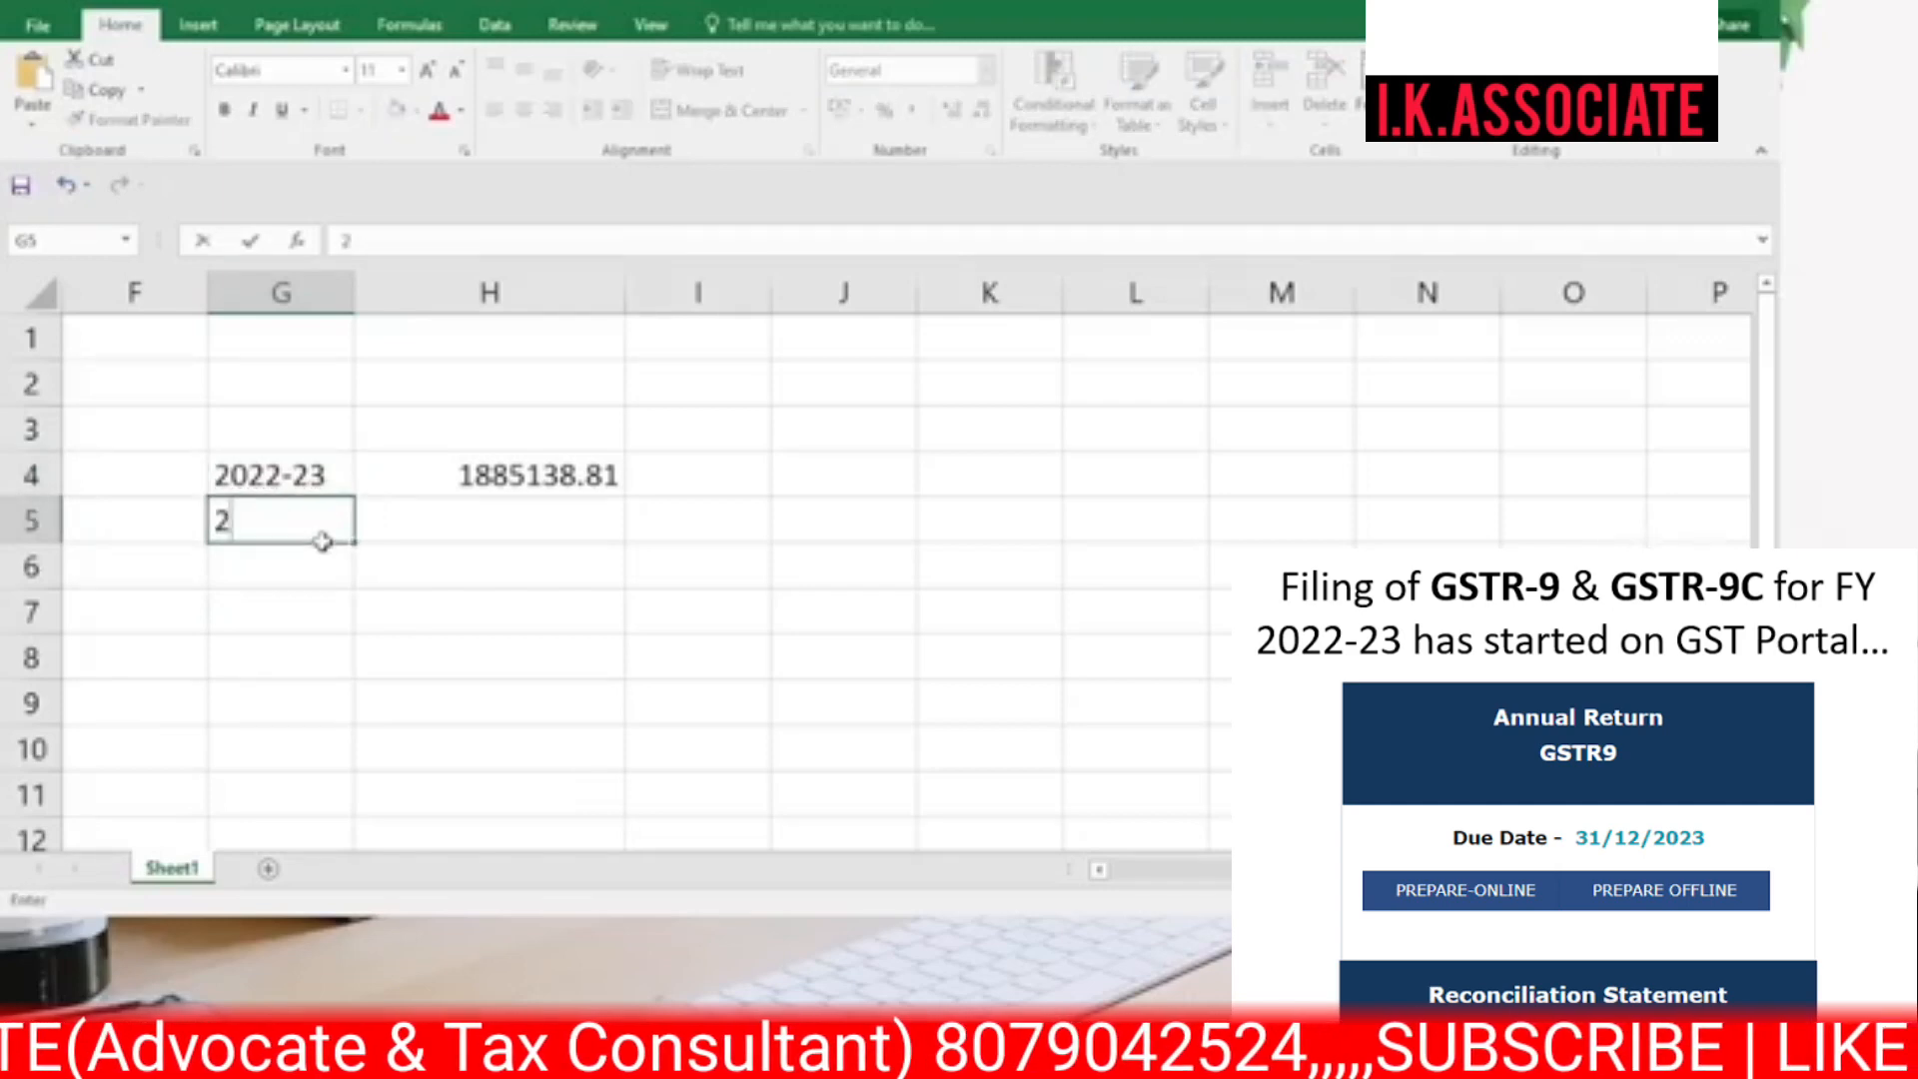
{"action": "type", "text": "021-22"}
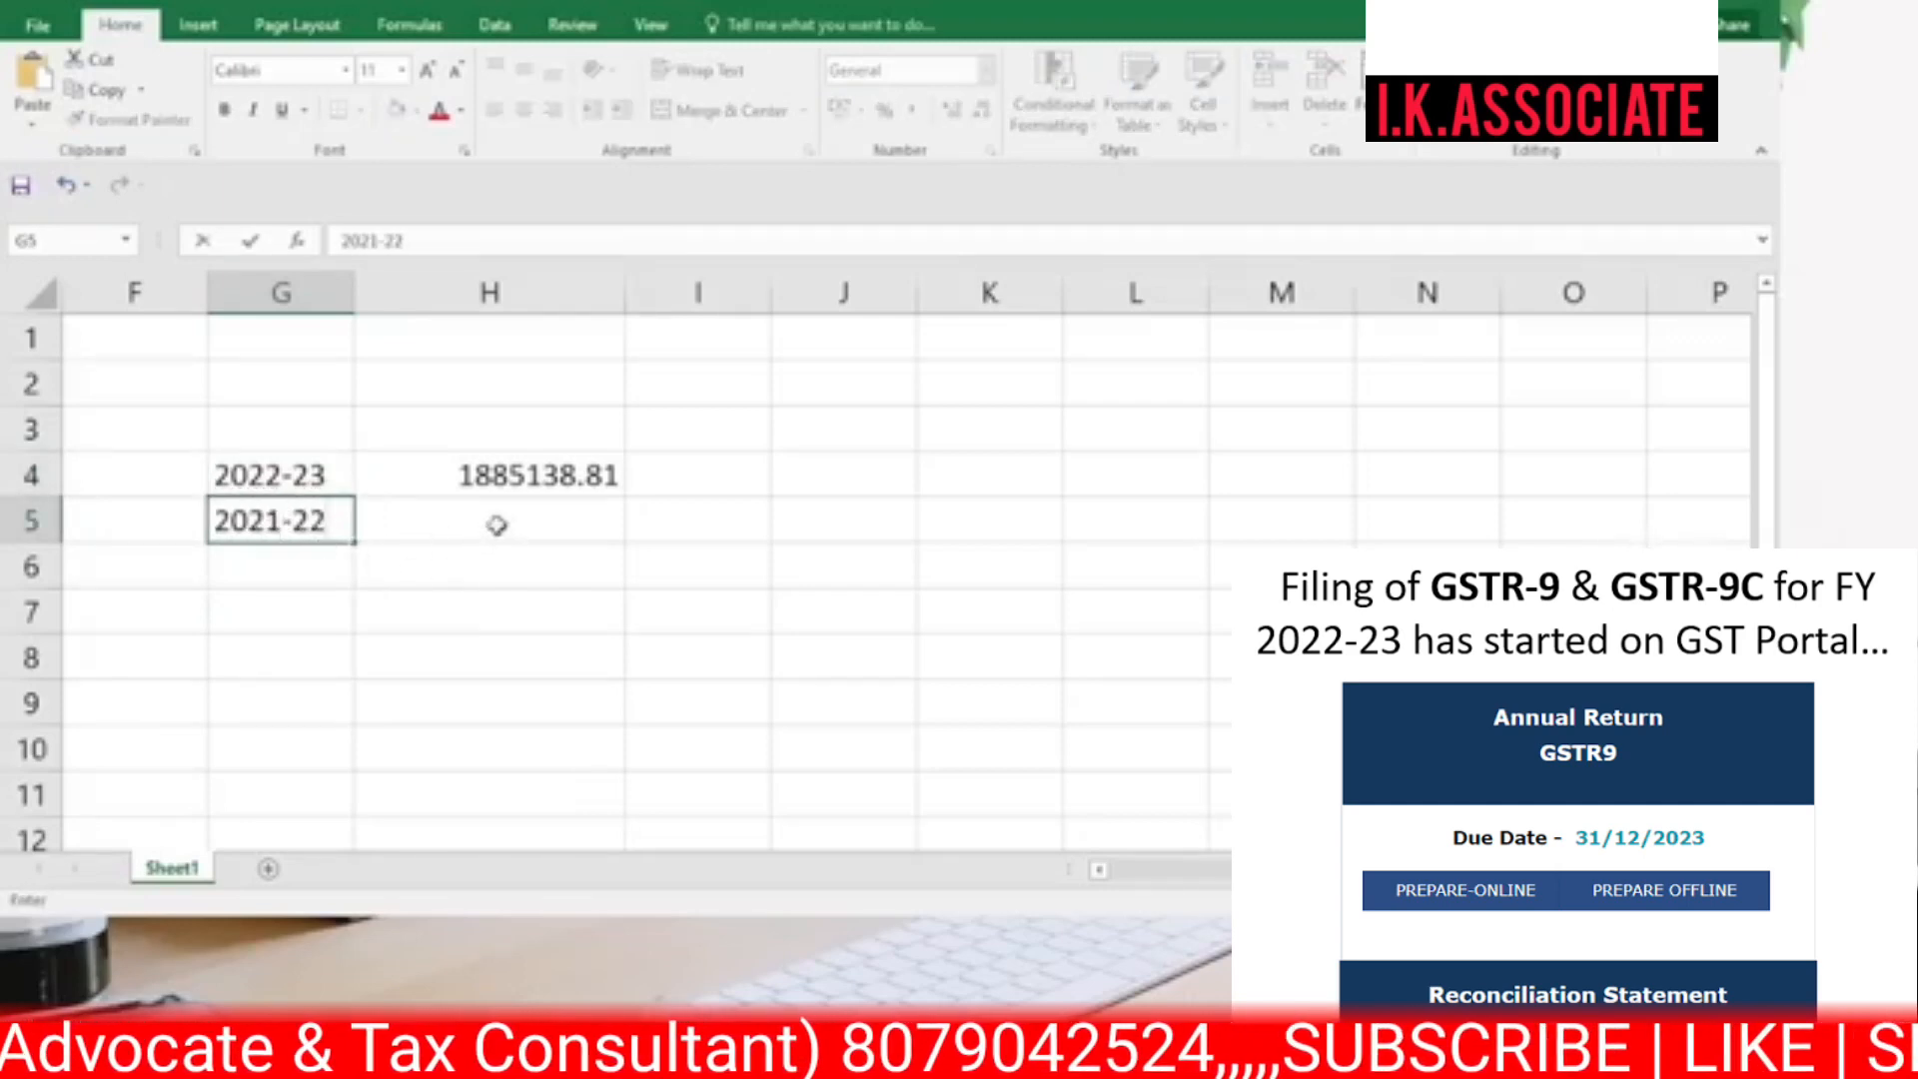
{"action": "left_click", "coordinate": [496, 525]}
{"action": "type", "text": "50000"}
{"action": "key", "text": "Return"}
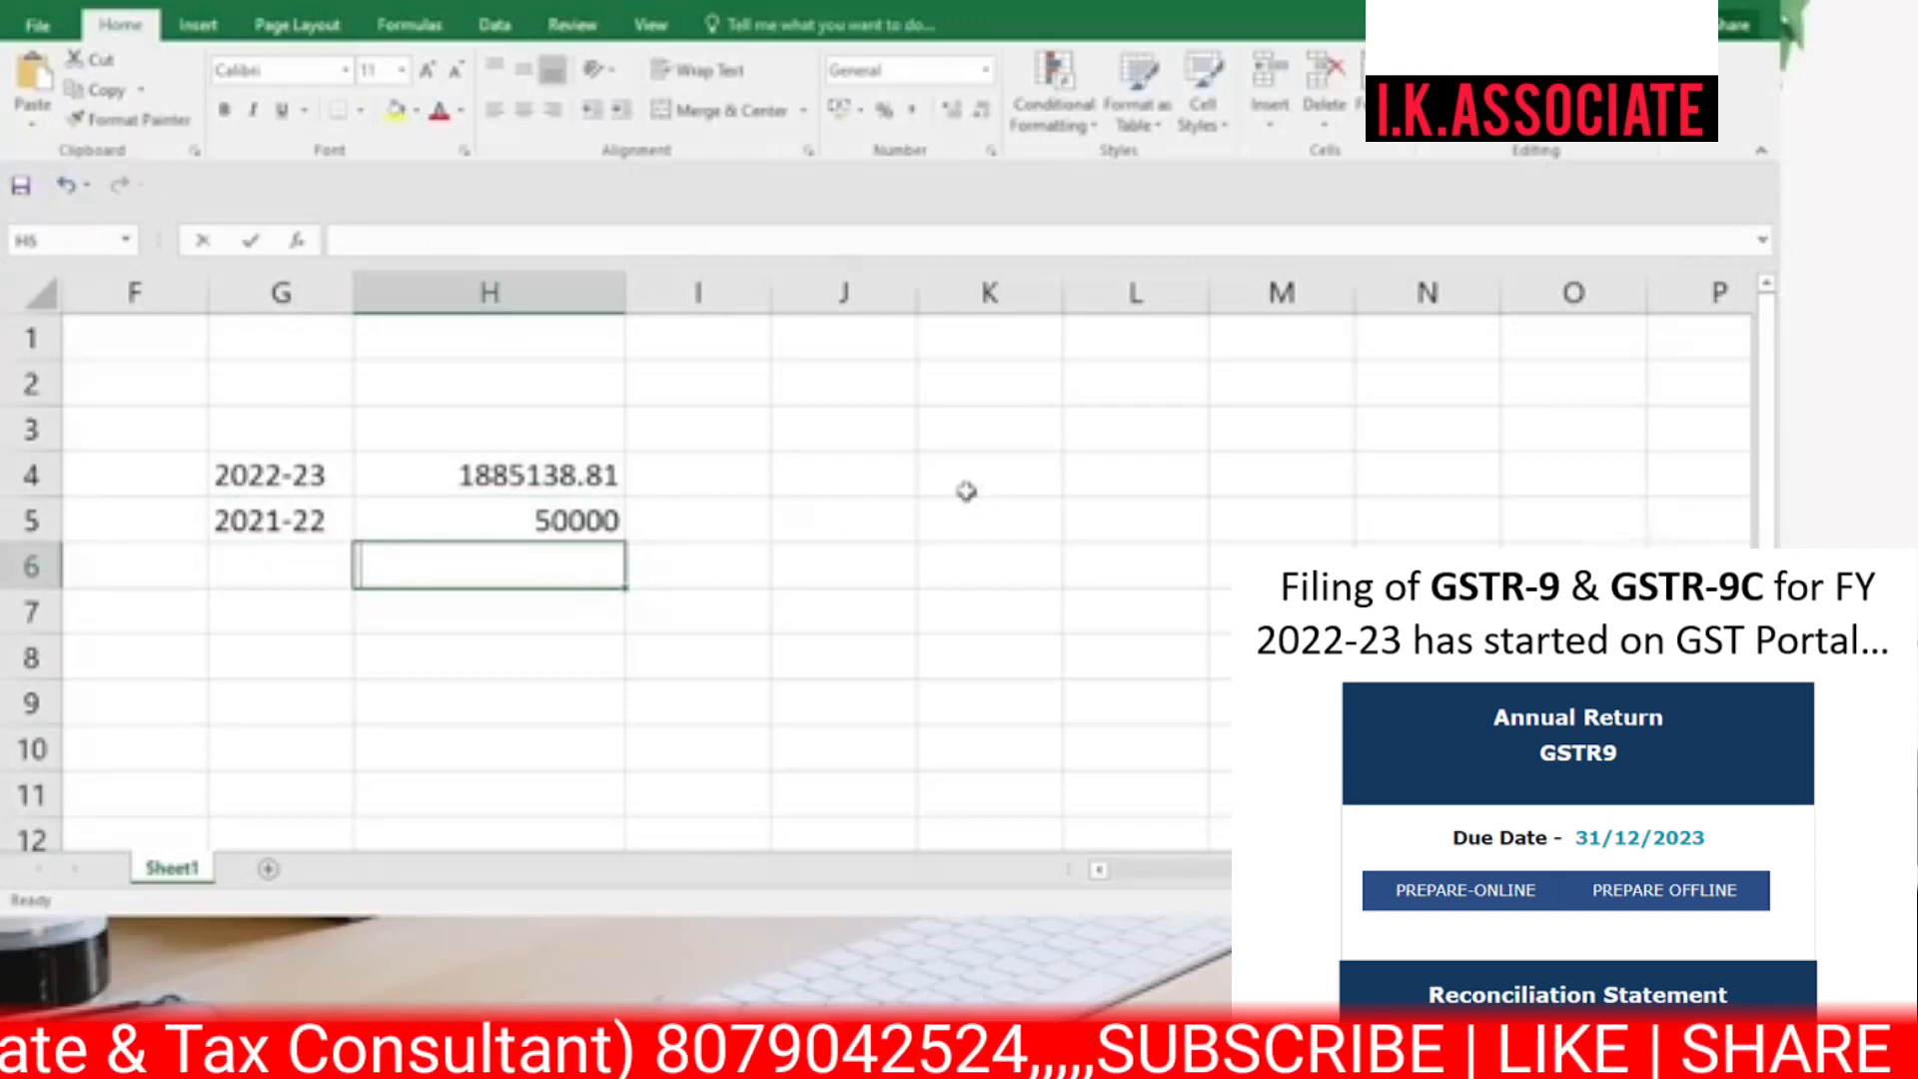
- In H6, calculate the 2022-23 amount less the 2021-22 amount with the formula +H4-H5
{"action": "type", "text": "+"}
{"action": "key", "text": "Up"}
{"action": "key", "text": "Up"}
{"action": "type", "text": "-"}
{"action": "key", "text": "Up"}
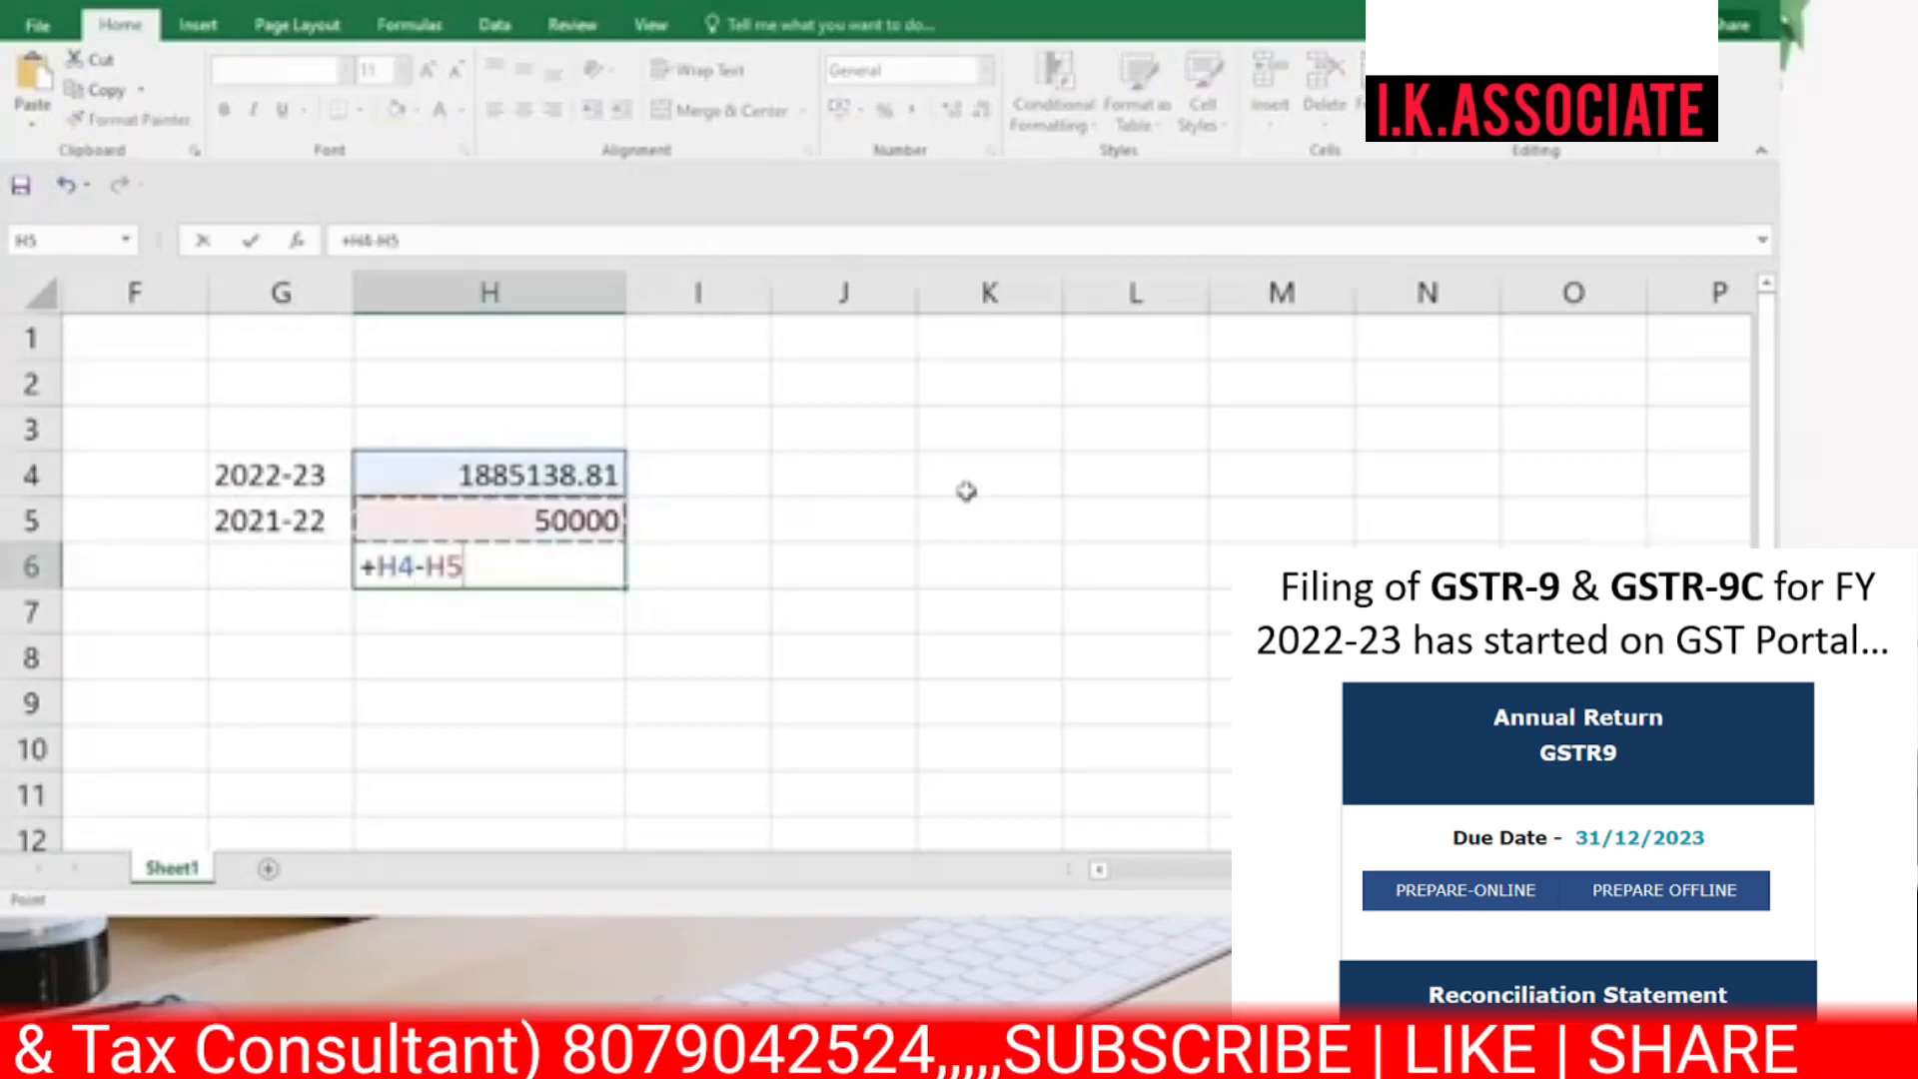
{"action": "key", "text": "Return"}
{"action": "left_click", "coordinate": [539, 588]}
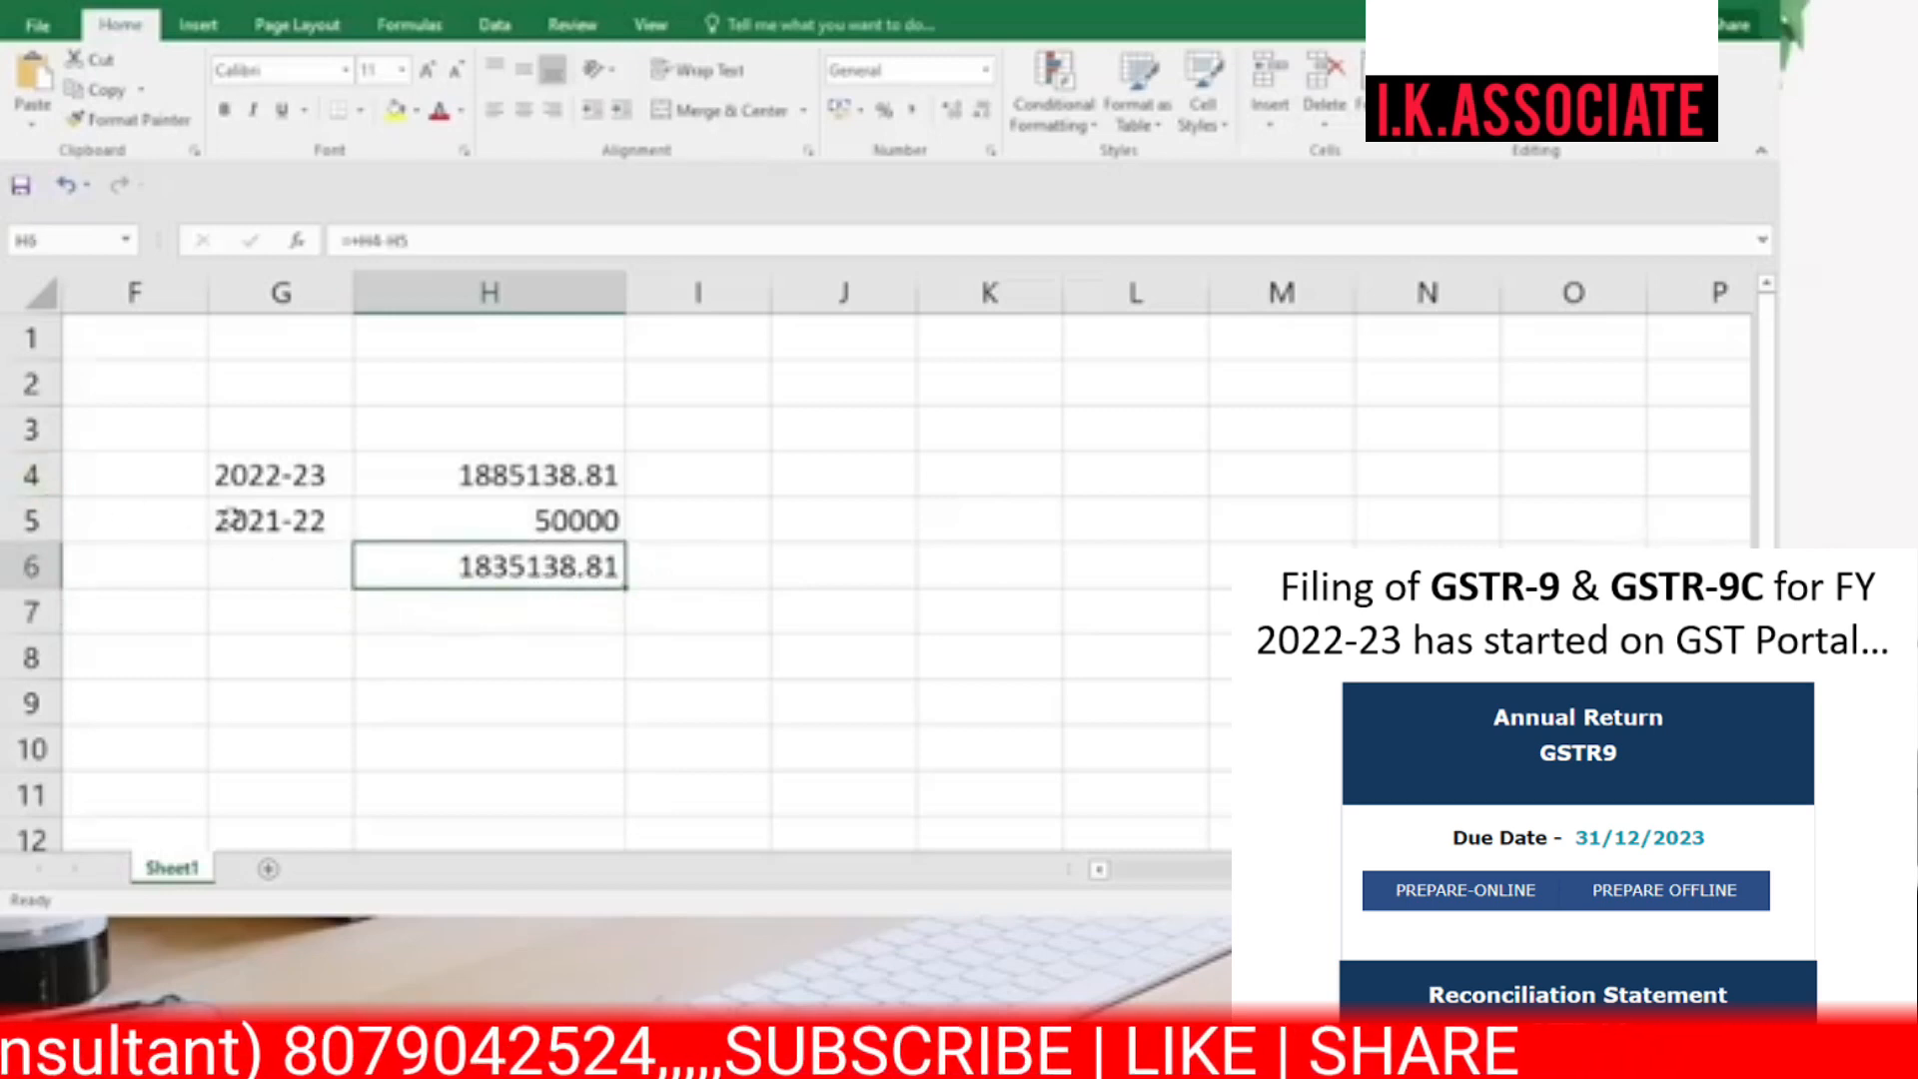
{"action": "left_click", "coordinate": [305, 470]}
{"action": "left_click", "coordinate": [325, 519]}
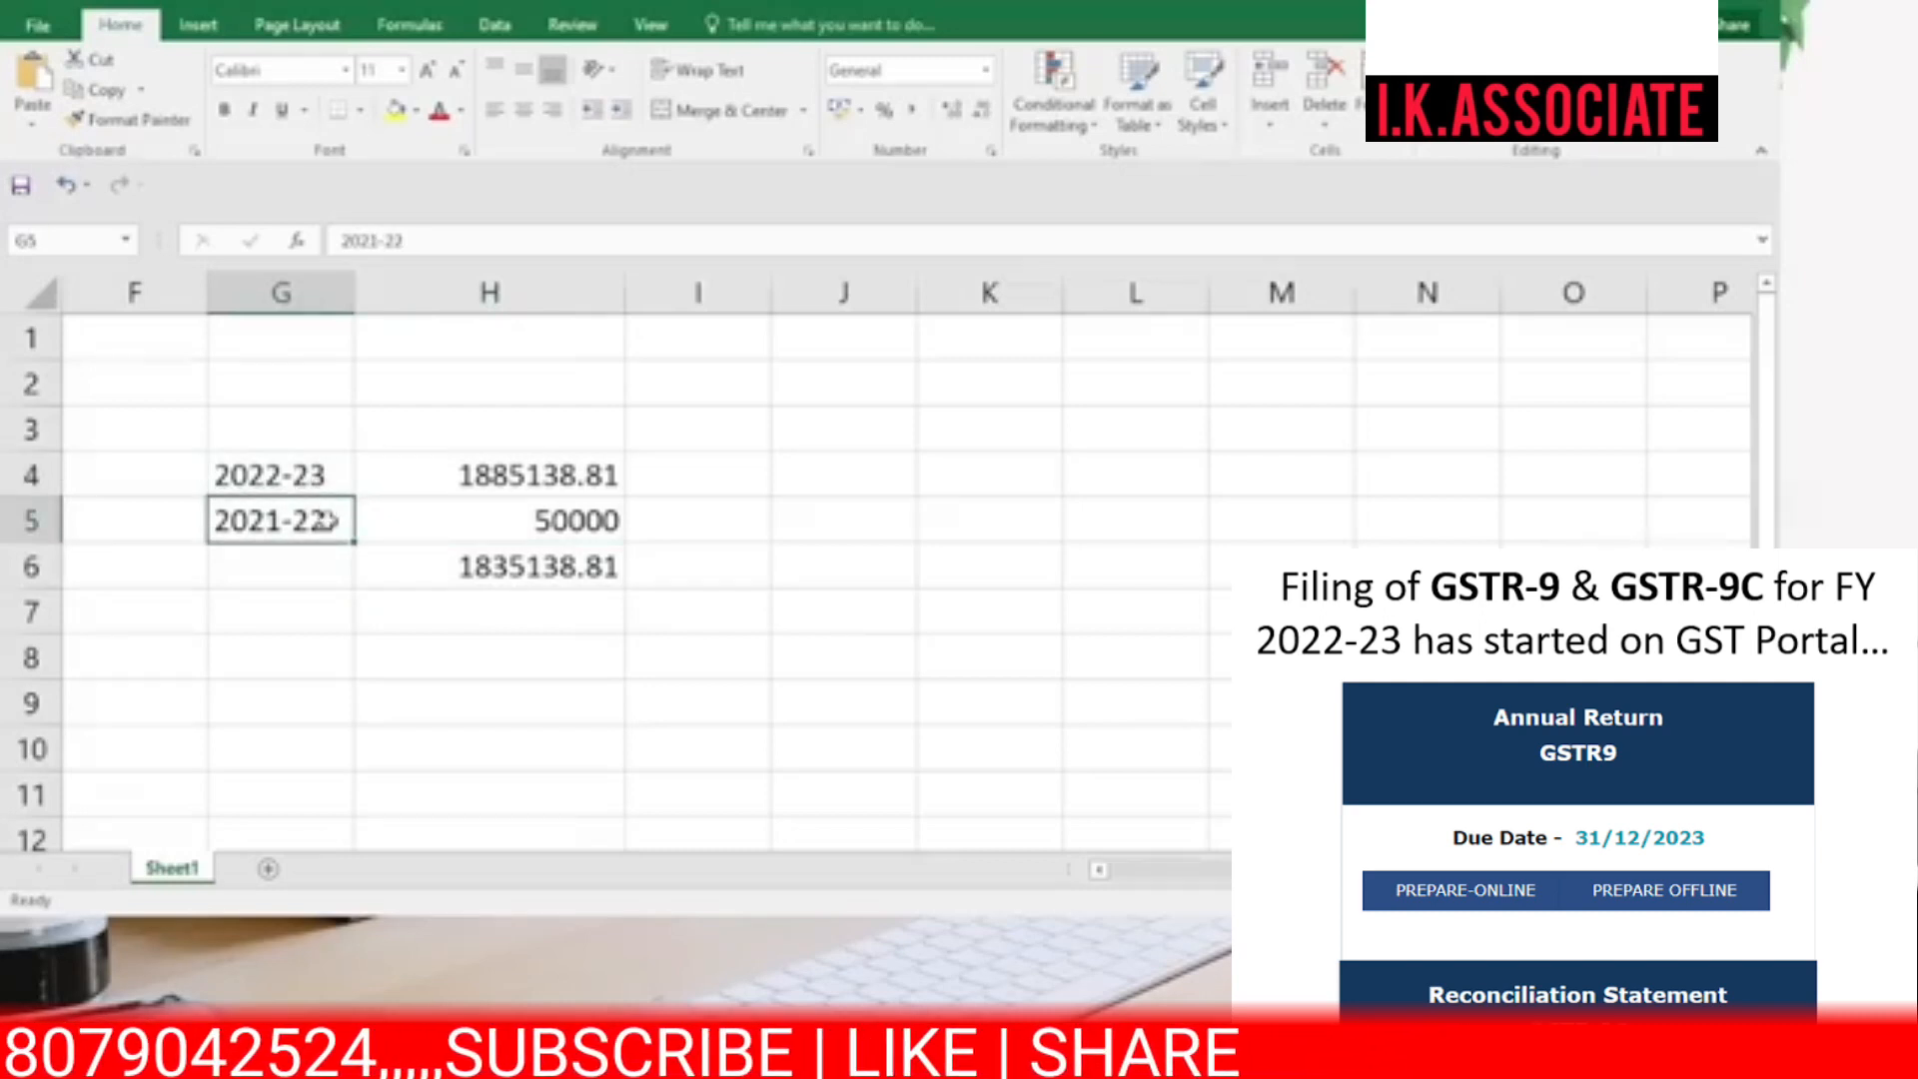
- Enter the date 30 november in K2
{"action": "left_click", "coordinate": [993, 396]}
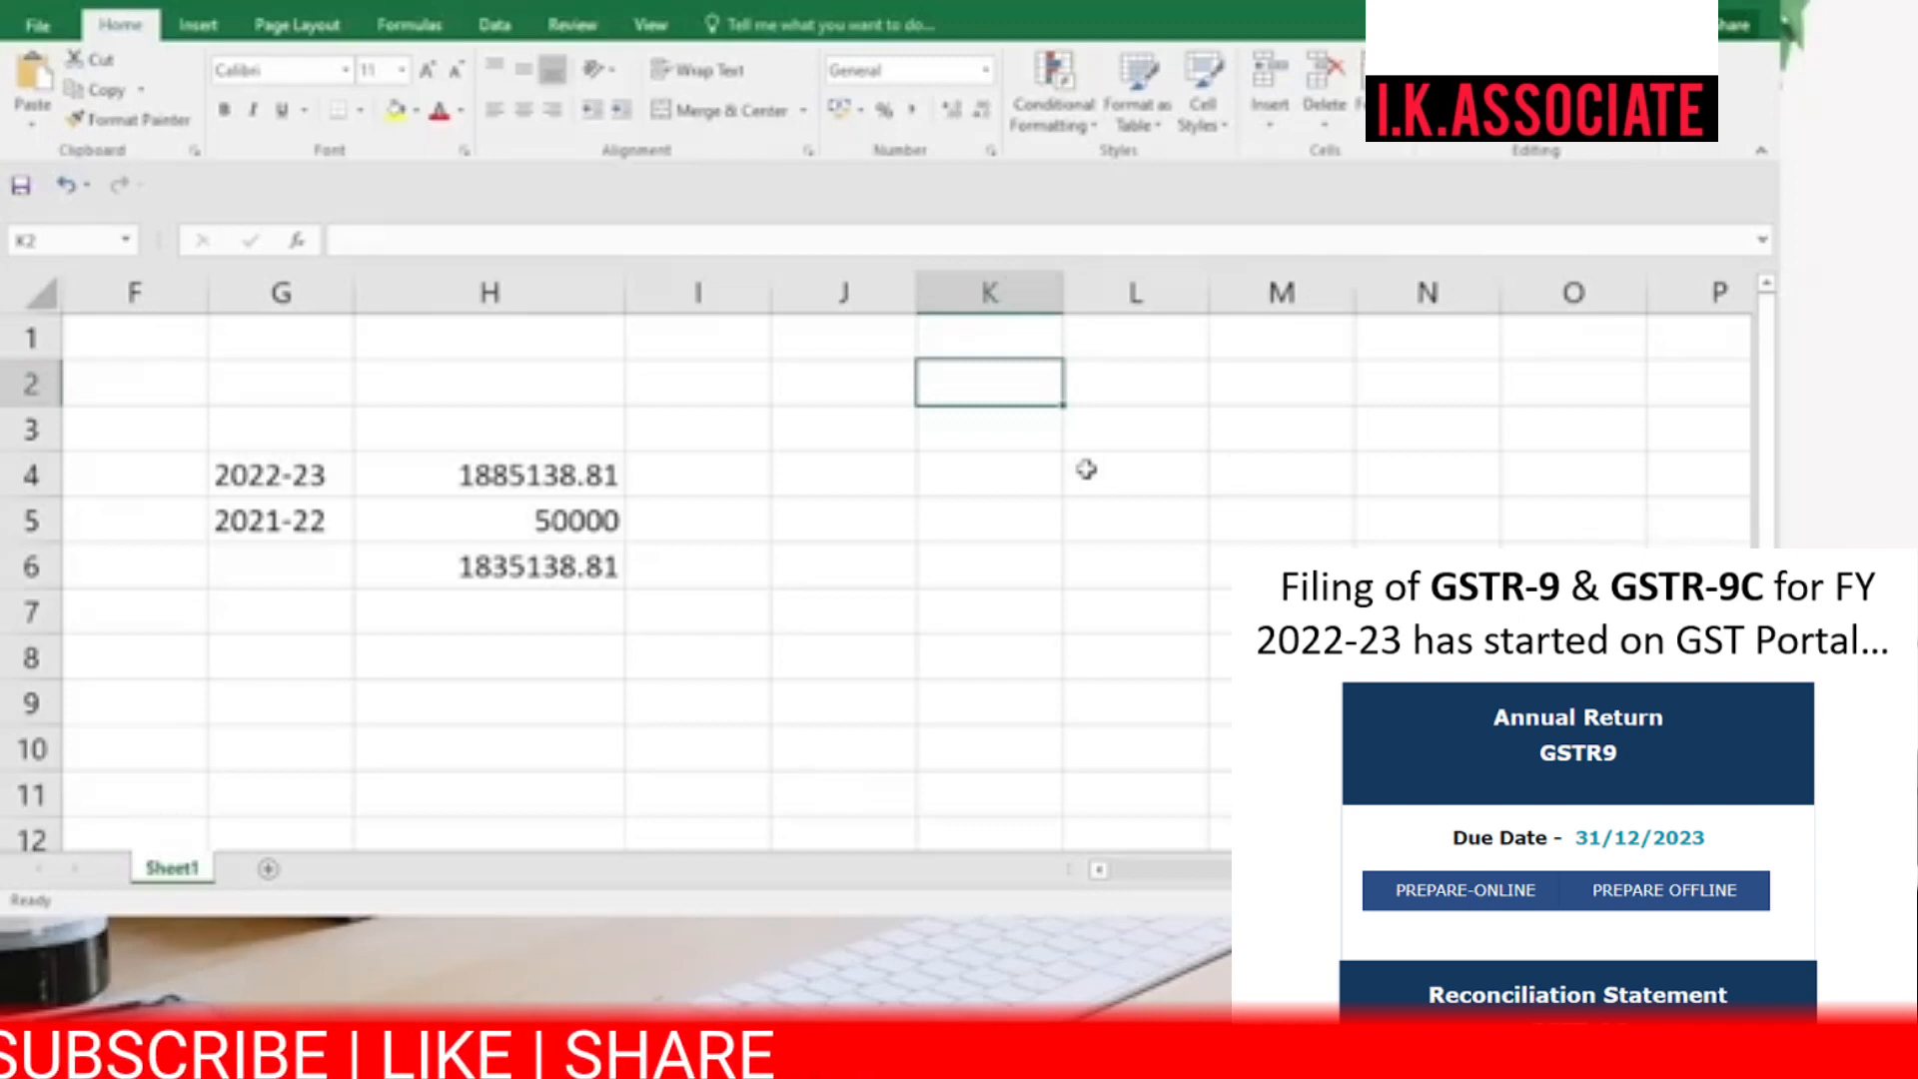
{"action": "type", "text": "30 nov"}
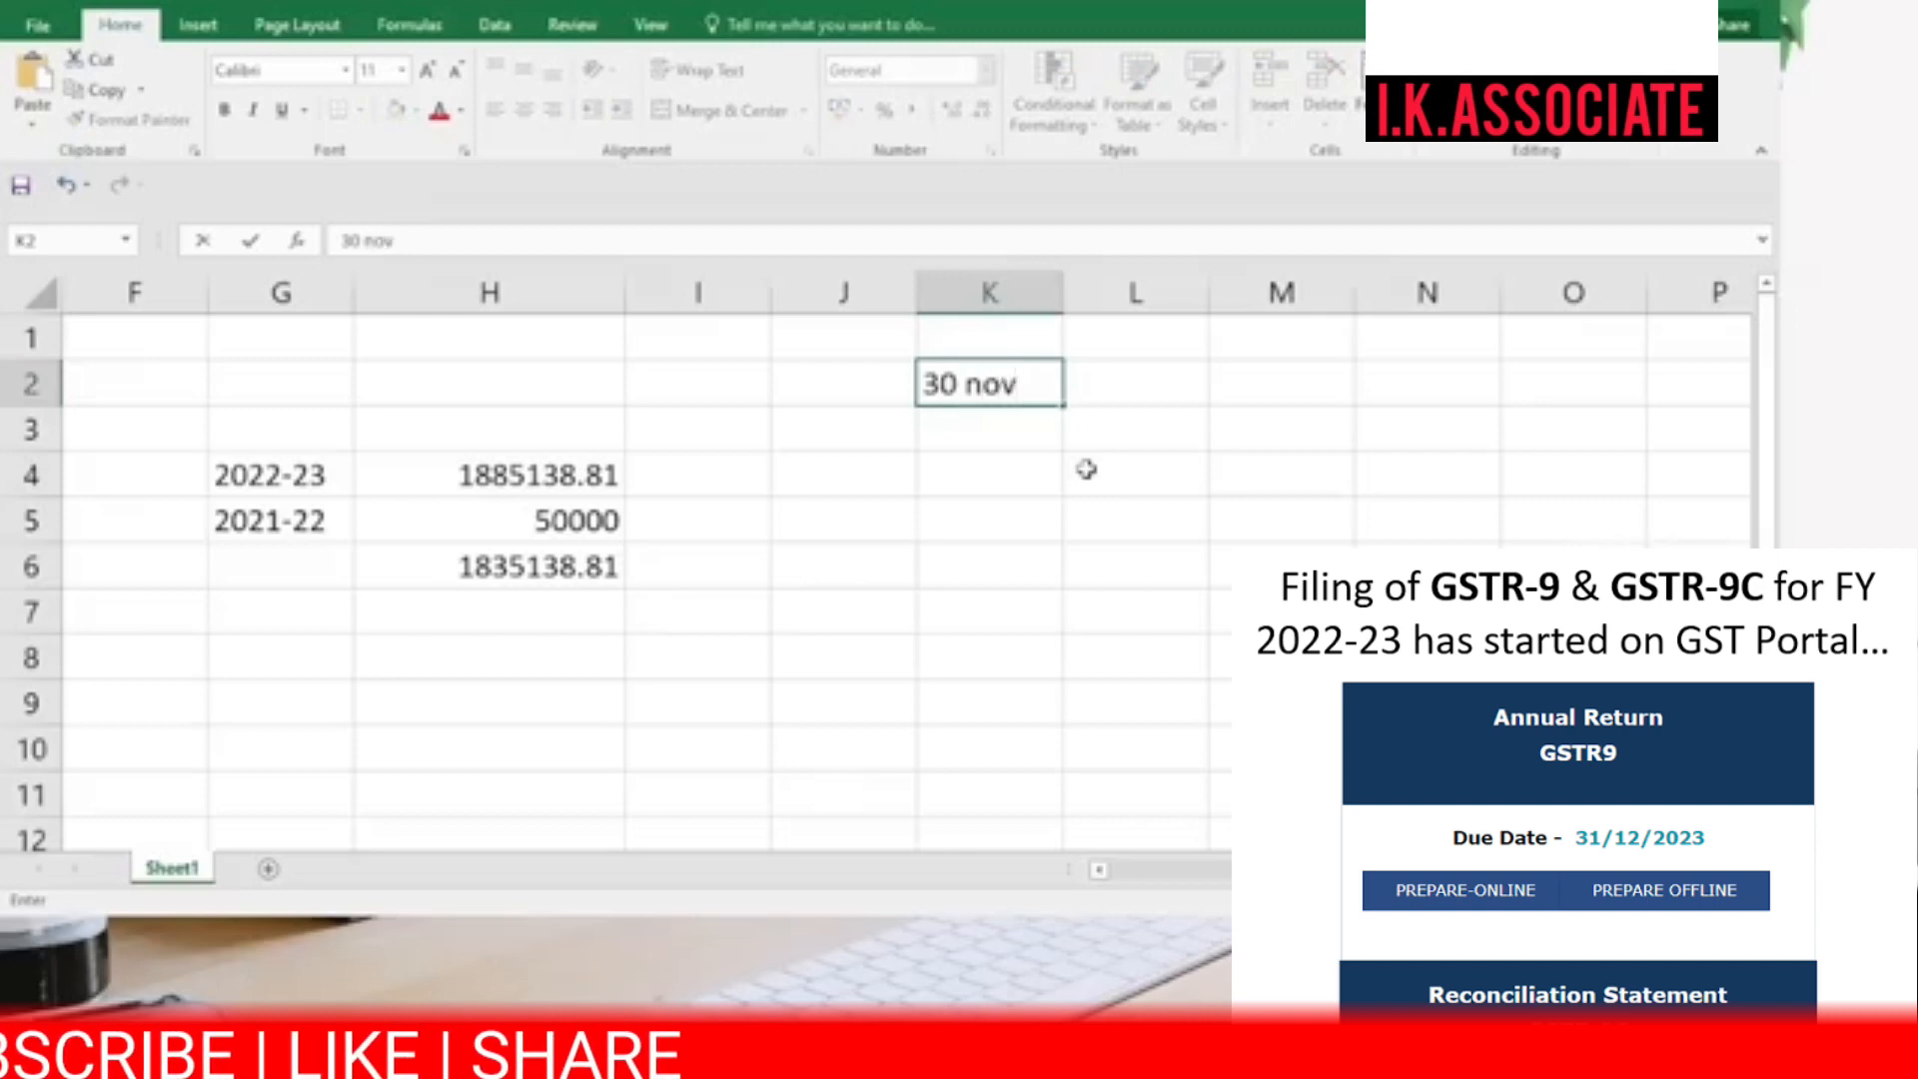
{"action": "type", "text": "ember"}
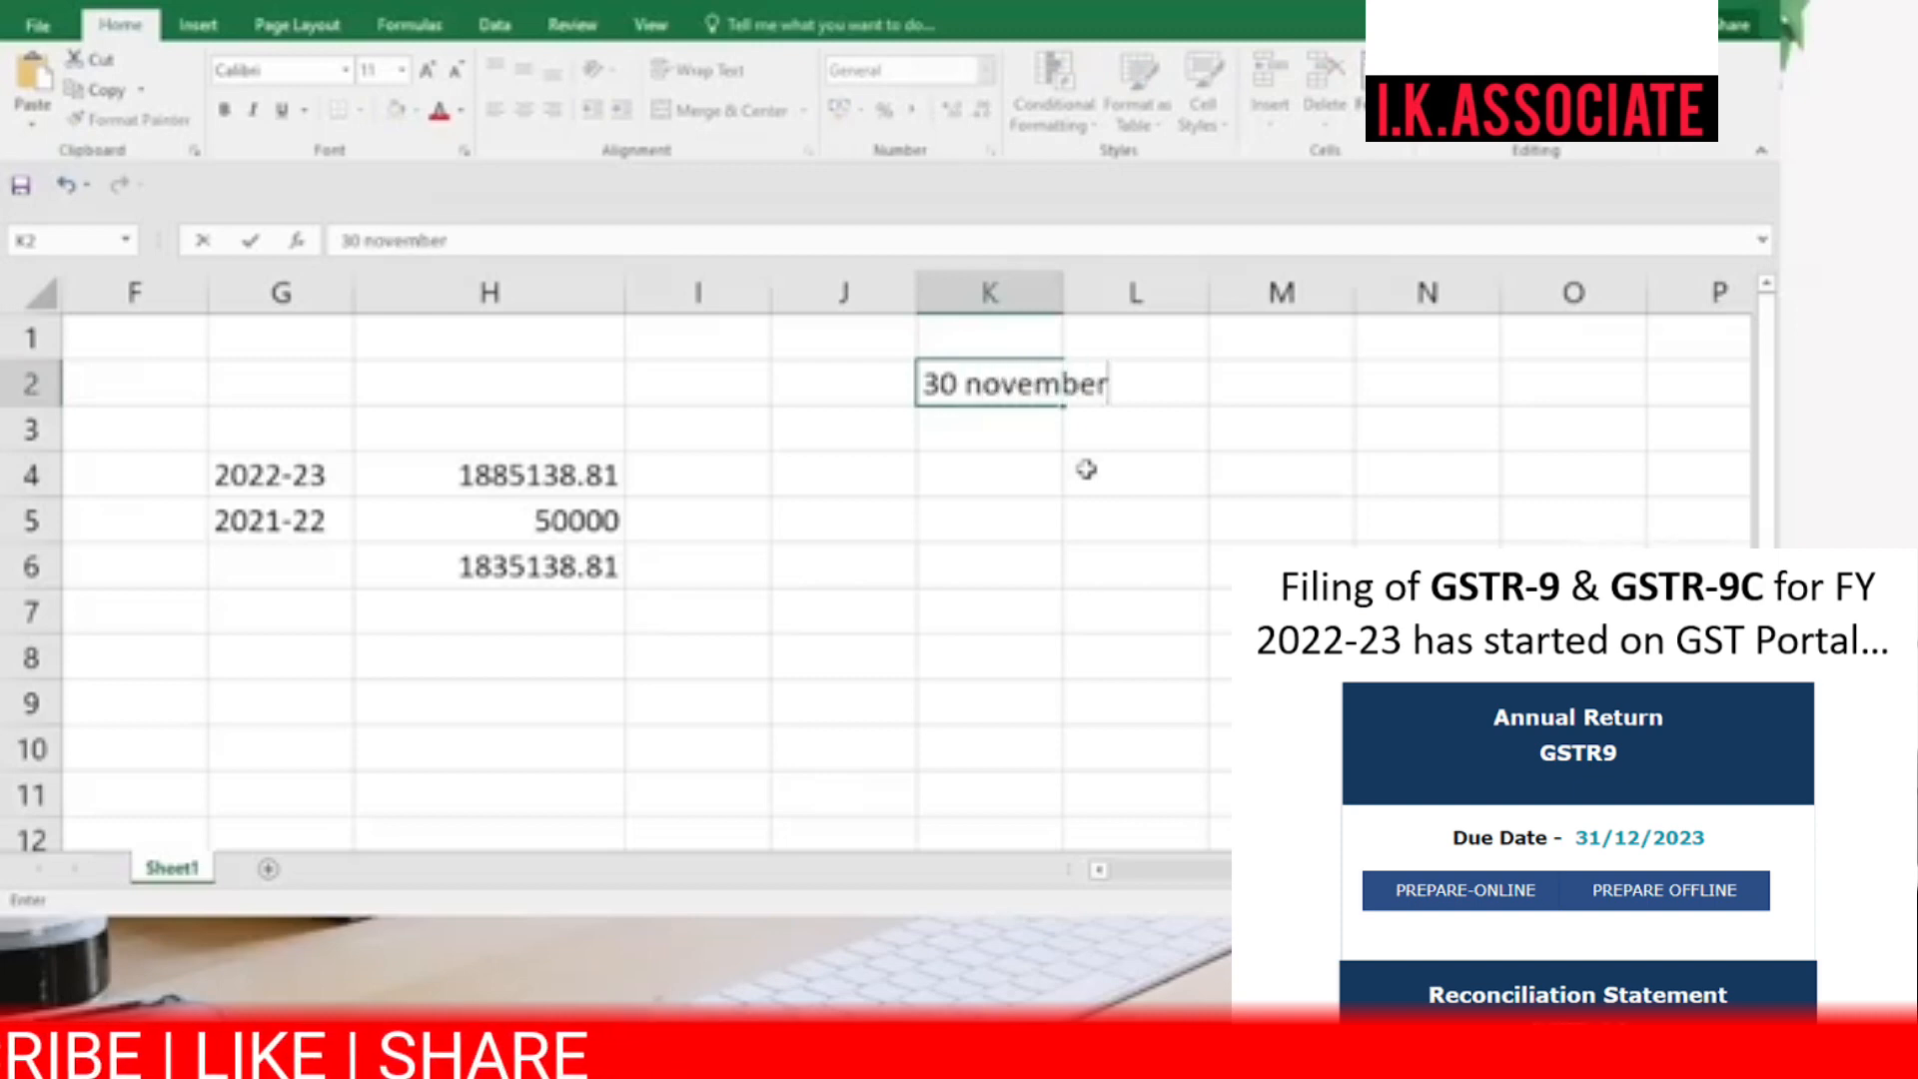
{"action": "left_click", "coordinate": [1086, 470]}
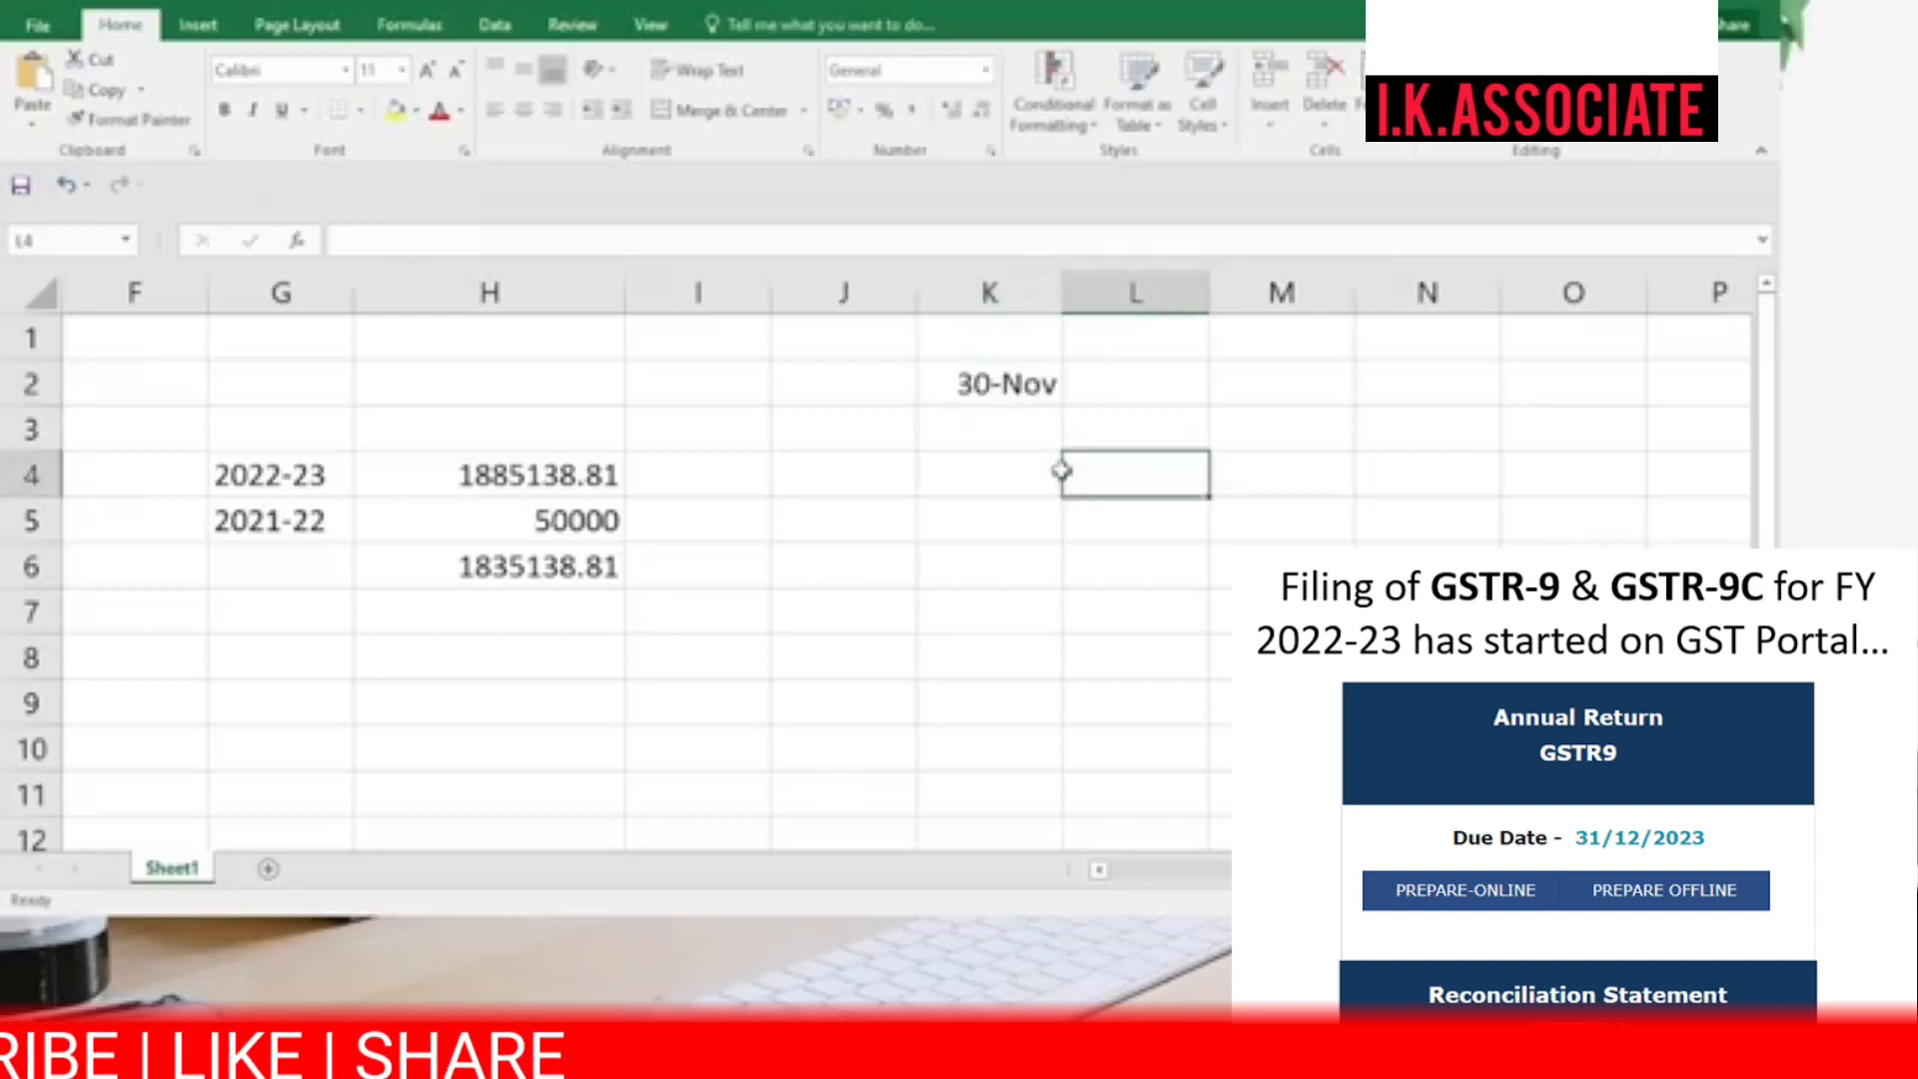
{"action": "left_click", "coordinate": [1024, 387]}
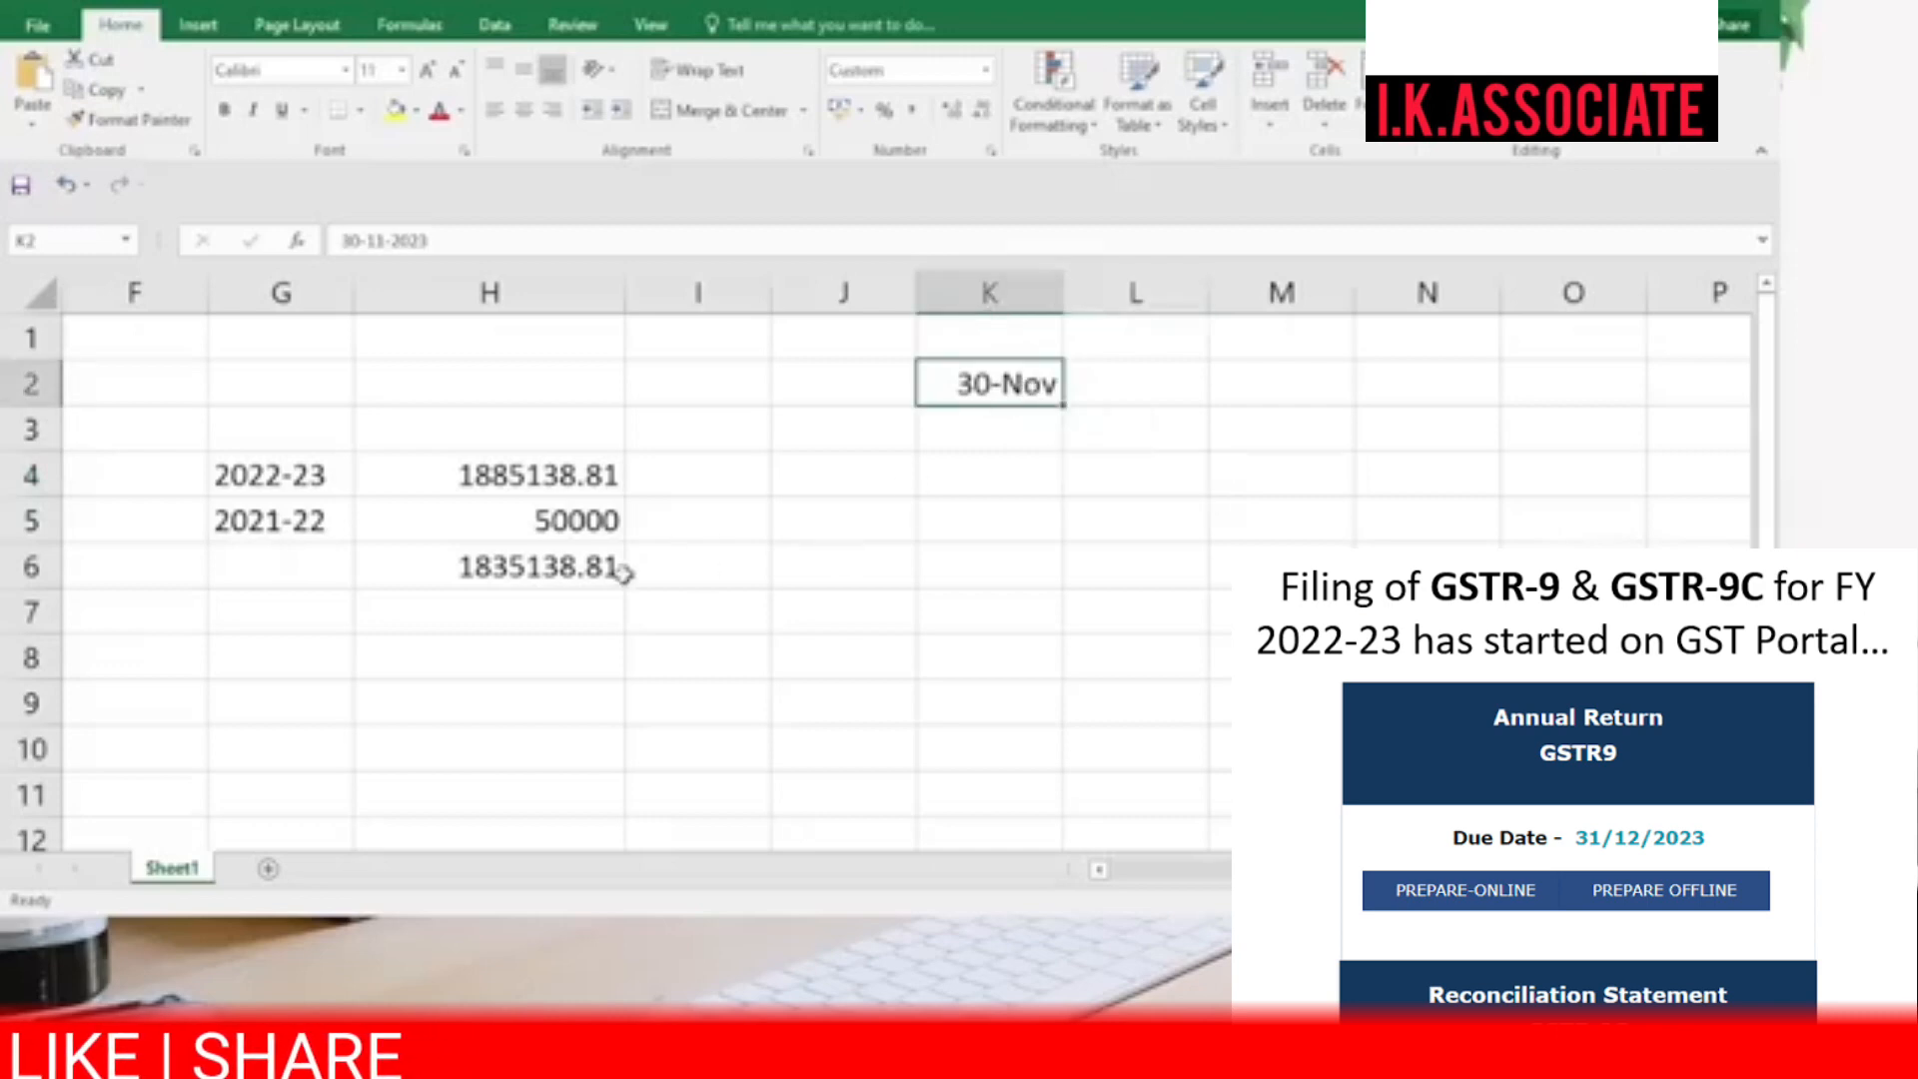
- Enter the amount 2005138 in I4 beside the 2022-23 figure
{"action": "left_click", "coordinate": [272, 482]}
{"action": "left_click", "coordinate": [284, 535]}
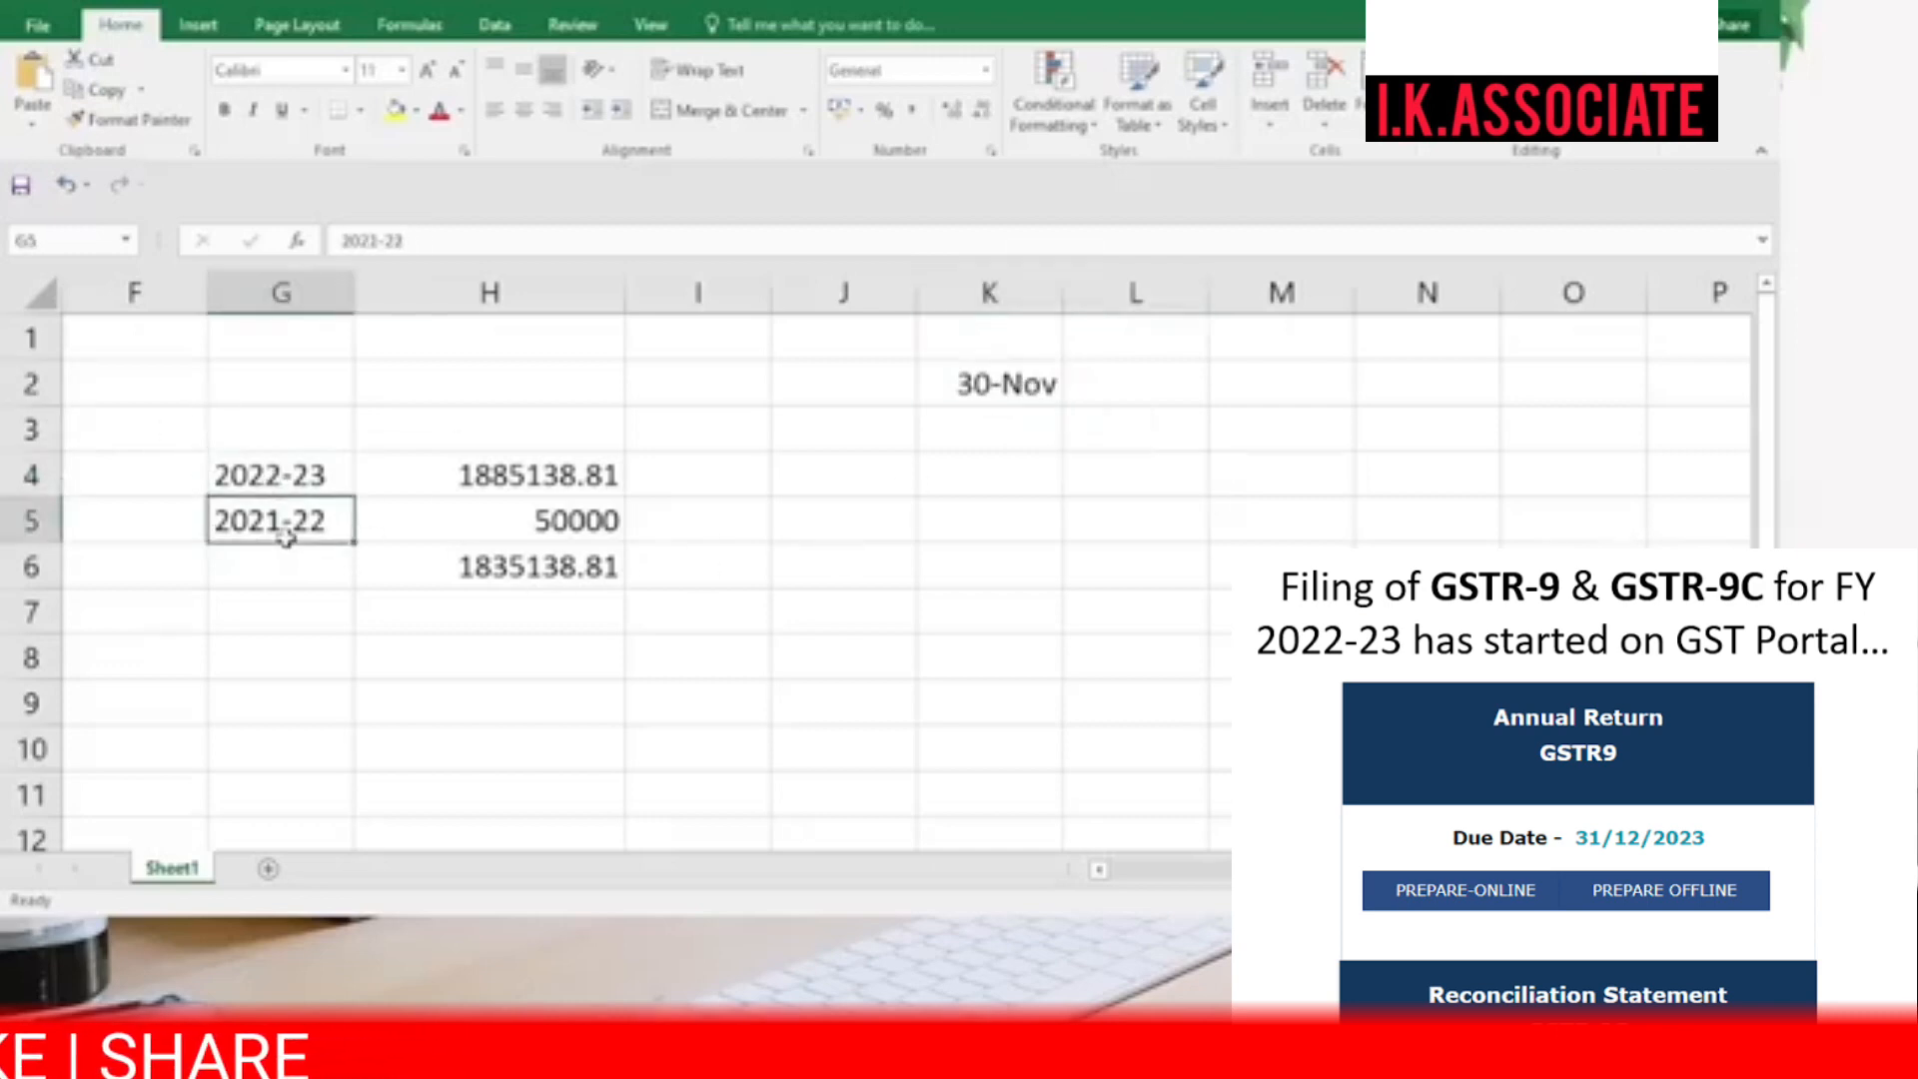
{"action": "left_click", "coordinate": [560, 519]}
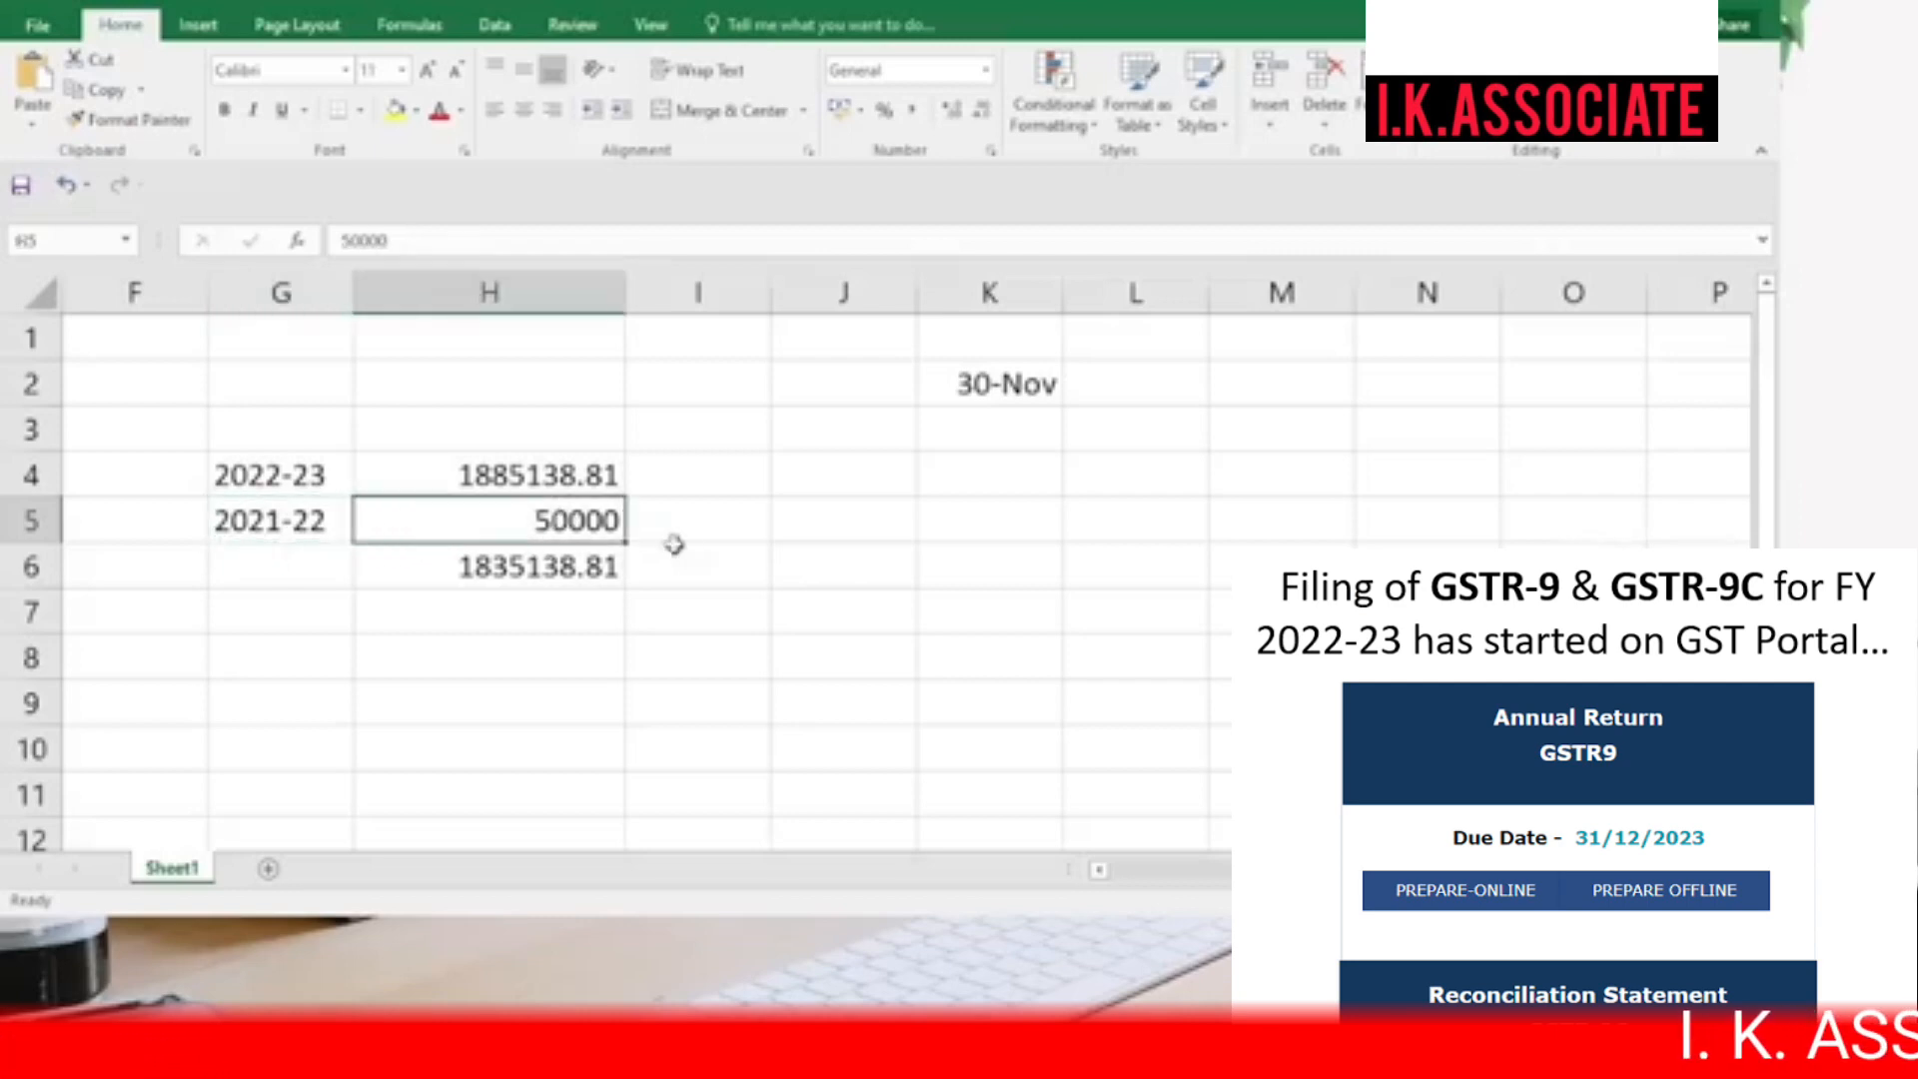
{"action": "left_click", "coordinate": [262, 620]}
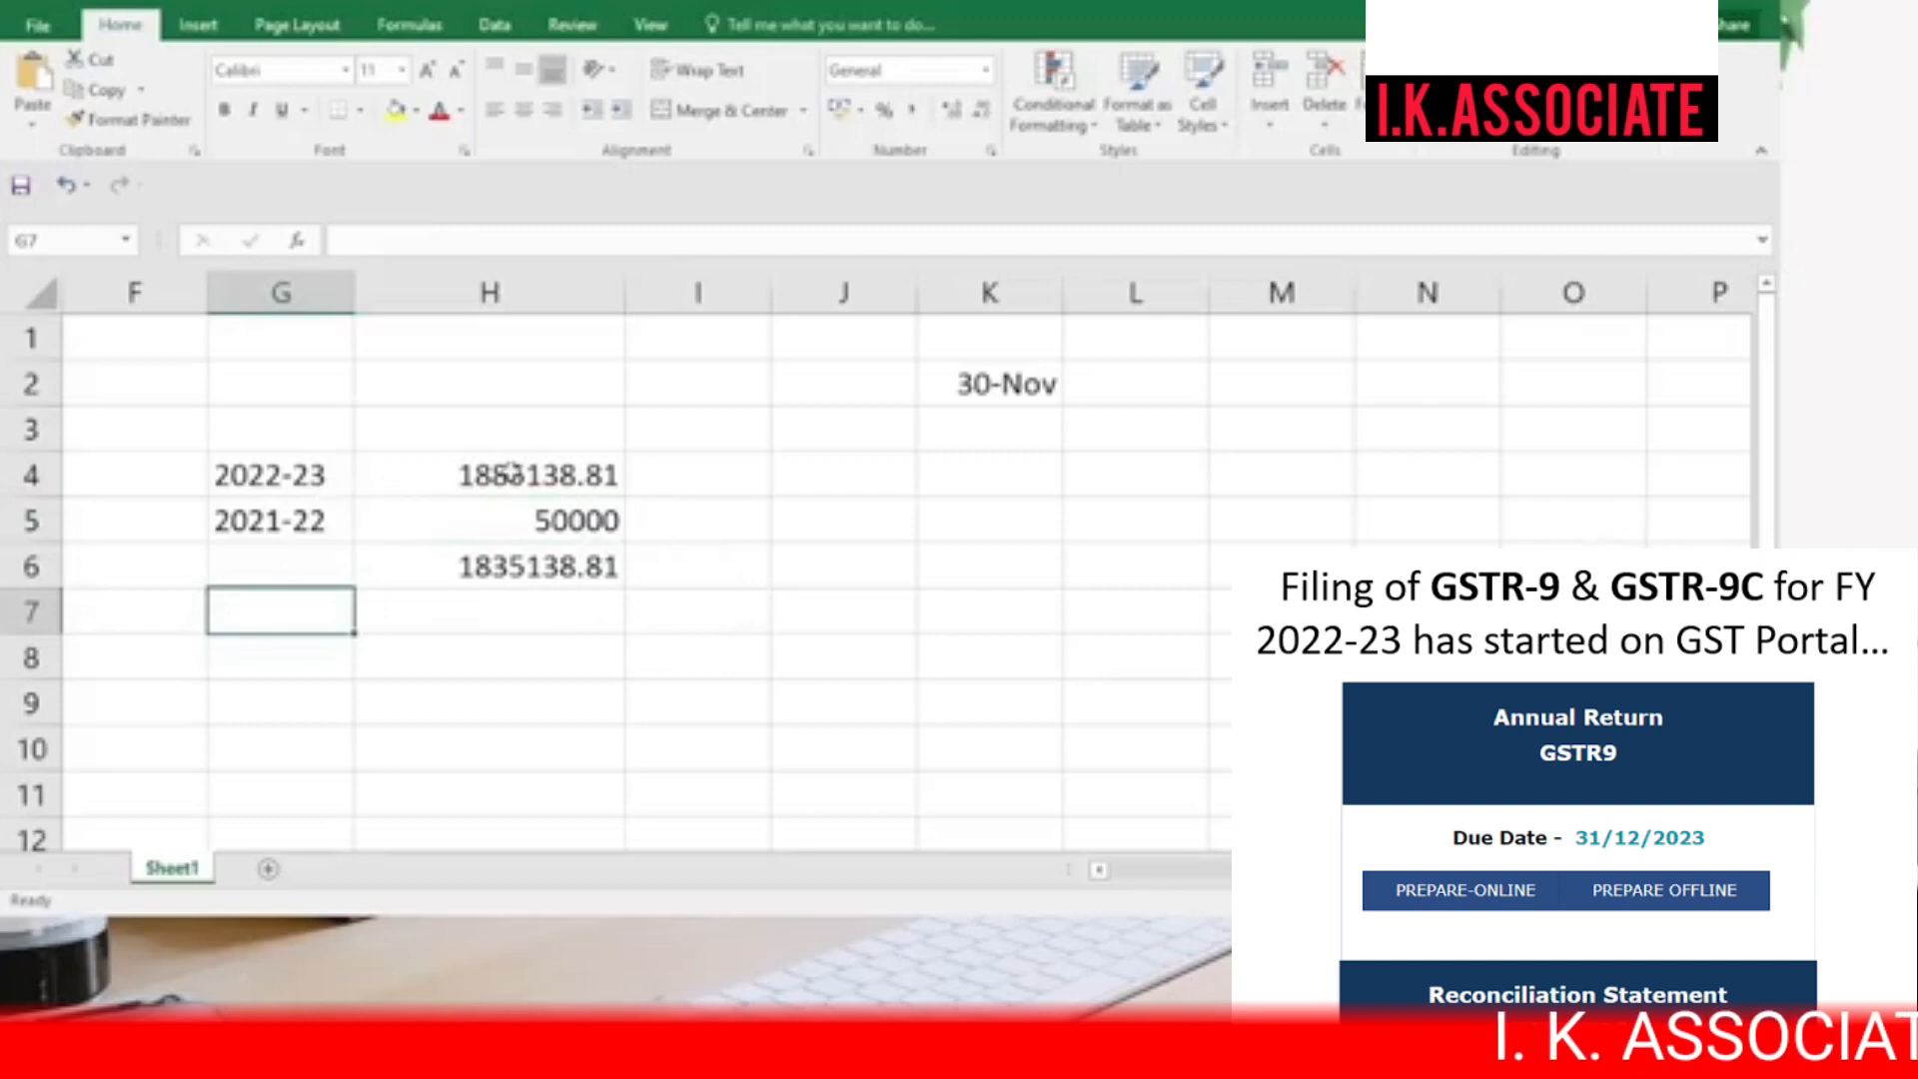
{"action": "left_click", "coordinate": [529, 474]}
{"action": "left_click", "coordinate": [689, 472]}
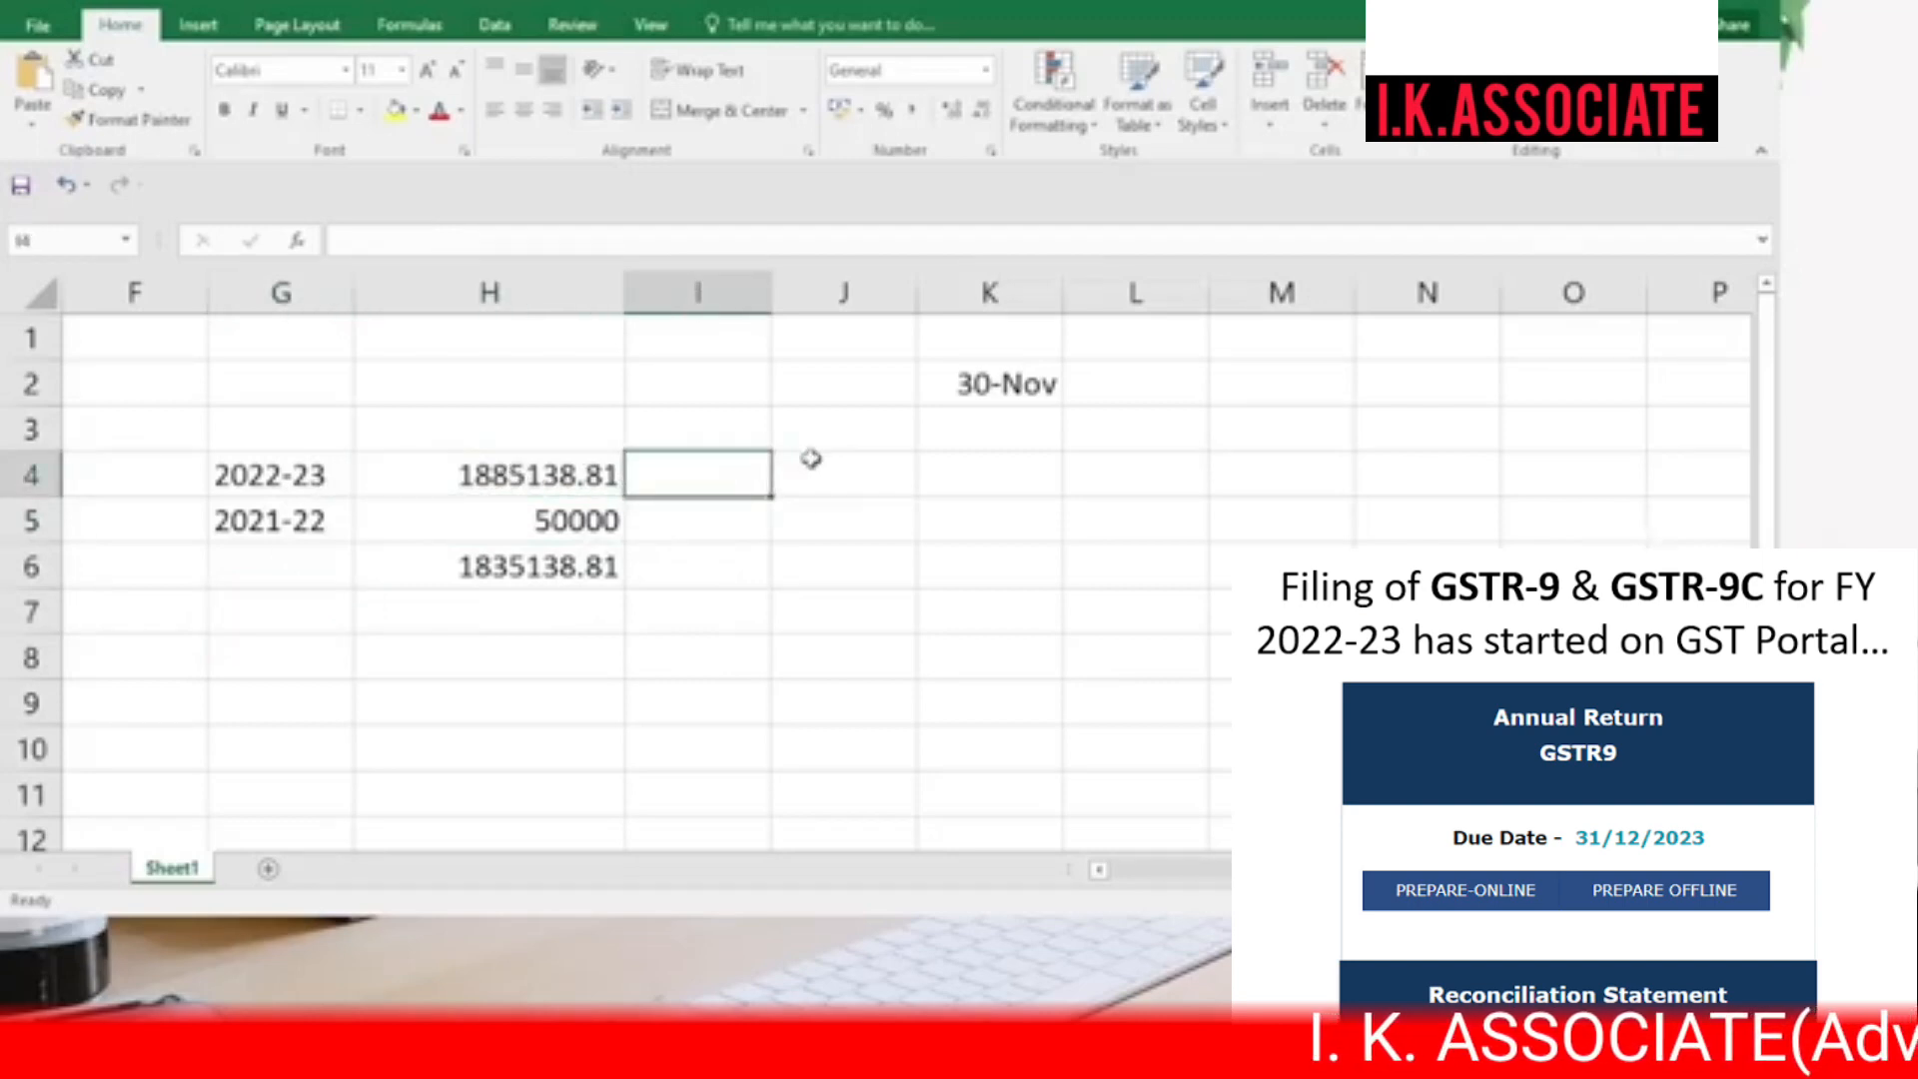
{"action": "type", "text": "2005138"}
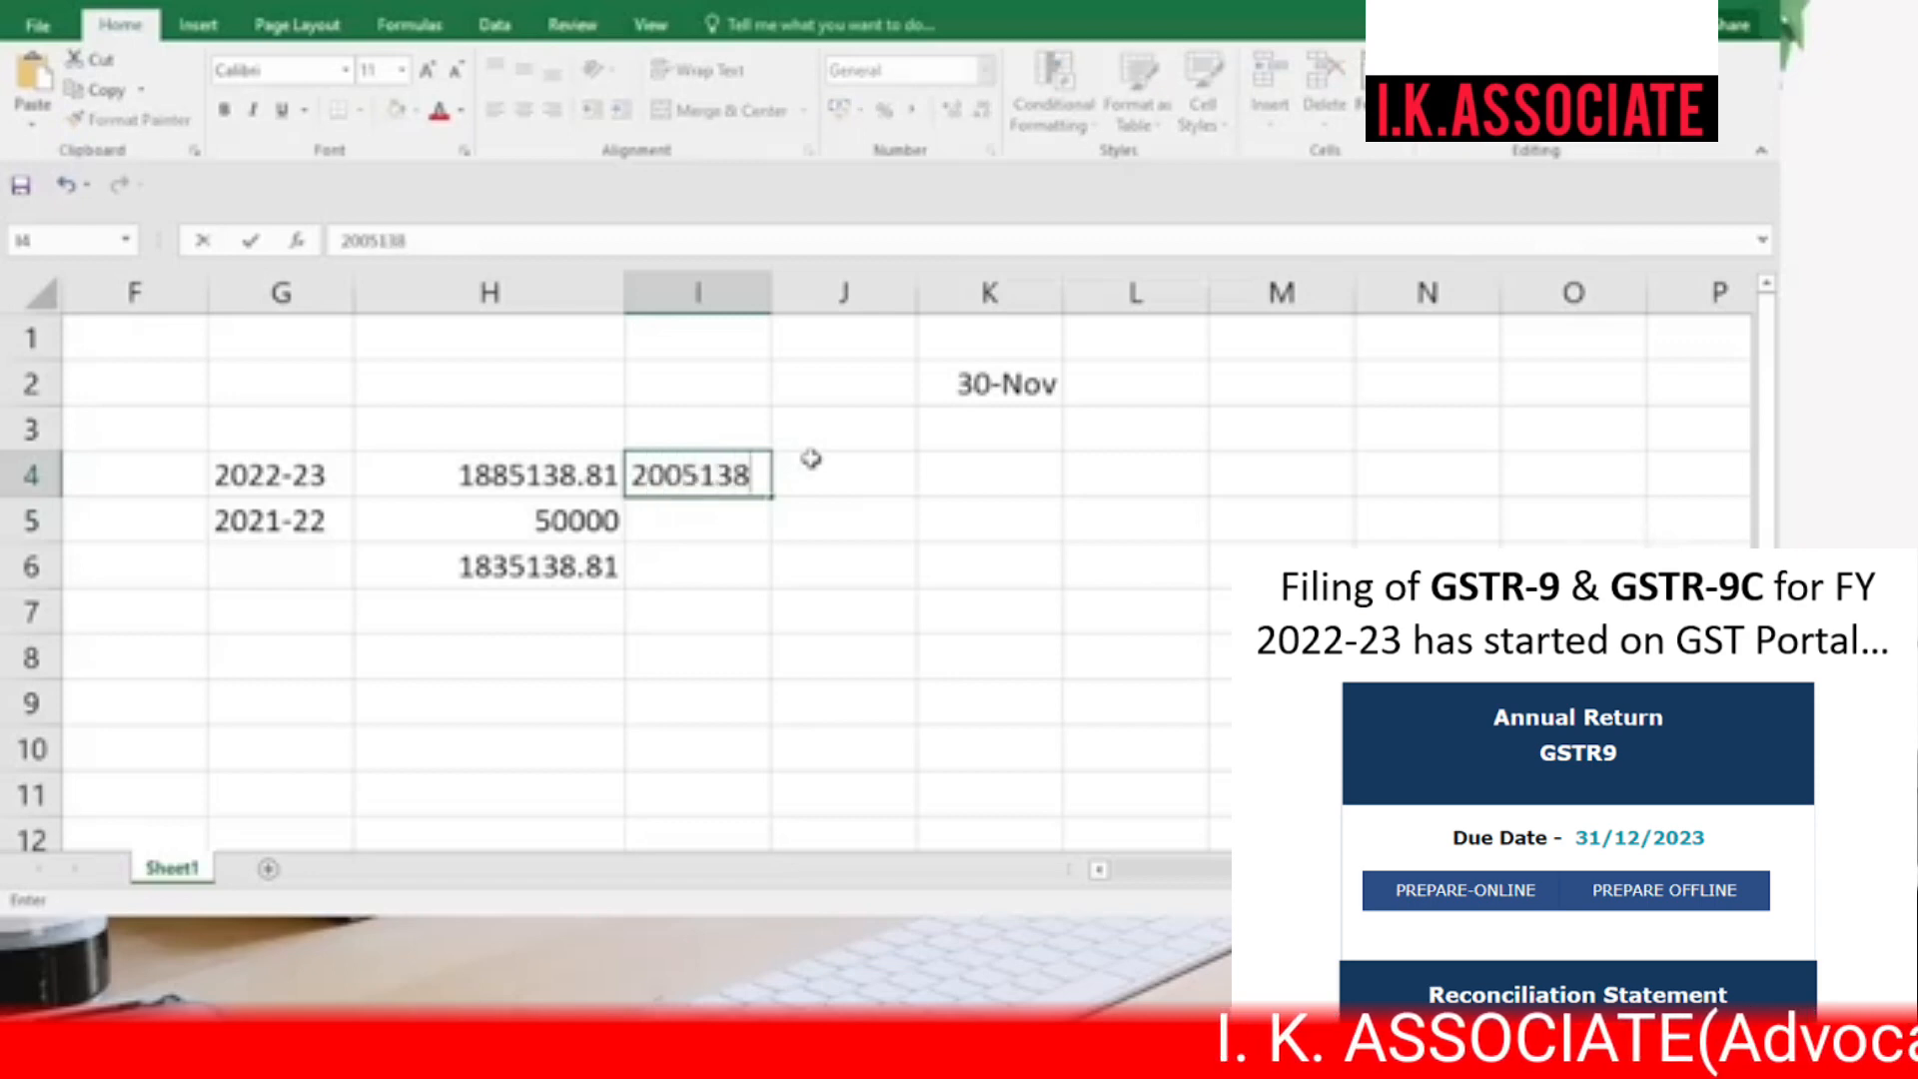
{"action": "key", "text": "Return"}
- In J4, calculate the difference between the two 2022-23 amounts with the formula +I4-H4
{"action": "left_click", "coordinate": [825, 464]}
{"action": "type", "text": "+"}
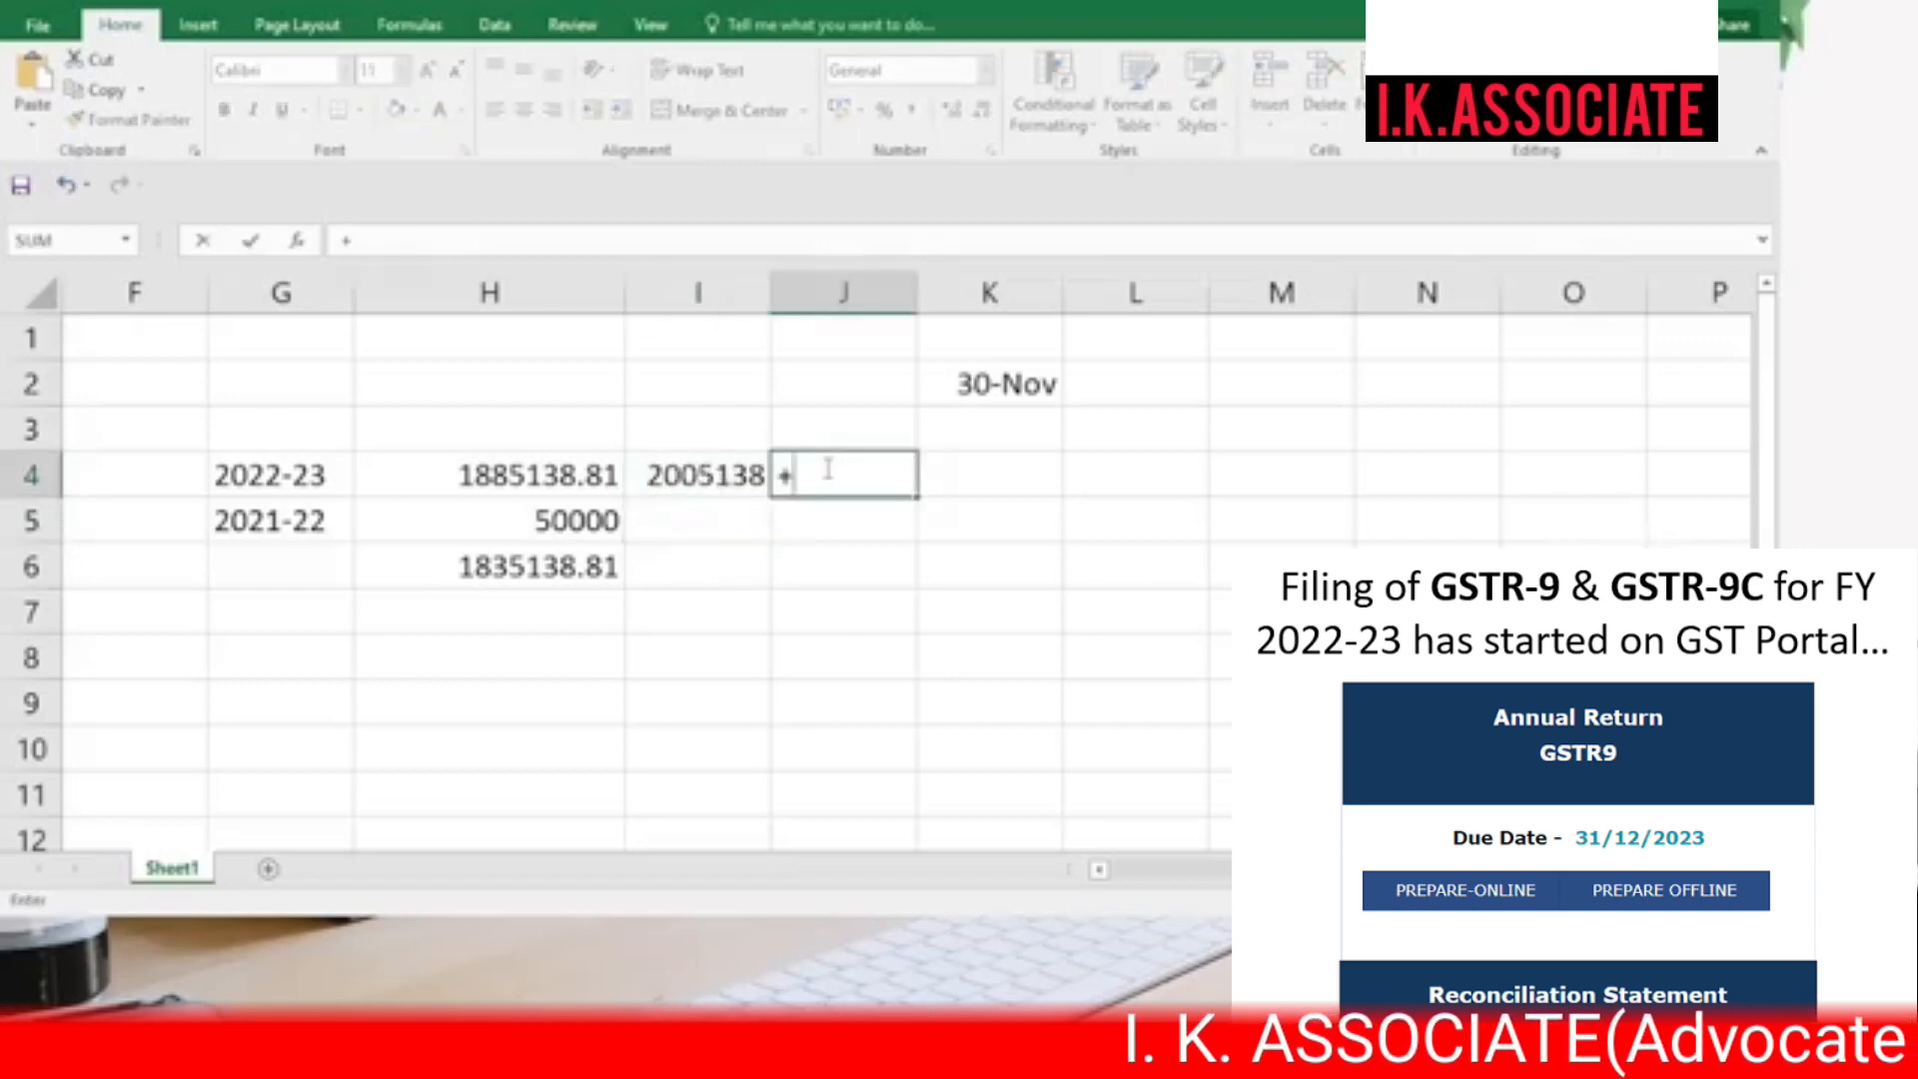
{"action": "key", "text": "Left"}
{"action": "type", "text": "-"}
{"action": "key", "text": "Left"}
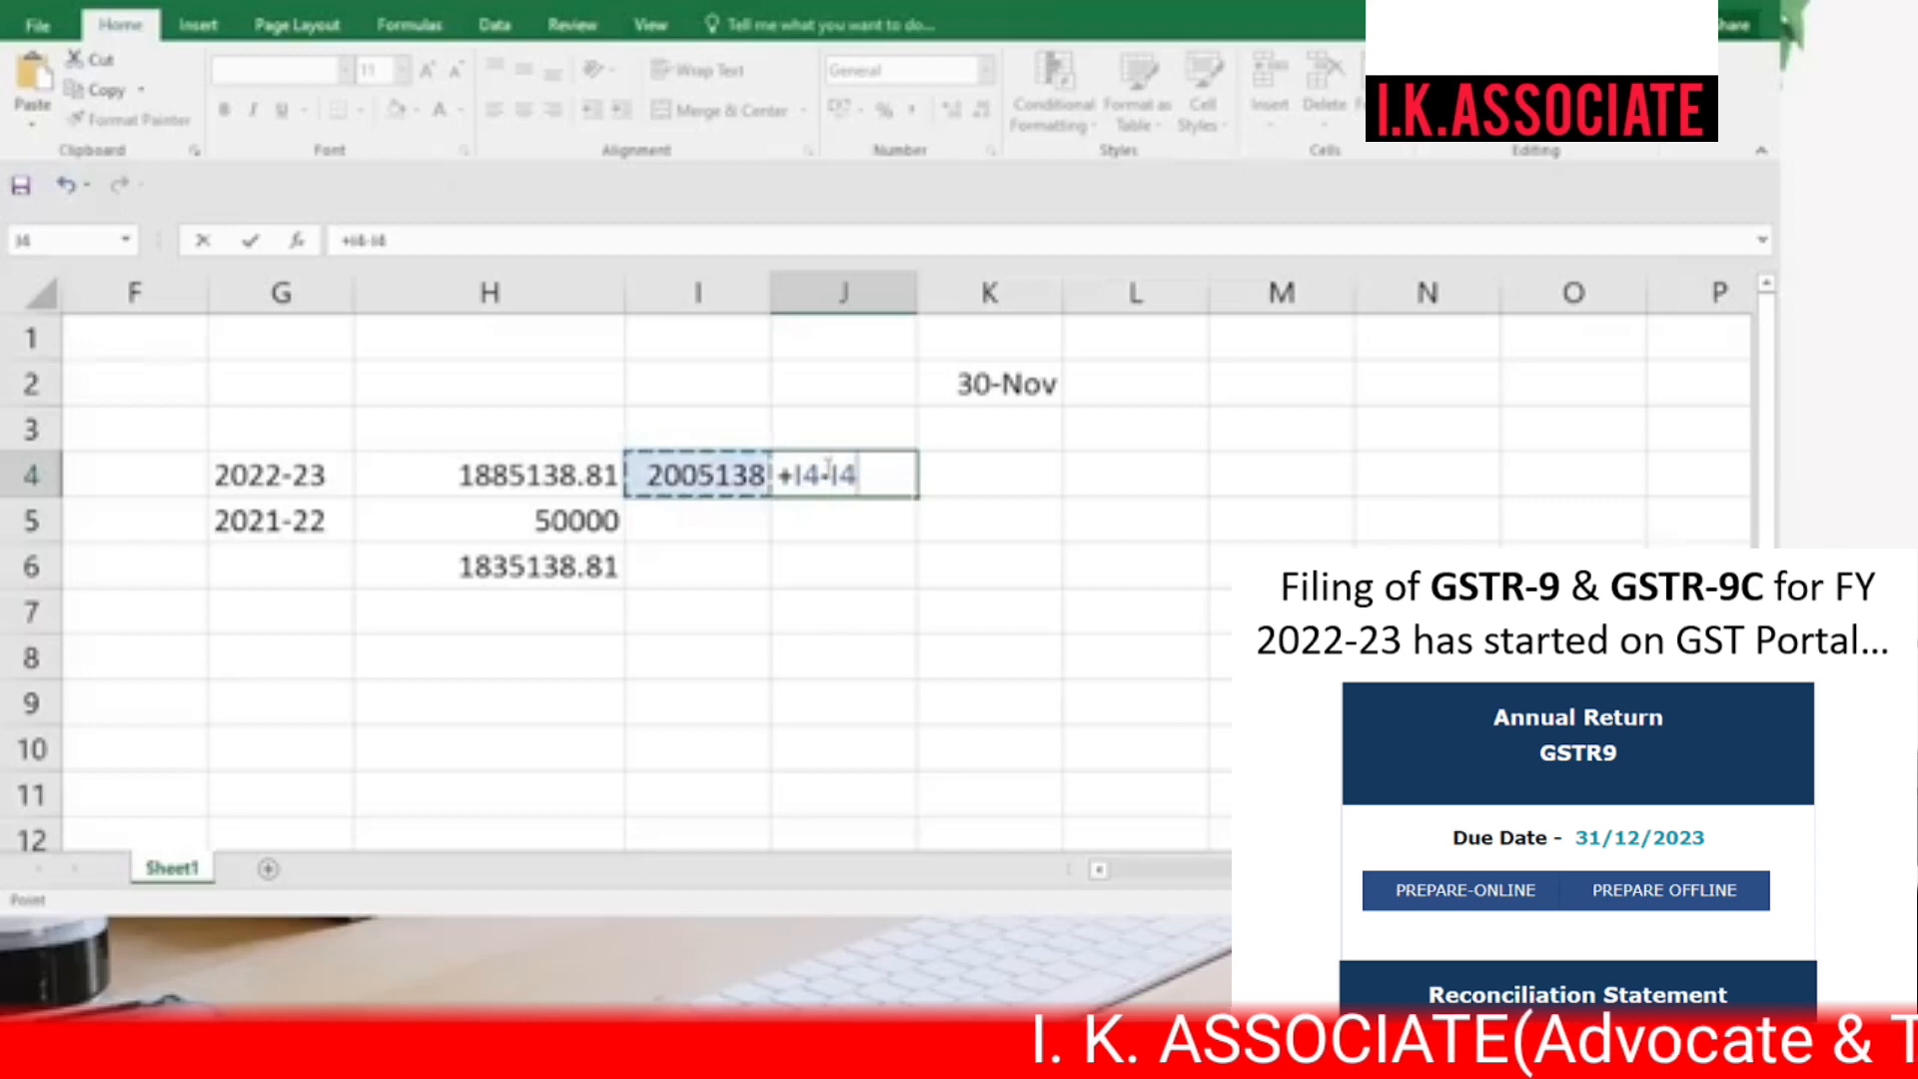
{"action": "key", "text": "Left"}
{"action": "key", "text": "Return"}
{"action": "left_click", "coordinate": [797, 479]}
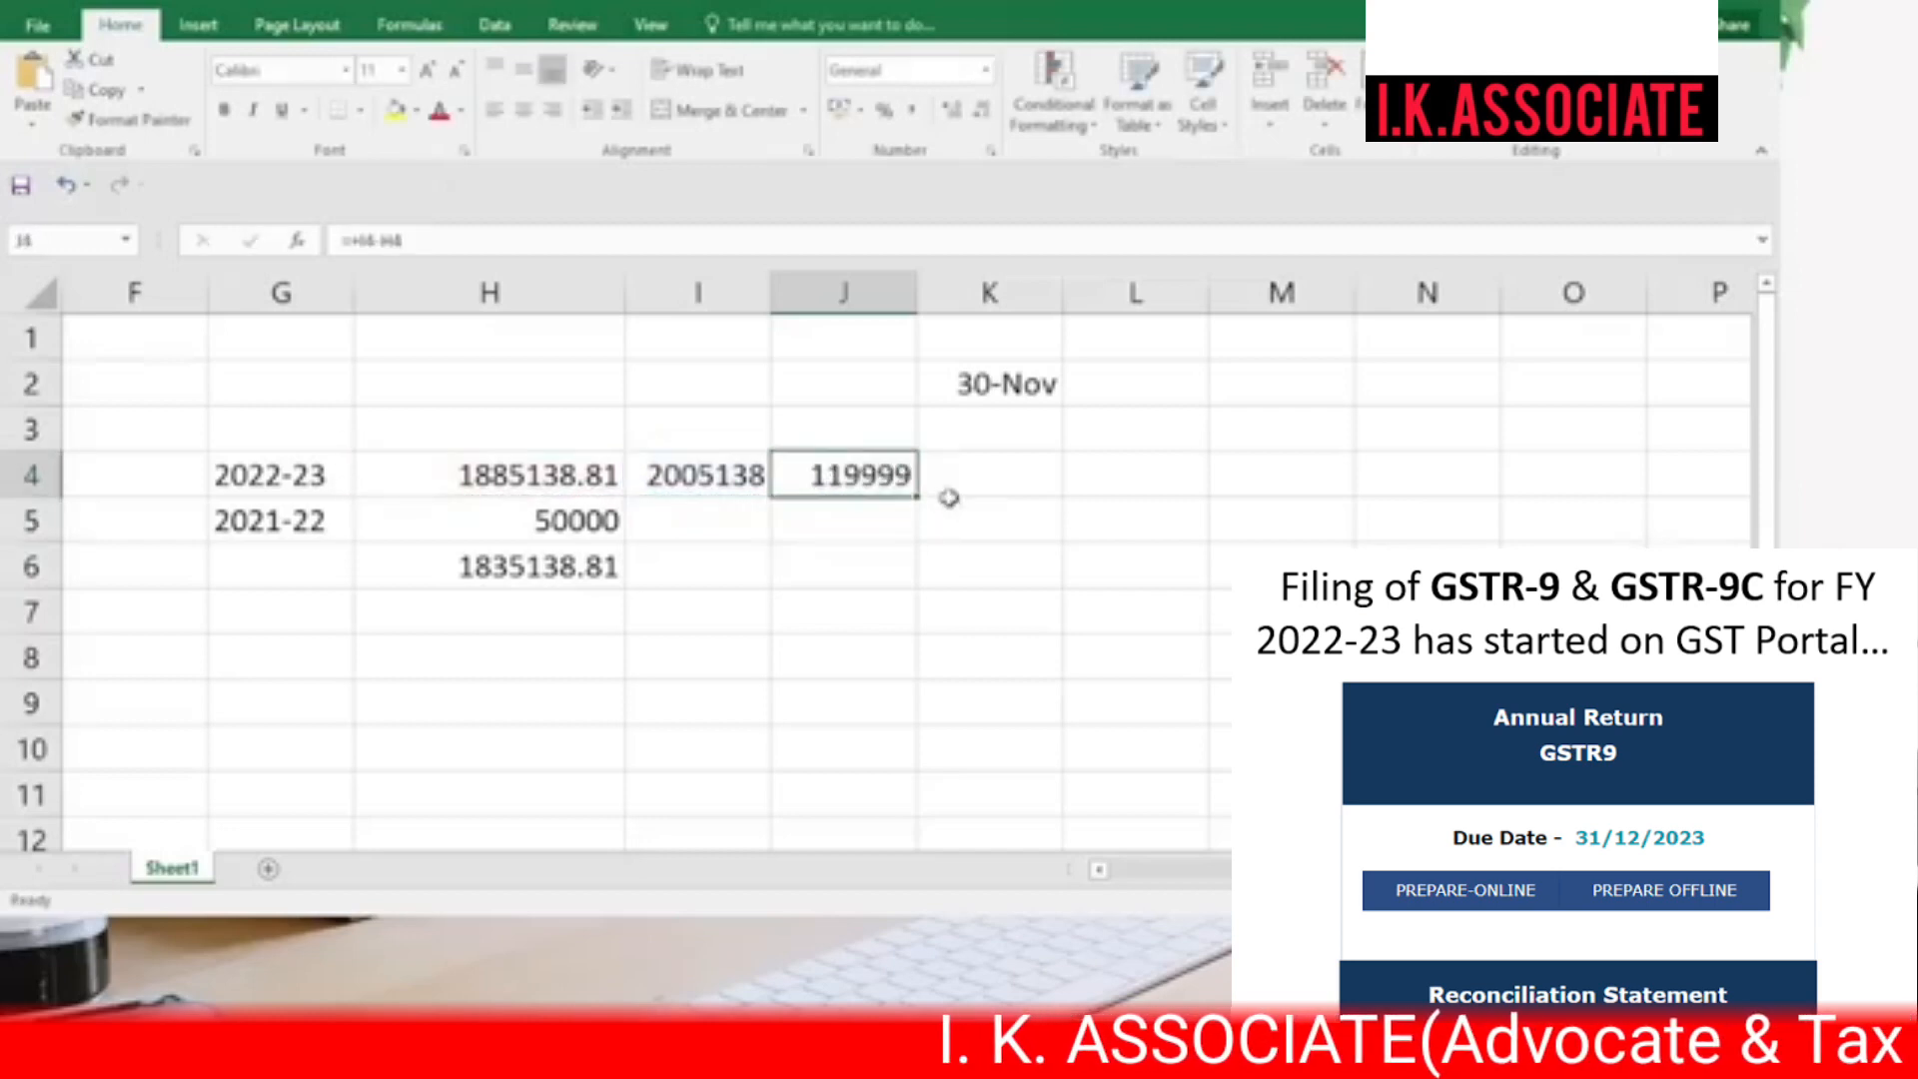
- Label the difference column 2023-24 in J3 and the column before it books in I3
{"action": "left_click", "coordinate": [848, 416]}
{"action": "type", "text": "2023-"}
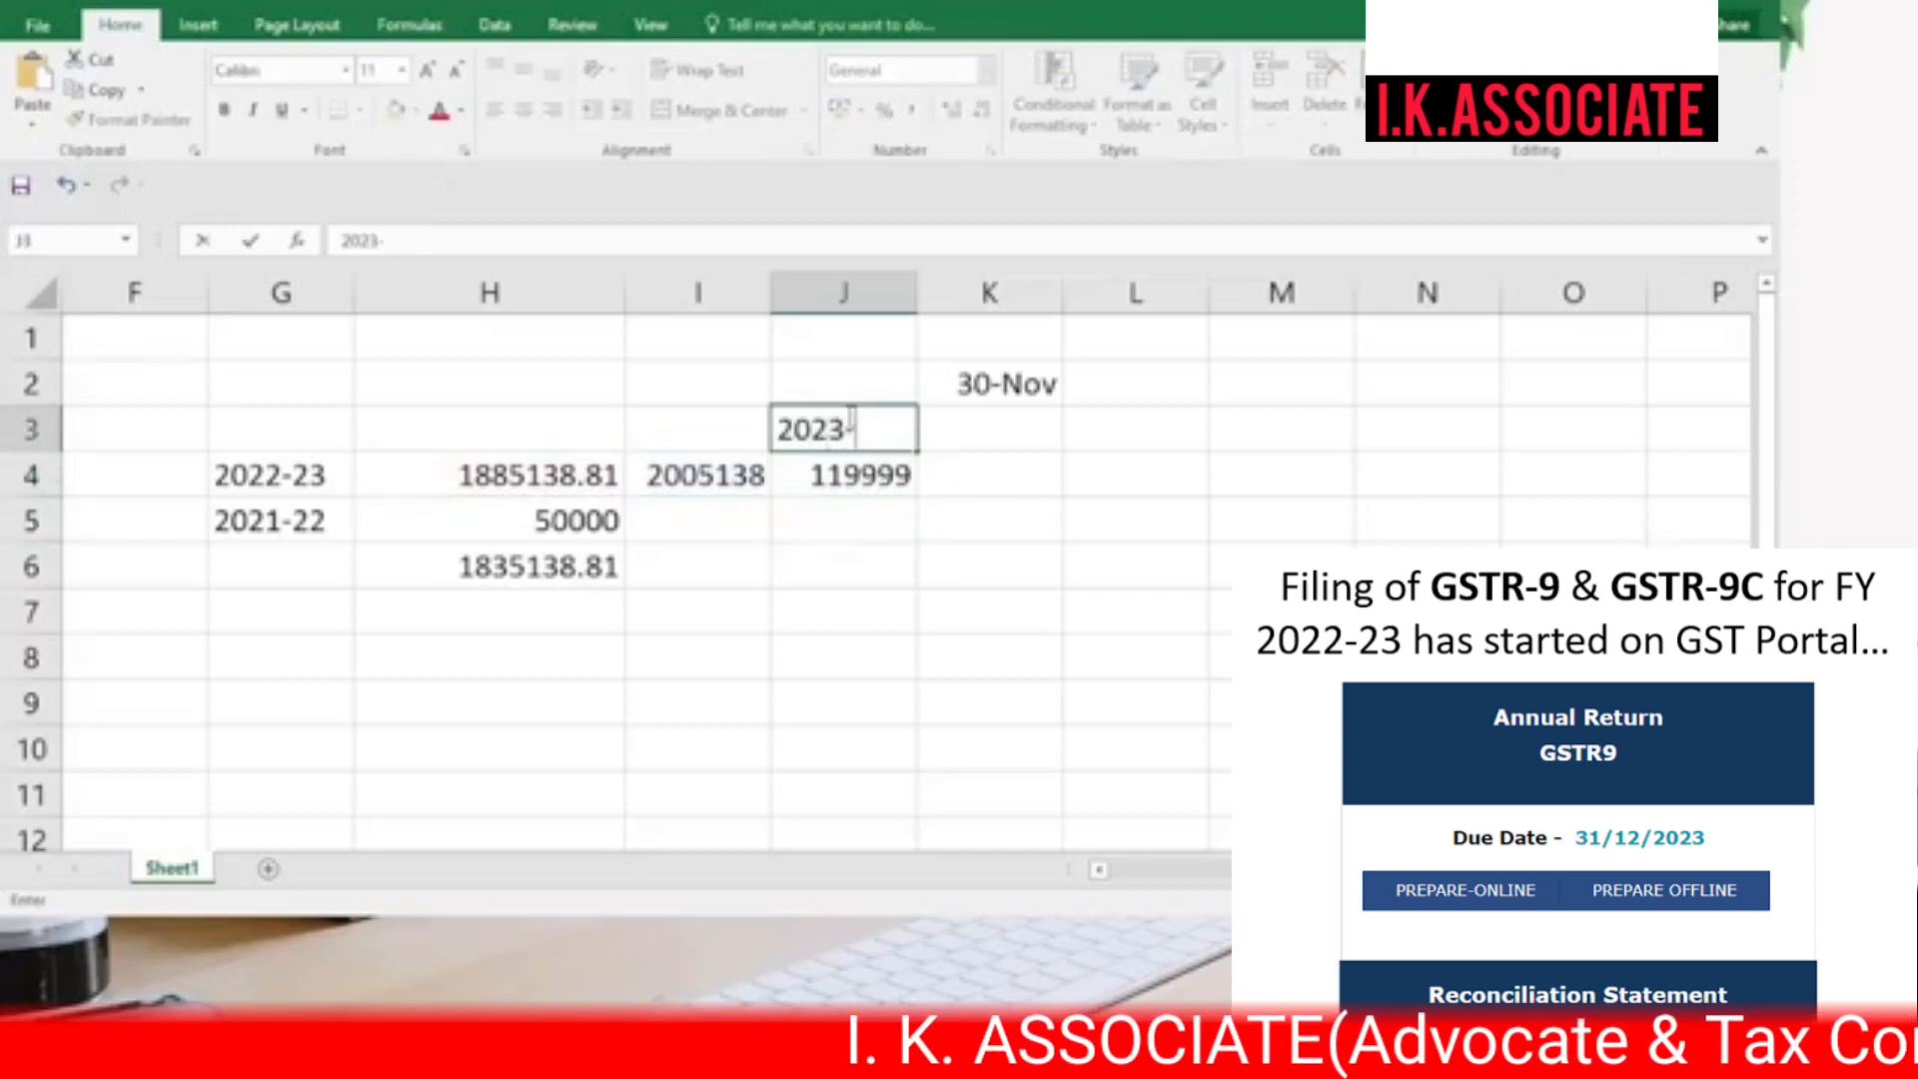
{"action": "type", "text": "24"}
{"action": "key", "text": "Return"}
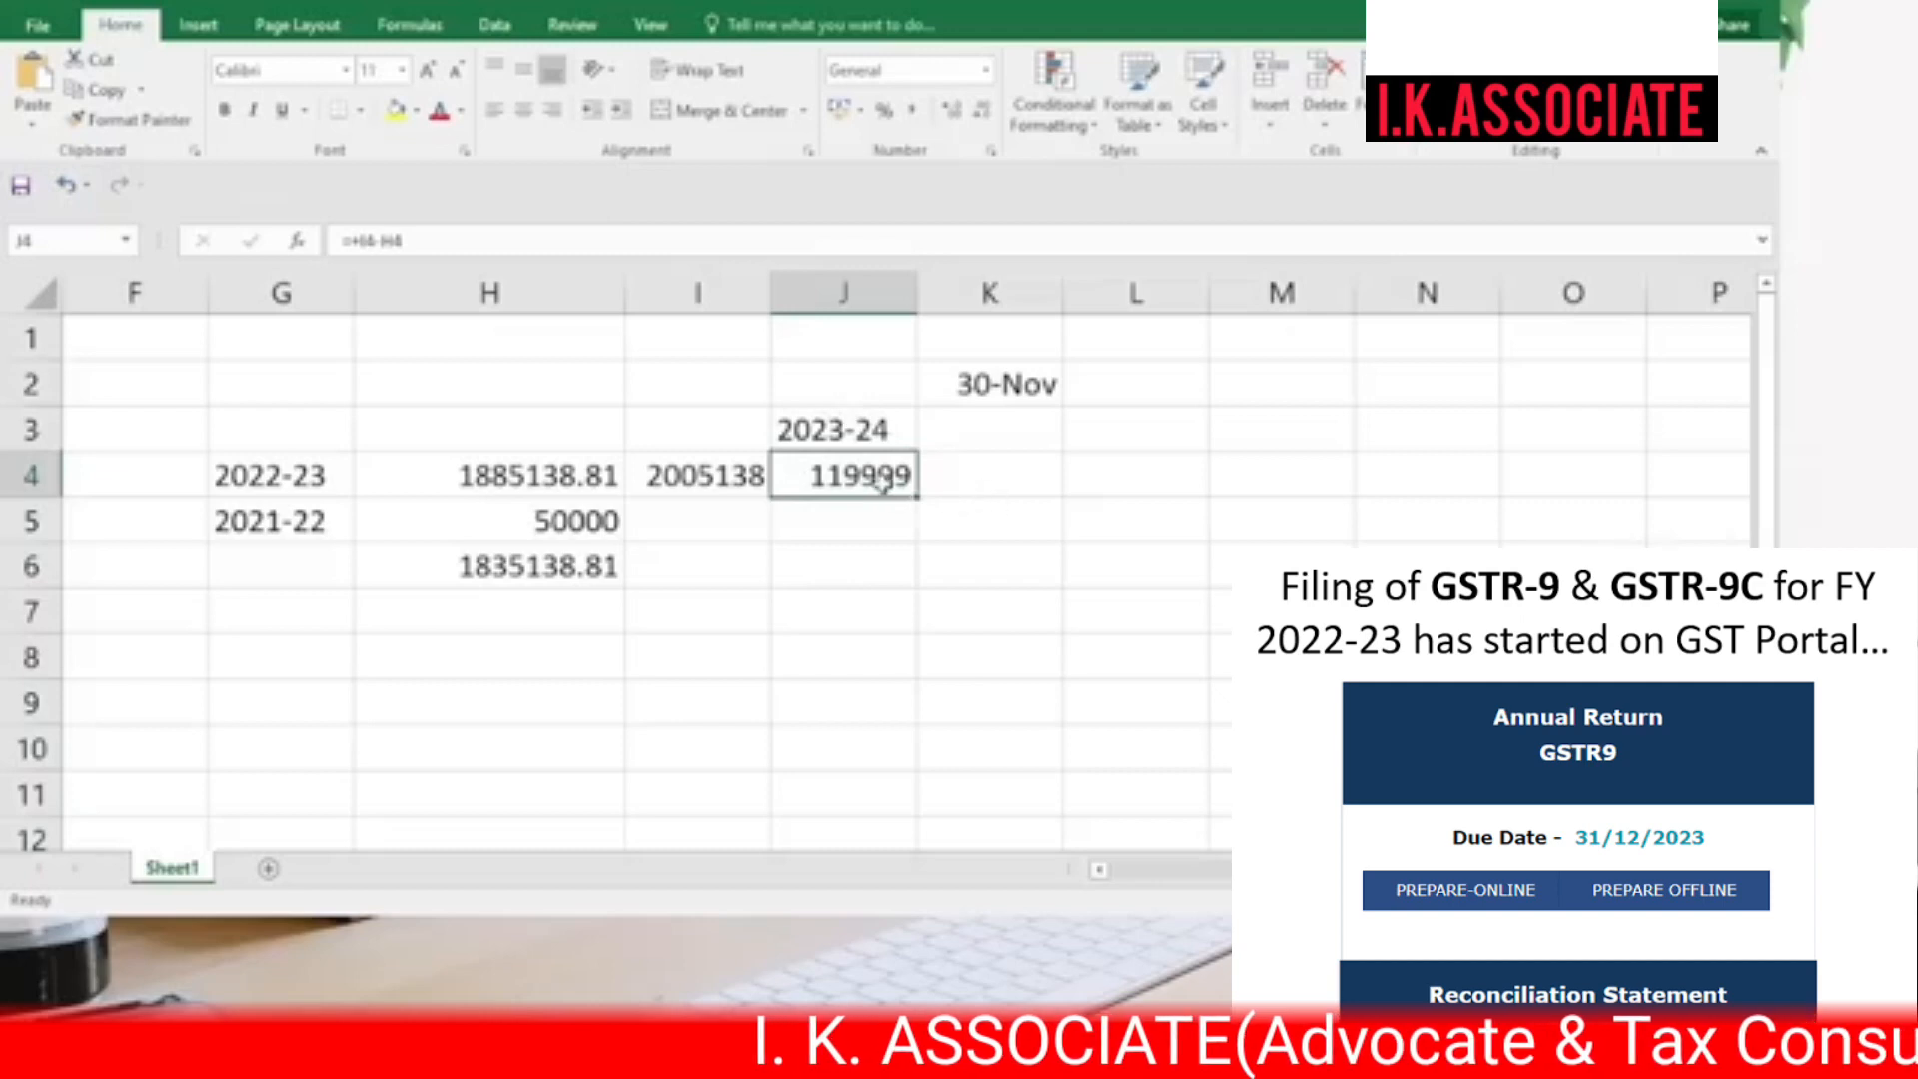
{"action": "left_click", "coordinate": [702, 476]}
{"action": "left_click", "coordinate": [686, 431]}
{"action": "type", "text": "books"}
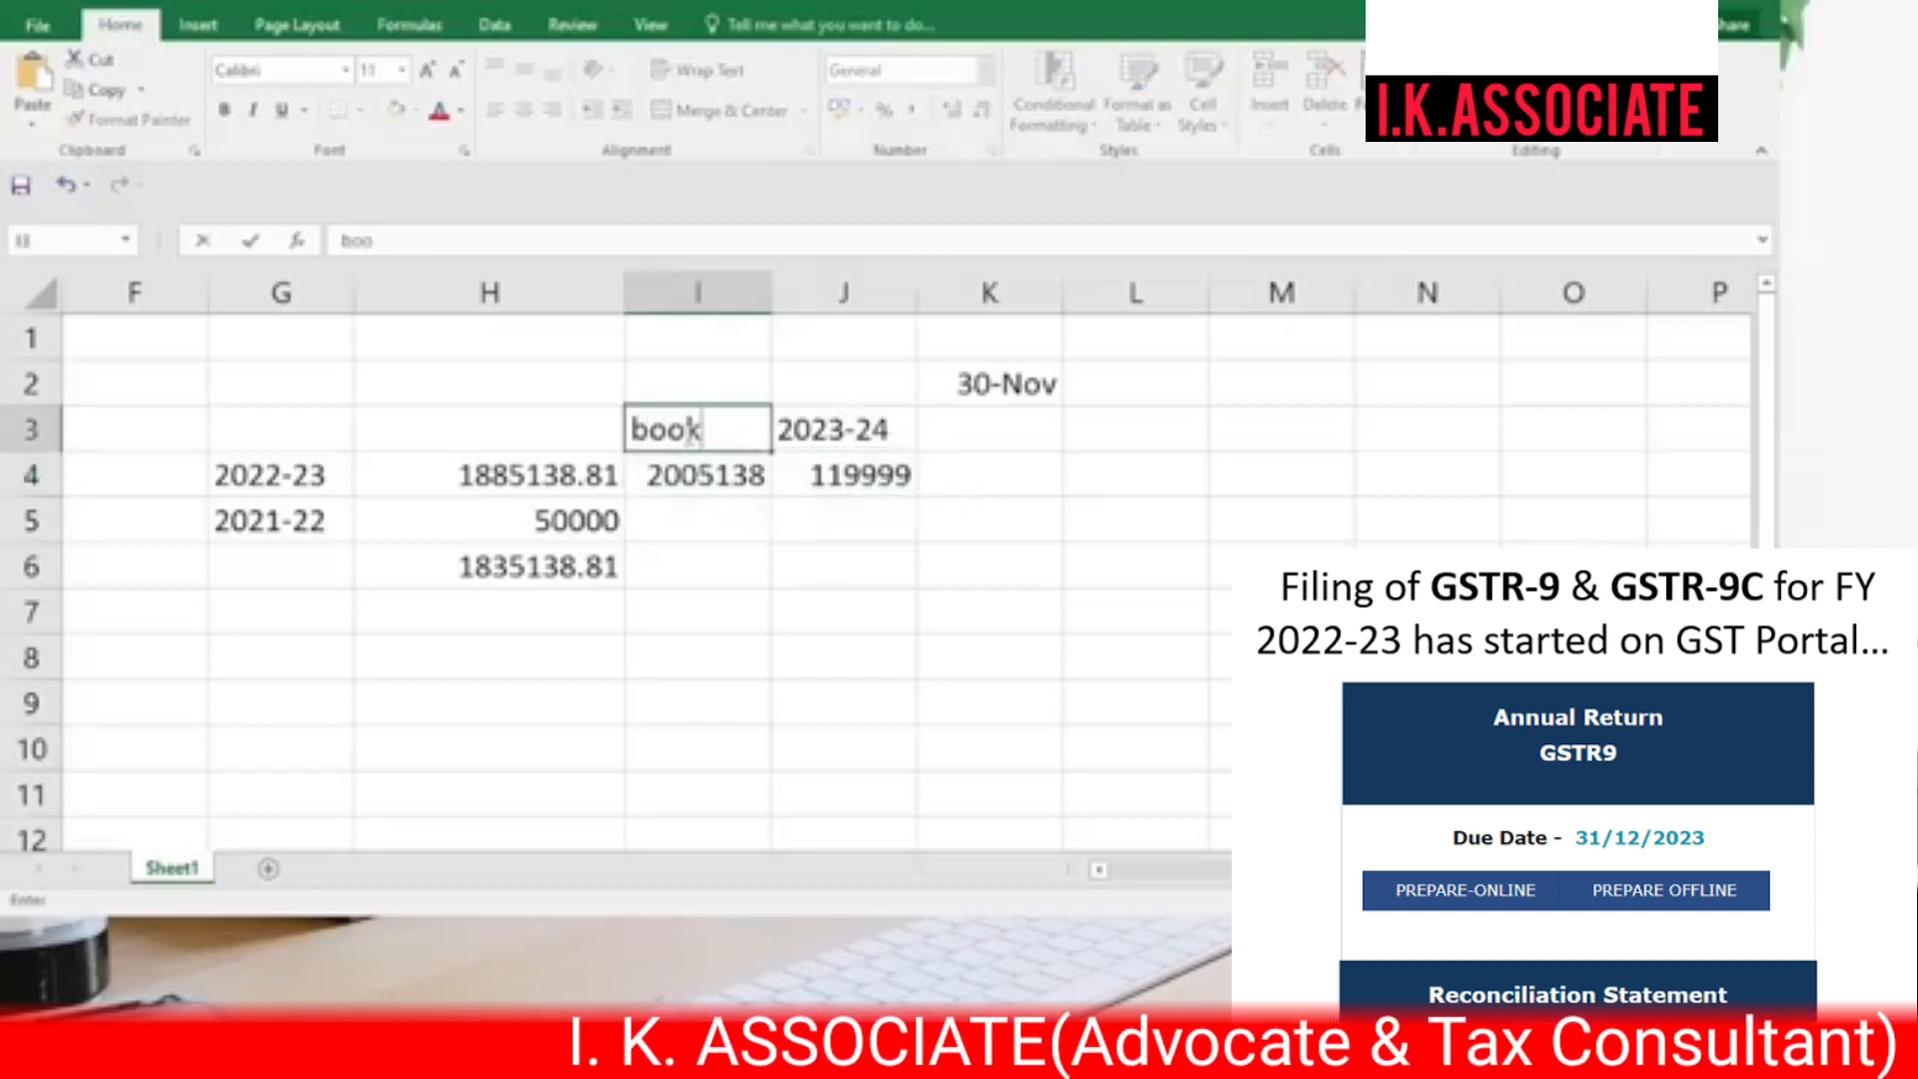
{"action": "key", "text": "Return"}
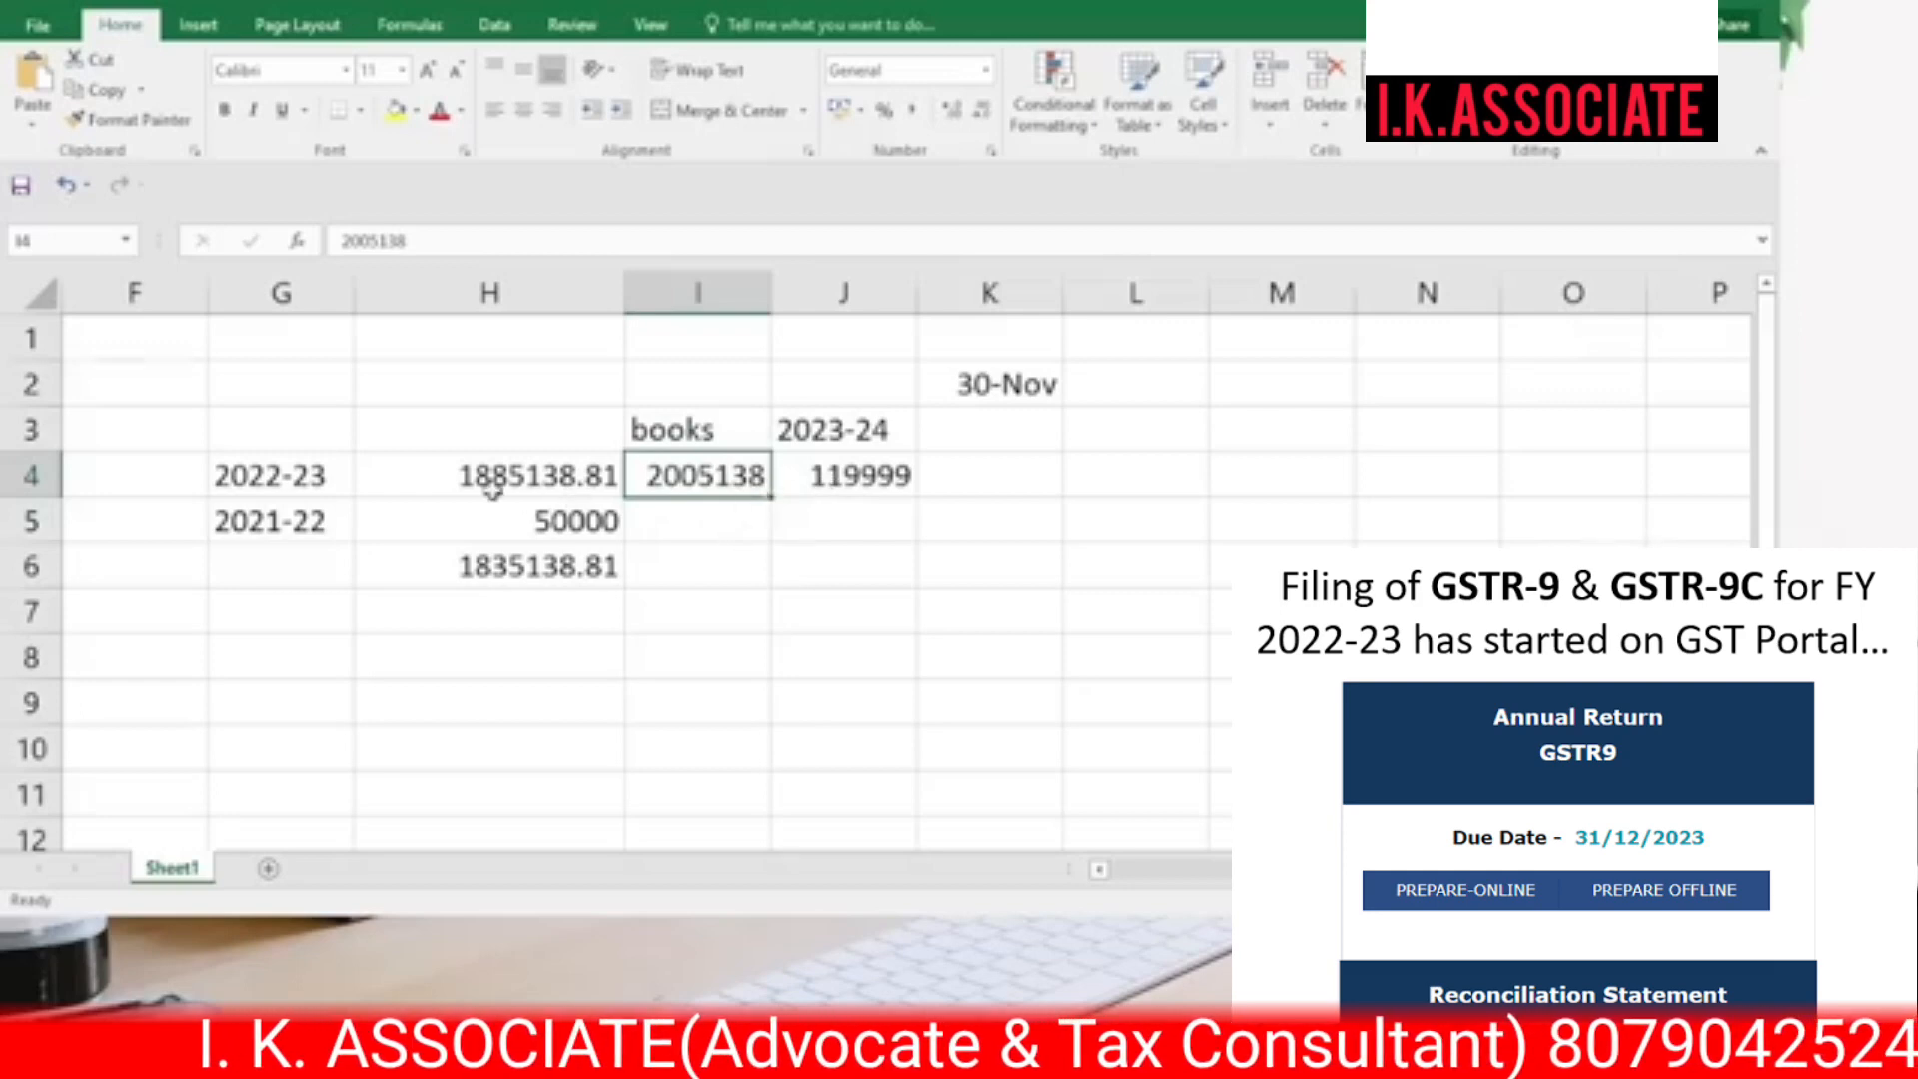
- Examine the 2022-23 amount, the H6 result and the 2023-24 difference against the year labels
{"action": "left_click", "coordinate": [504, 476]}
{"action": "key", "text": "Left"}
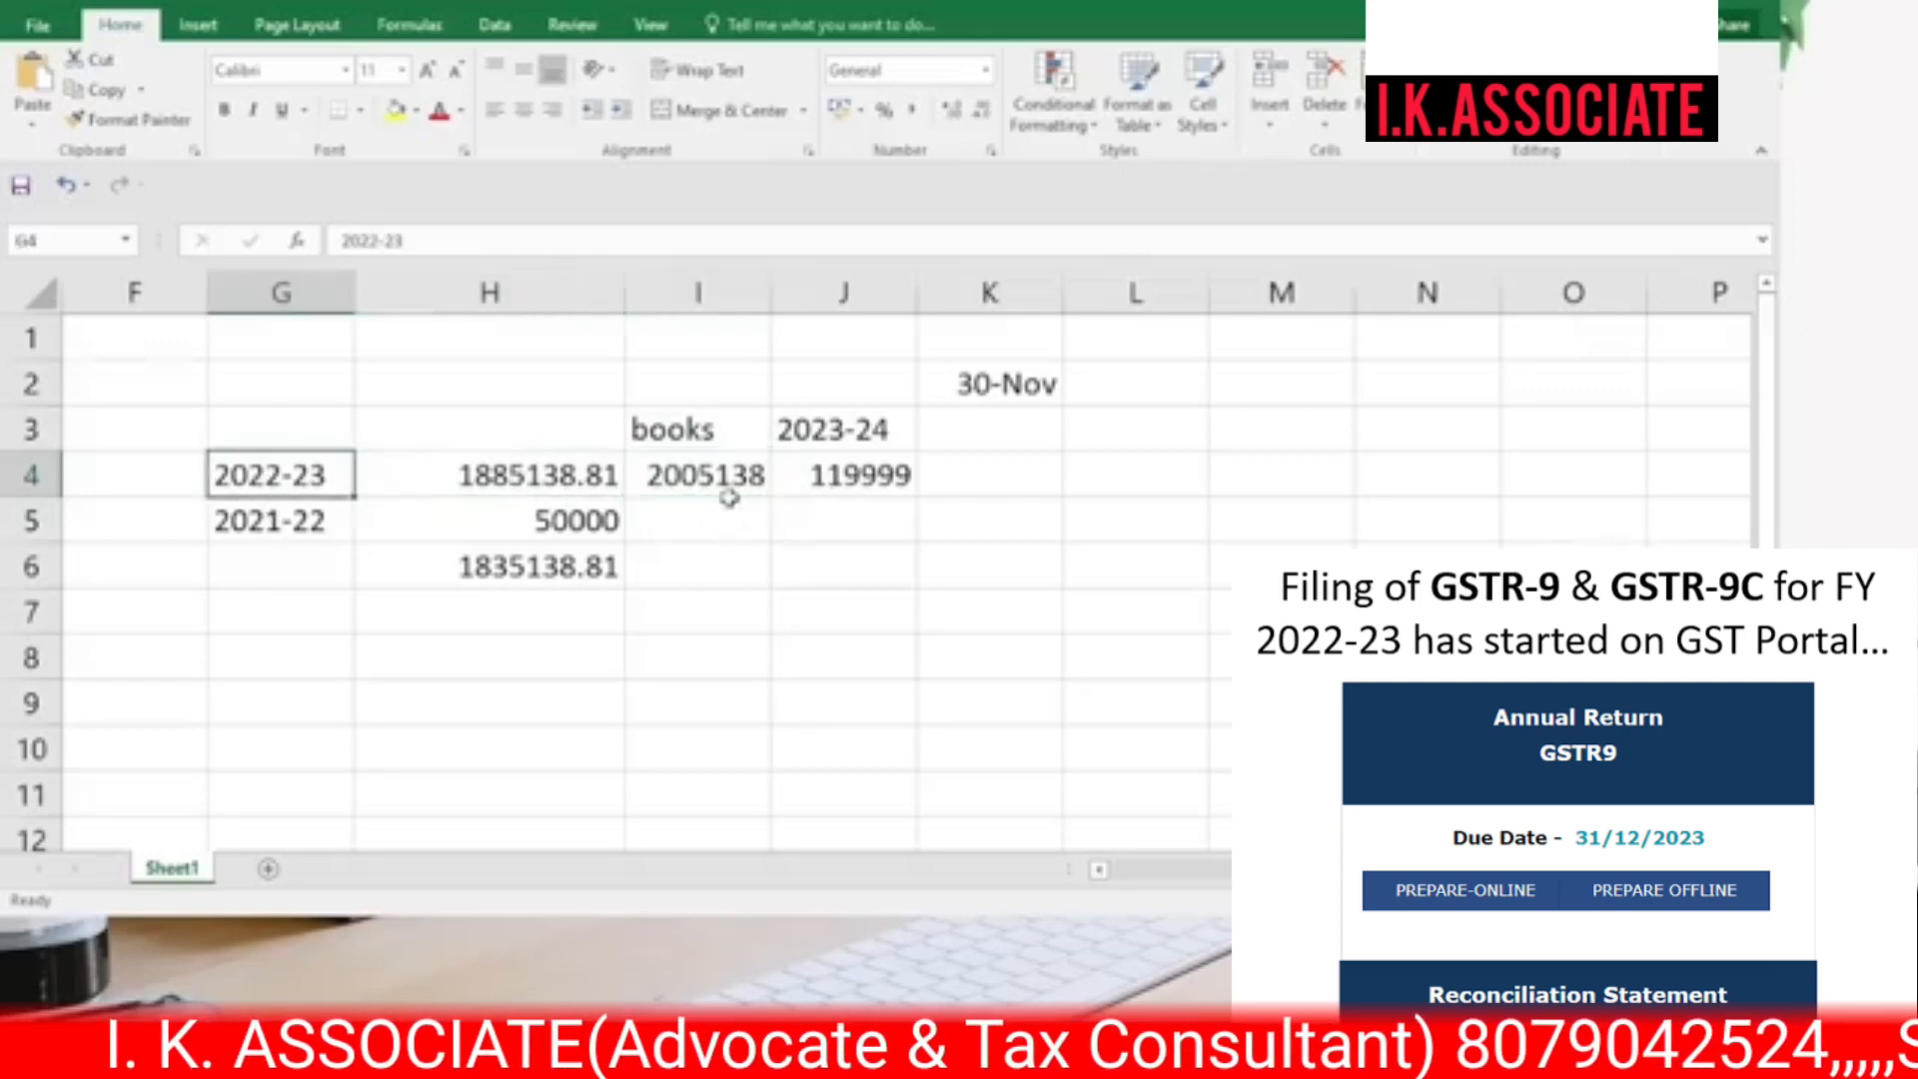
{"action": "left_click", "coordinate": [506, 479]}
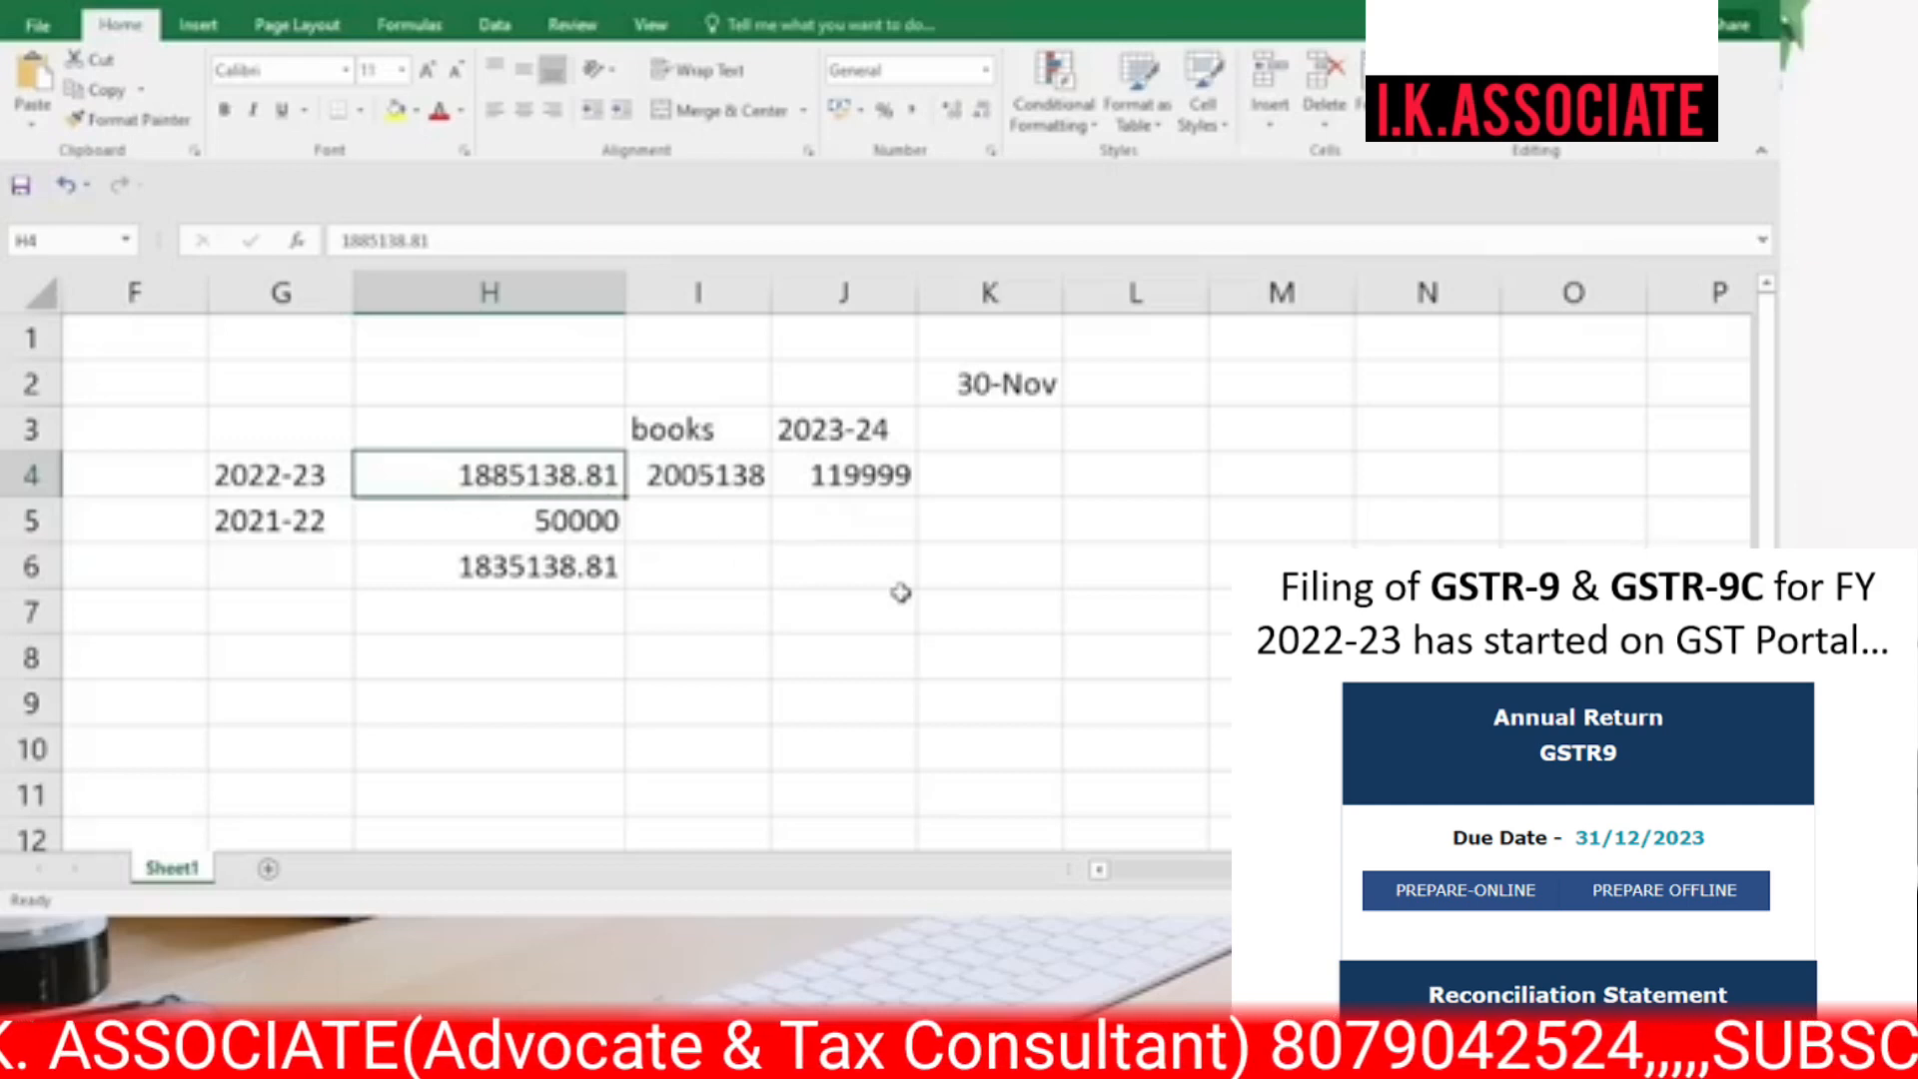
{"action": "left_click", "coordinate": [847, 473]}
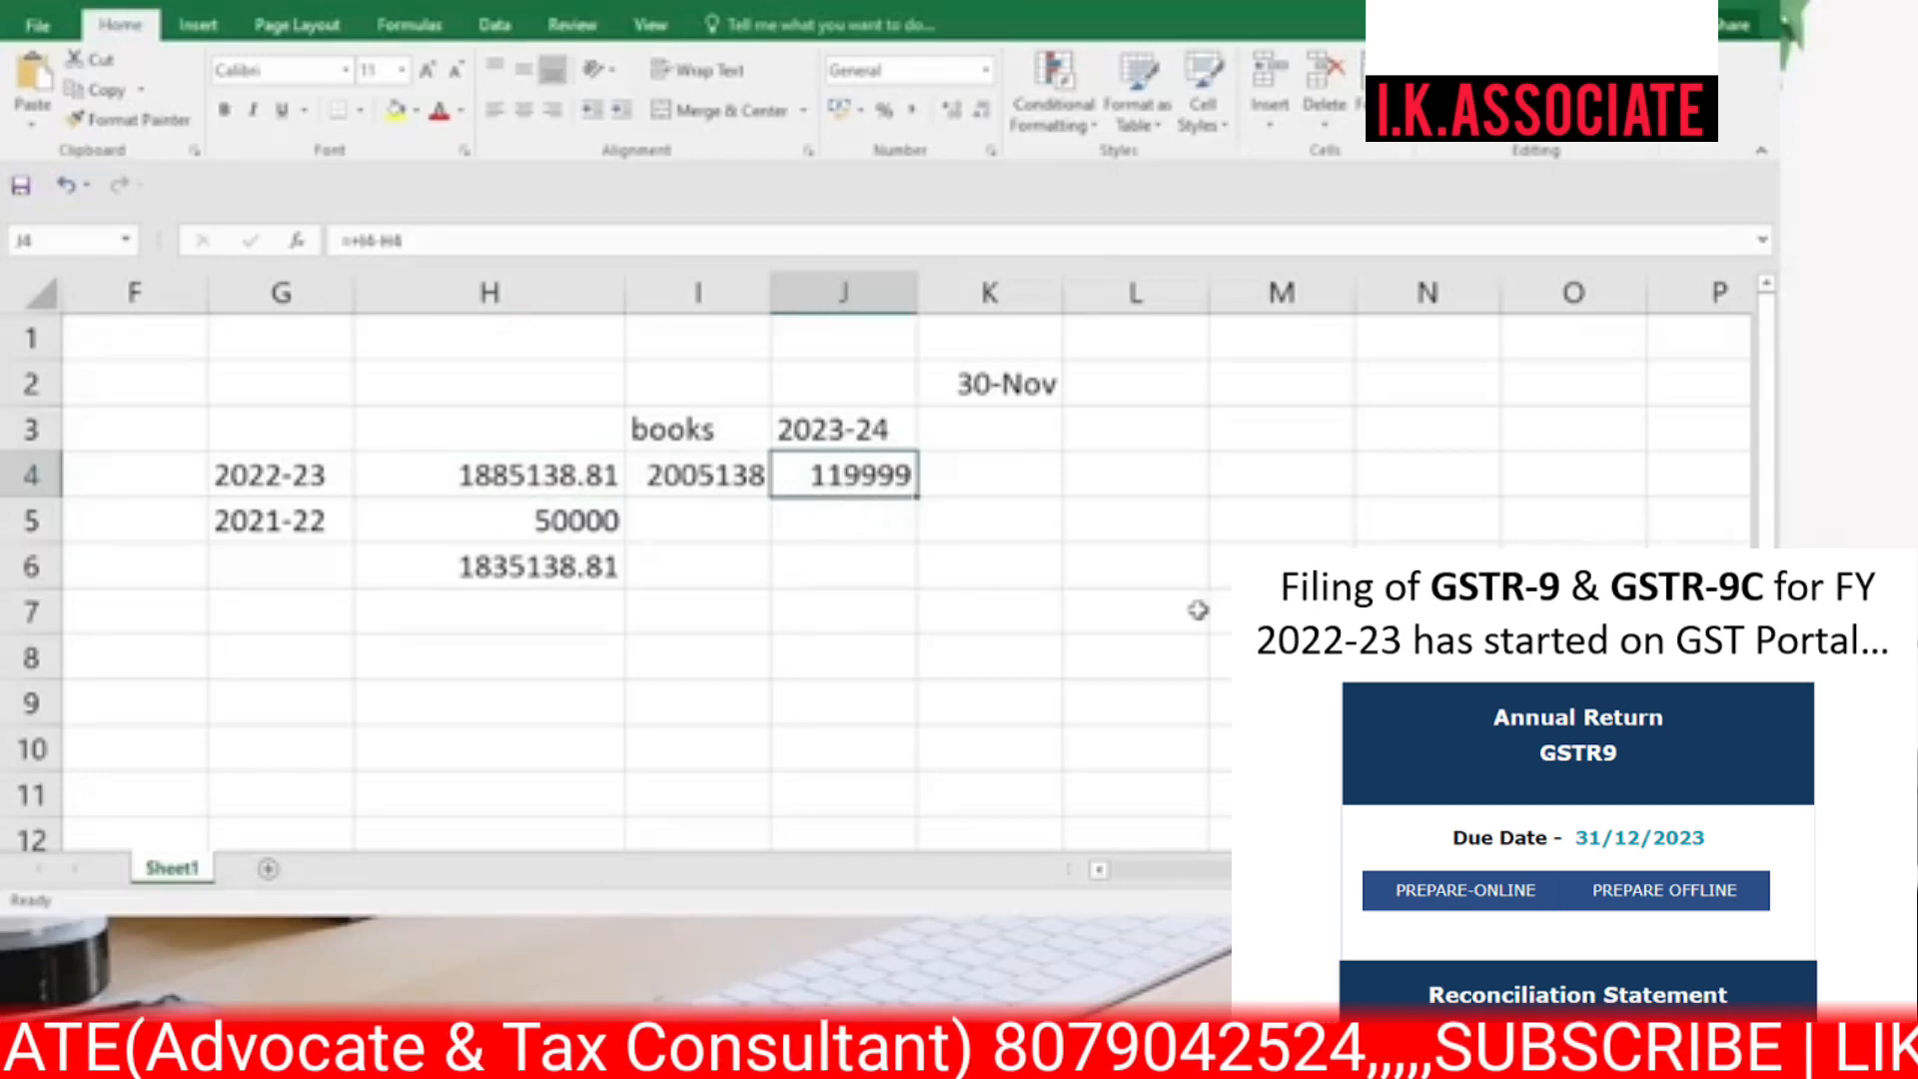
{"action": "left_click", "coordinate": [1164, 606]}
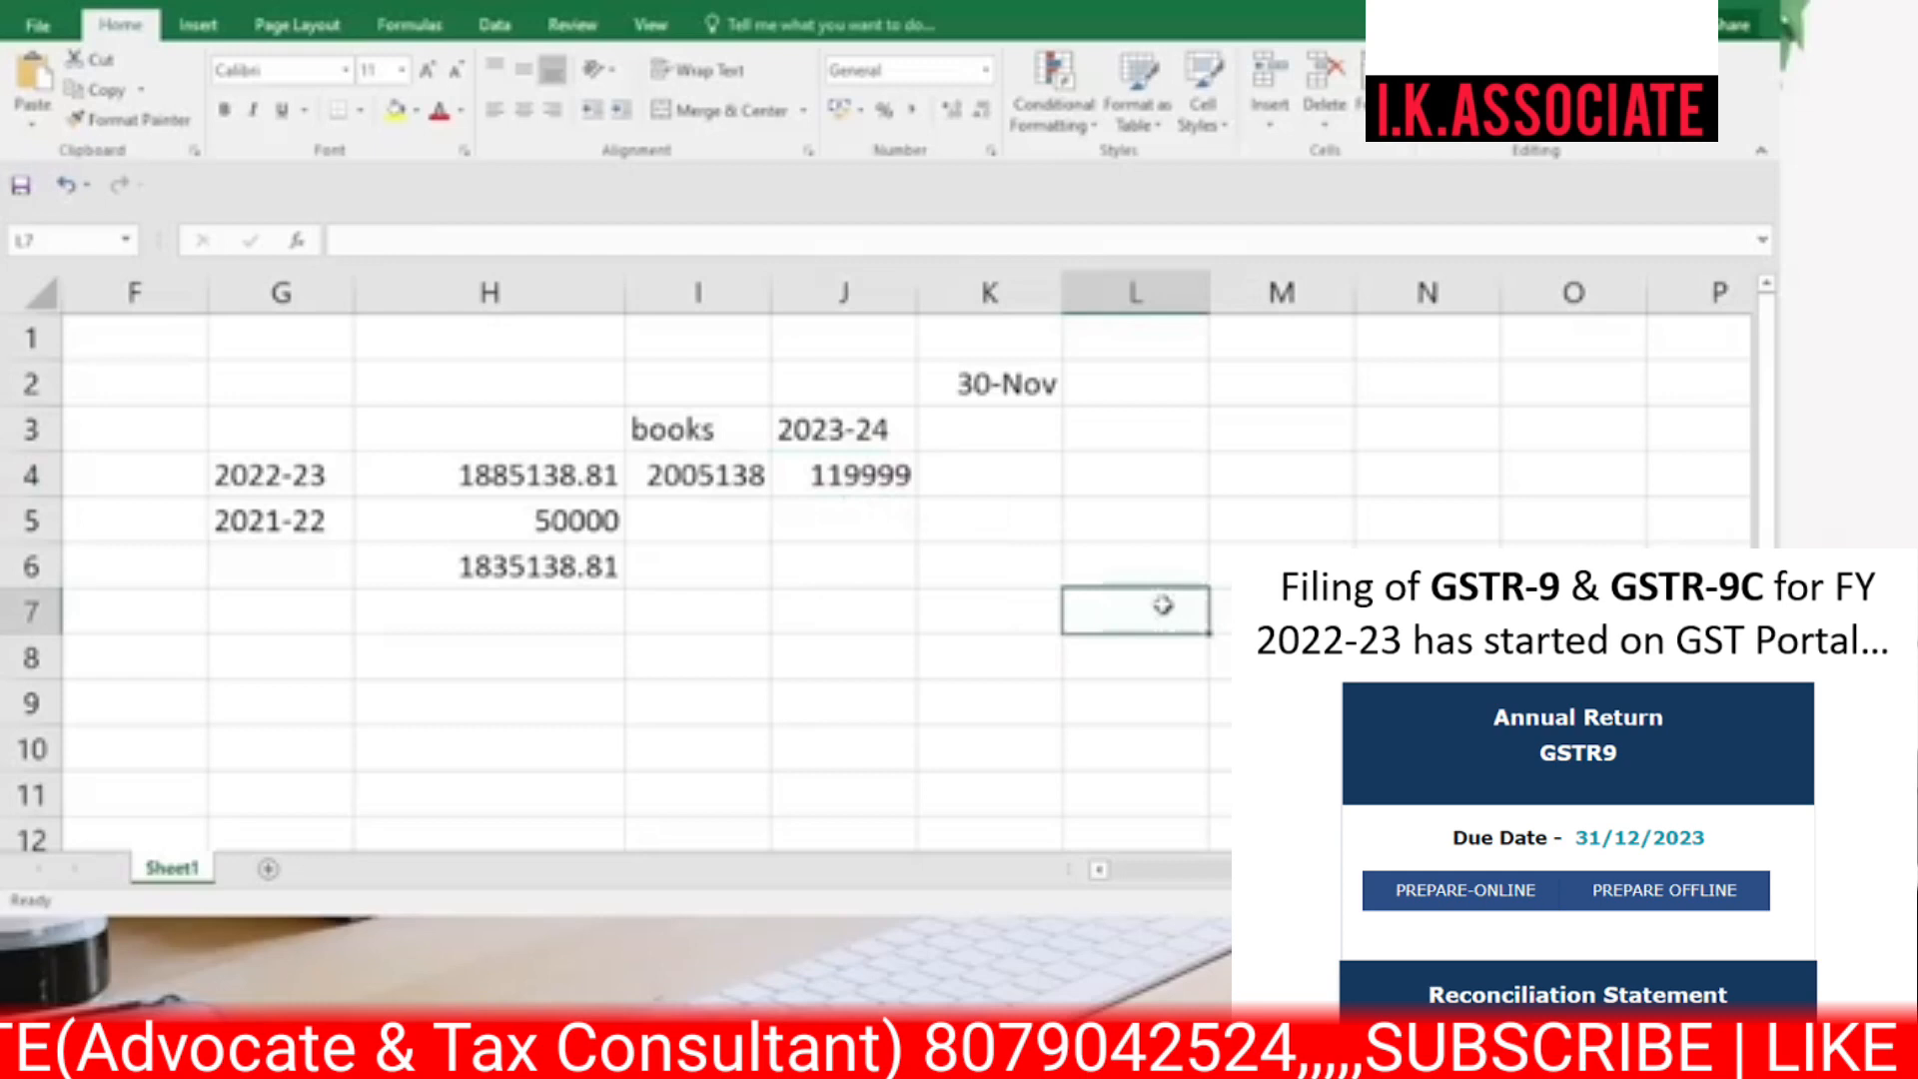
{"action": "left_click", "coordinate": [520, 490]}
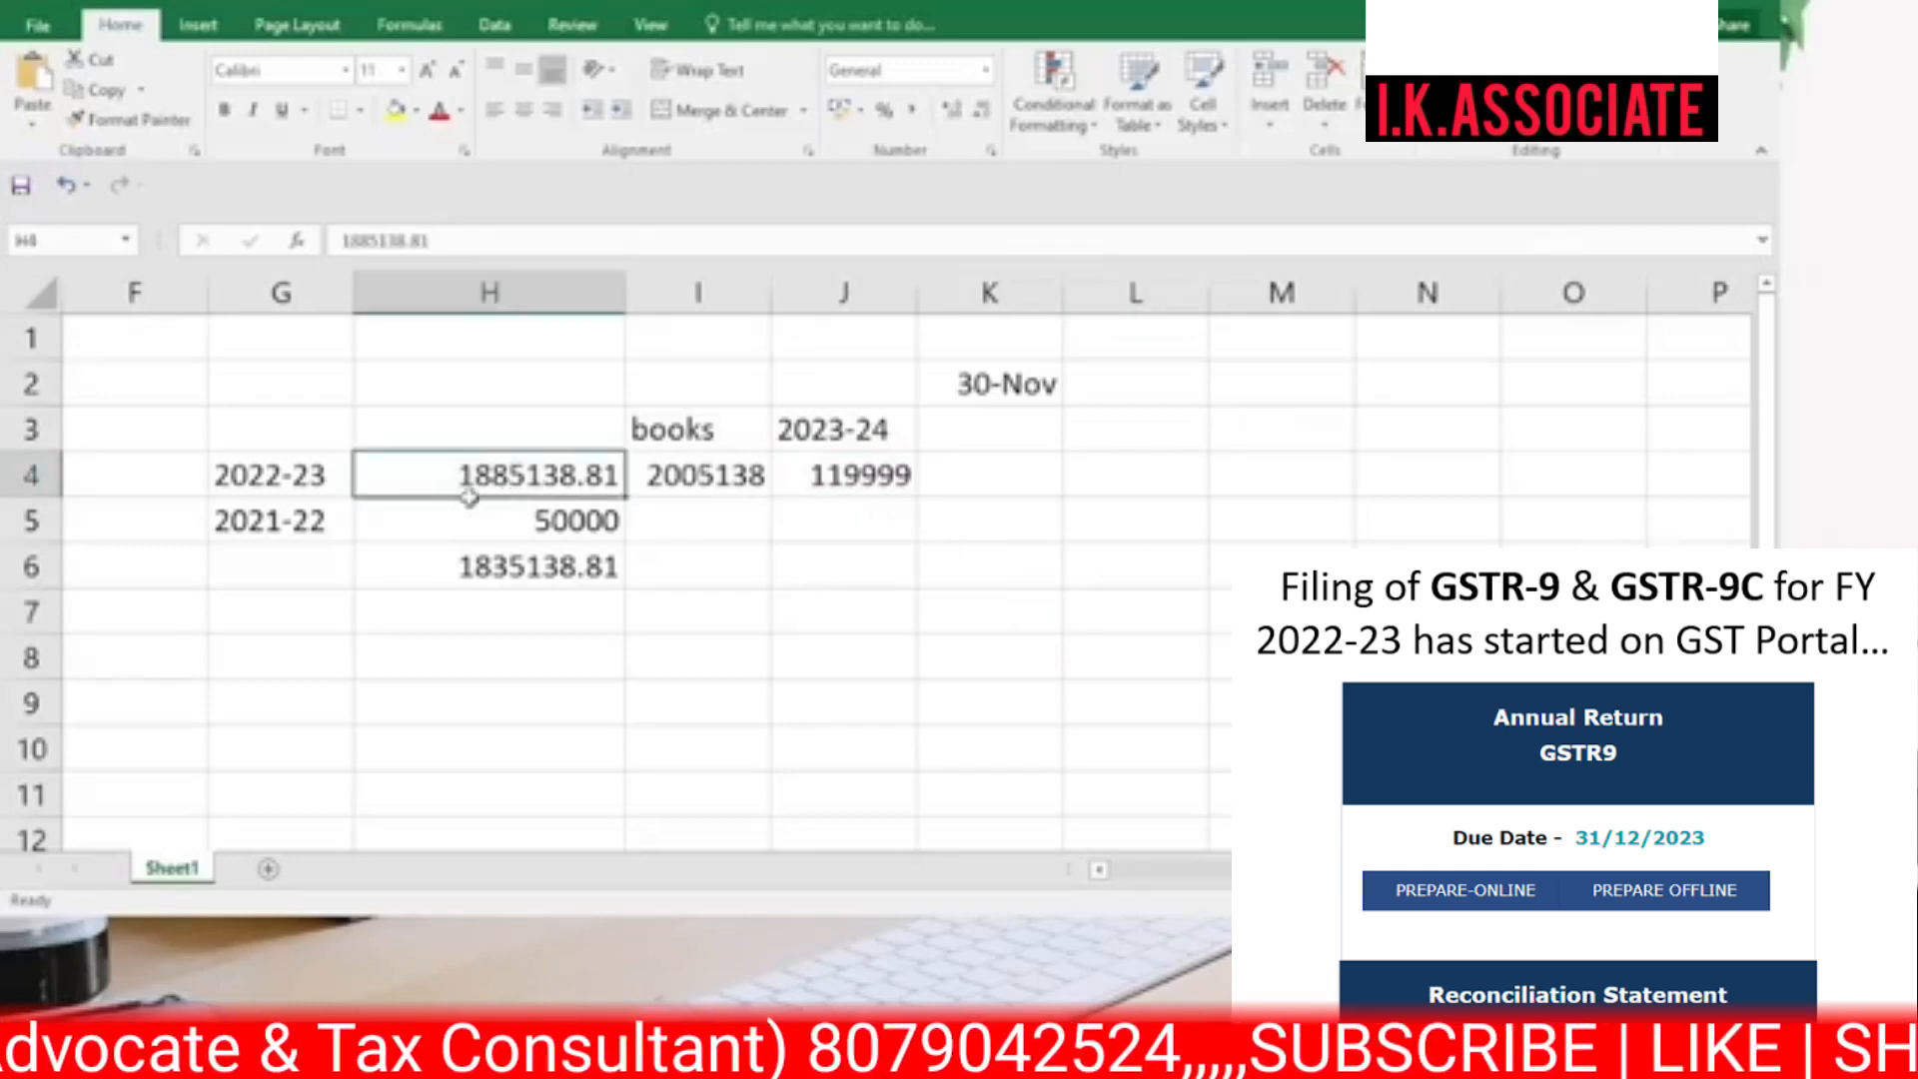
{"action": "left_click", "coordinate": [500, 555]}
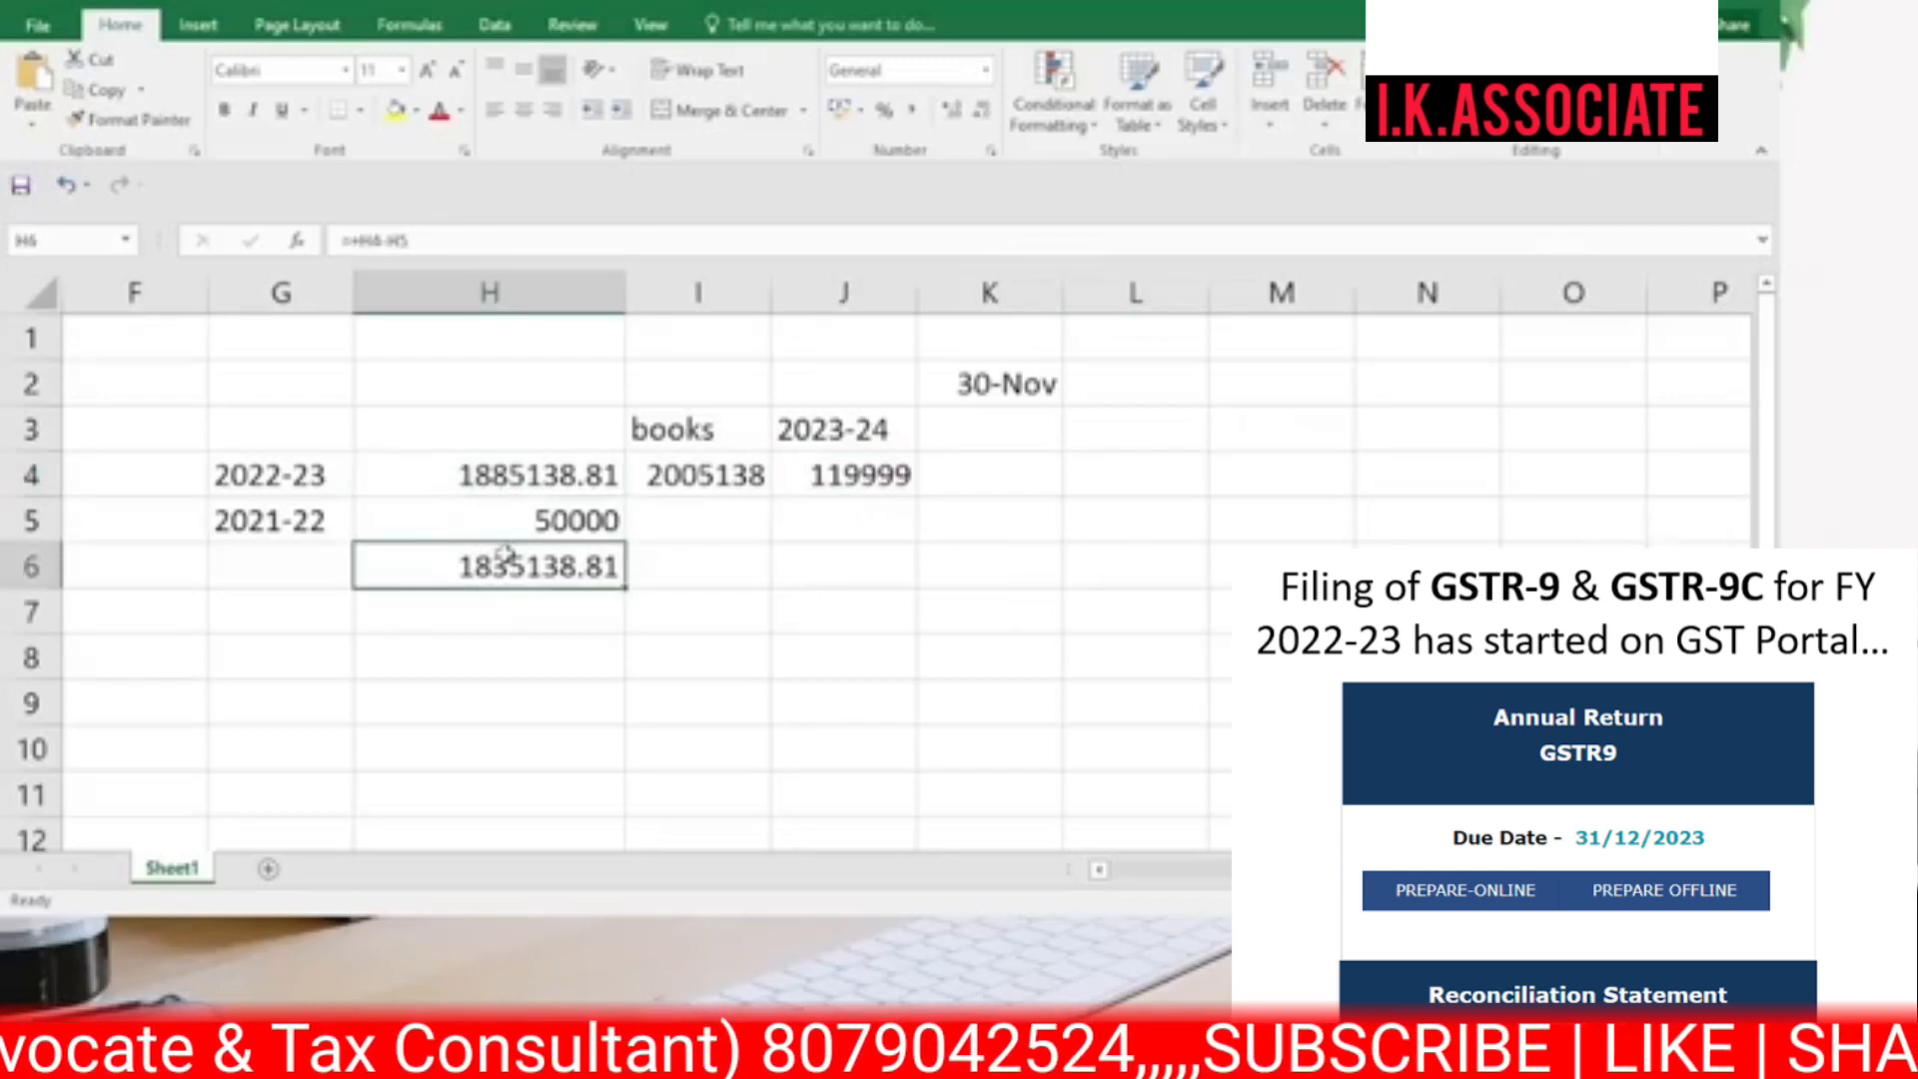
{"action": "left_click", "coordinate": [309, 465]}
{"action": "left_click", "coordinate": [488, 574]}
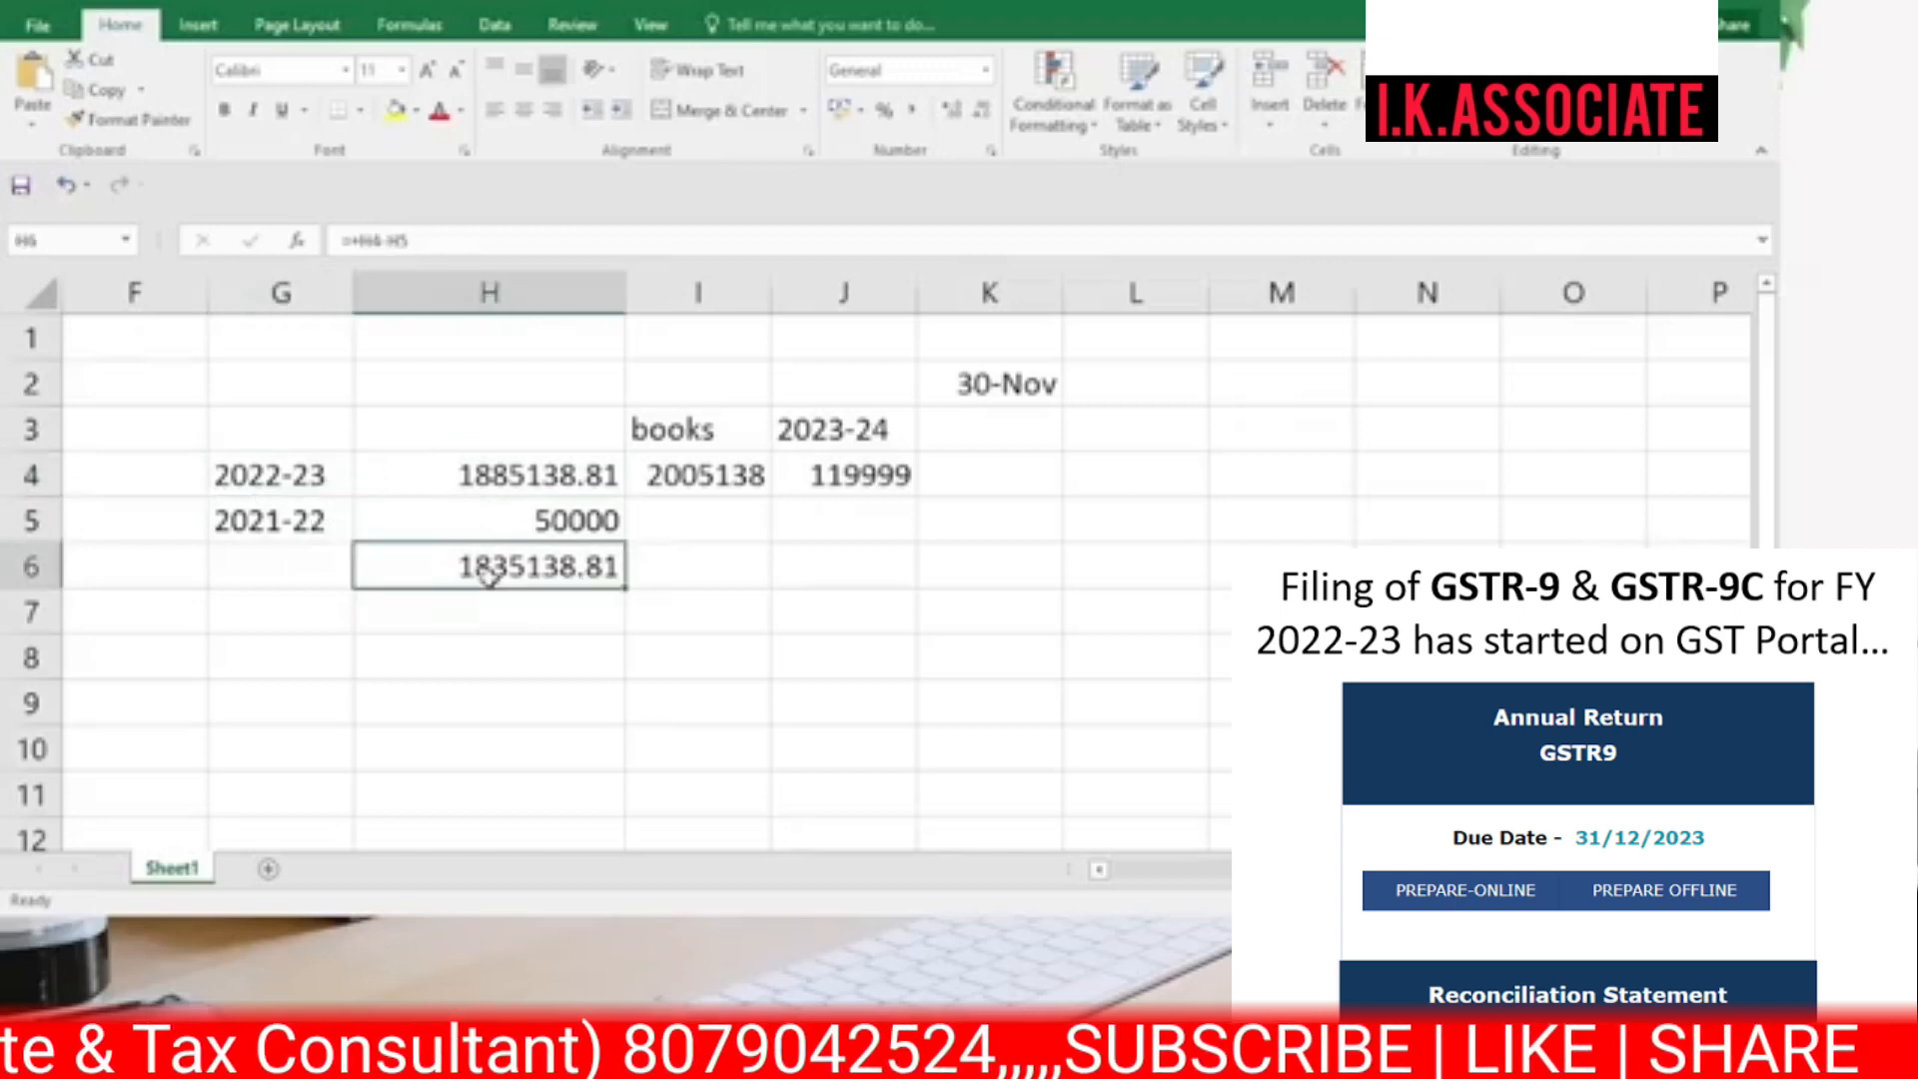
{"action": "left_click", "coordinate": [298, 484]}
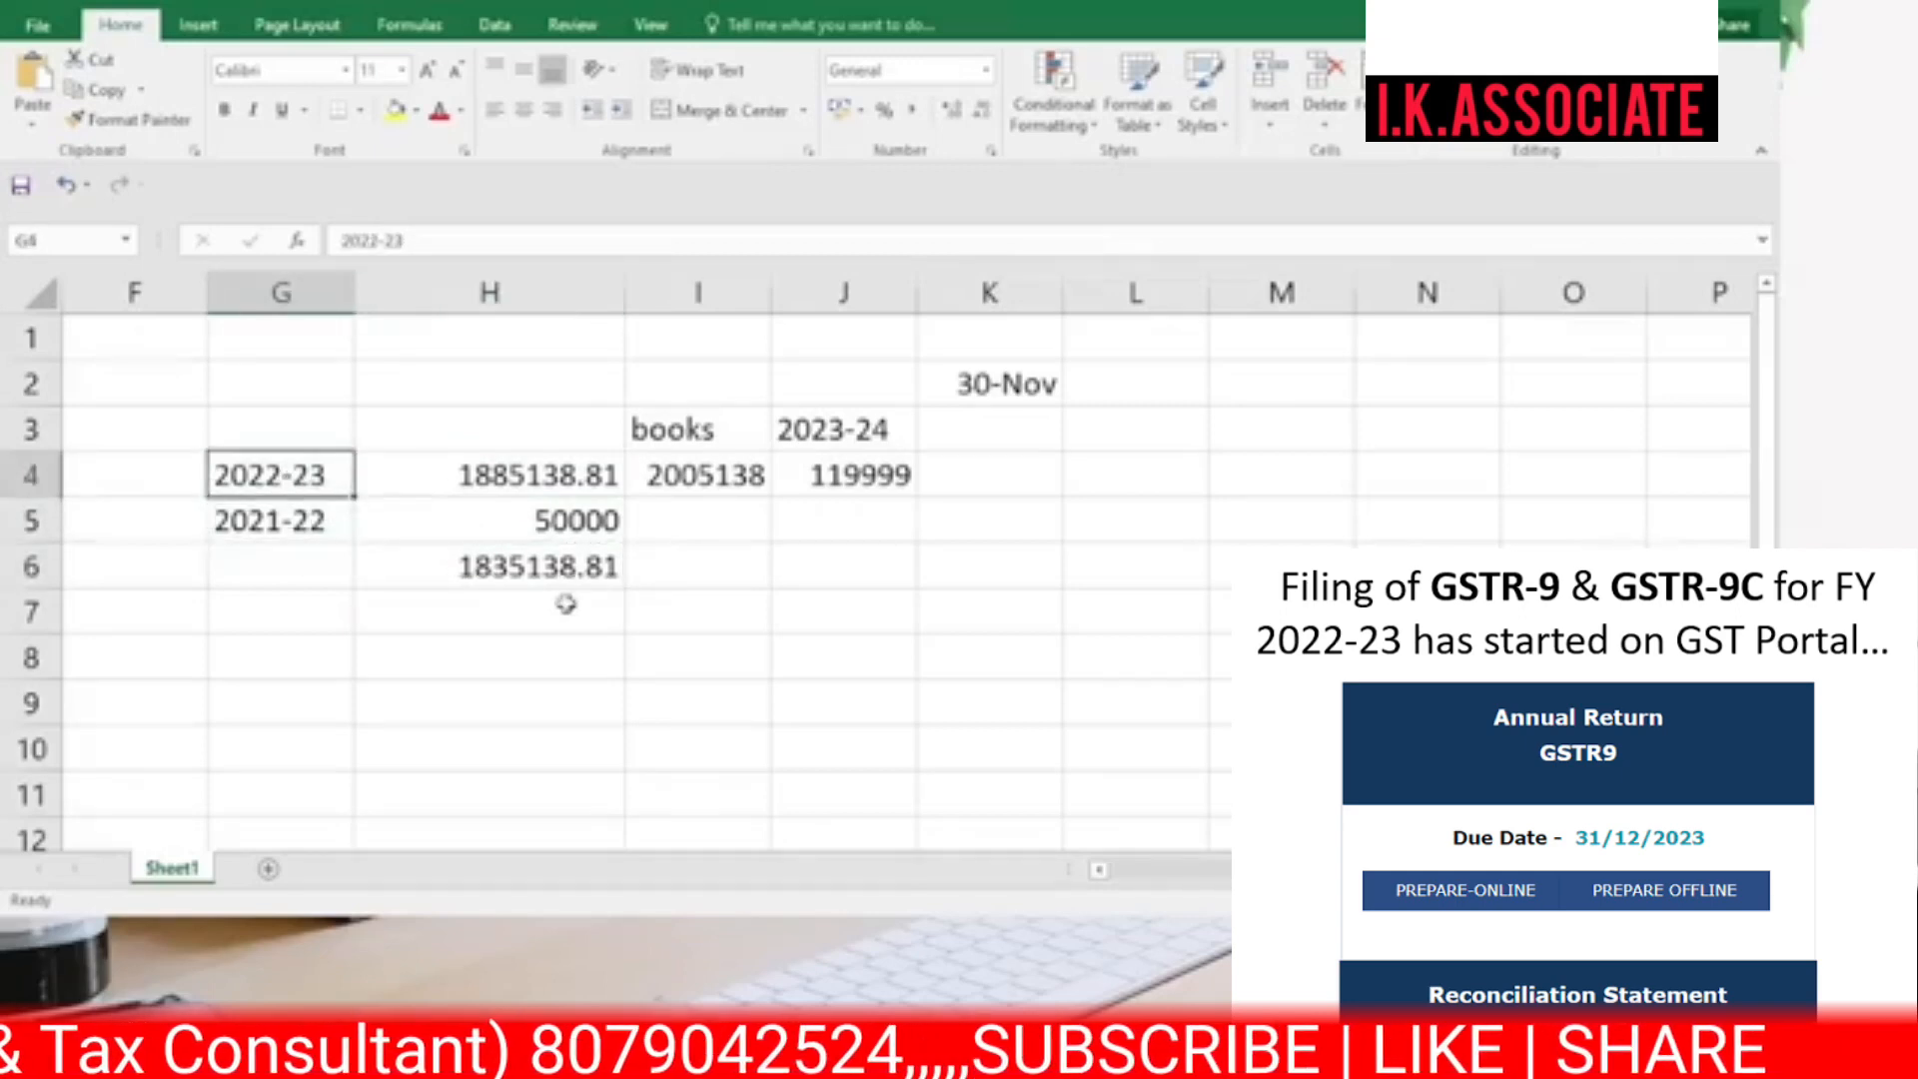
{"action": "left_click", "coordinate": [575, 572]}
{"action": "left_click", "coordinate": [275, 478]}
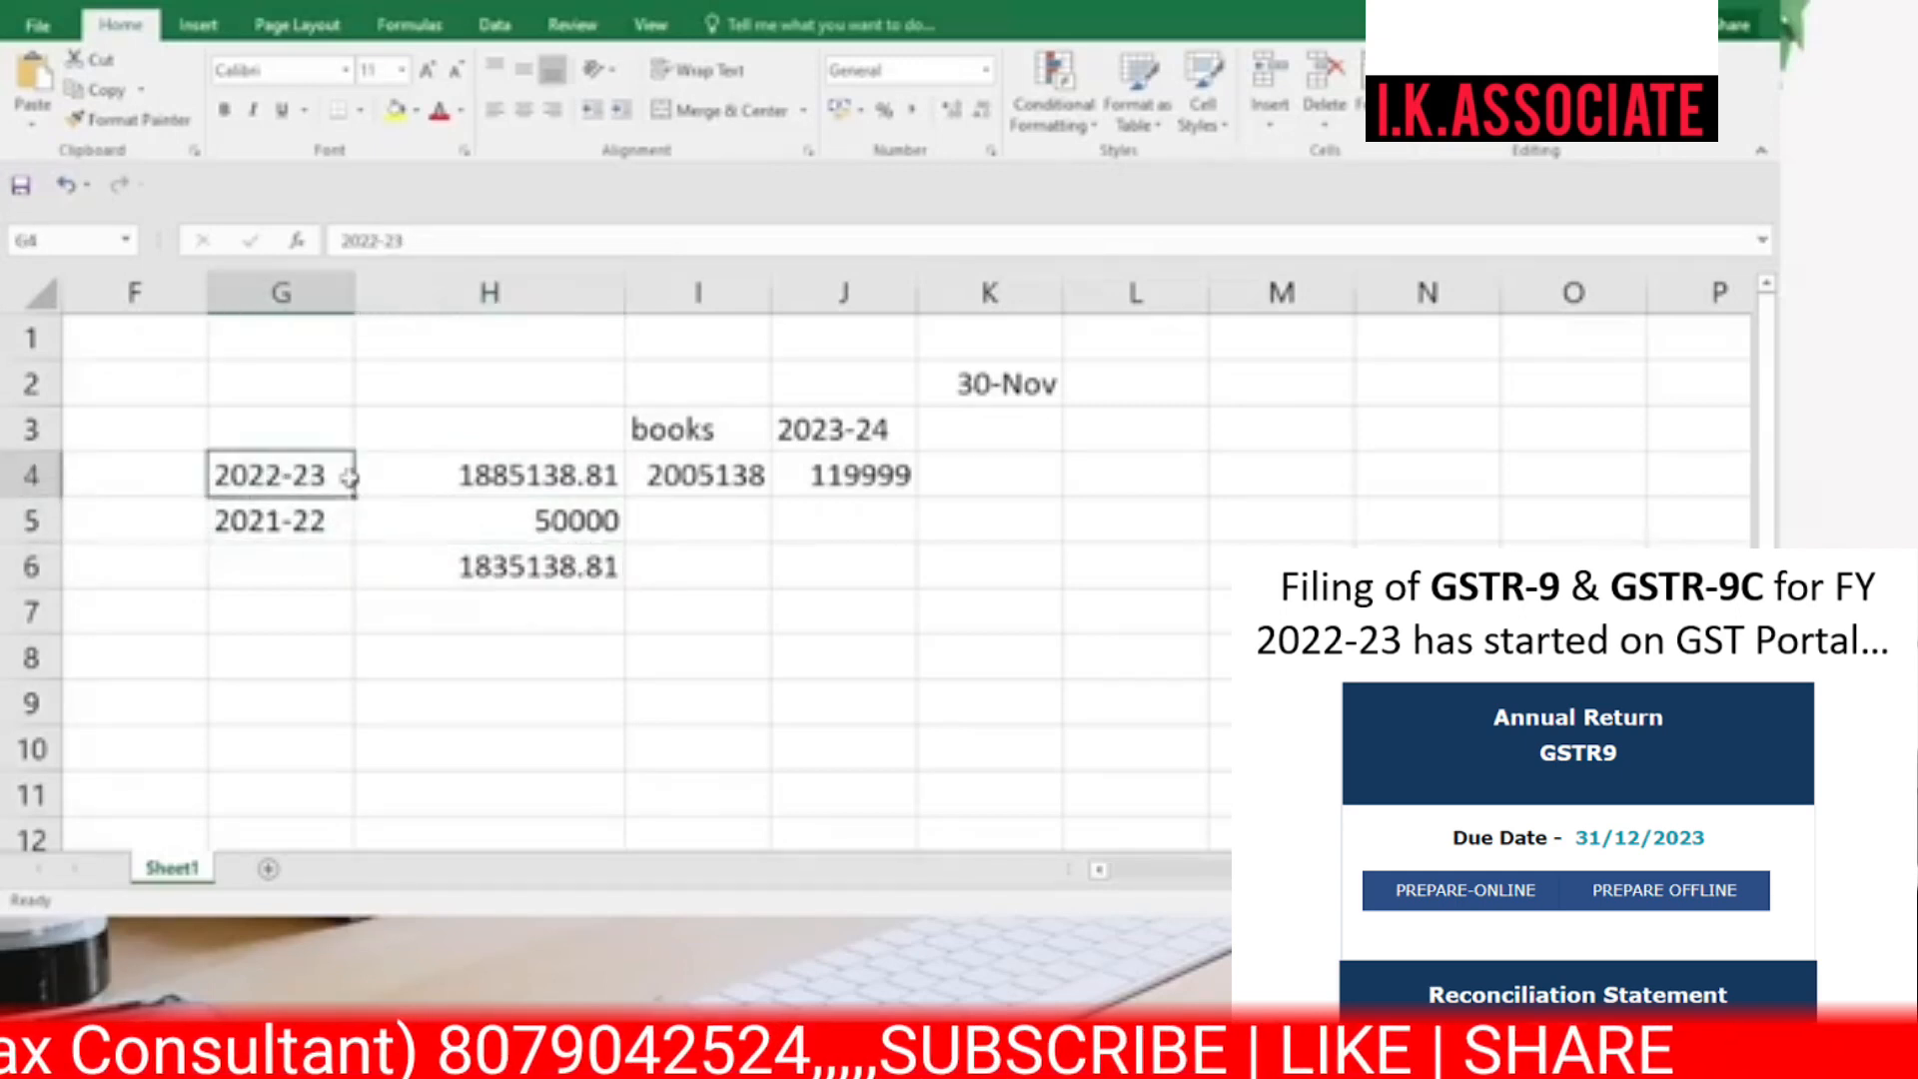
{"action": "left_click", "coordinate": [908, 441]}
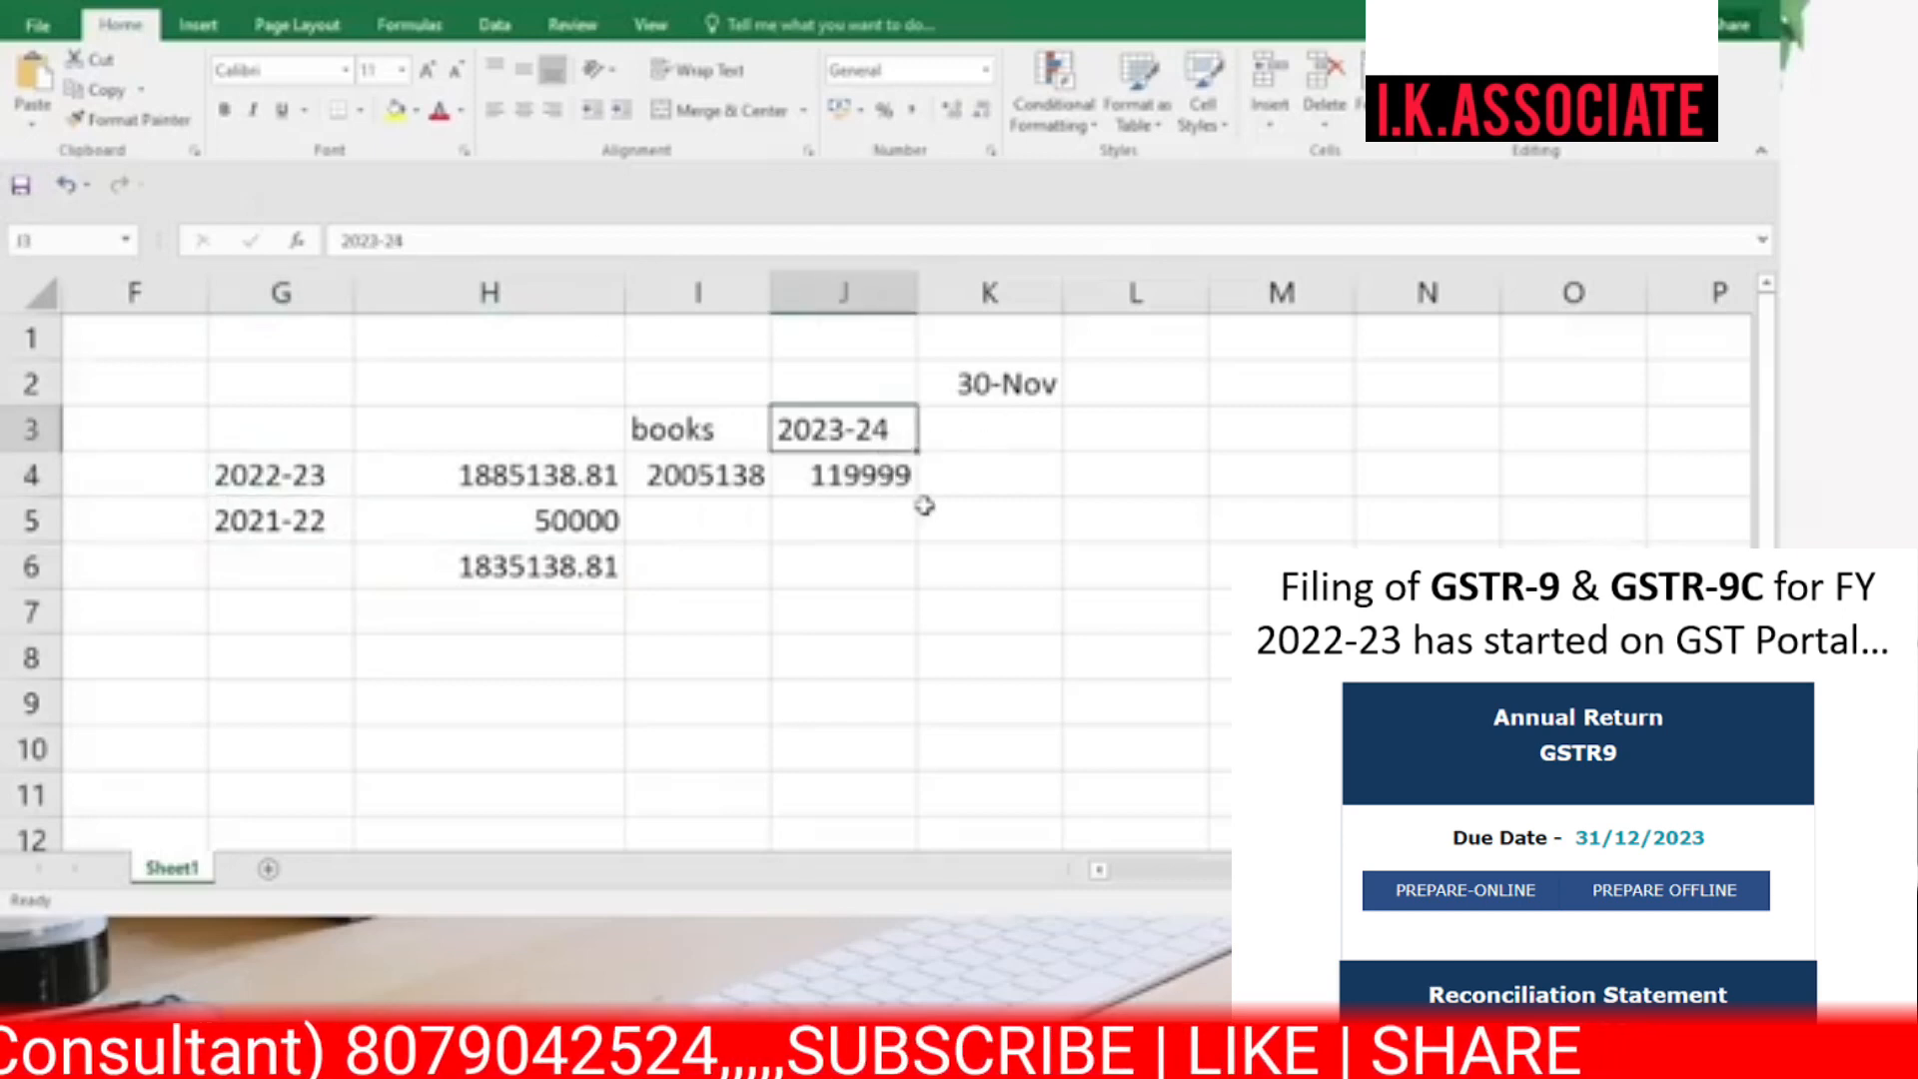
- Enter 10 in K4 and 14 in L4, beside the 2023-24 difference
{"action": "left_click", "coordinate": [980, 485]}
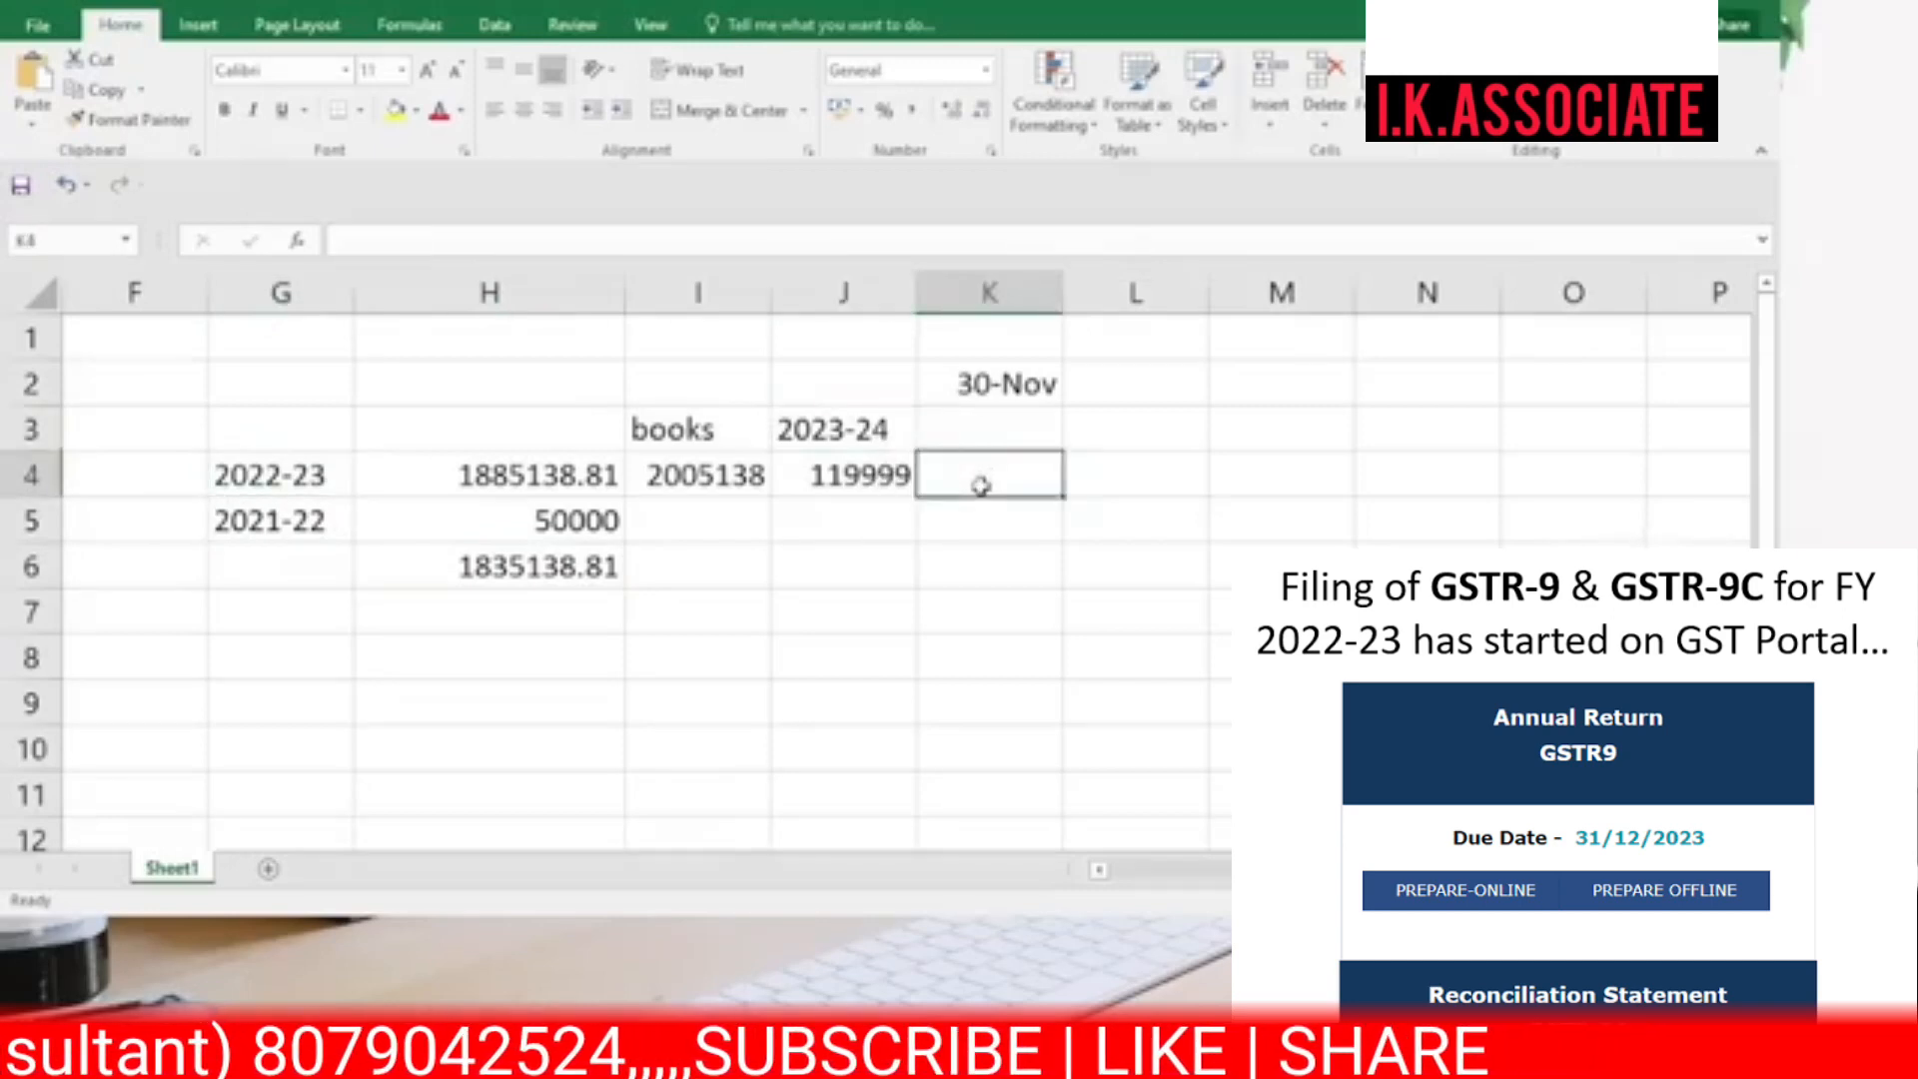
{"action": "type", "text": "10"}
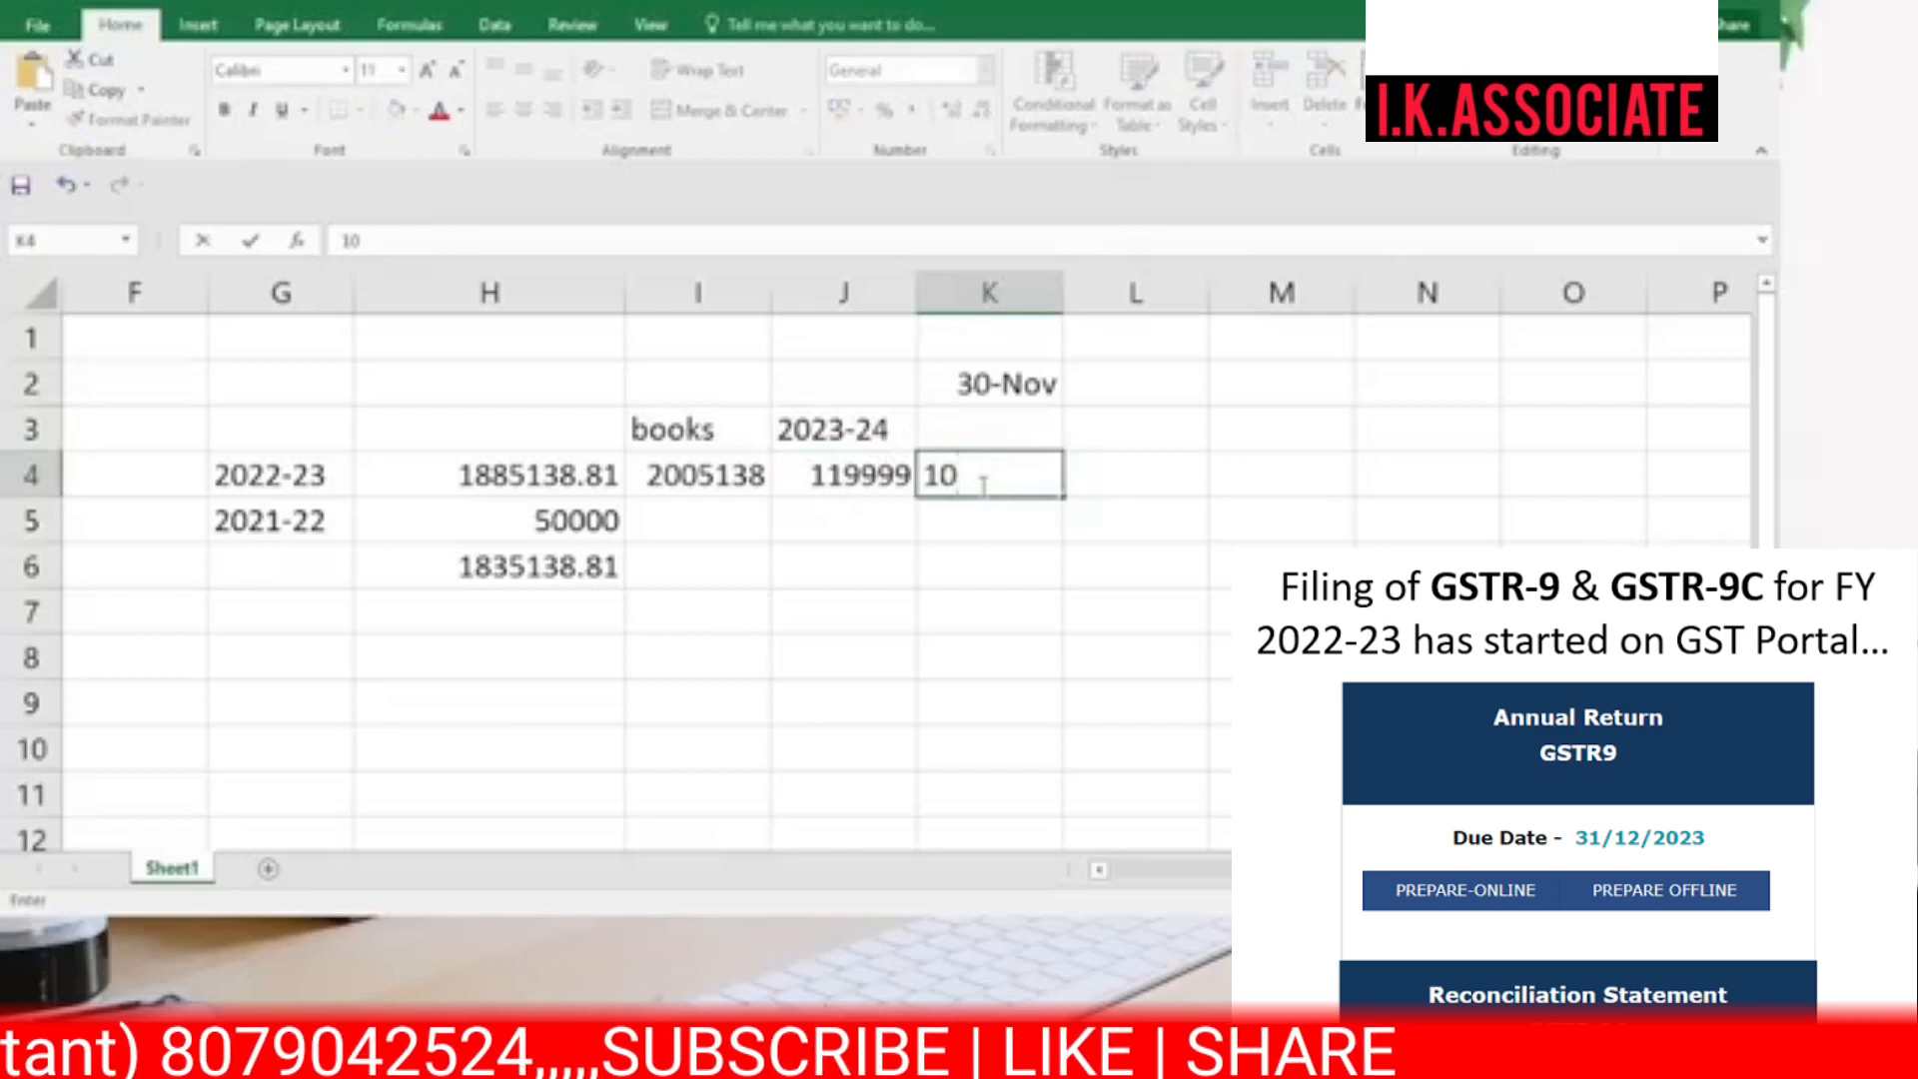
{"action": "key", "text": "Return"}
{"action": "key", "text": "Right"}
{"action": "key", "text": "Up"}
{"action": "type", "text": "1"}
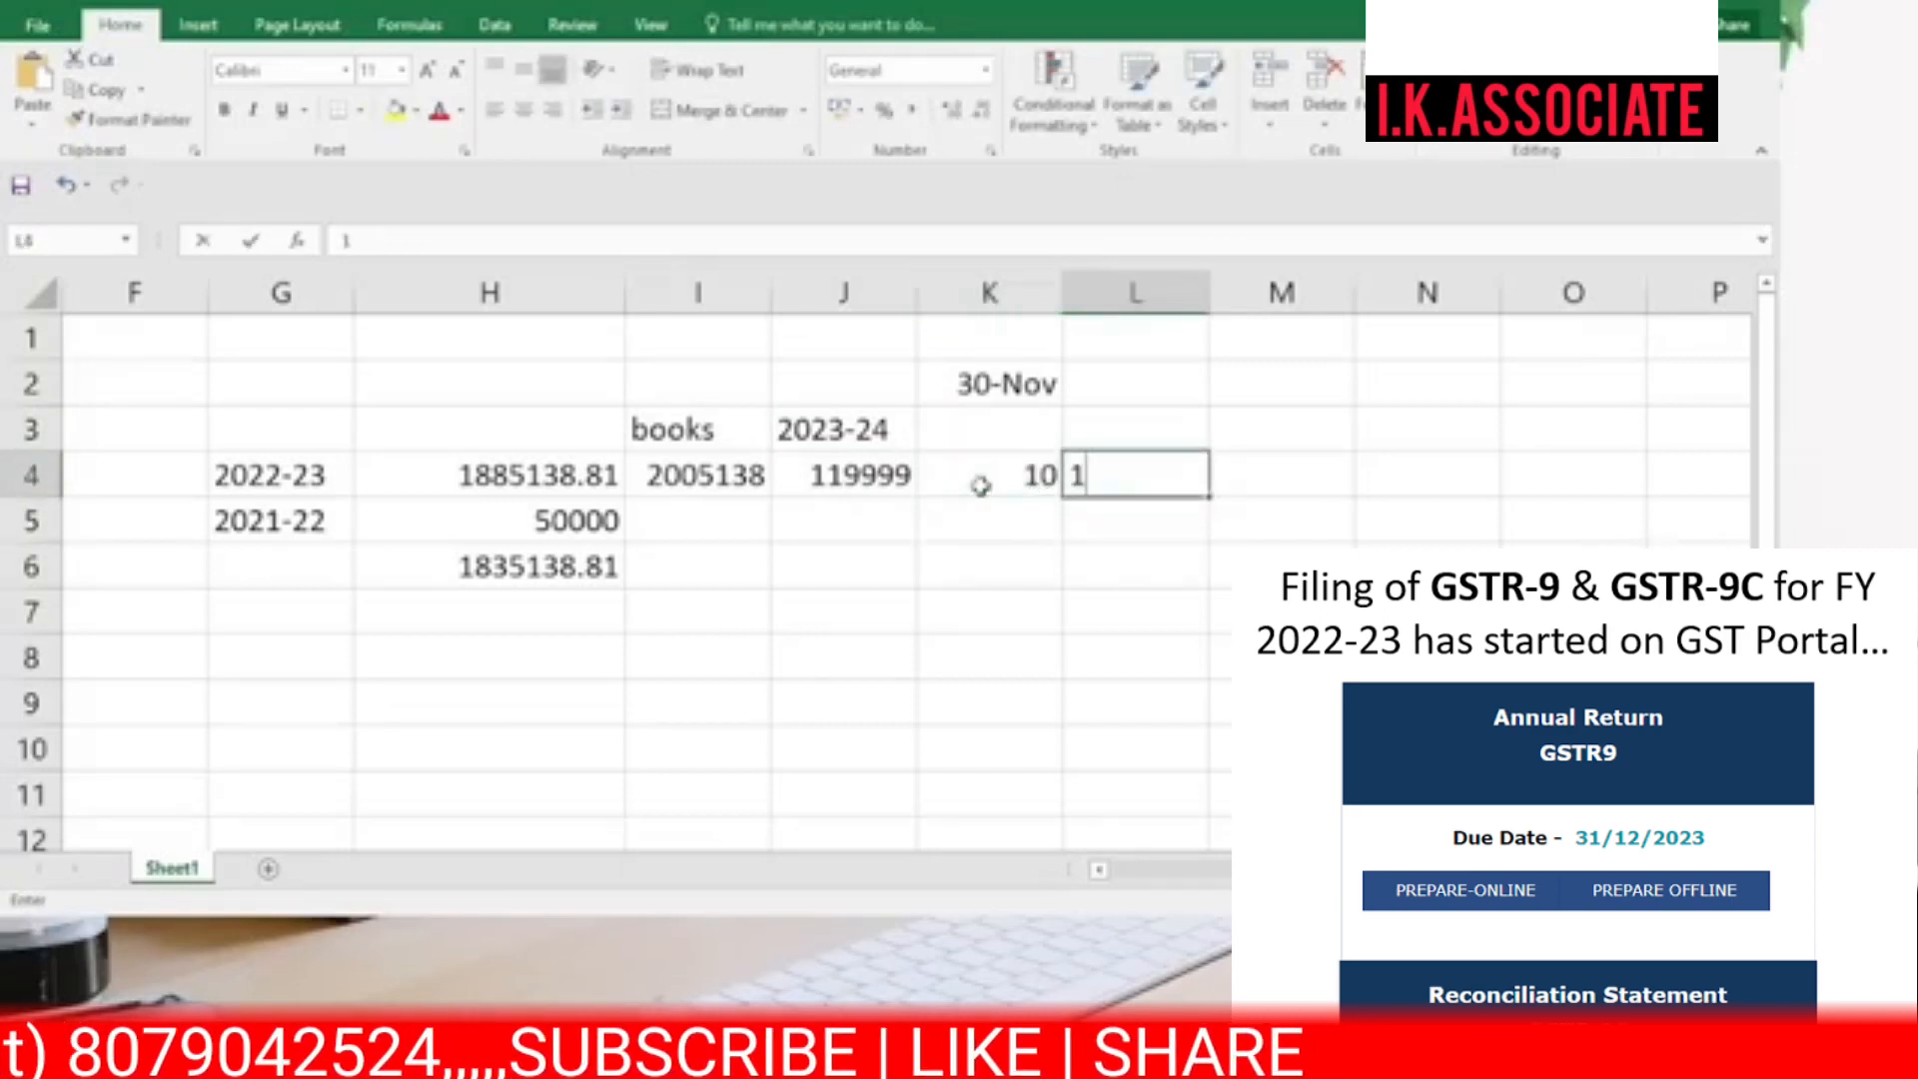
{"action": "type", "text": "4"}
{"action": "key", "text": "Return"}
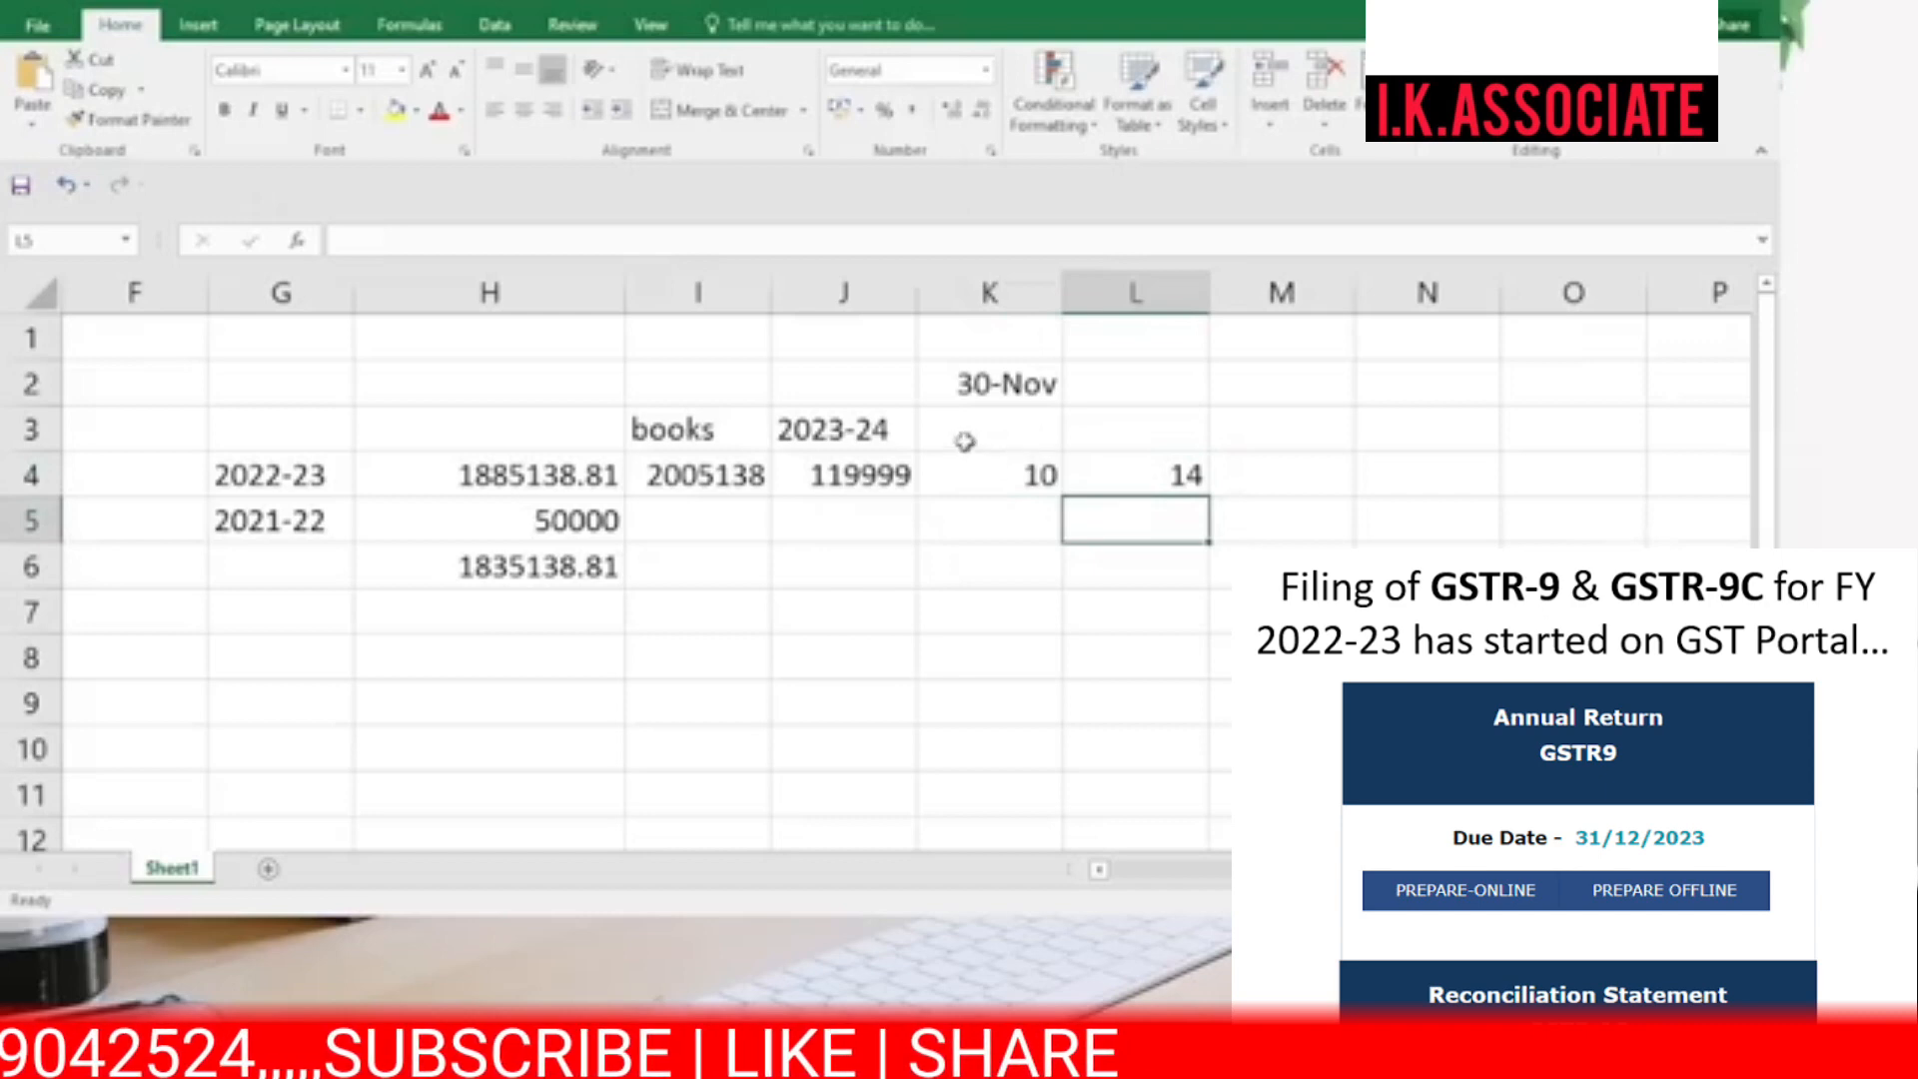
- Switch to the GST portal and review GSTR-9 table 4, from B2C and B2B supplies through reverse-charge inward supplies to credit notes and amendments
{"action": "key", "text": "alt+Tab"}
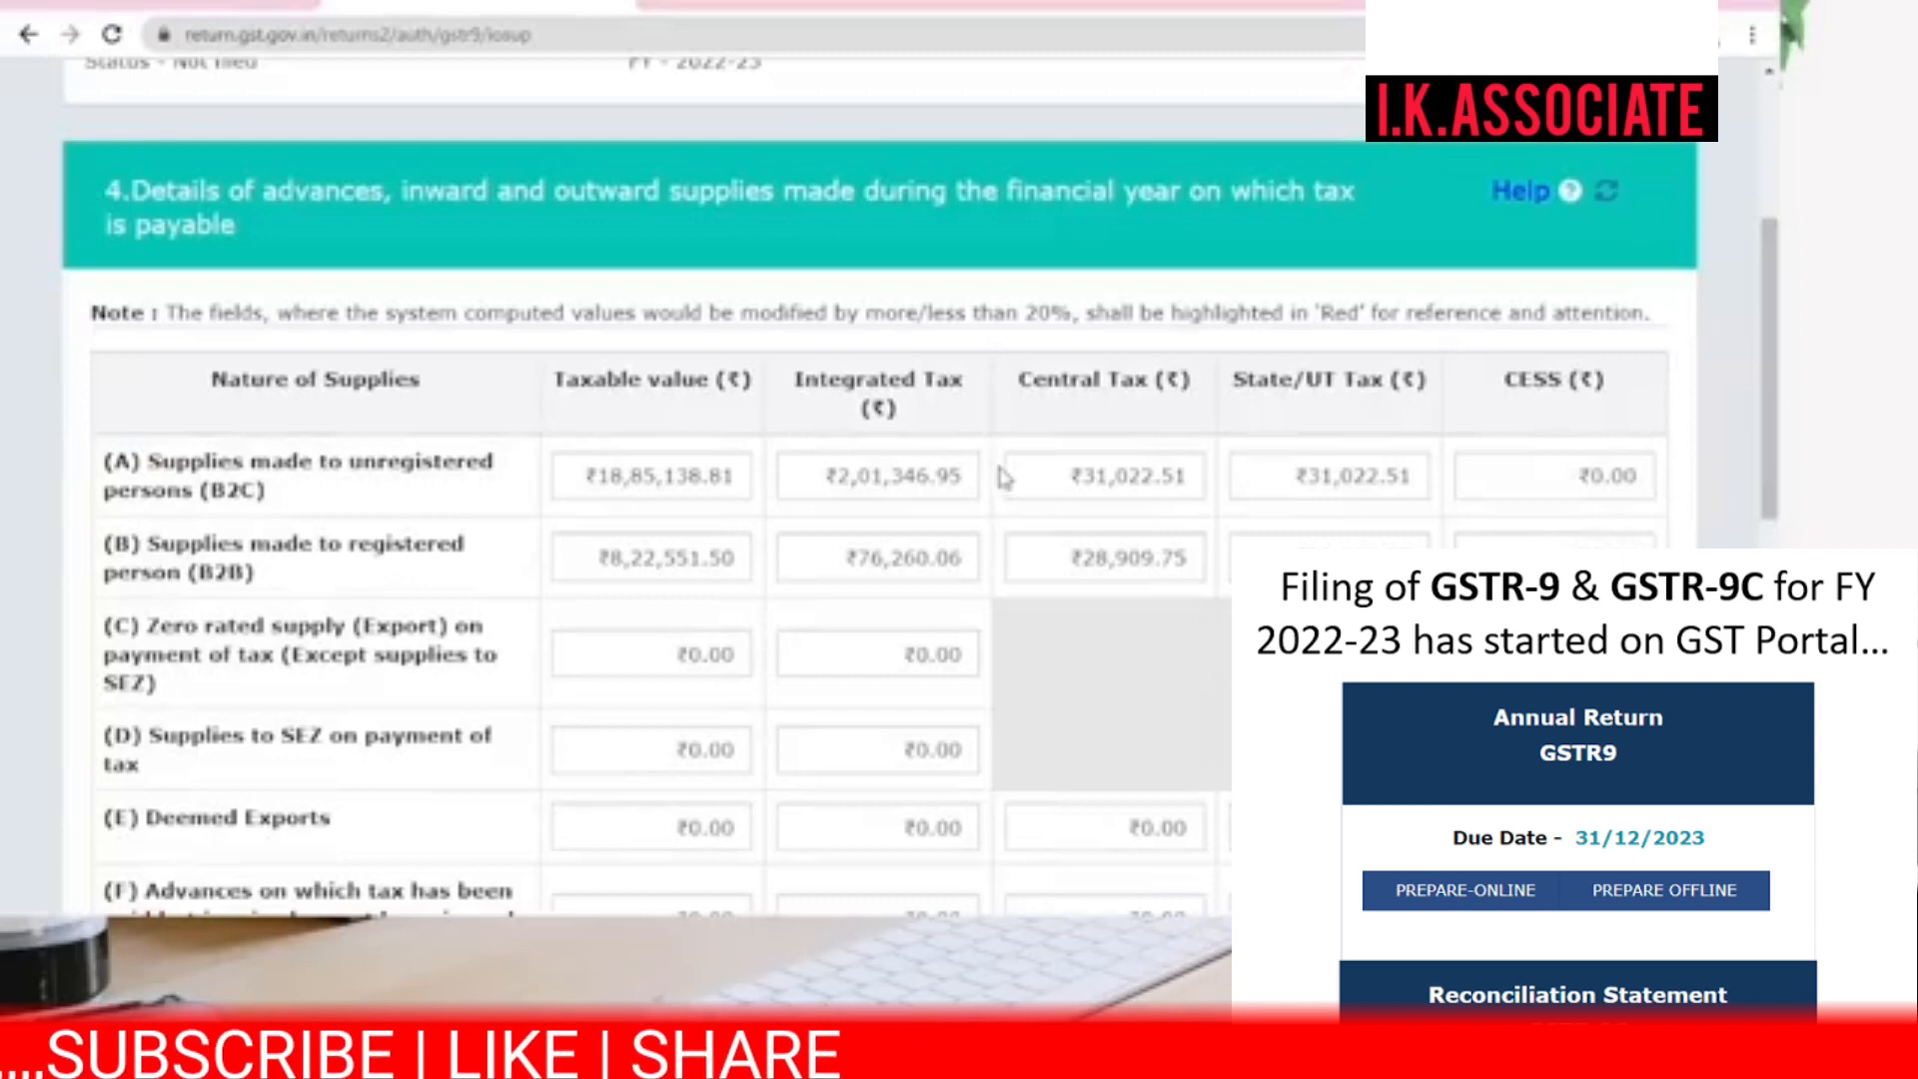
{"action": "scroll", "coordinate": [928, 491], "scroll_direction": "down", "scroll_amount": 1}
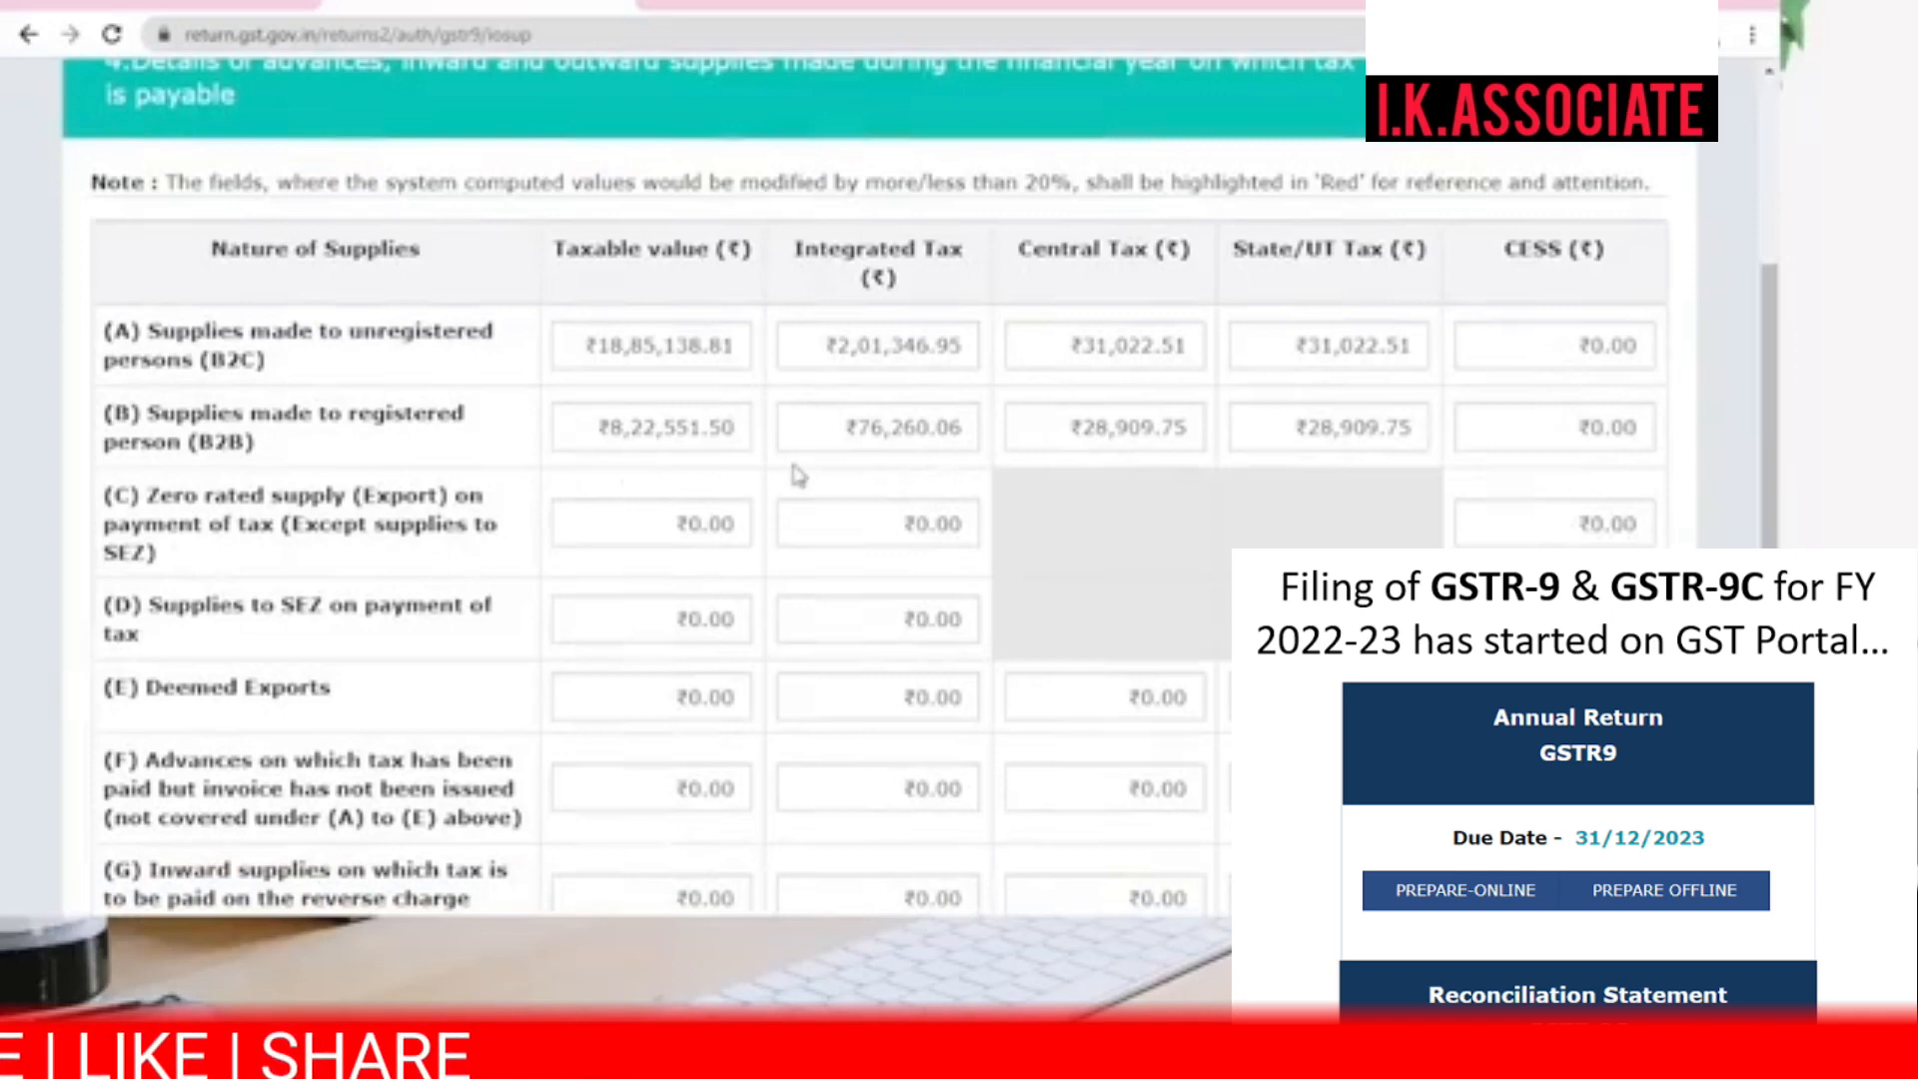
{"action": "scroll", "coordinate": [304, 318], "scroll_direction": "down", "scroll_amount": 1}
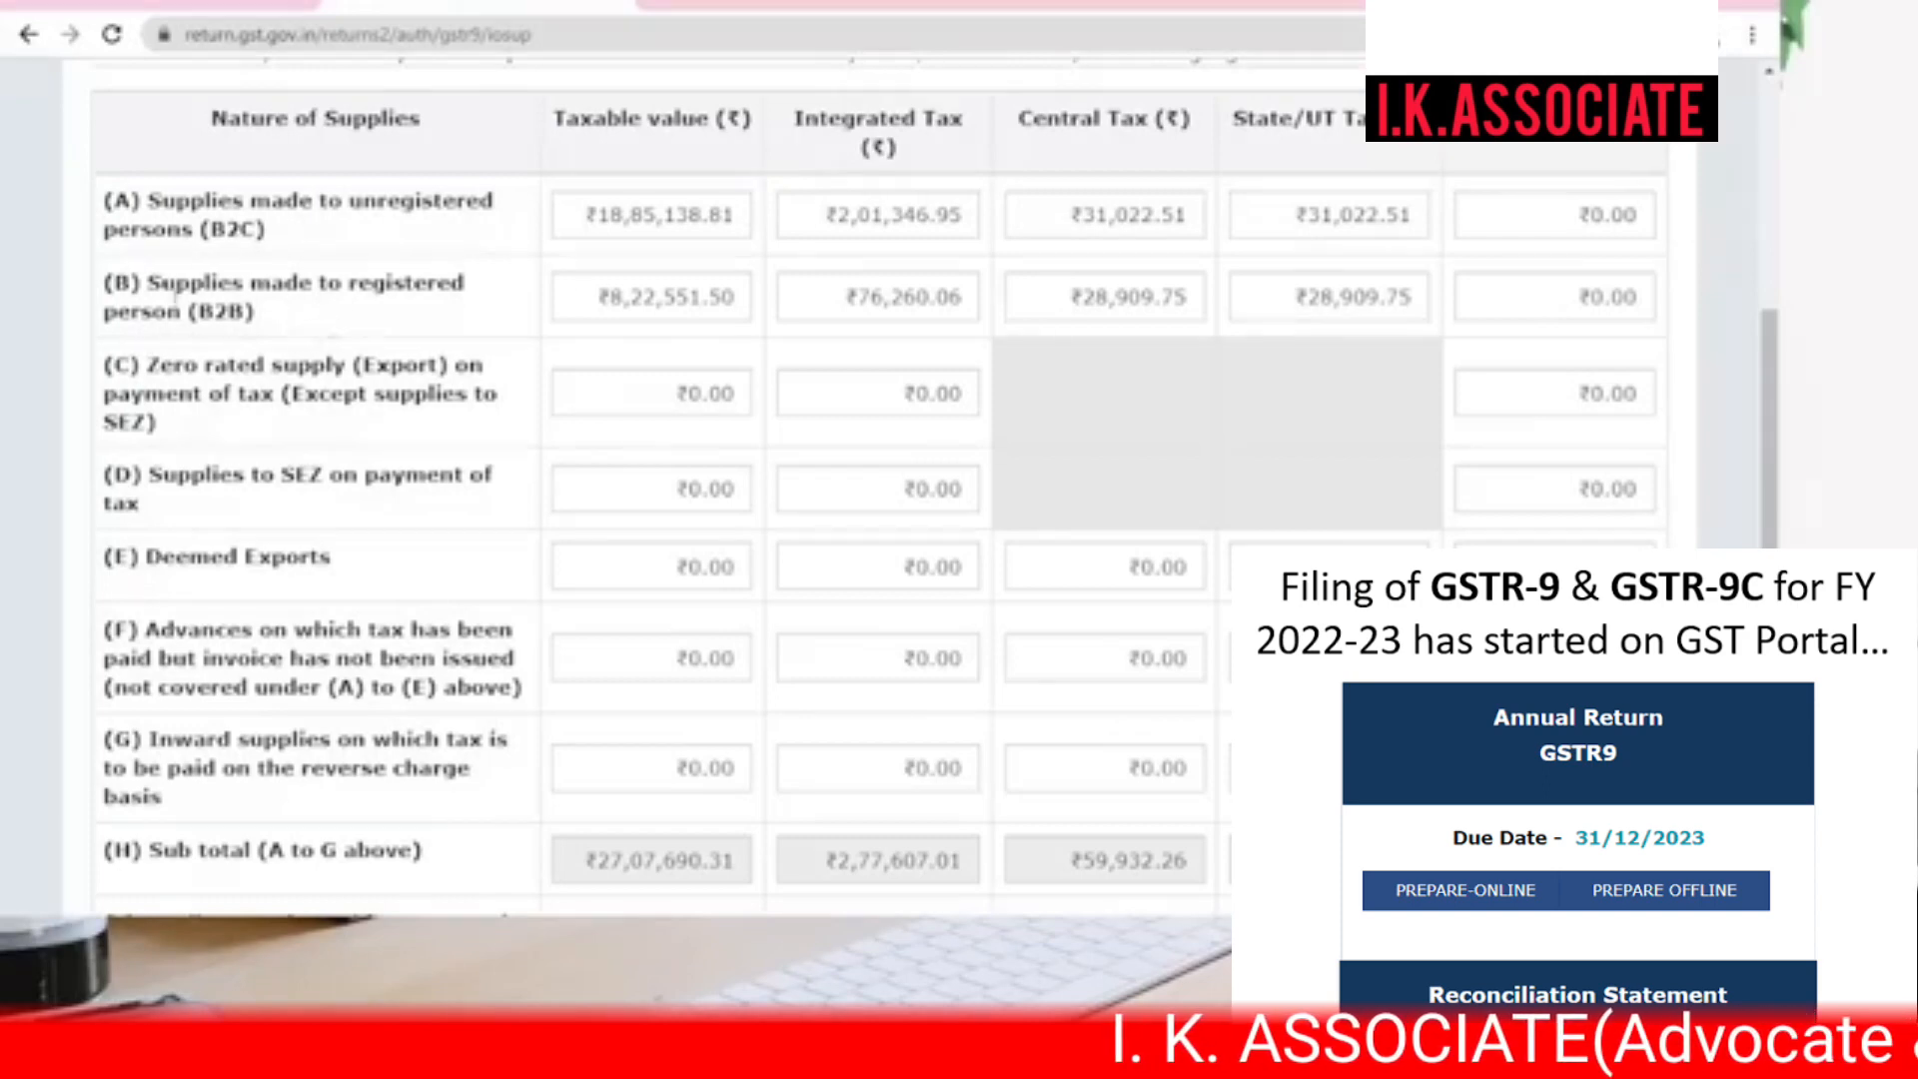
{"action": "mouse_move", "coordinate": [679, 285]}
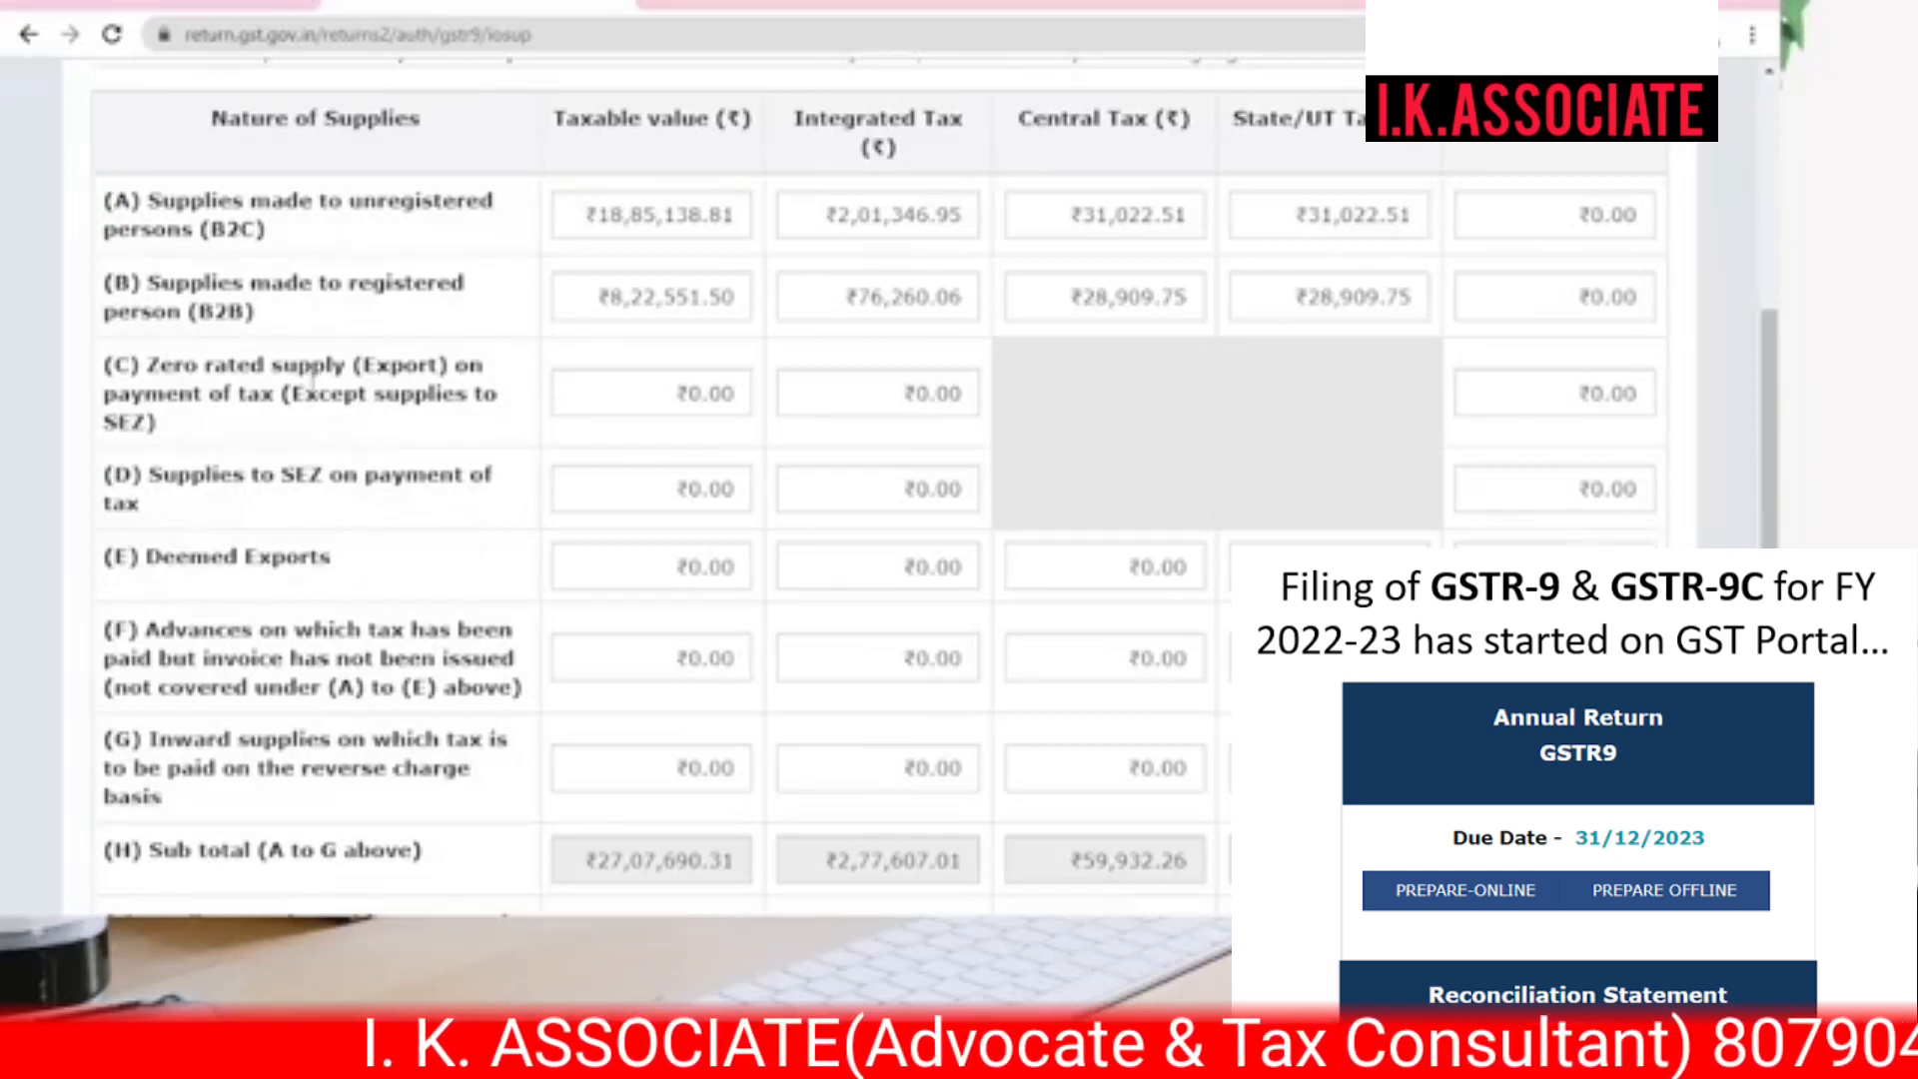
{"action": "scroll", "coordinate": [280, 675], "scroll_direction": "down", "scroll_amount": 4}
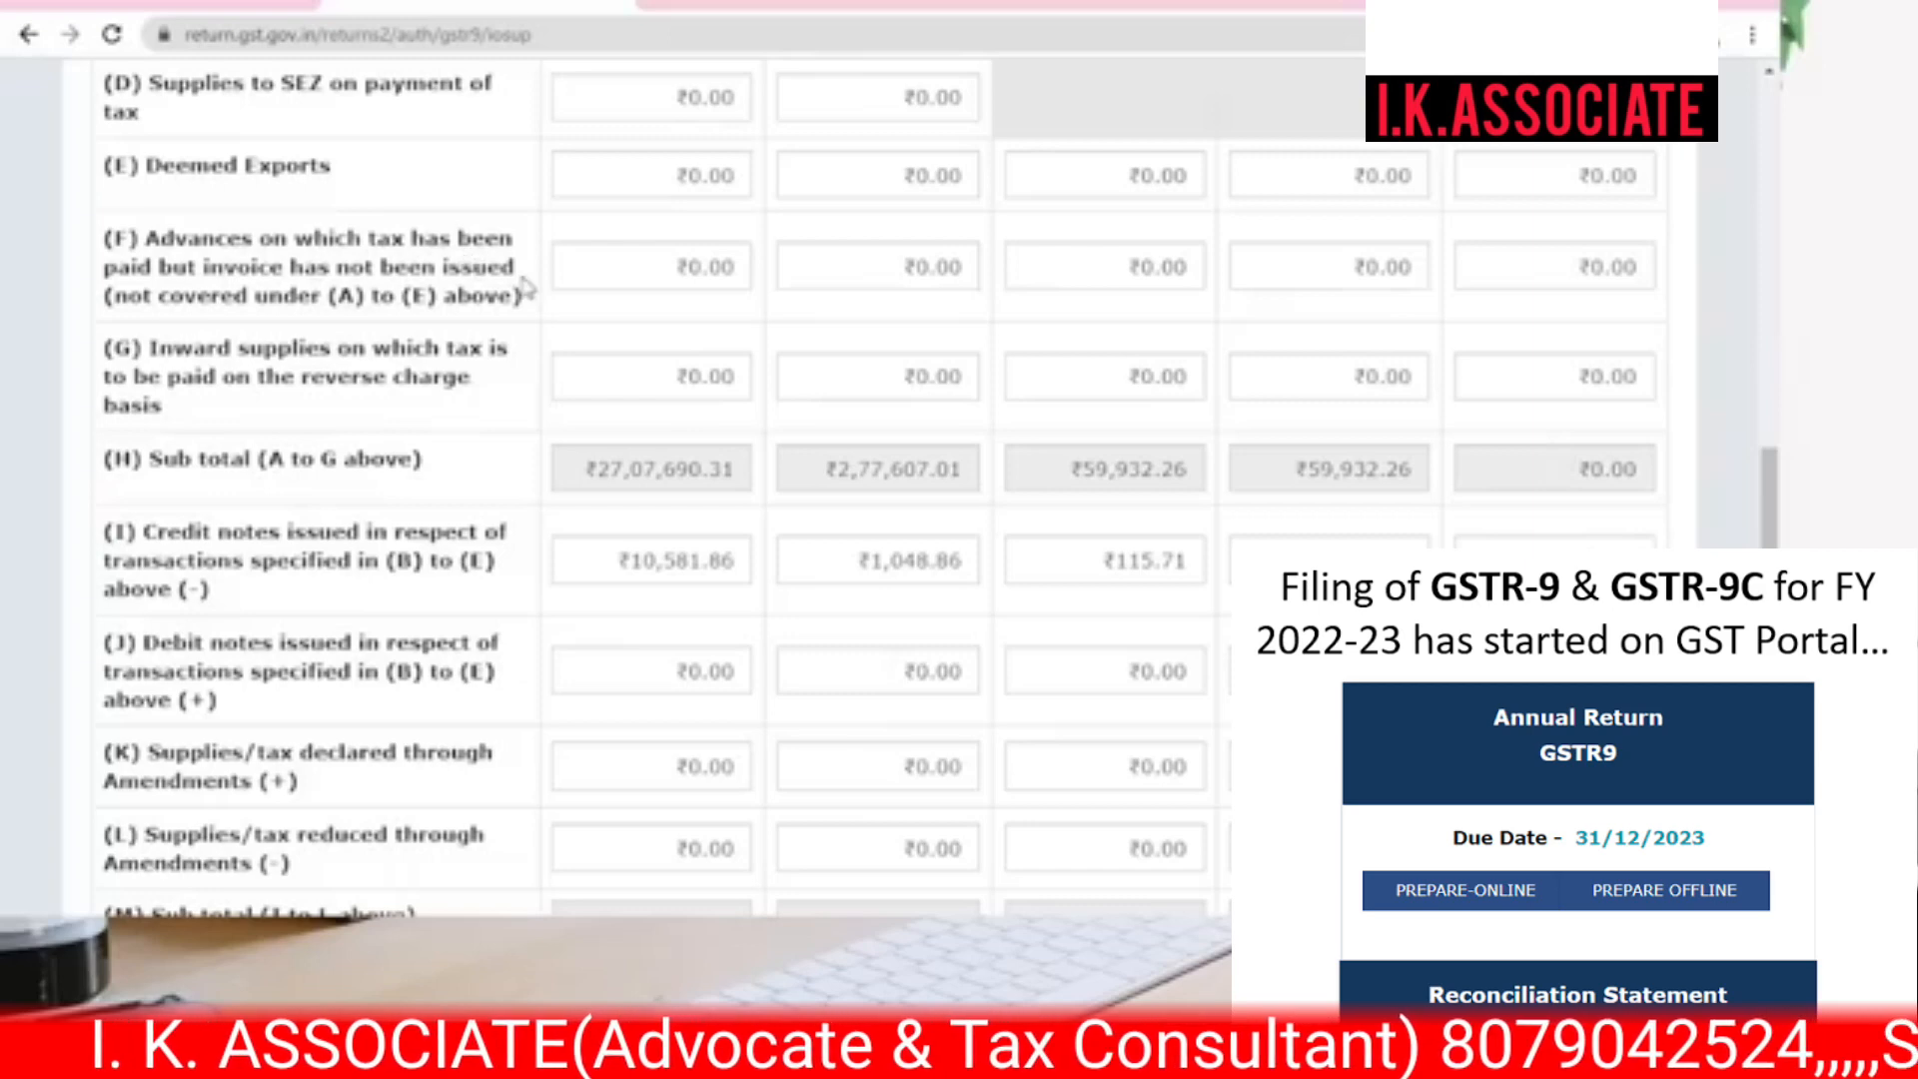
{"action": "scroll", "coordinate": [514, 290], "scroll_direction": "up", "scroll_amount": 4}
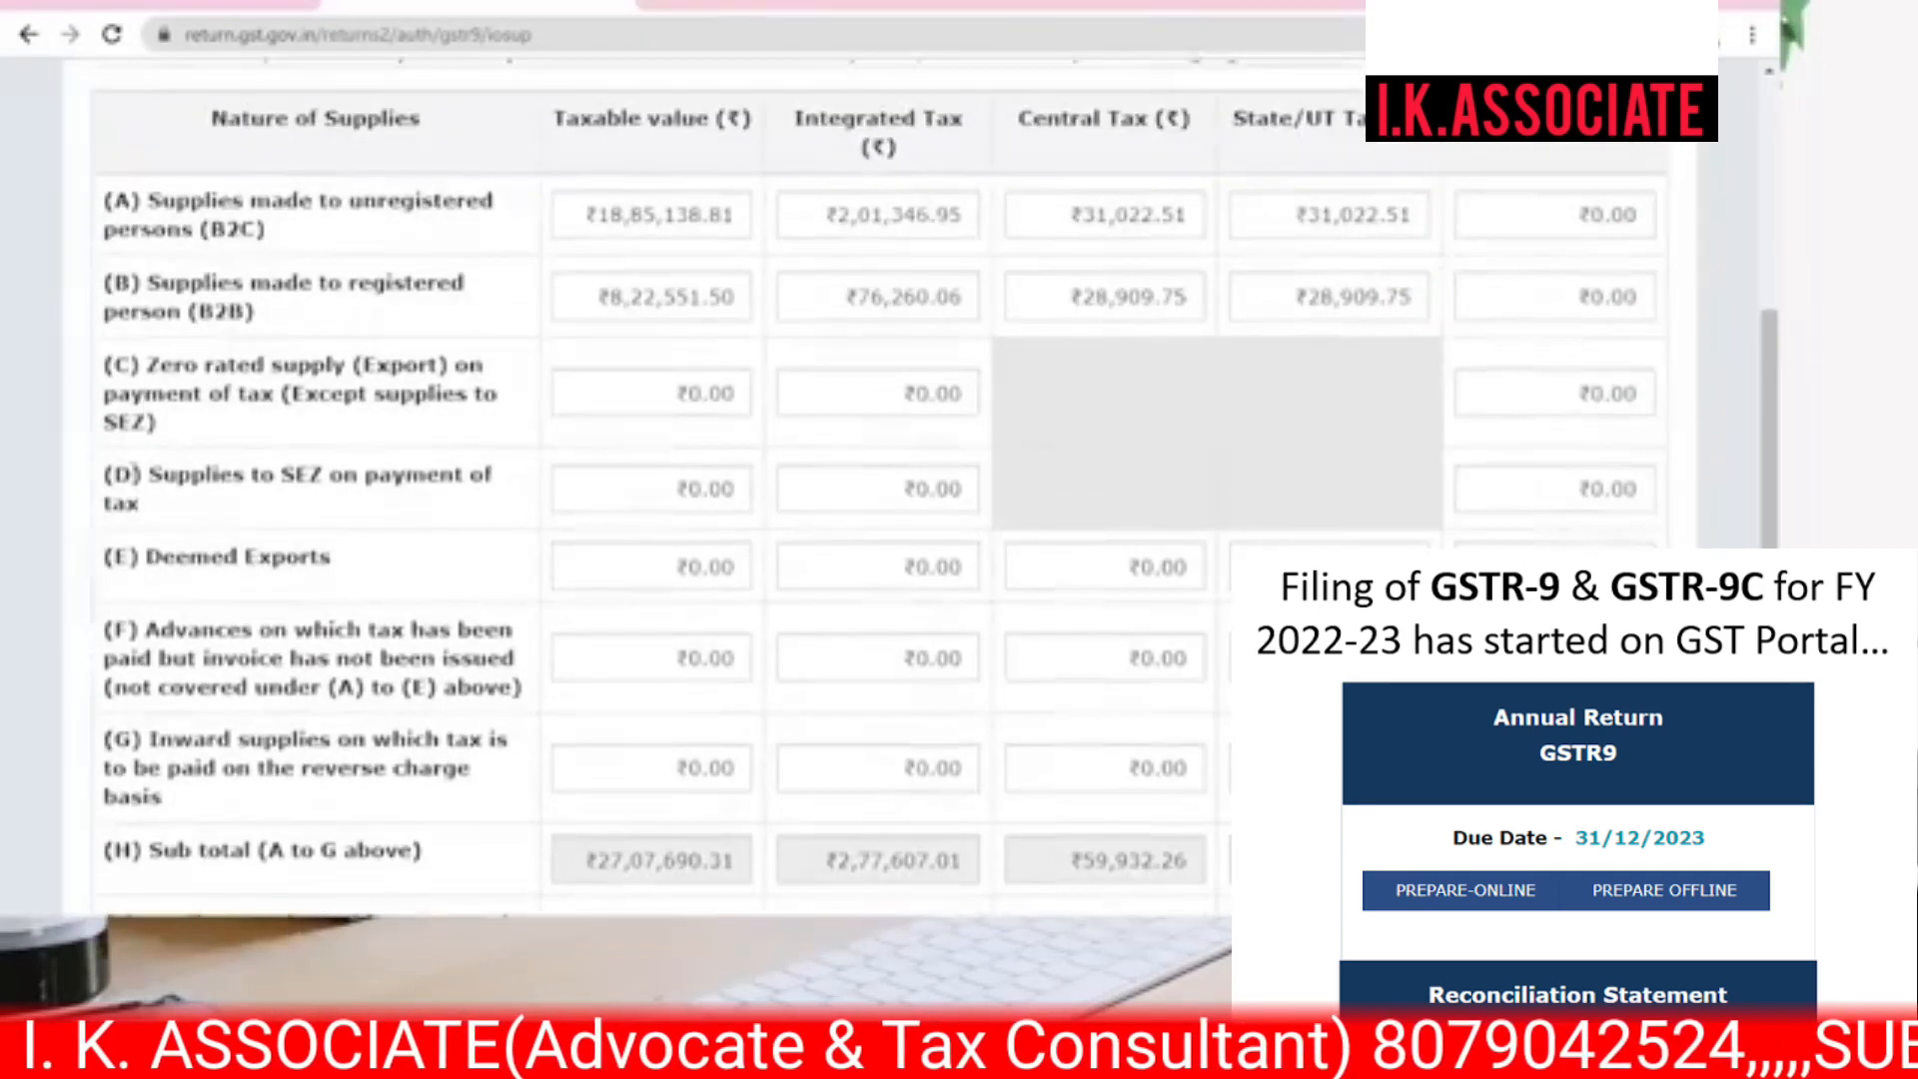
{"action": "scroll", "coordinate": [344, 484], "scroll_direction": "down", "scroll_amount": 3}
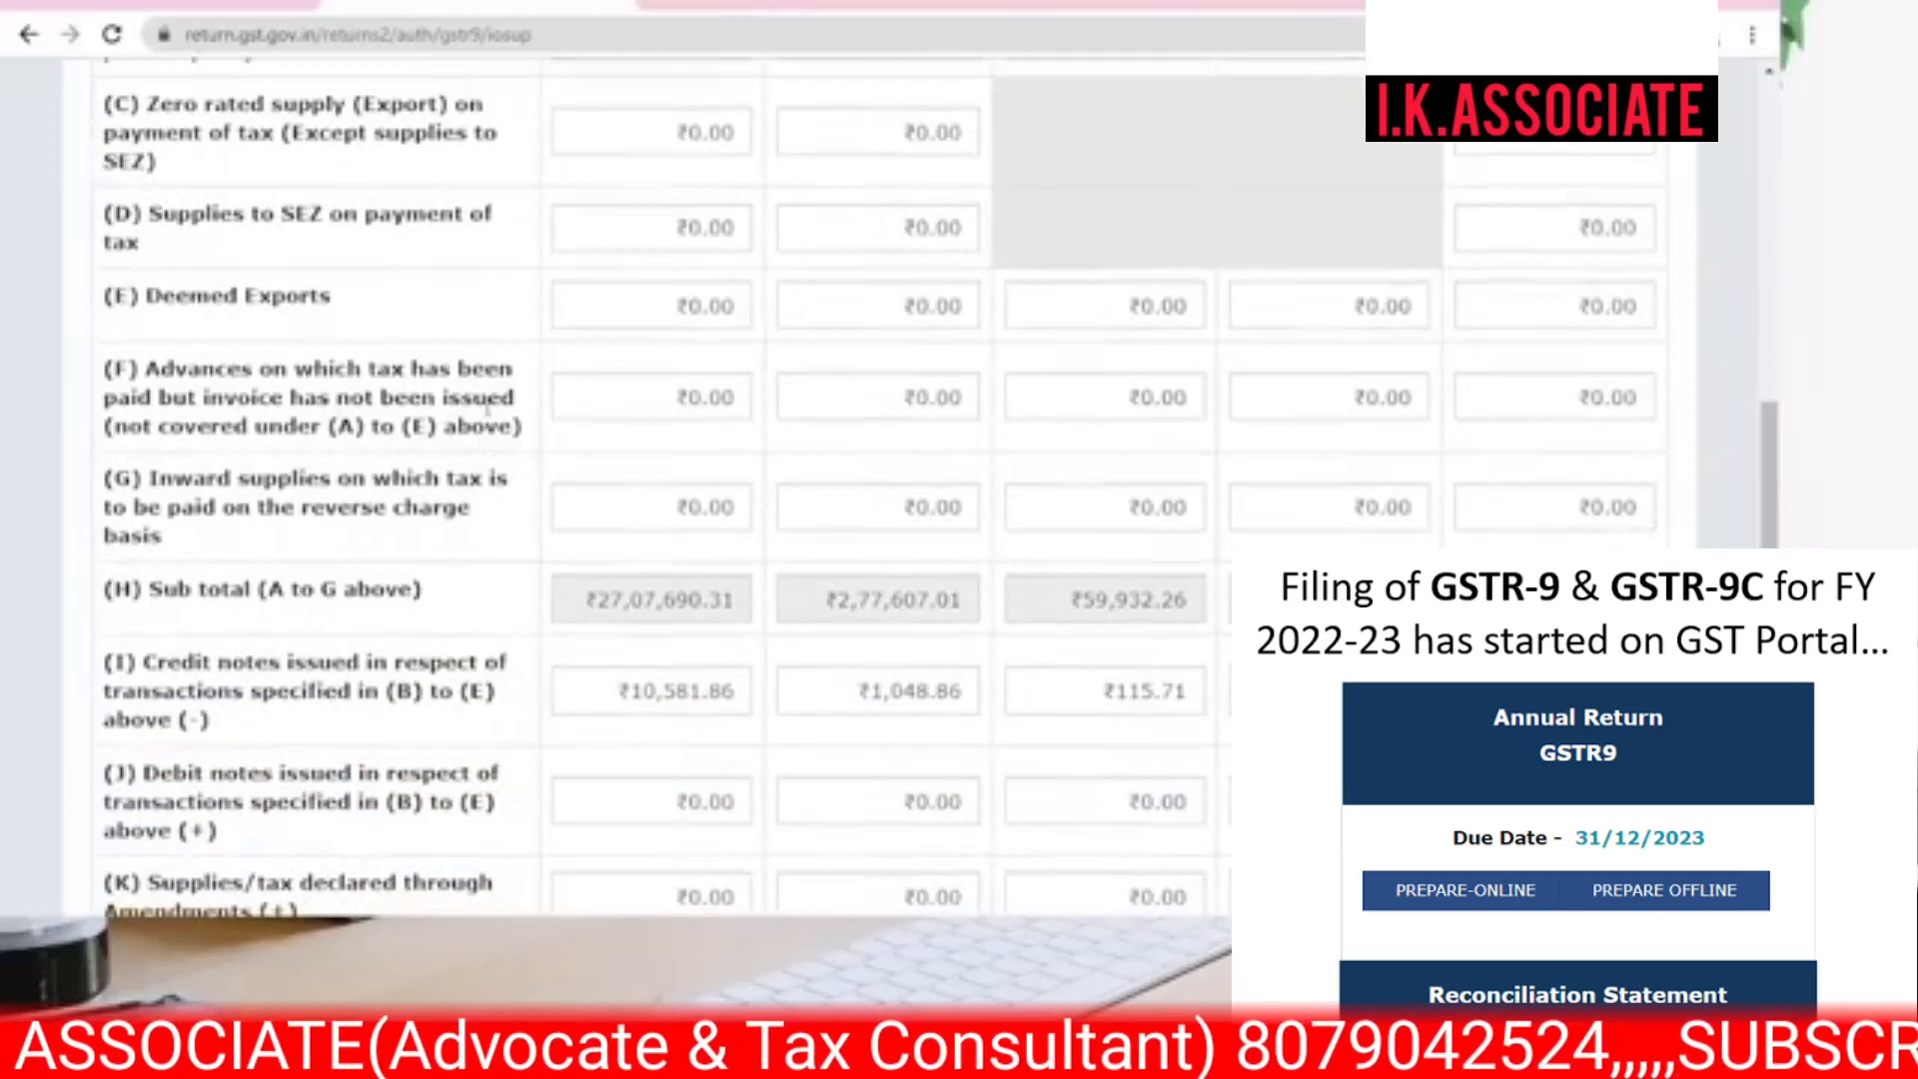
{"action": "scroll", "coordinate": [350, 454], "scroll_direction": "down", "scroll_amount": 1}
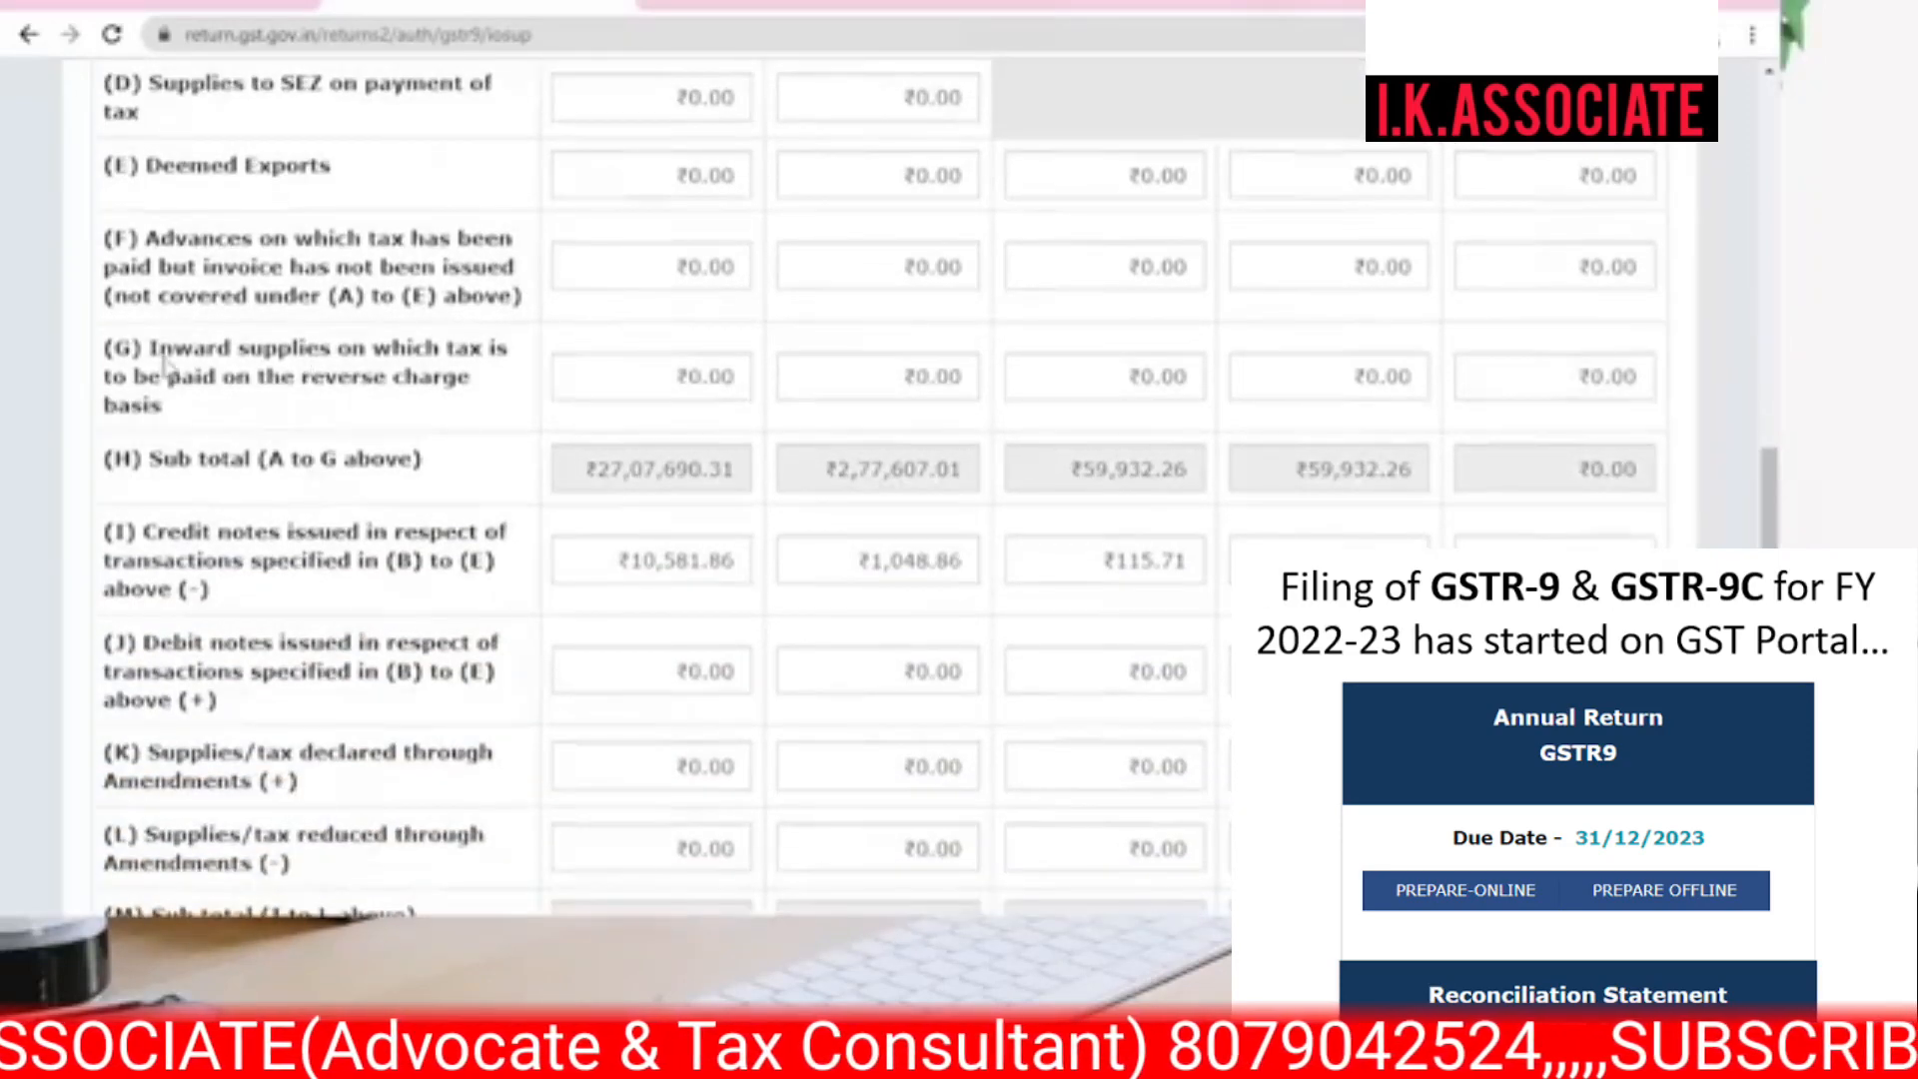
{"action": "left_click_drag", "start_coordinate": [132, 347], "coordinate": [463, 379]}
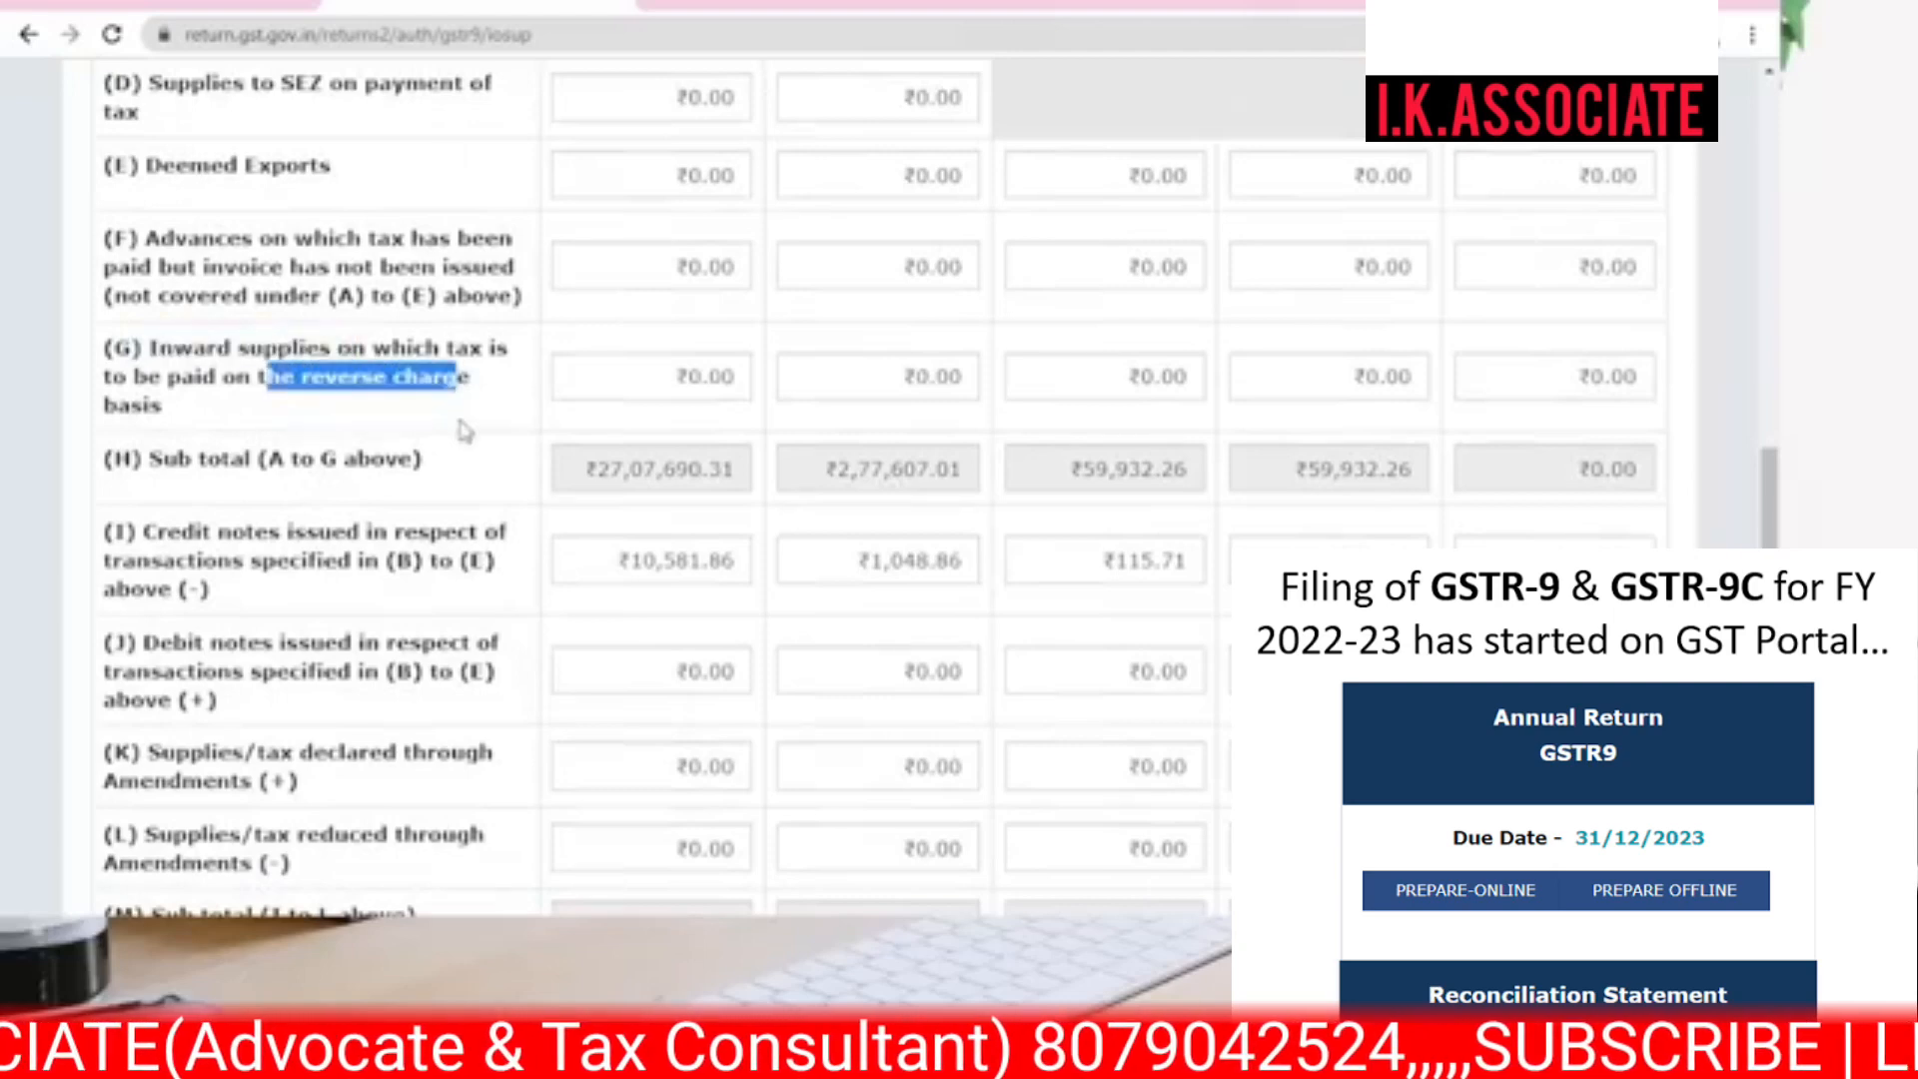
{"action": "left_click", "coordinate": [464, 430]}
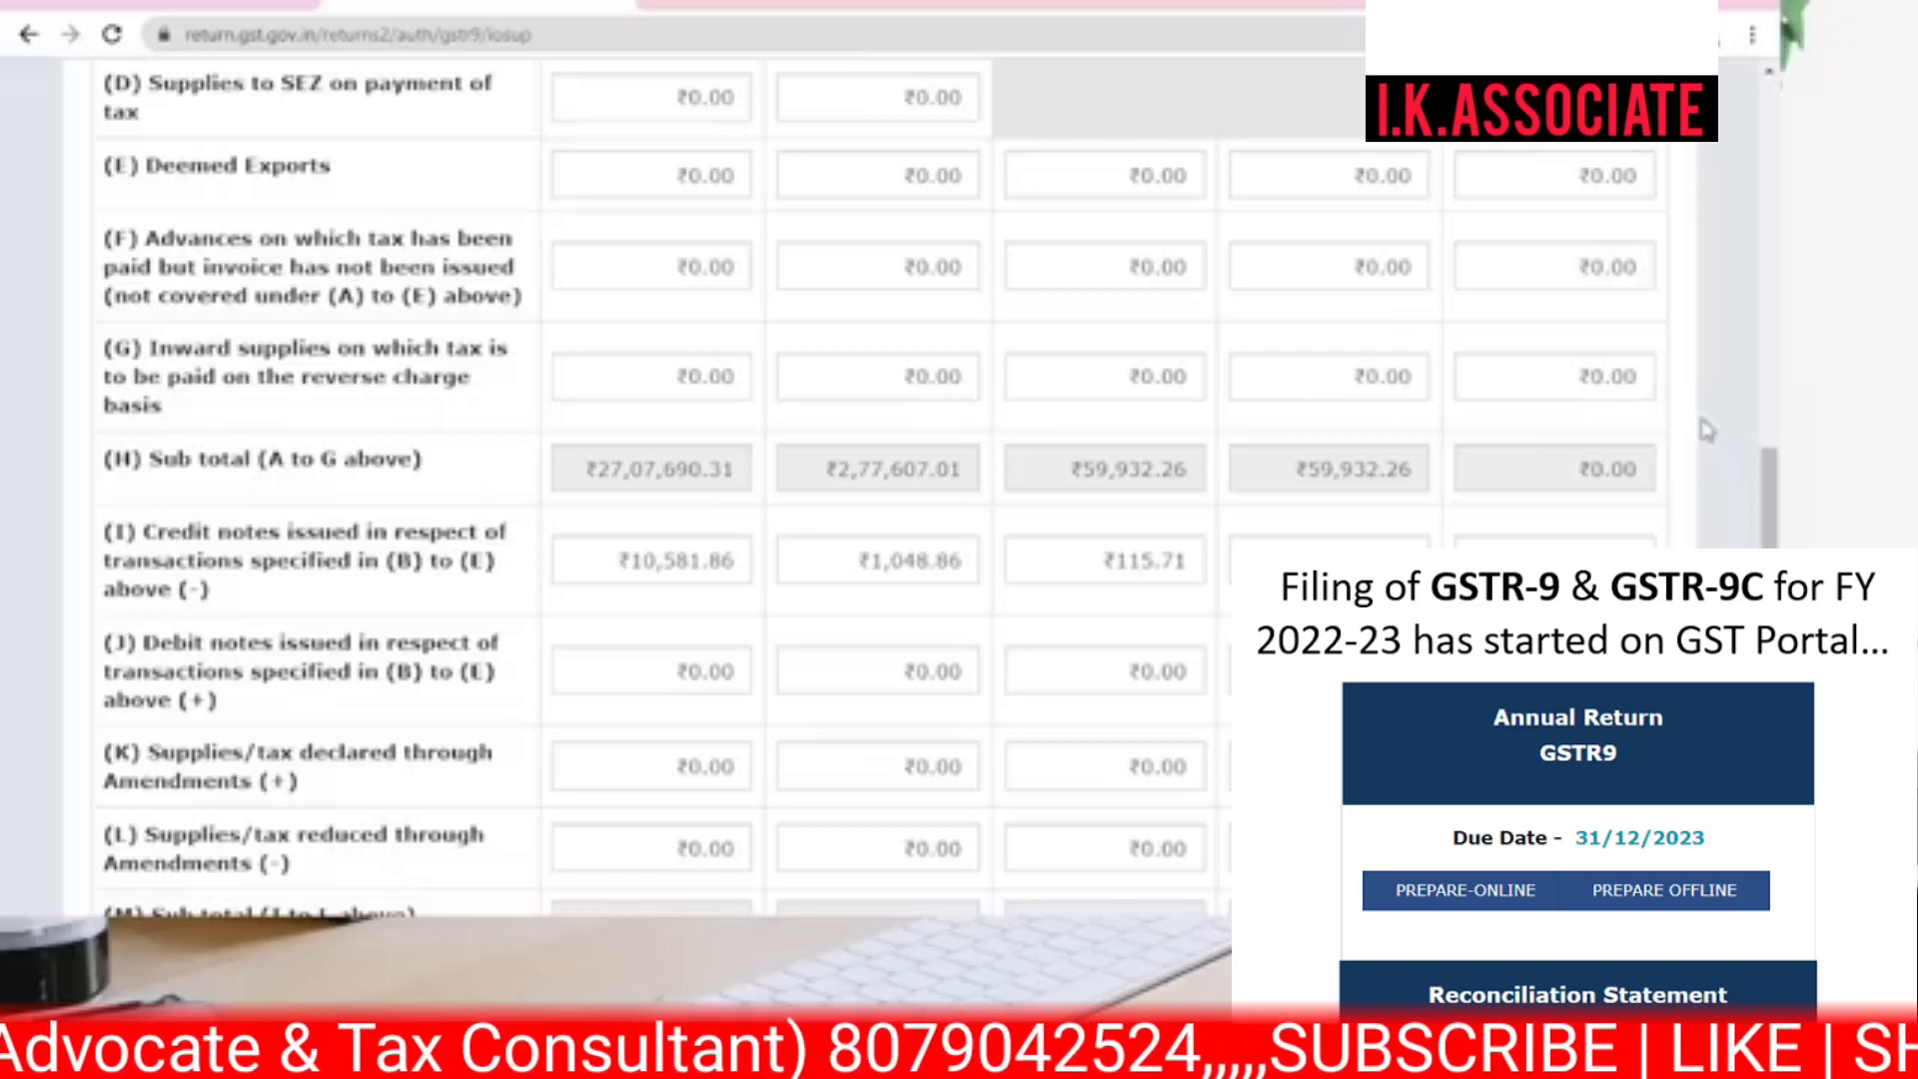
{"action": "scroll", "coordinate": [1736, 536], "scroll_direction": "down", "scroll_amount": 1}
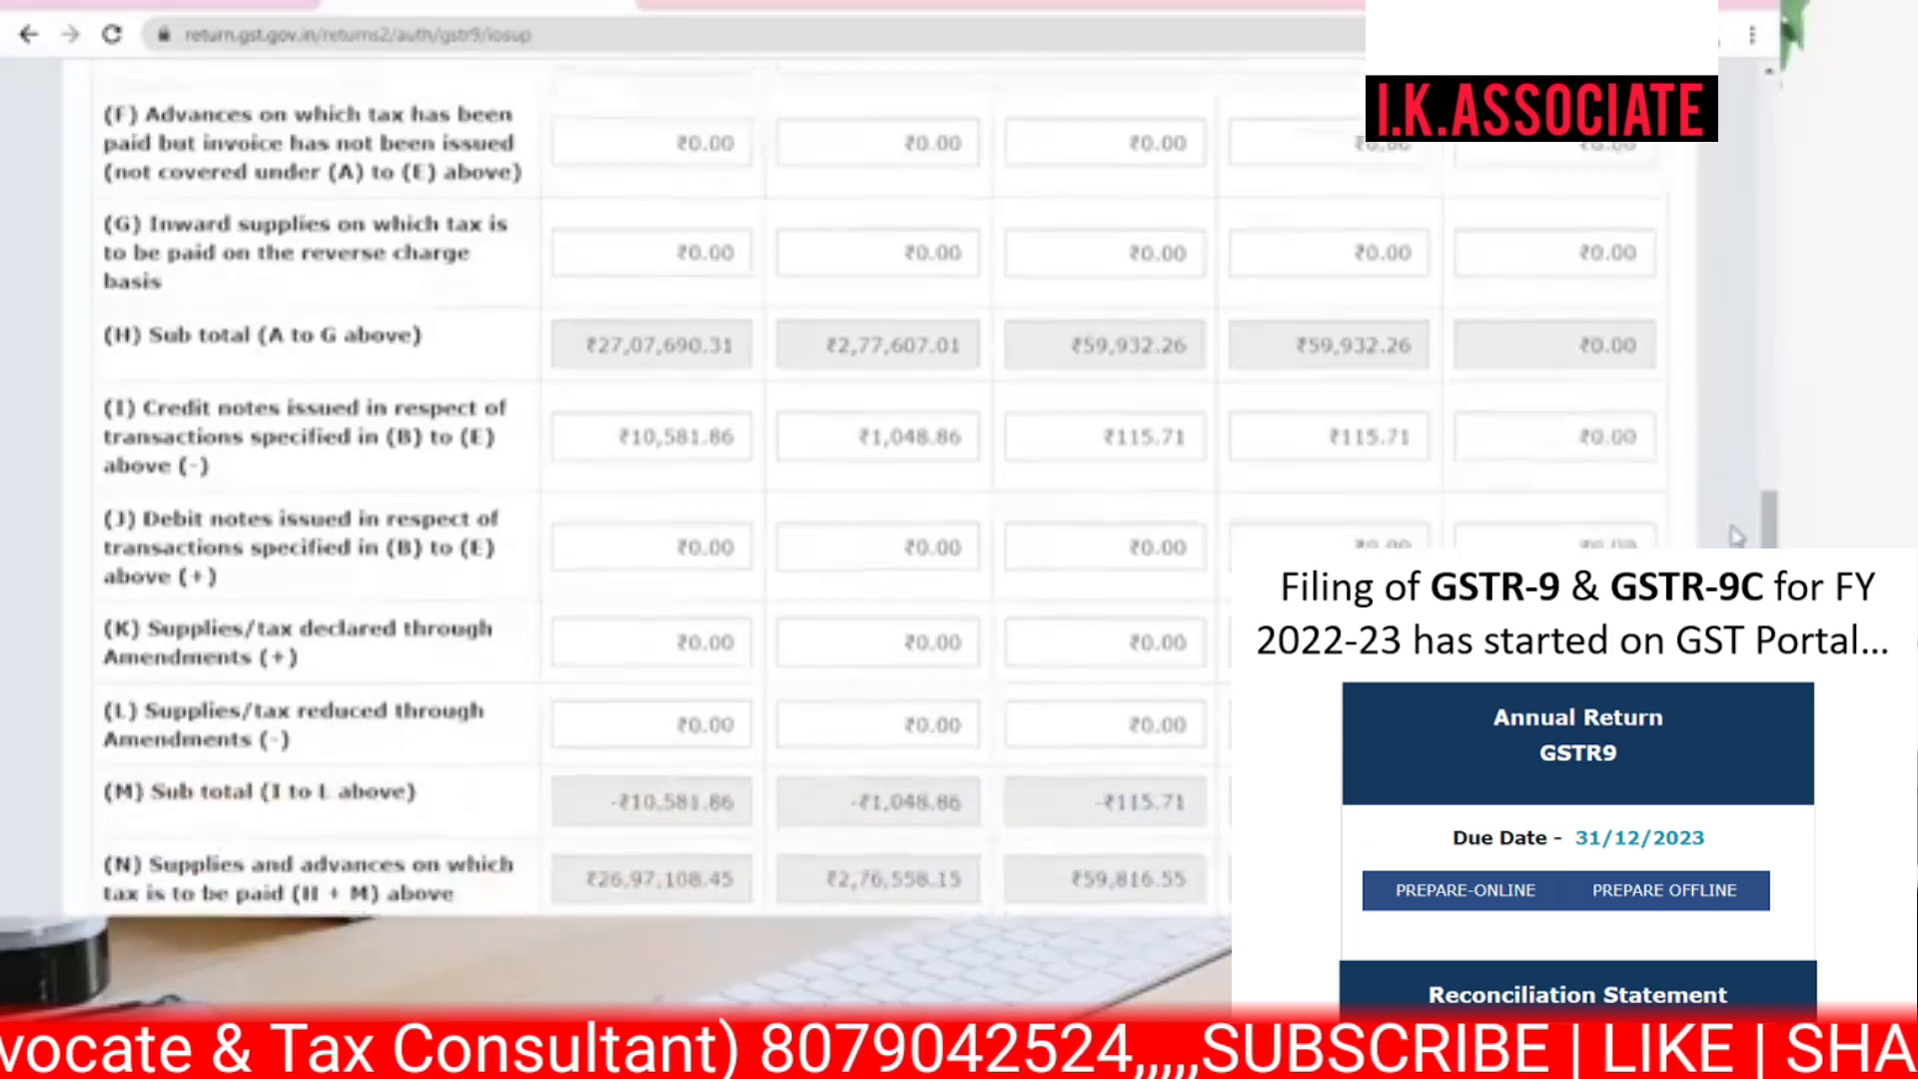
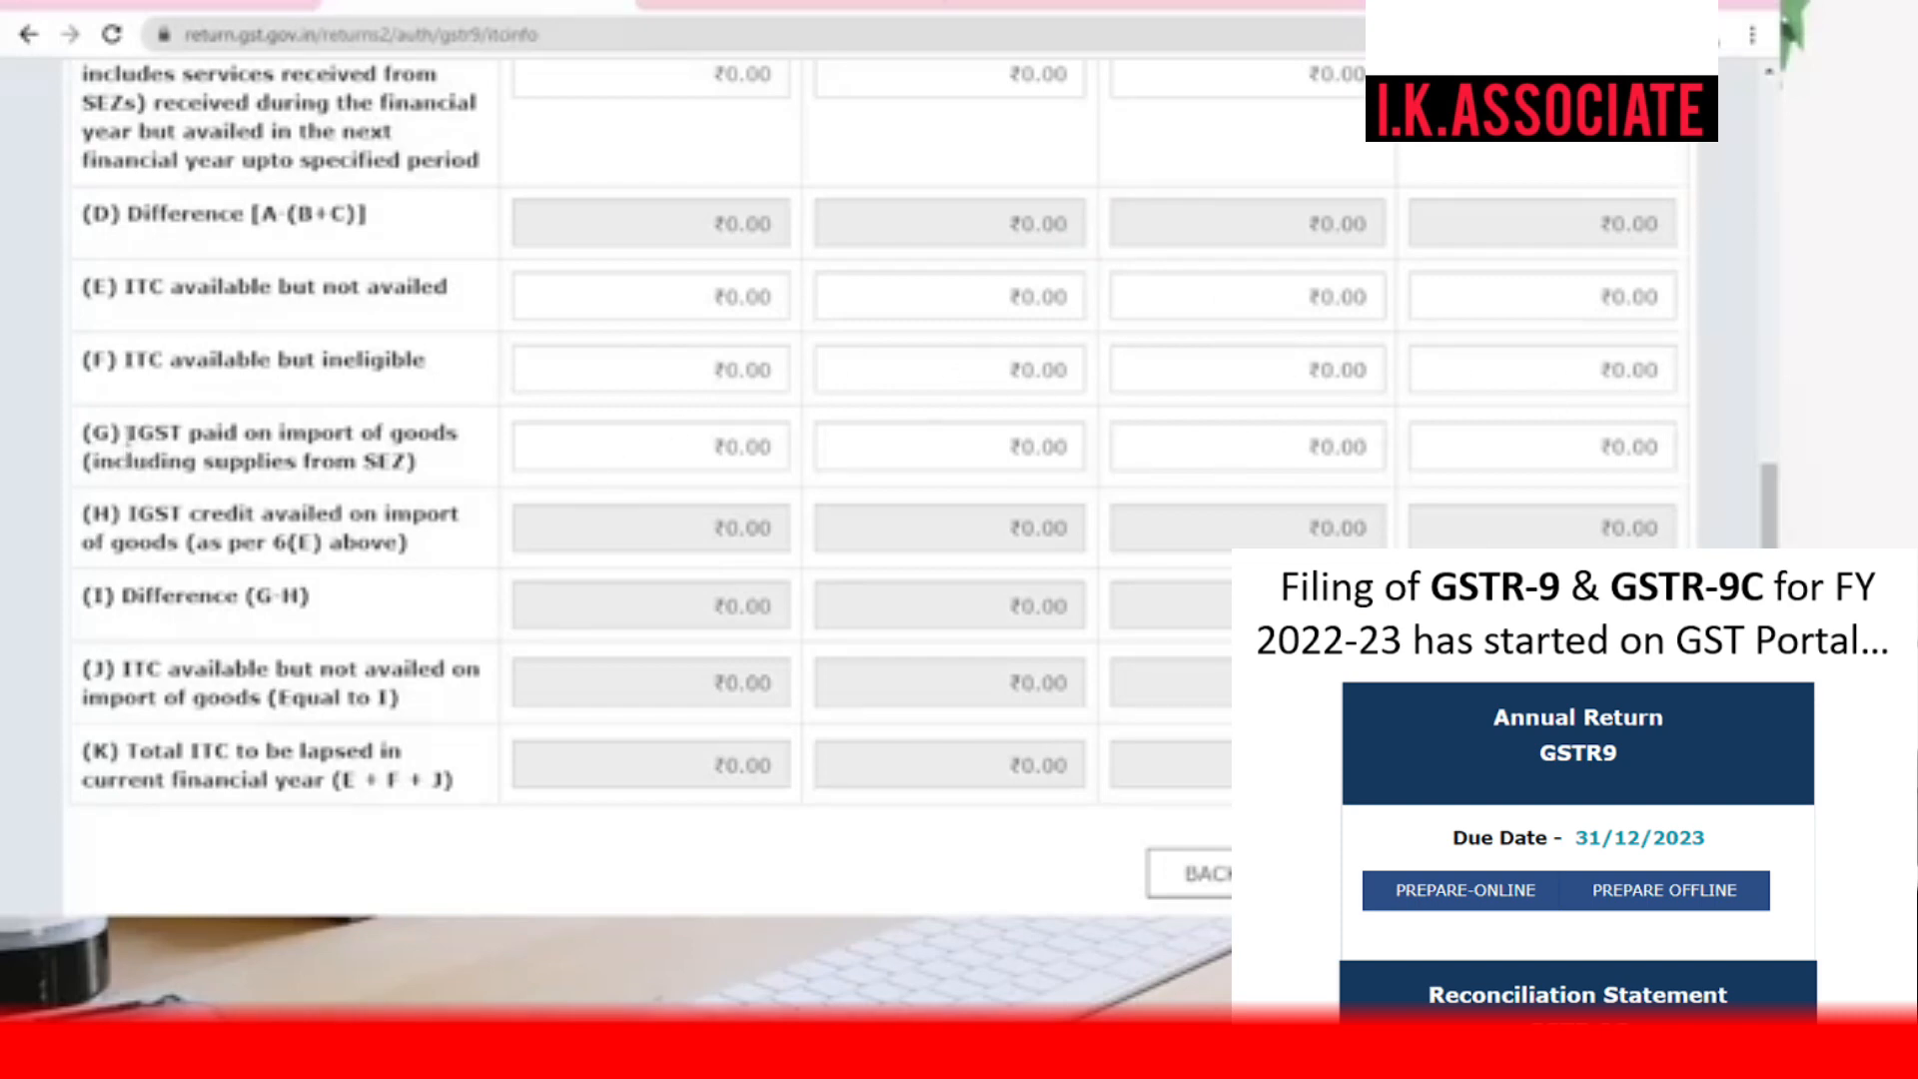
- Examine row (G) IGST paid on import of goods, including supplies from SEZ, and its first amount field in the ITC table
{"action": "left_click_drag", "start_coordinate": [131, 434], "coordinate": [468, 437]}
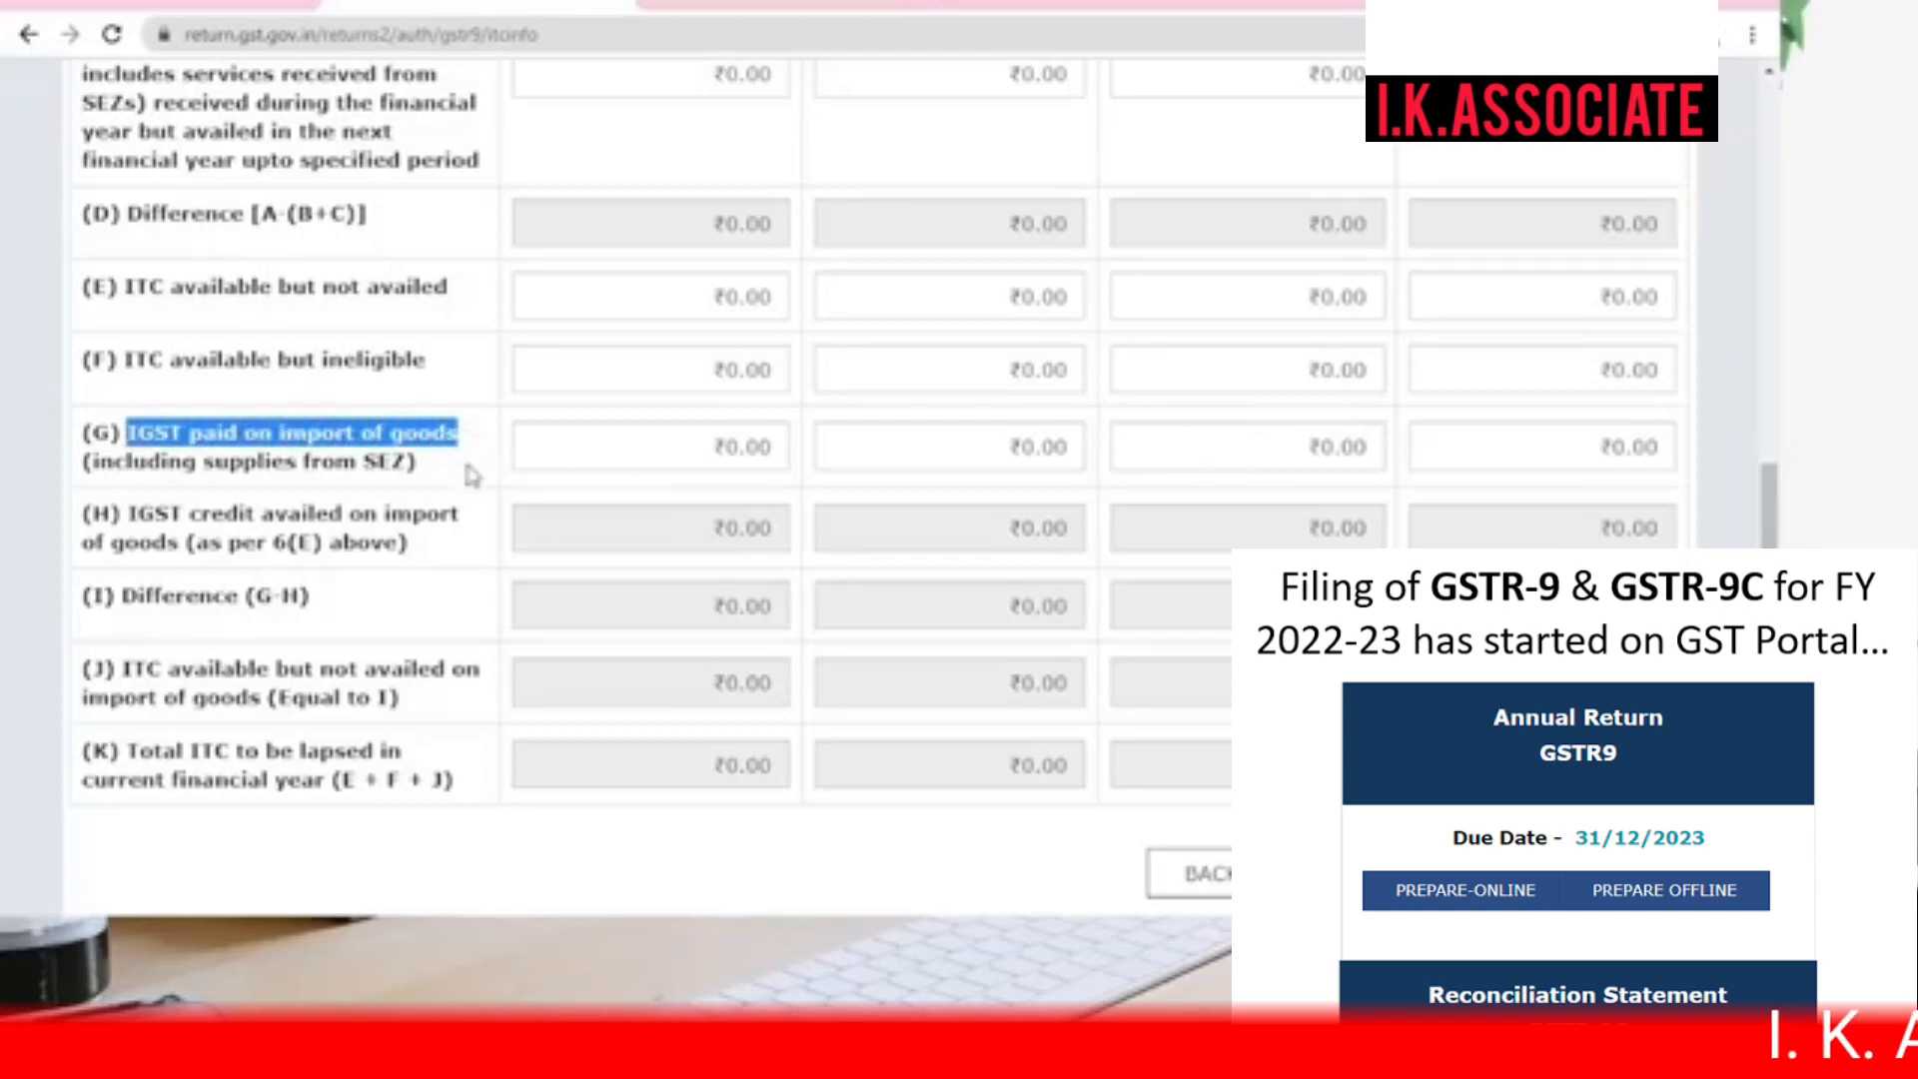
{"action": "left_click", "coordinate": [461, 452]}
{"action": "left_click_drag", "start_coordinate": [107, 432], "coordinate": [493, 425]}
{"action": "left_click", "coordinate": [162, 475]}
{"action": "left_click_drag", "start_coordinate": [162, 476], "coordinate": [431, 464]}
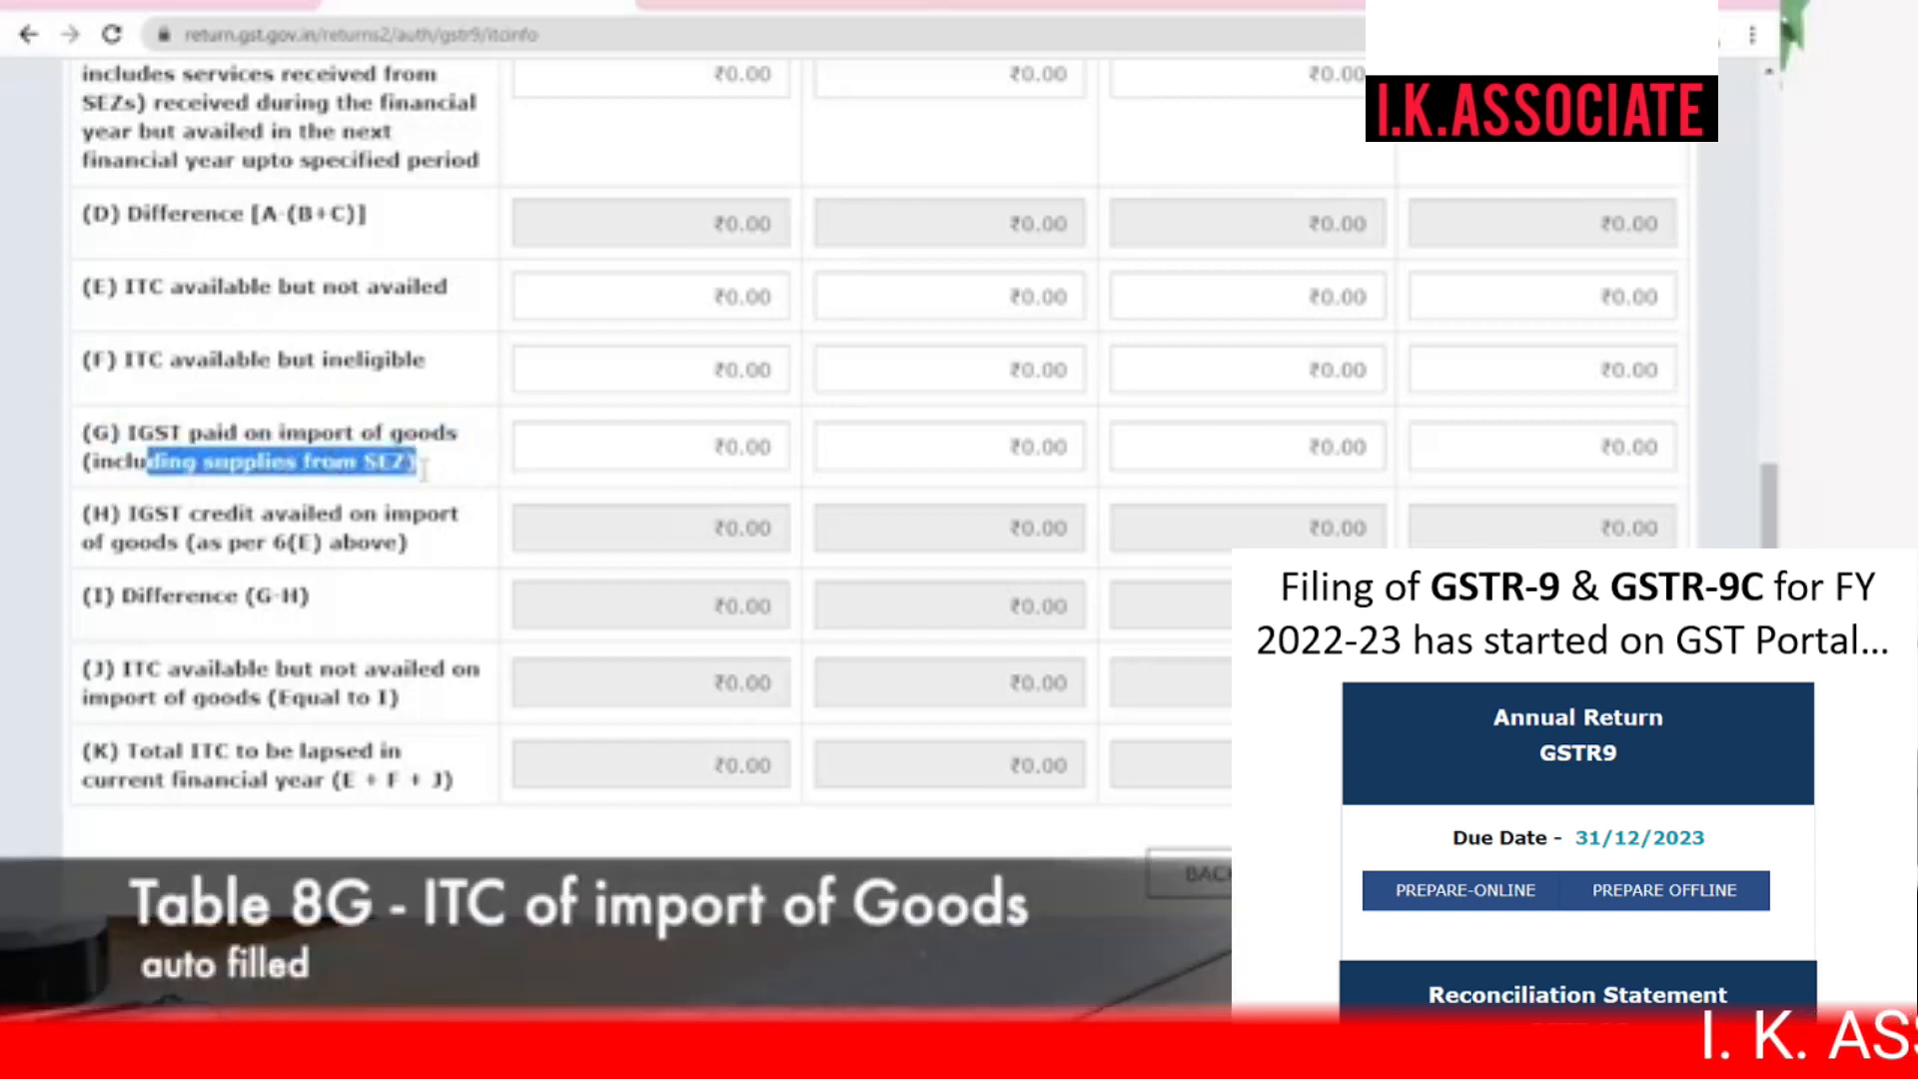
{"action": "left_click", "coordinate": [559, 452]}
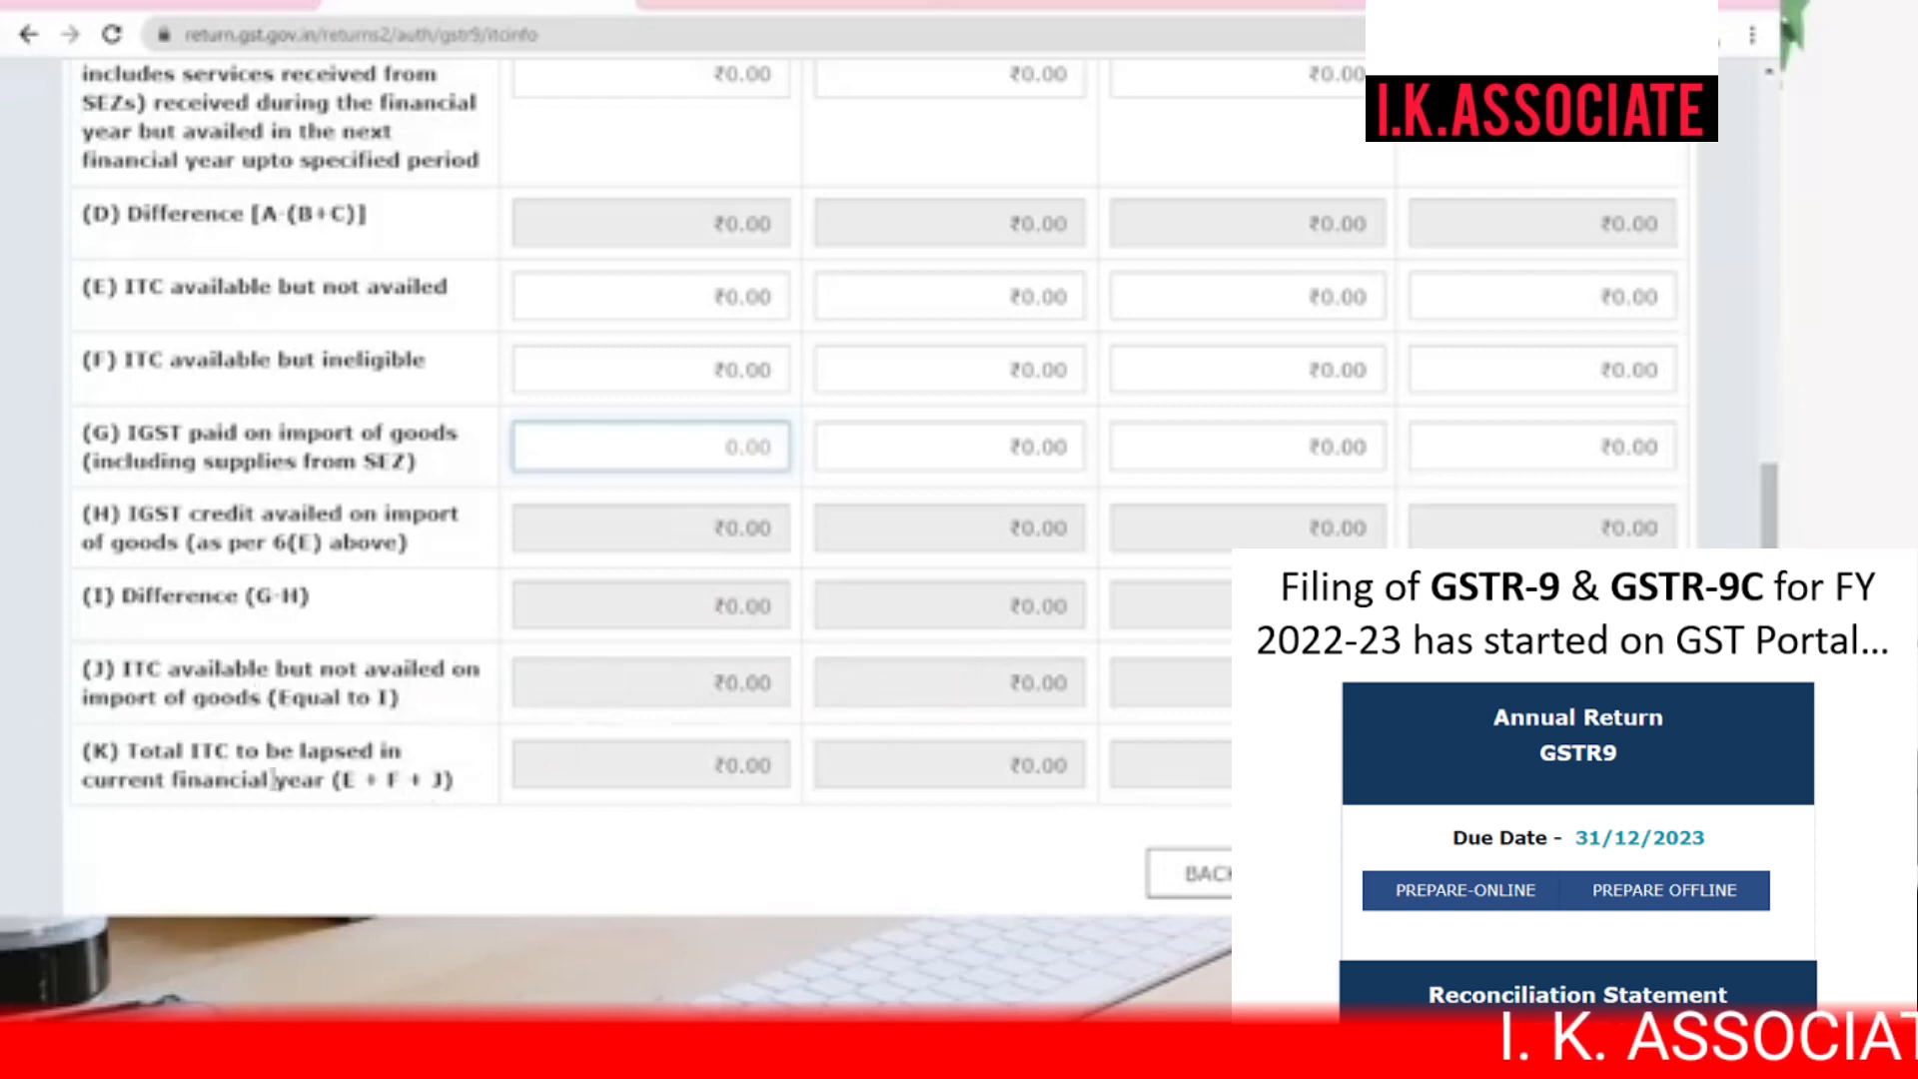
{"action": "scroll", "coordinate": [270, 779], "scroll_direction": "down", "scroll_amount": 2}
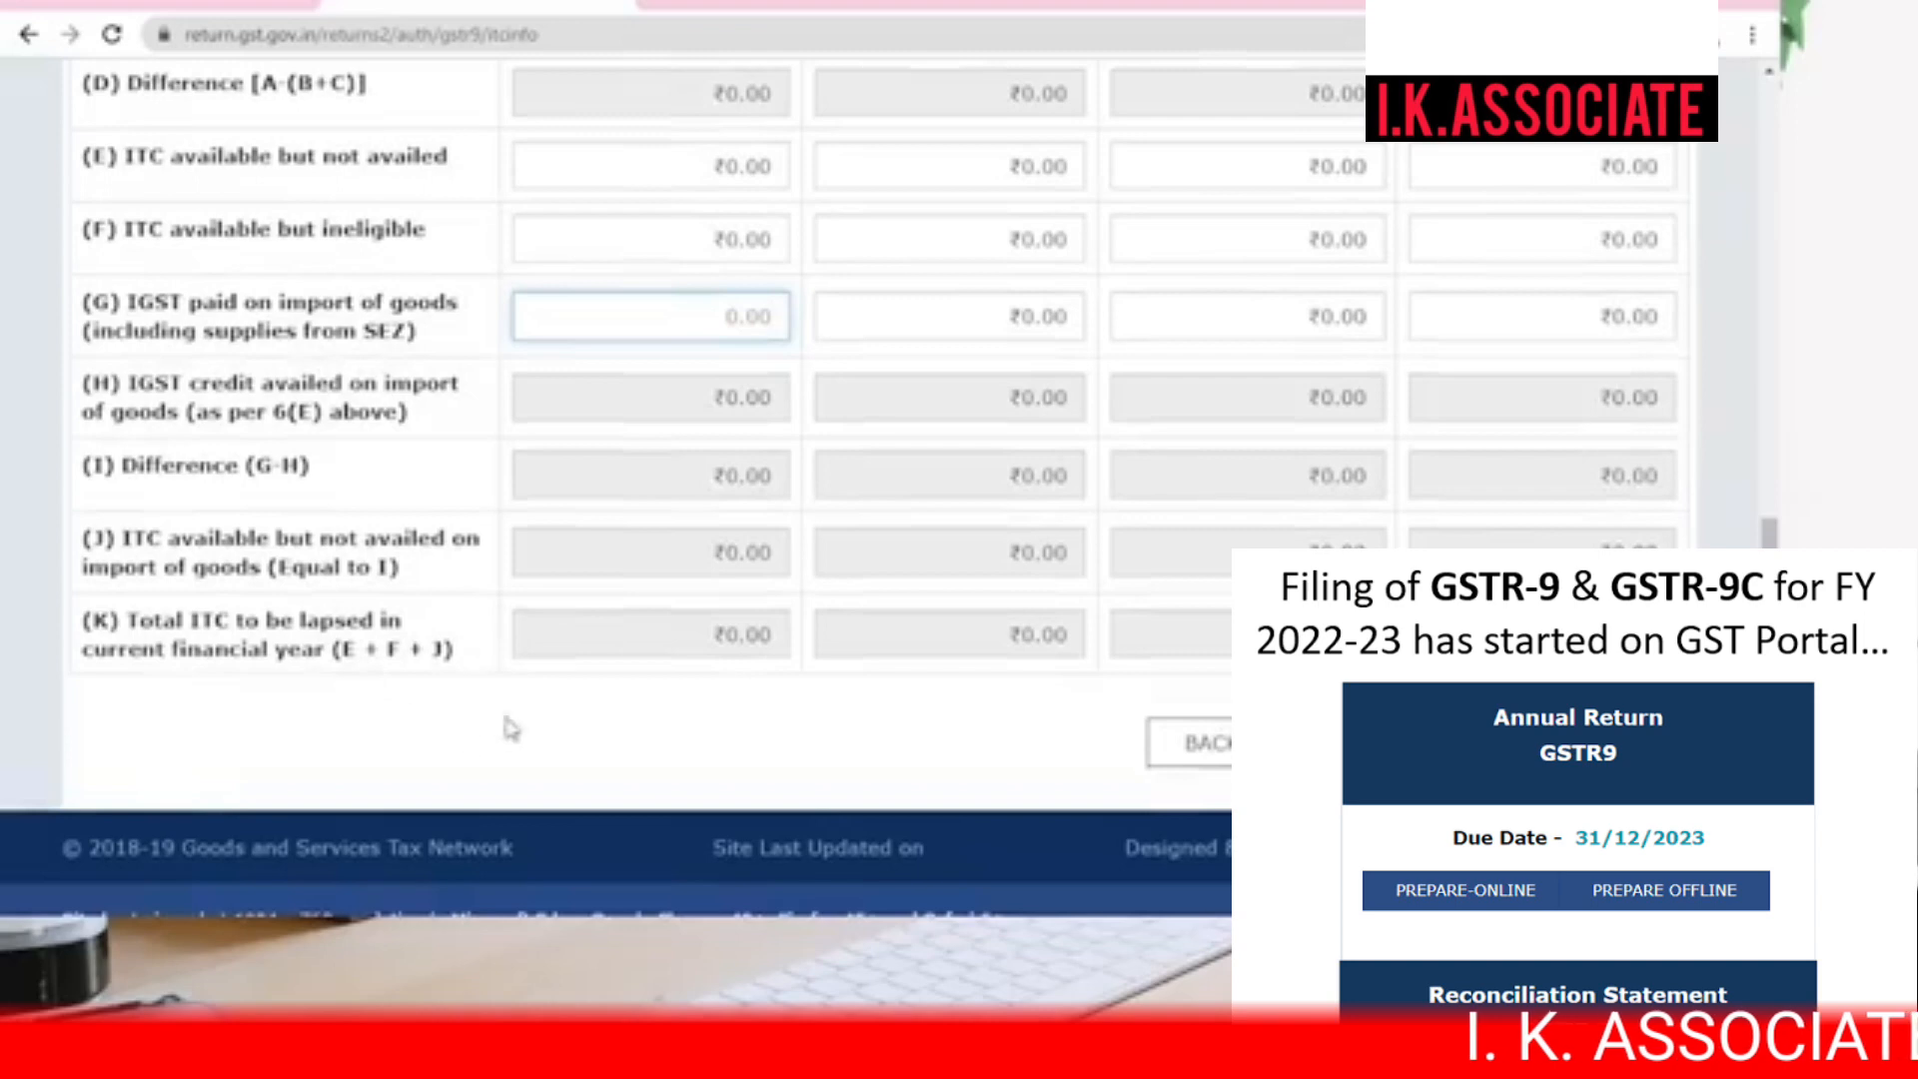
{"action": "scroll", "coordinate": [148, 494], "scroll_direction": "up", "scroll_amount": 2}
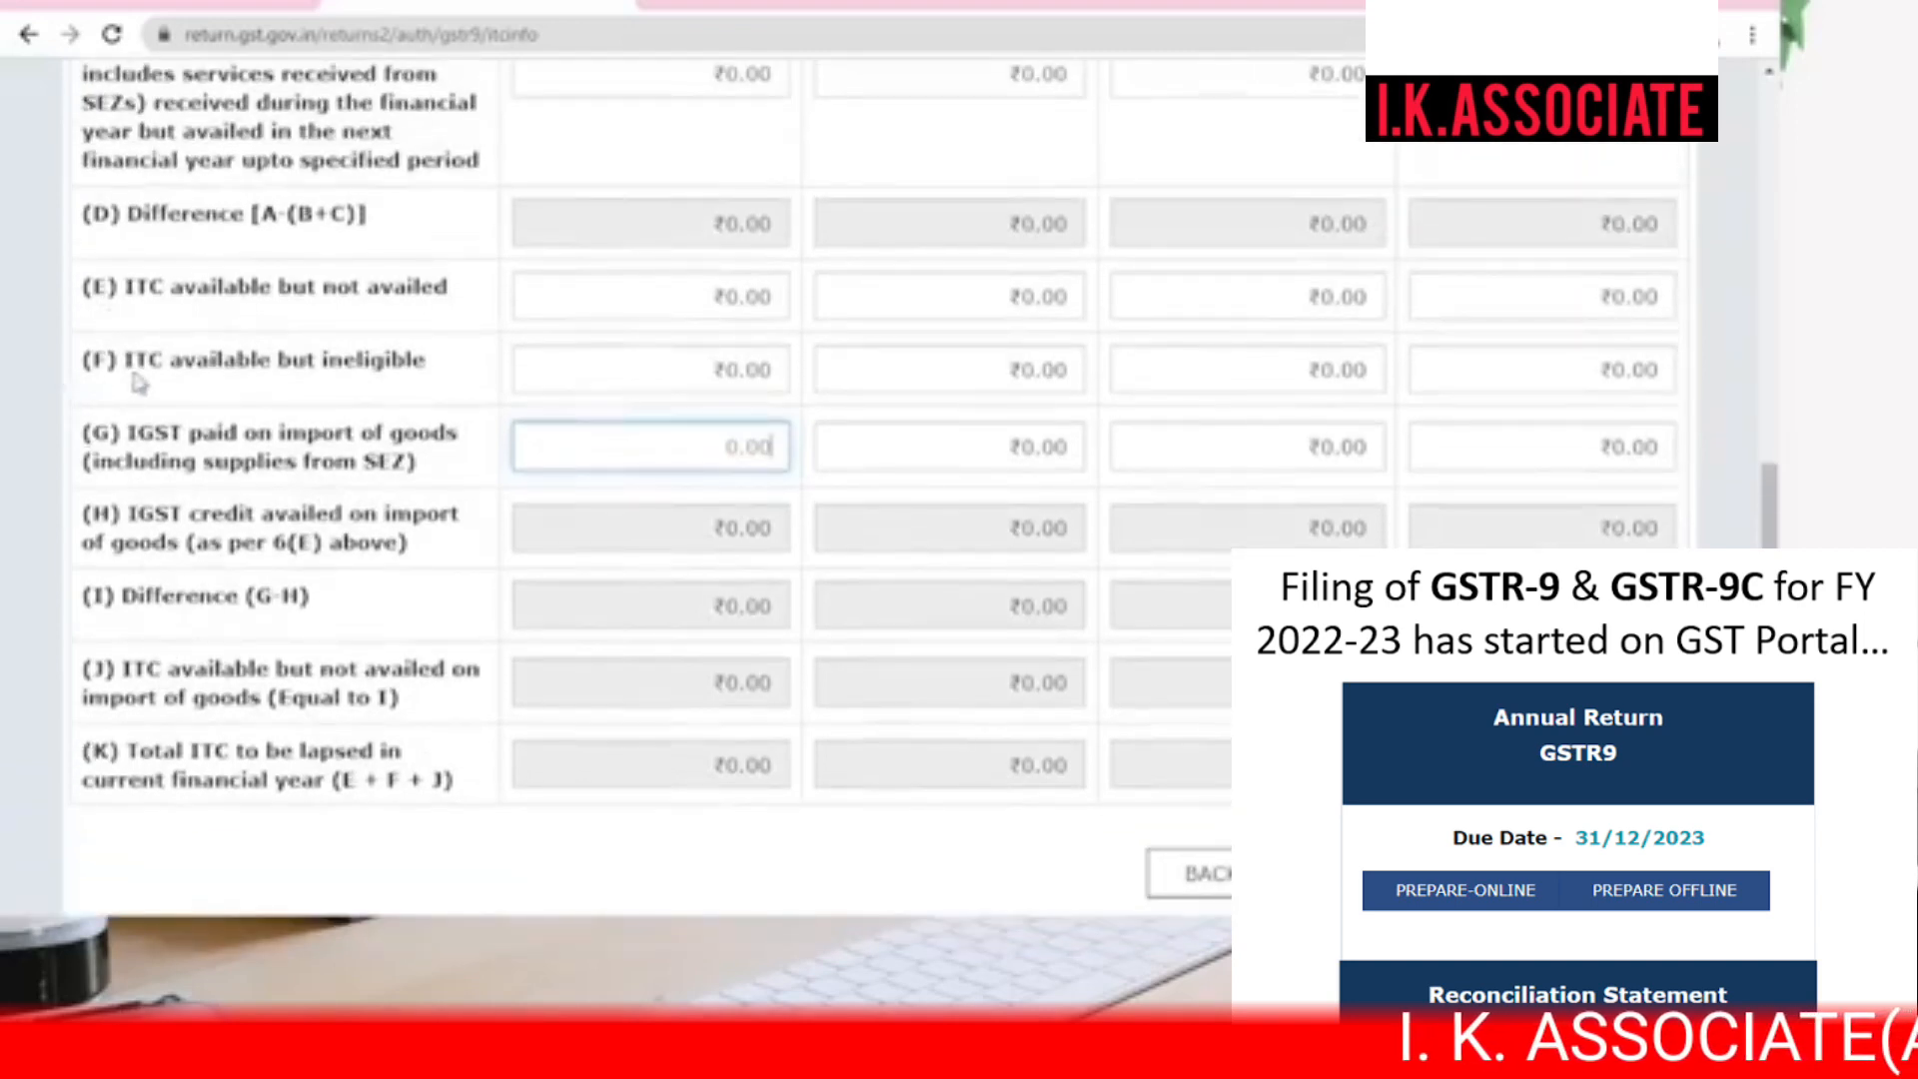
- Examine rows (E), (F) and (J) that feed the total lapsed ITC in row (K), and the difference in row (D)
{"action": "left_click_drag", "start_coordinate": [92, 287], "coordinate": [445, 375]}
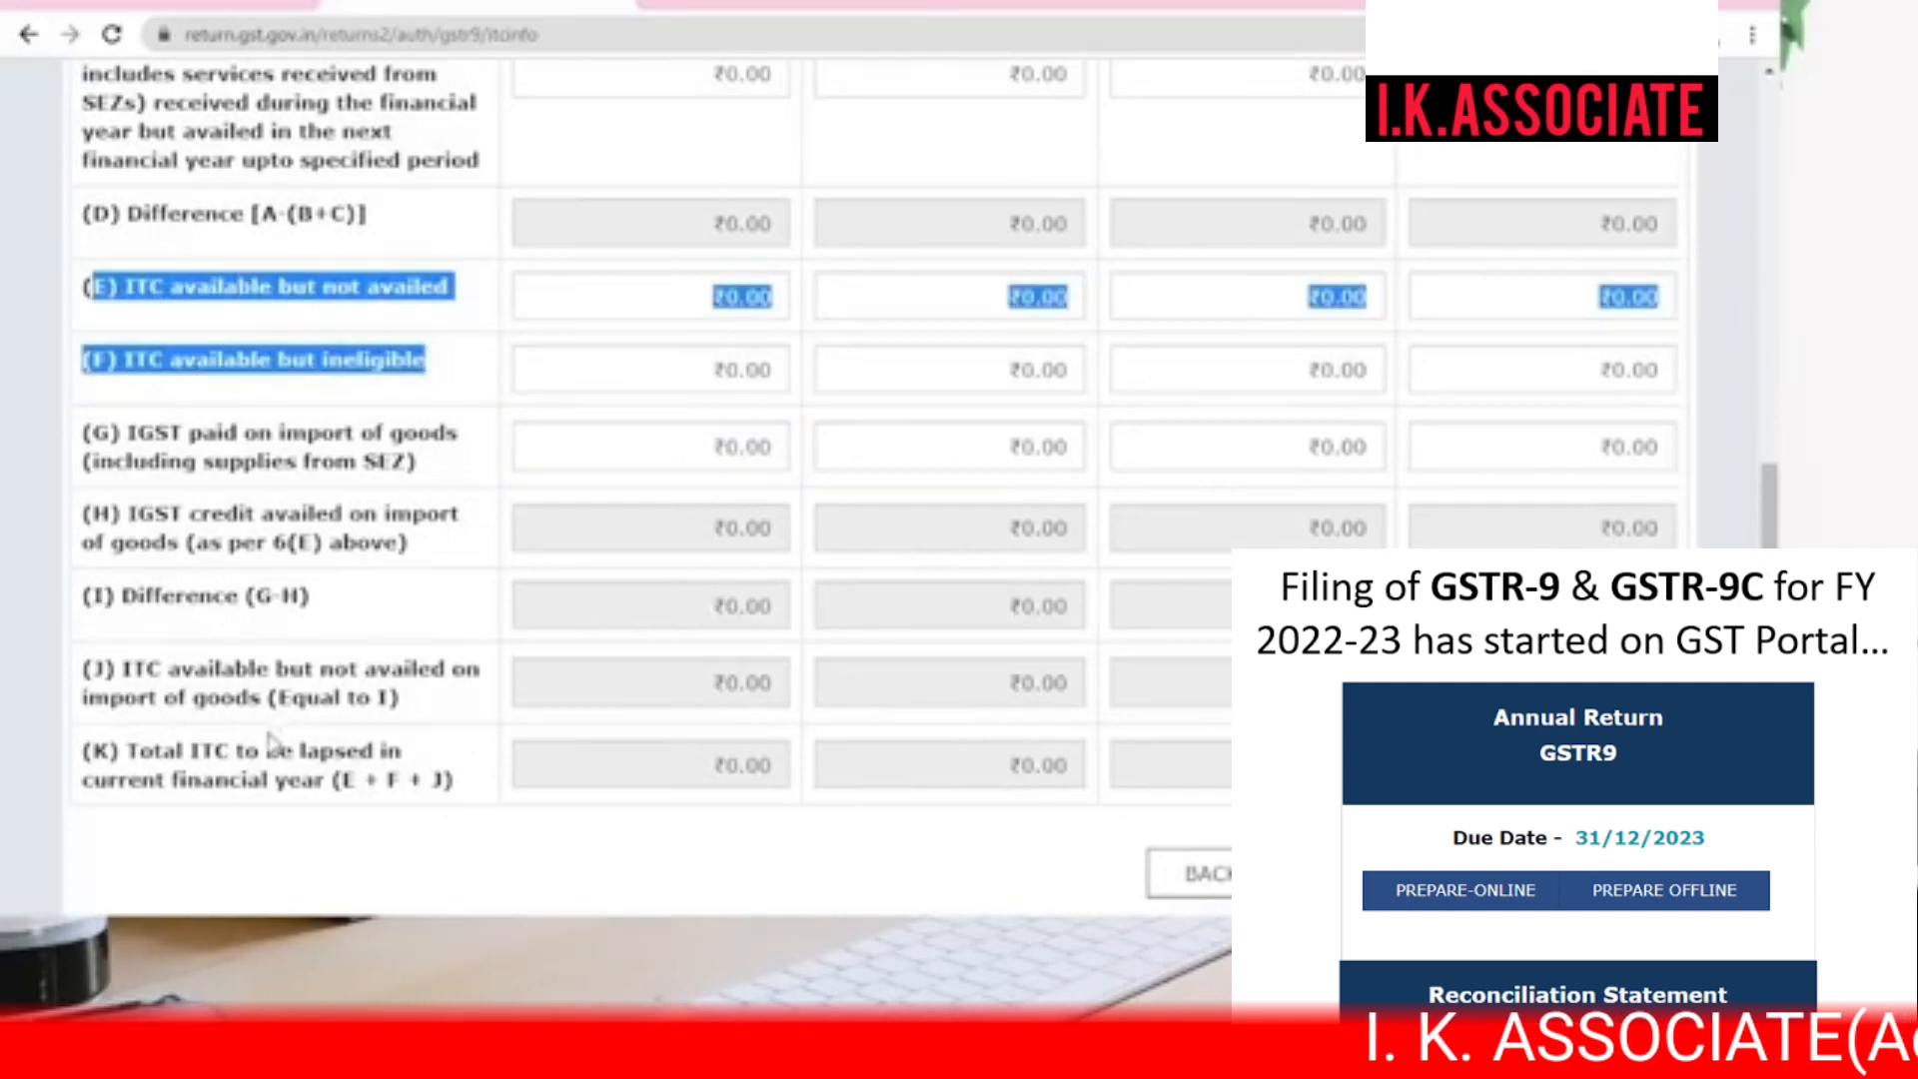
{"action": "left_click_drag", "start_coordinate": [83, 668], "coordinate": [430, 699]}
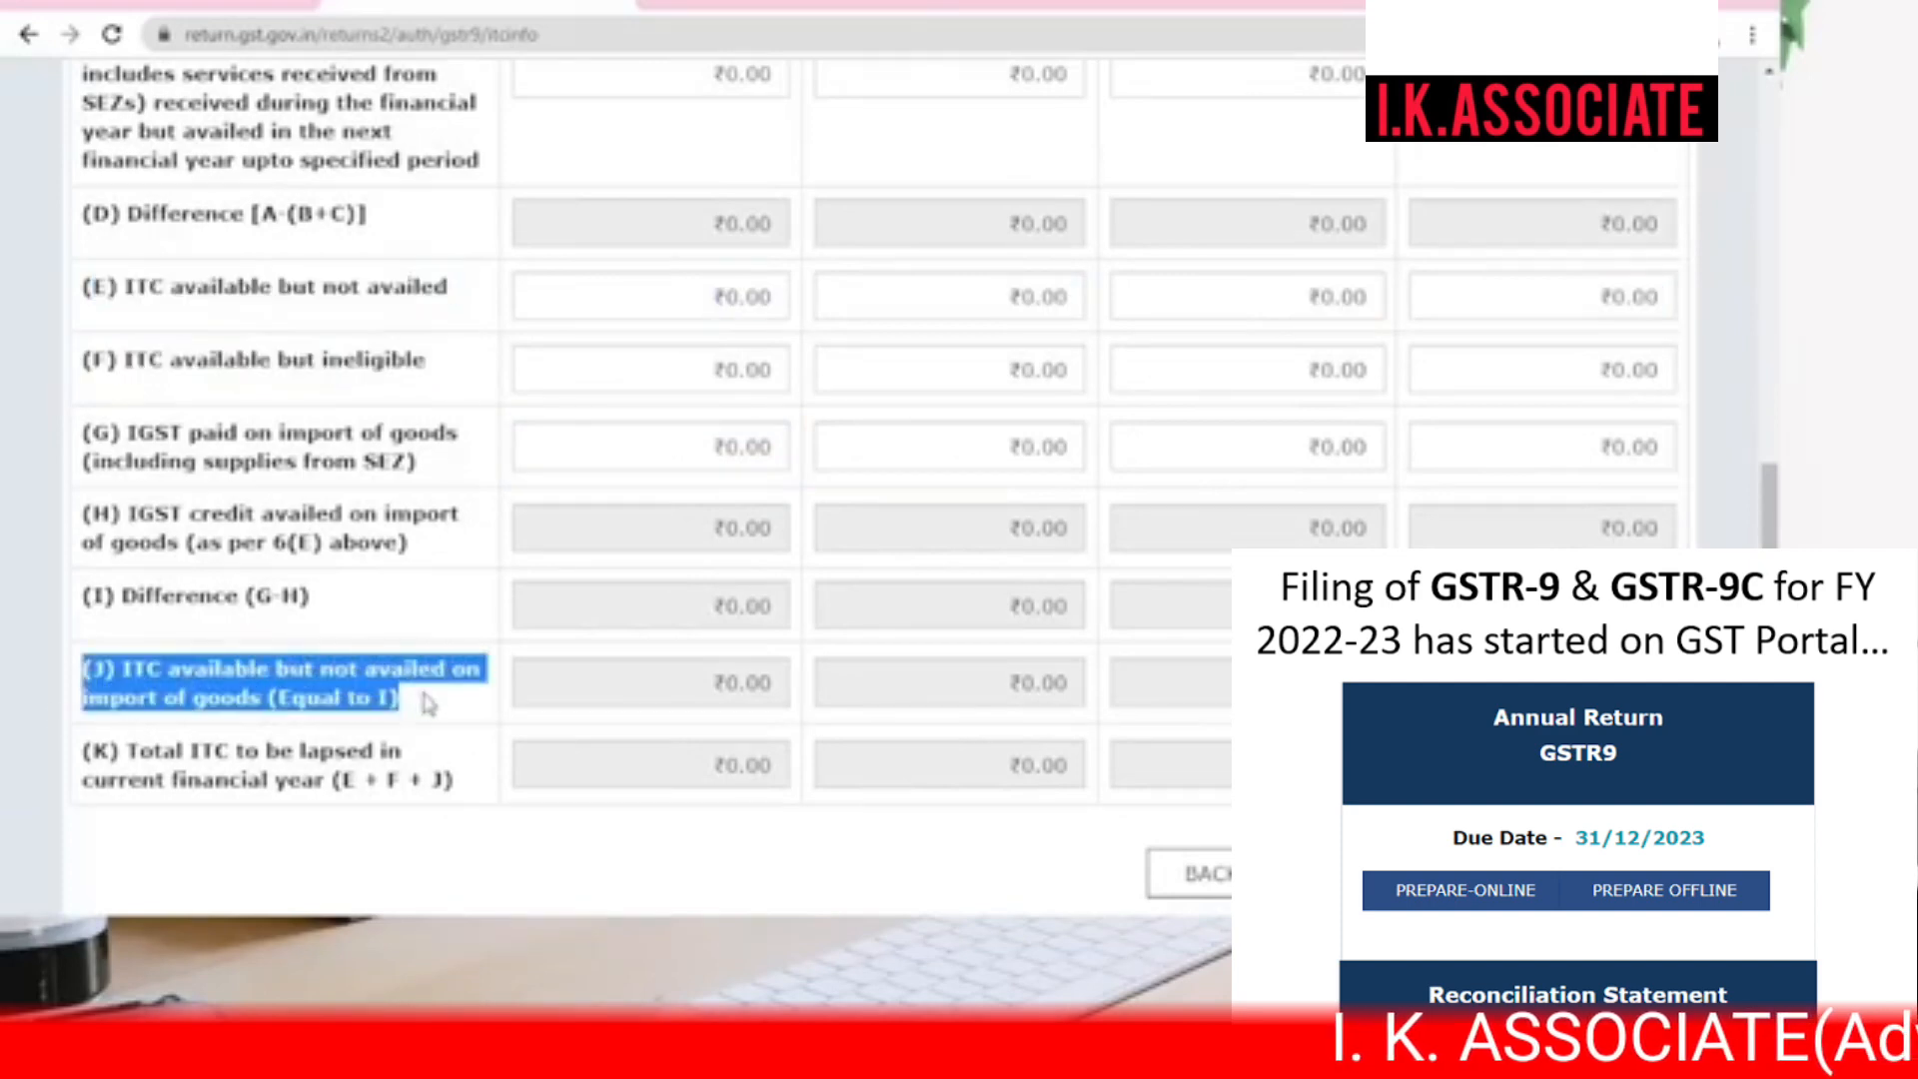
{"action": "left_click", "coordinate": [431, 702]}
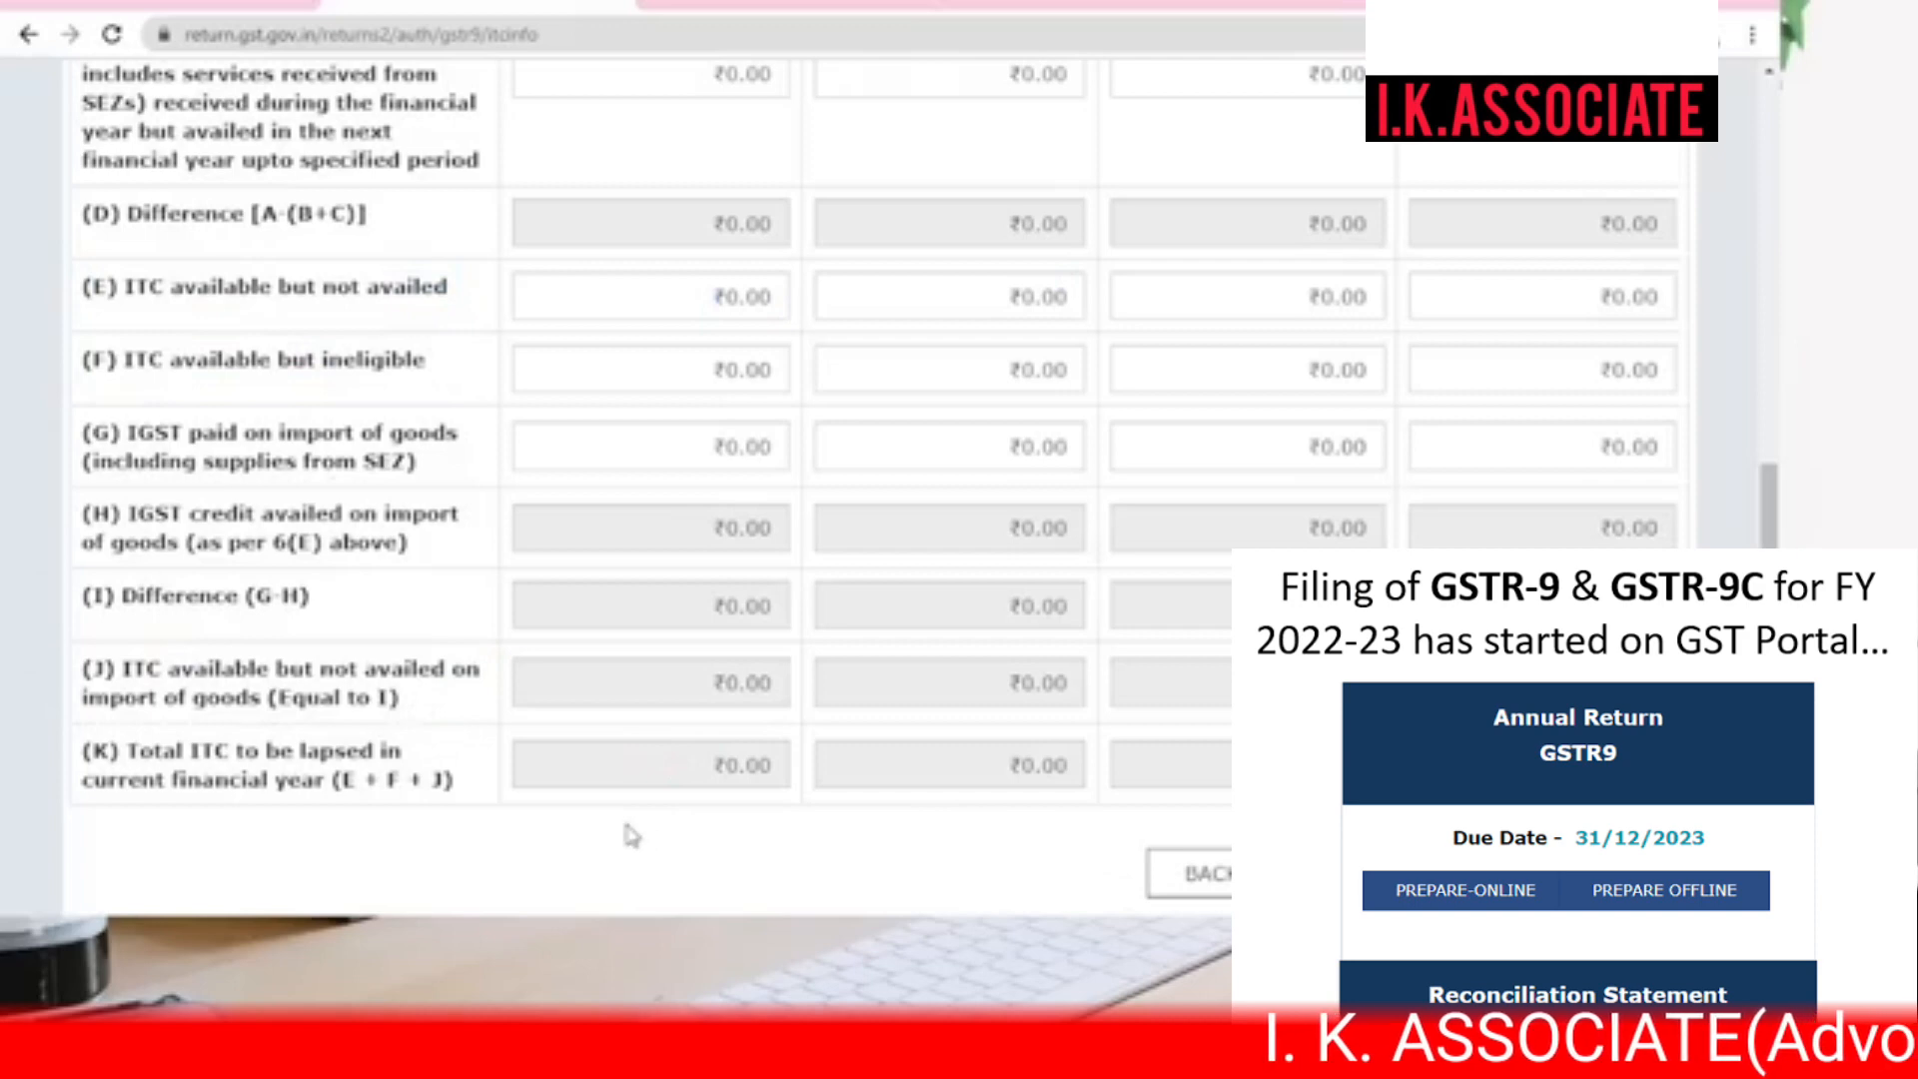
{"action": "scroll", "coordinate": [629, 835], "scroll_direction": "up", "scroll_amount": 1}
{"action": "left_click_drag", "start_coordinate": [97, 352], "coordinate": [338, 352]}
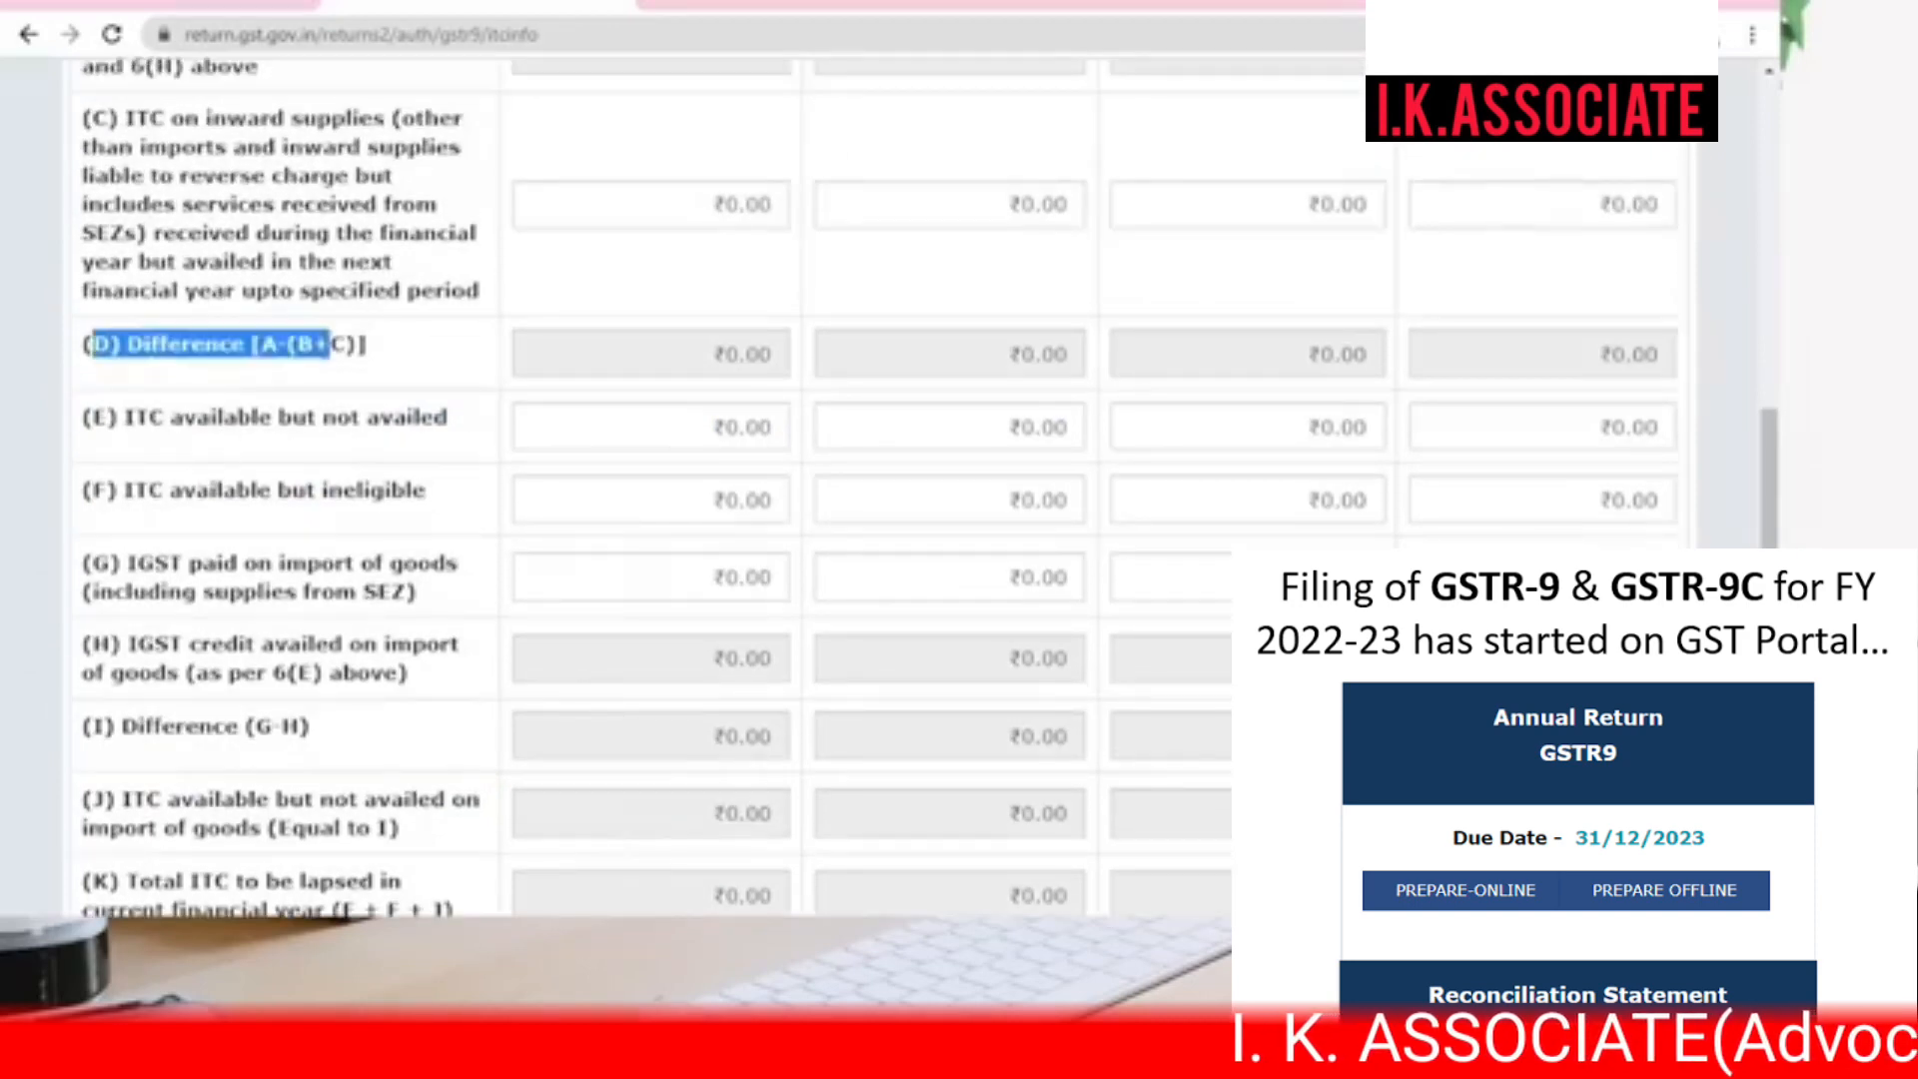
{"action": "left_click", "coordinate": [472, 392]}
{"action": "scroll", "coordinate": [1694, 428], "scroll_direction": "down", "scroll_amount": 1}
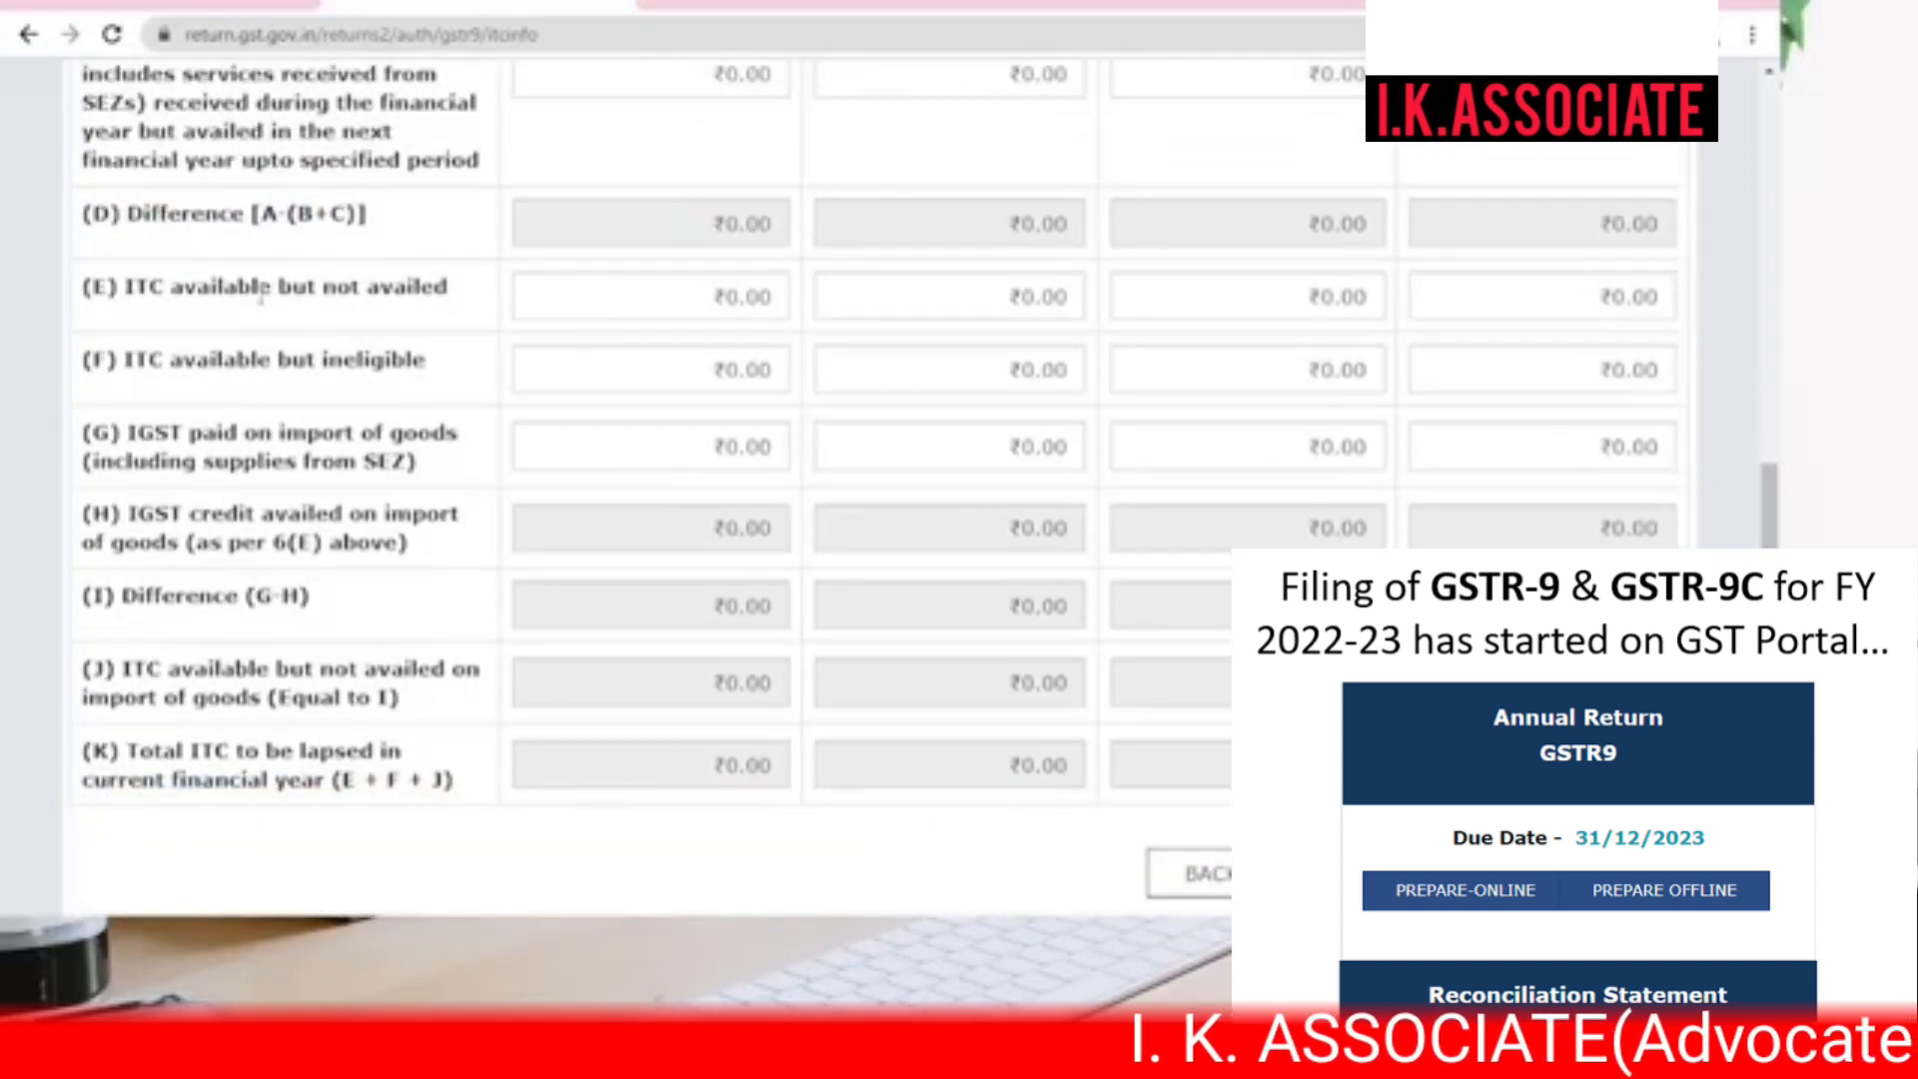
- Compare row (E) ITC available but not availed with row (F) ITC available but ineligible
{"action": "left_click_drag", "start_coordinate": [257, 292], "coordinate": [412, 292]}
{"action": "left_click_drag", "start_coordinate": [322, 361], "coordinate": [434, 363]}
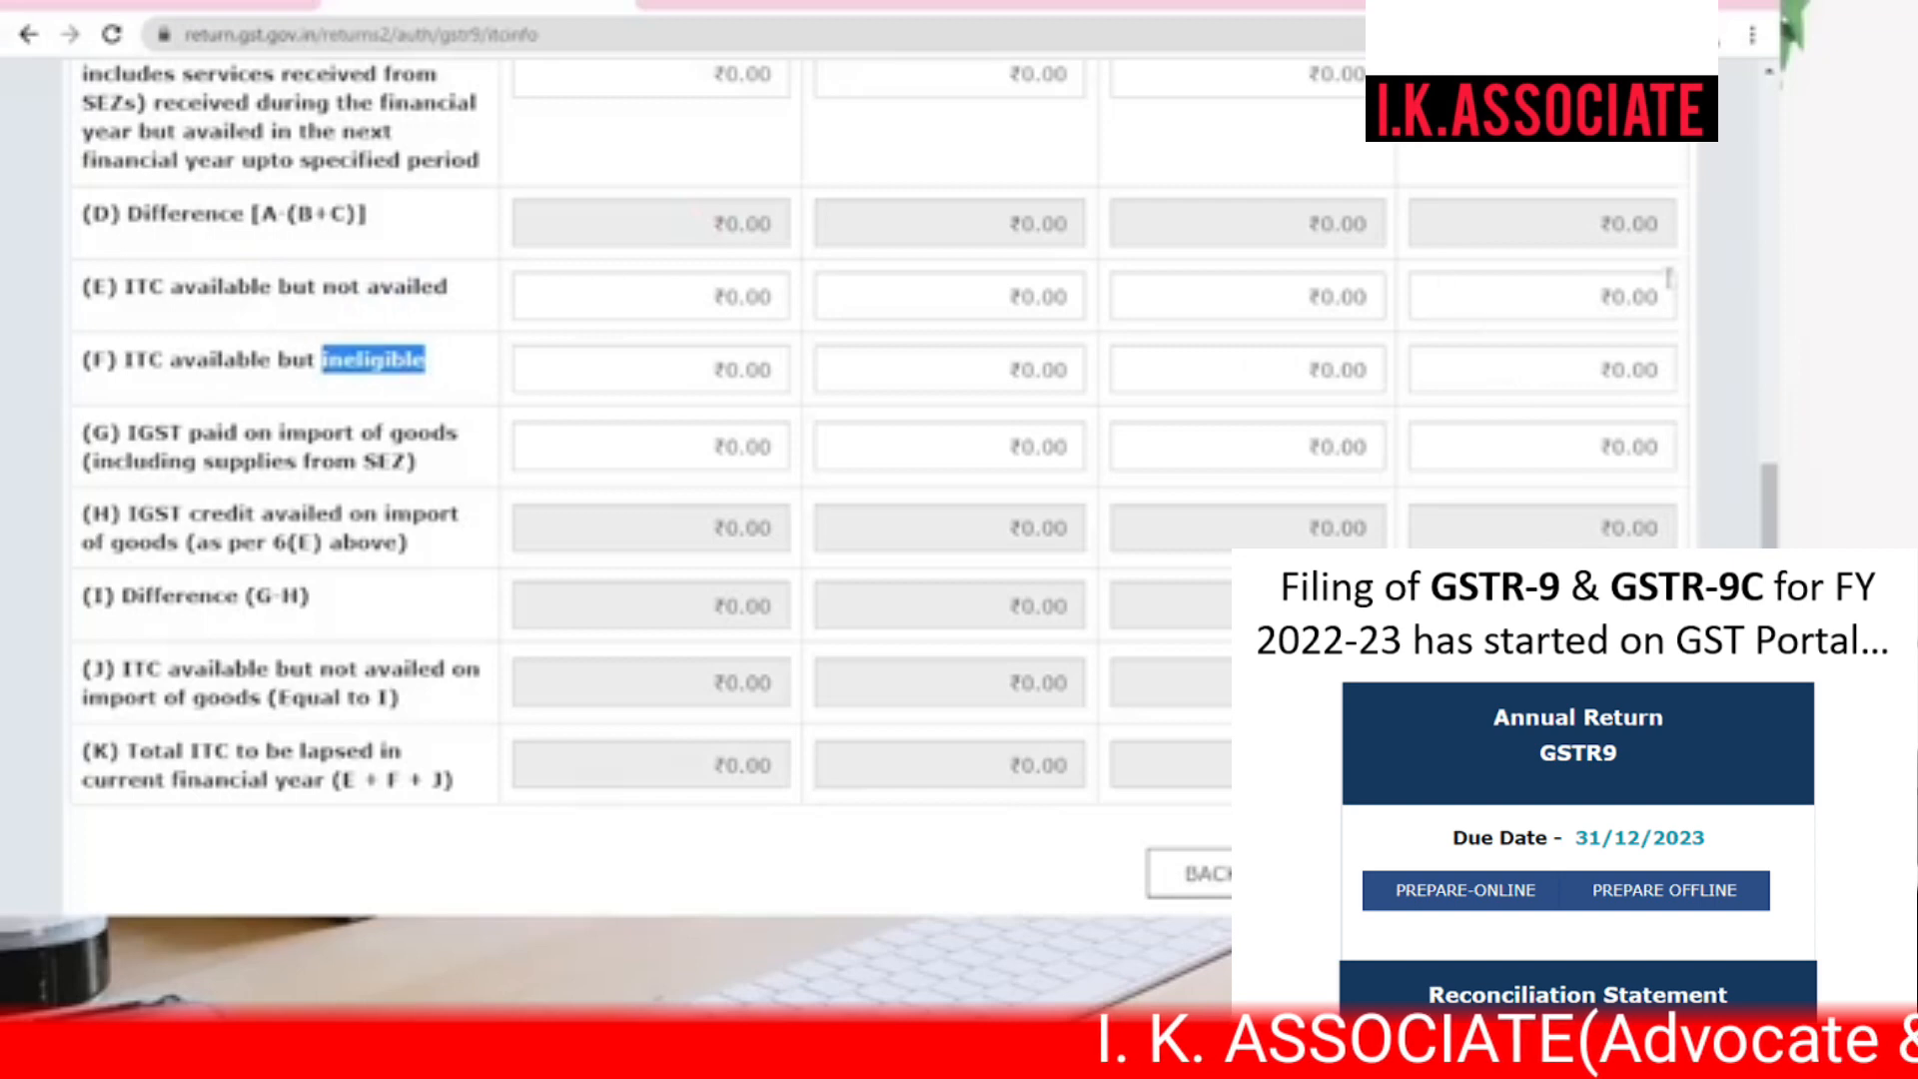
{"action": "left_click", "coordinate": [1735, 345]}
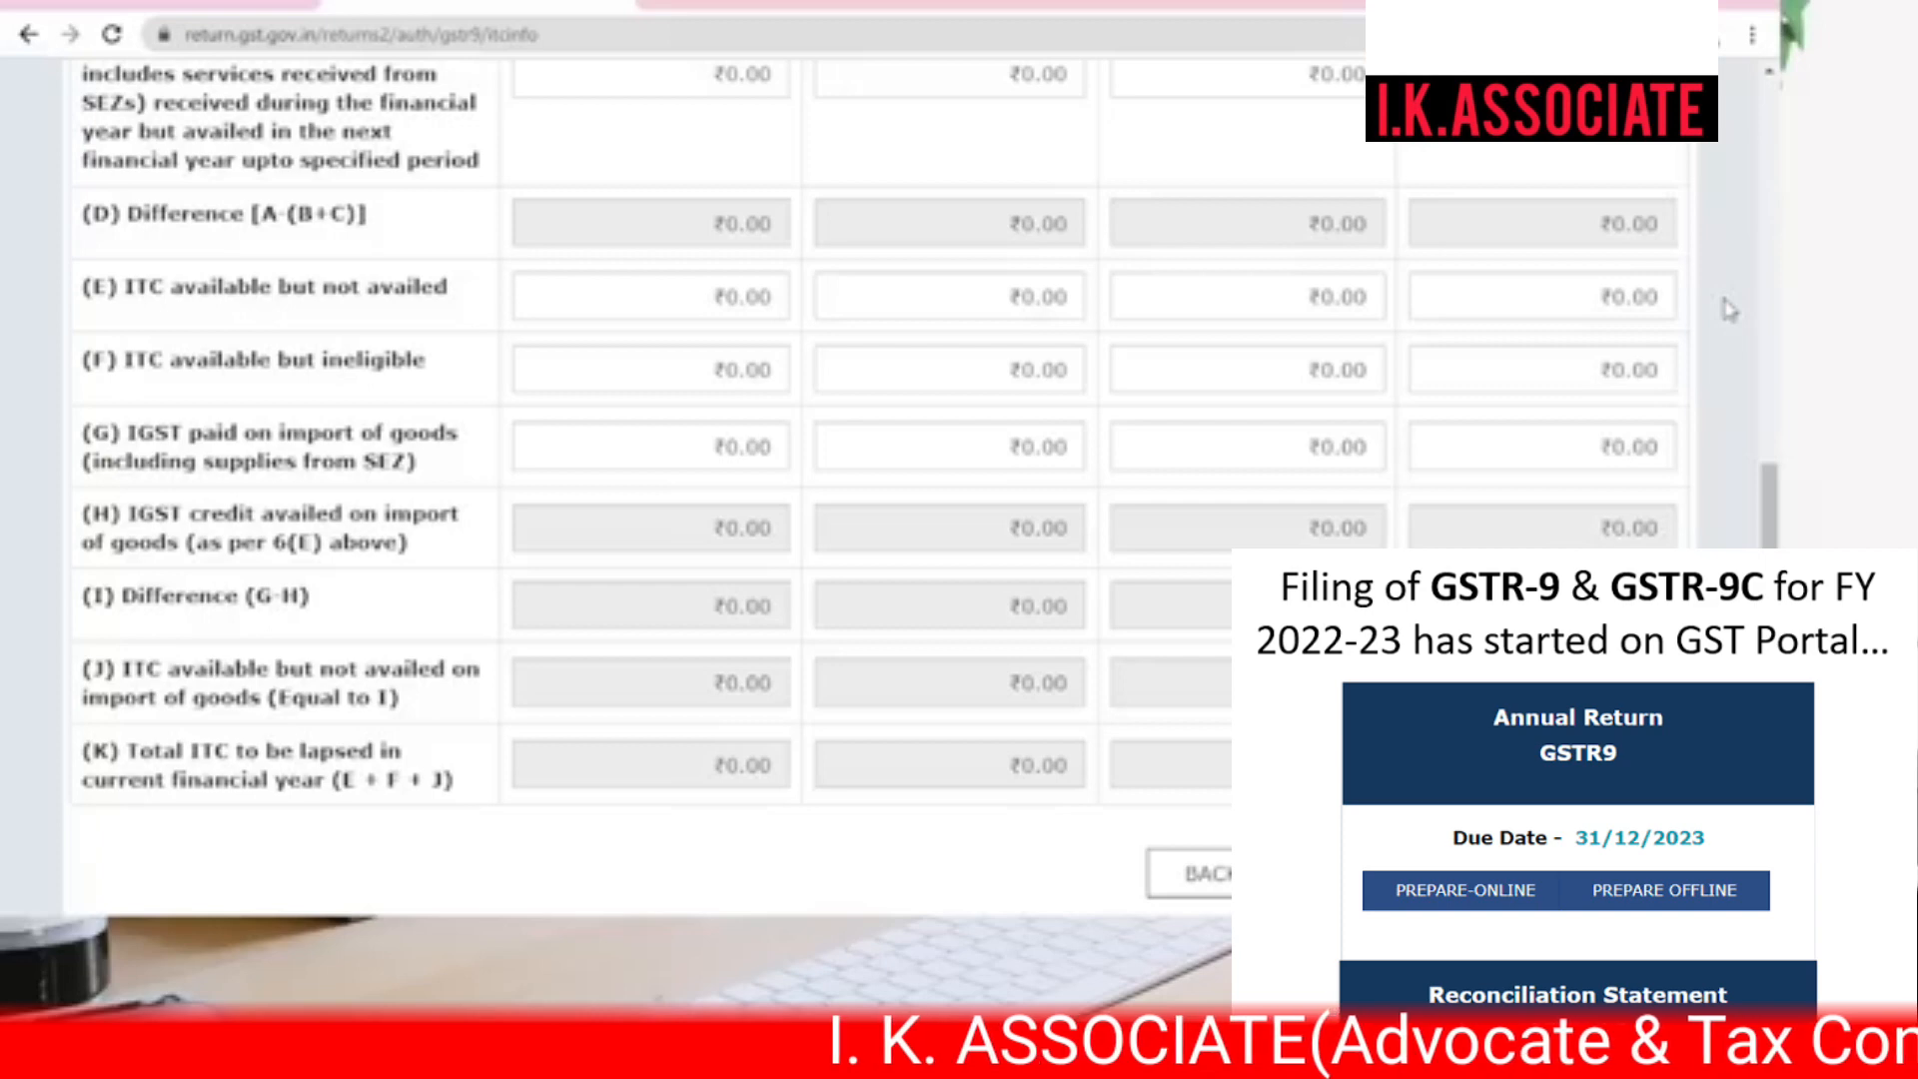
{"action": "scroll", "coordinate": [1729, 310], "scroll_direction": "down", "scroll_amount": 2}
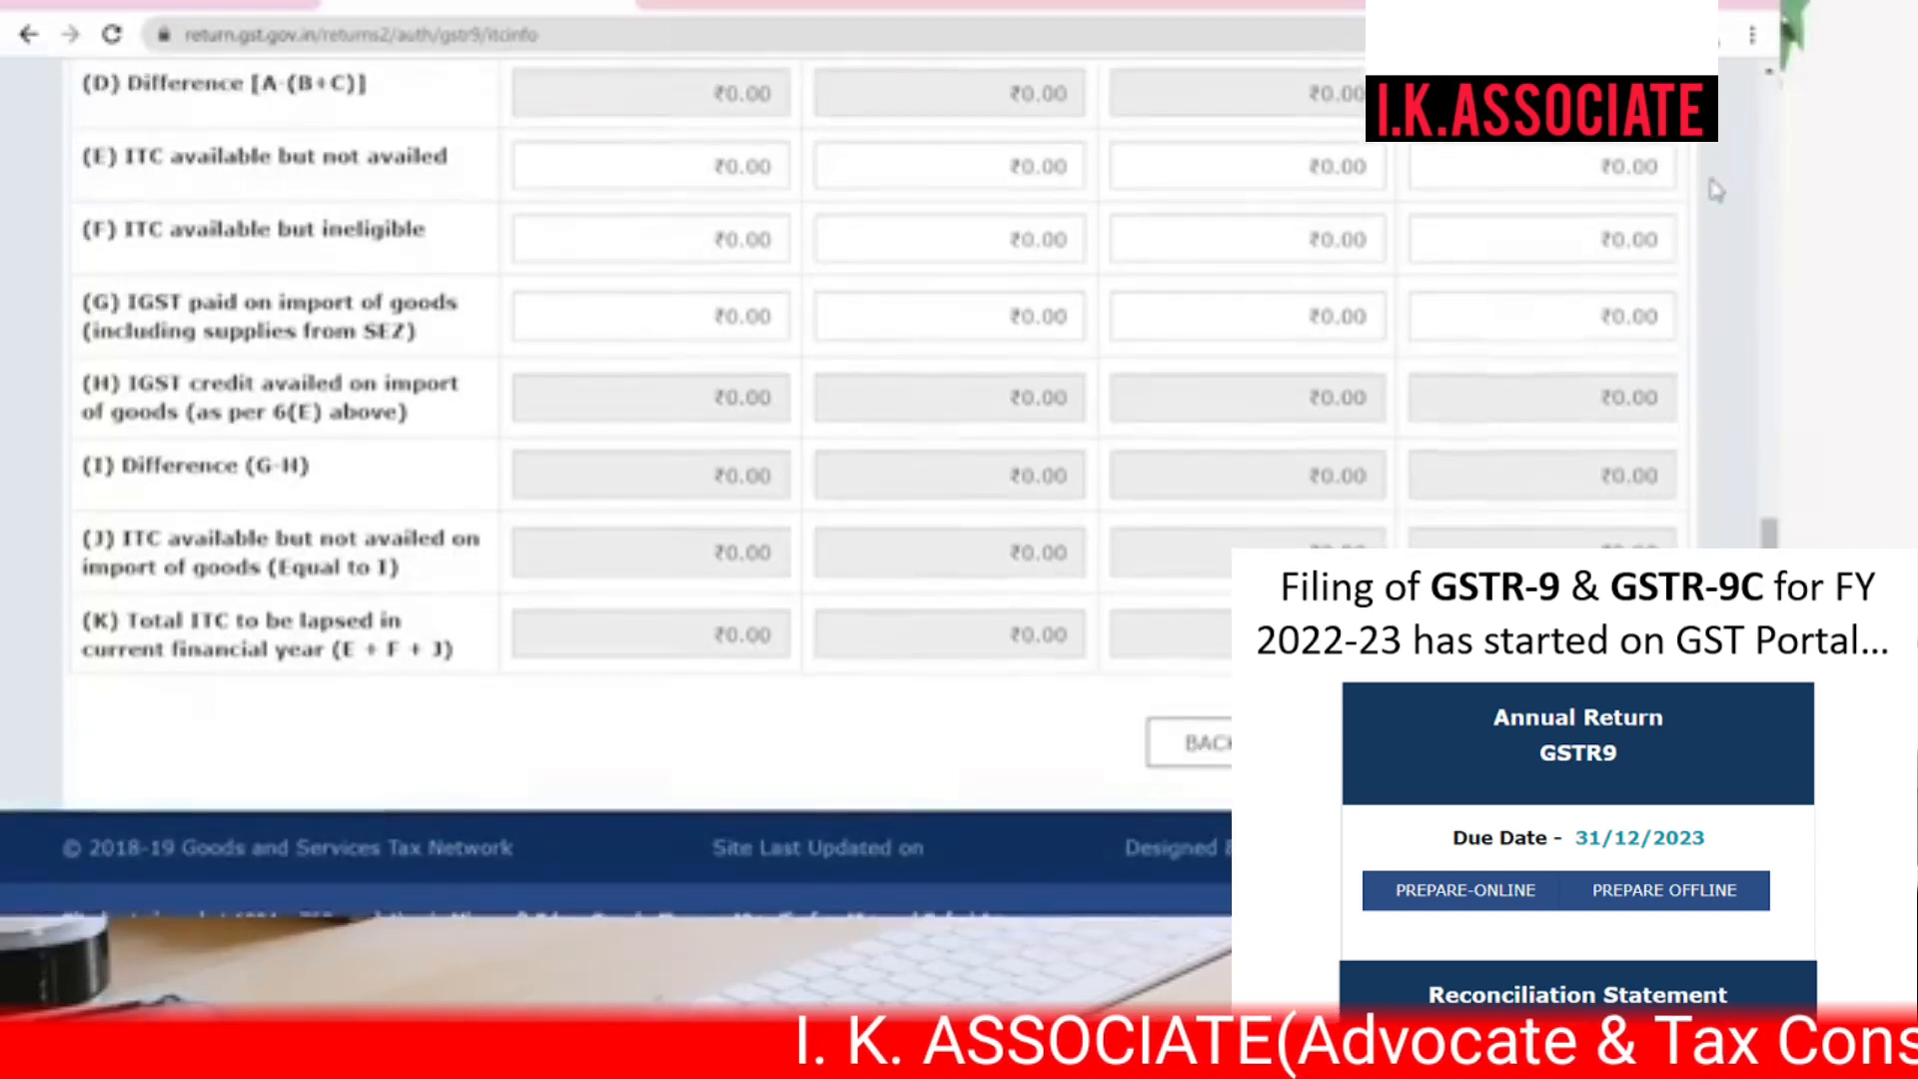
{"action": "scroll", "coordinate": [1715, 190], "scroll_direction": "up", "scroll_amount": 3}
{"action": "scroll", "coordinate": [1715, 190], "scroll_direction": "down", "scroll_amount": 3}
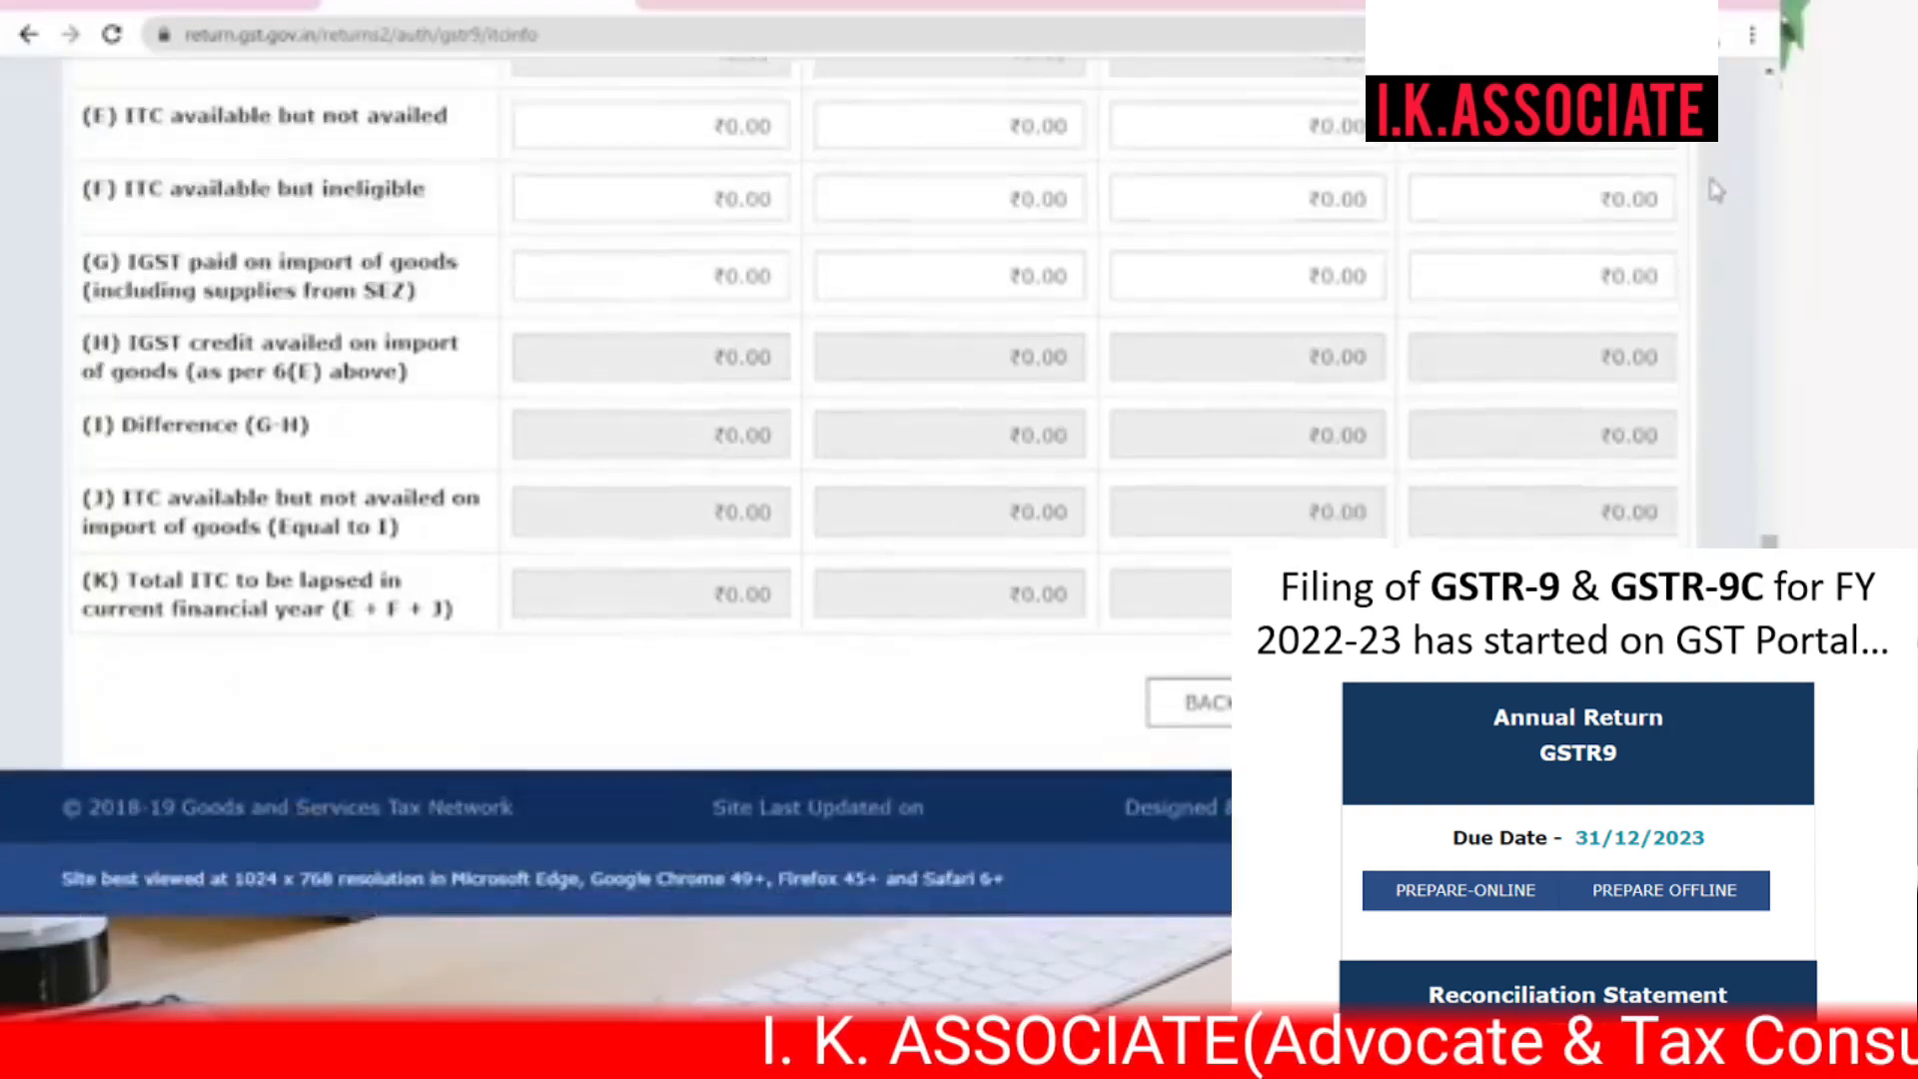
{"action": "scroll", "coordinate": [390, 245], "scroll_direction": "up", "scroll_amount": 2}
{"action": "left_click_drag", "start_coordinate": [339, 249], "coordinate": [444, 250]}
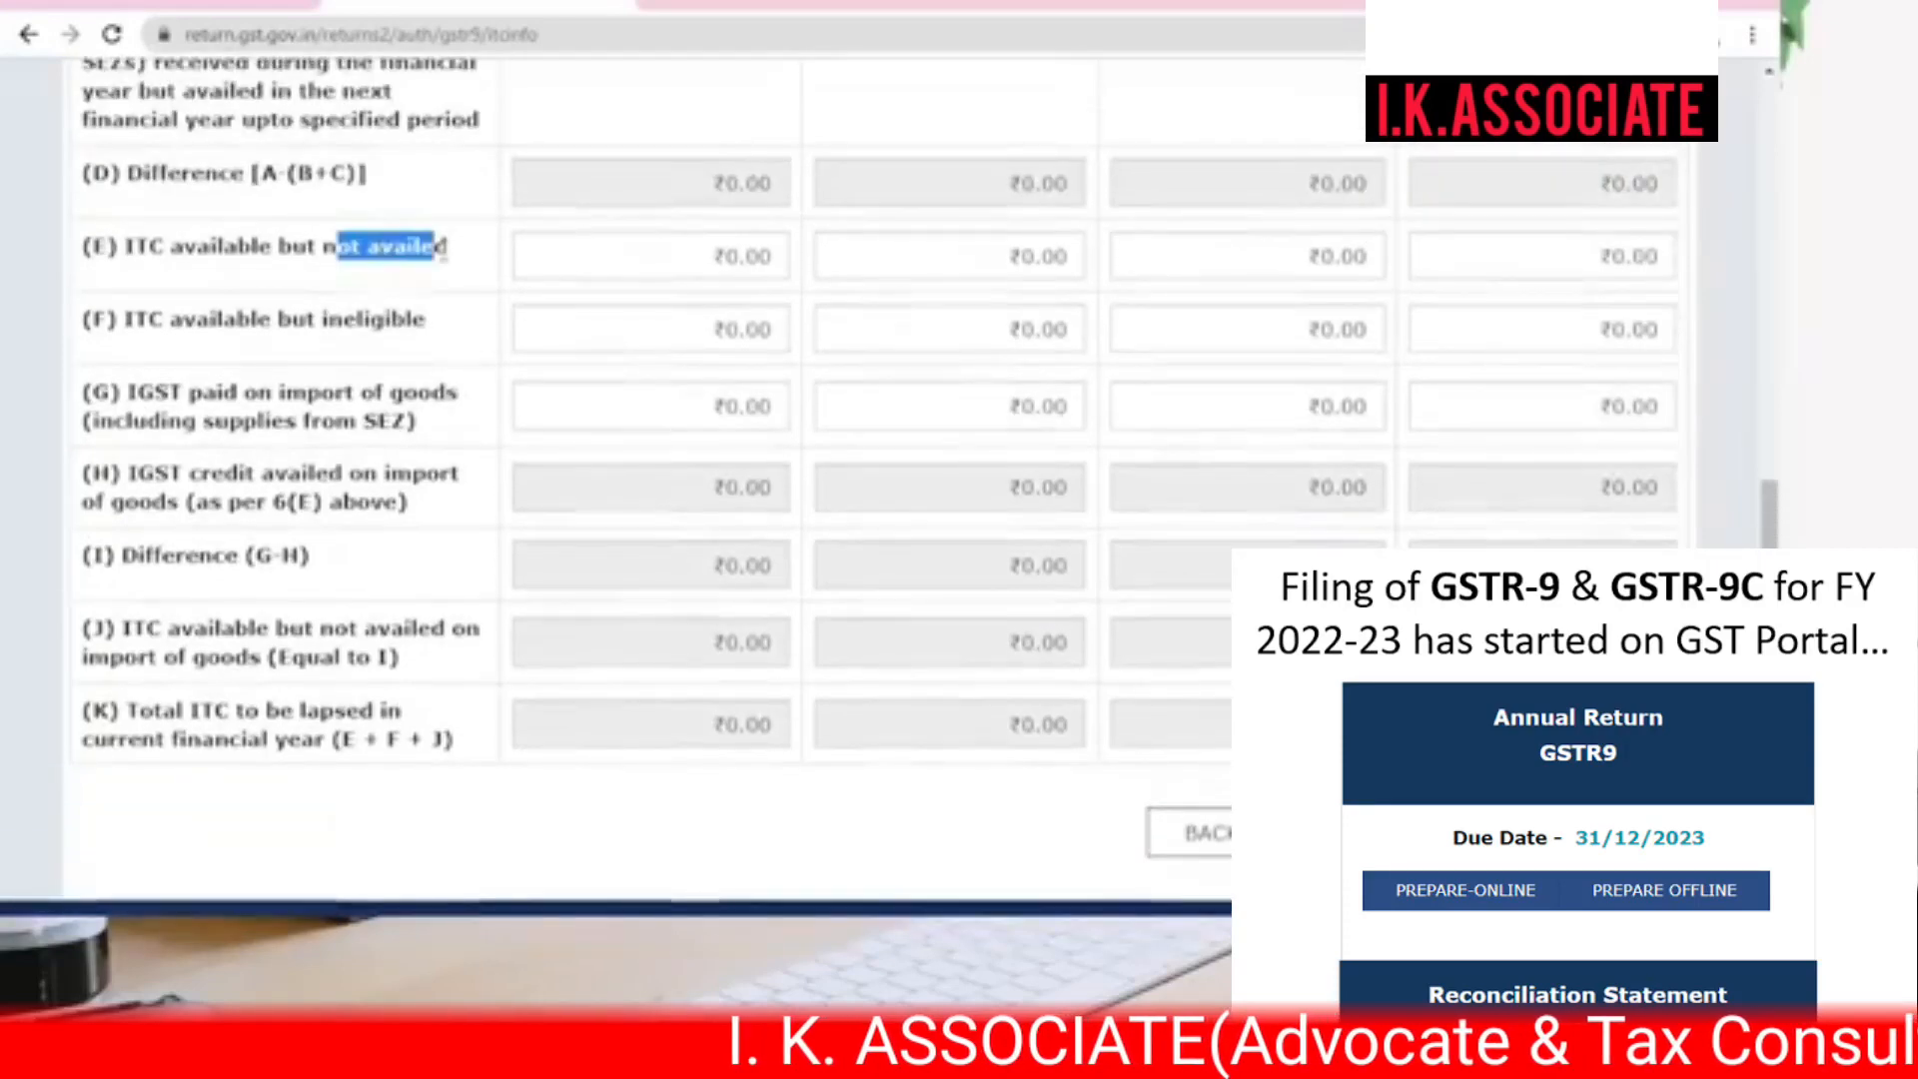
{"action": "left_click_drag", "start_coordinate": [358, 322], "coordinate": [427, 322]}
{"action": "scroll", "coordinate": [1733, 462], "scroll_direction": "down", "scroll_amount": 1}
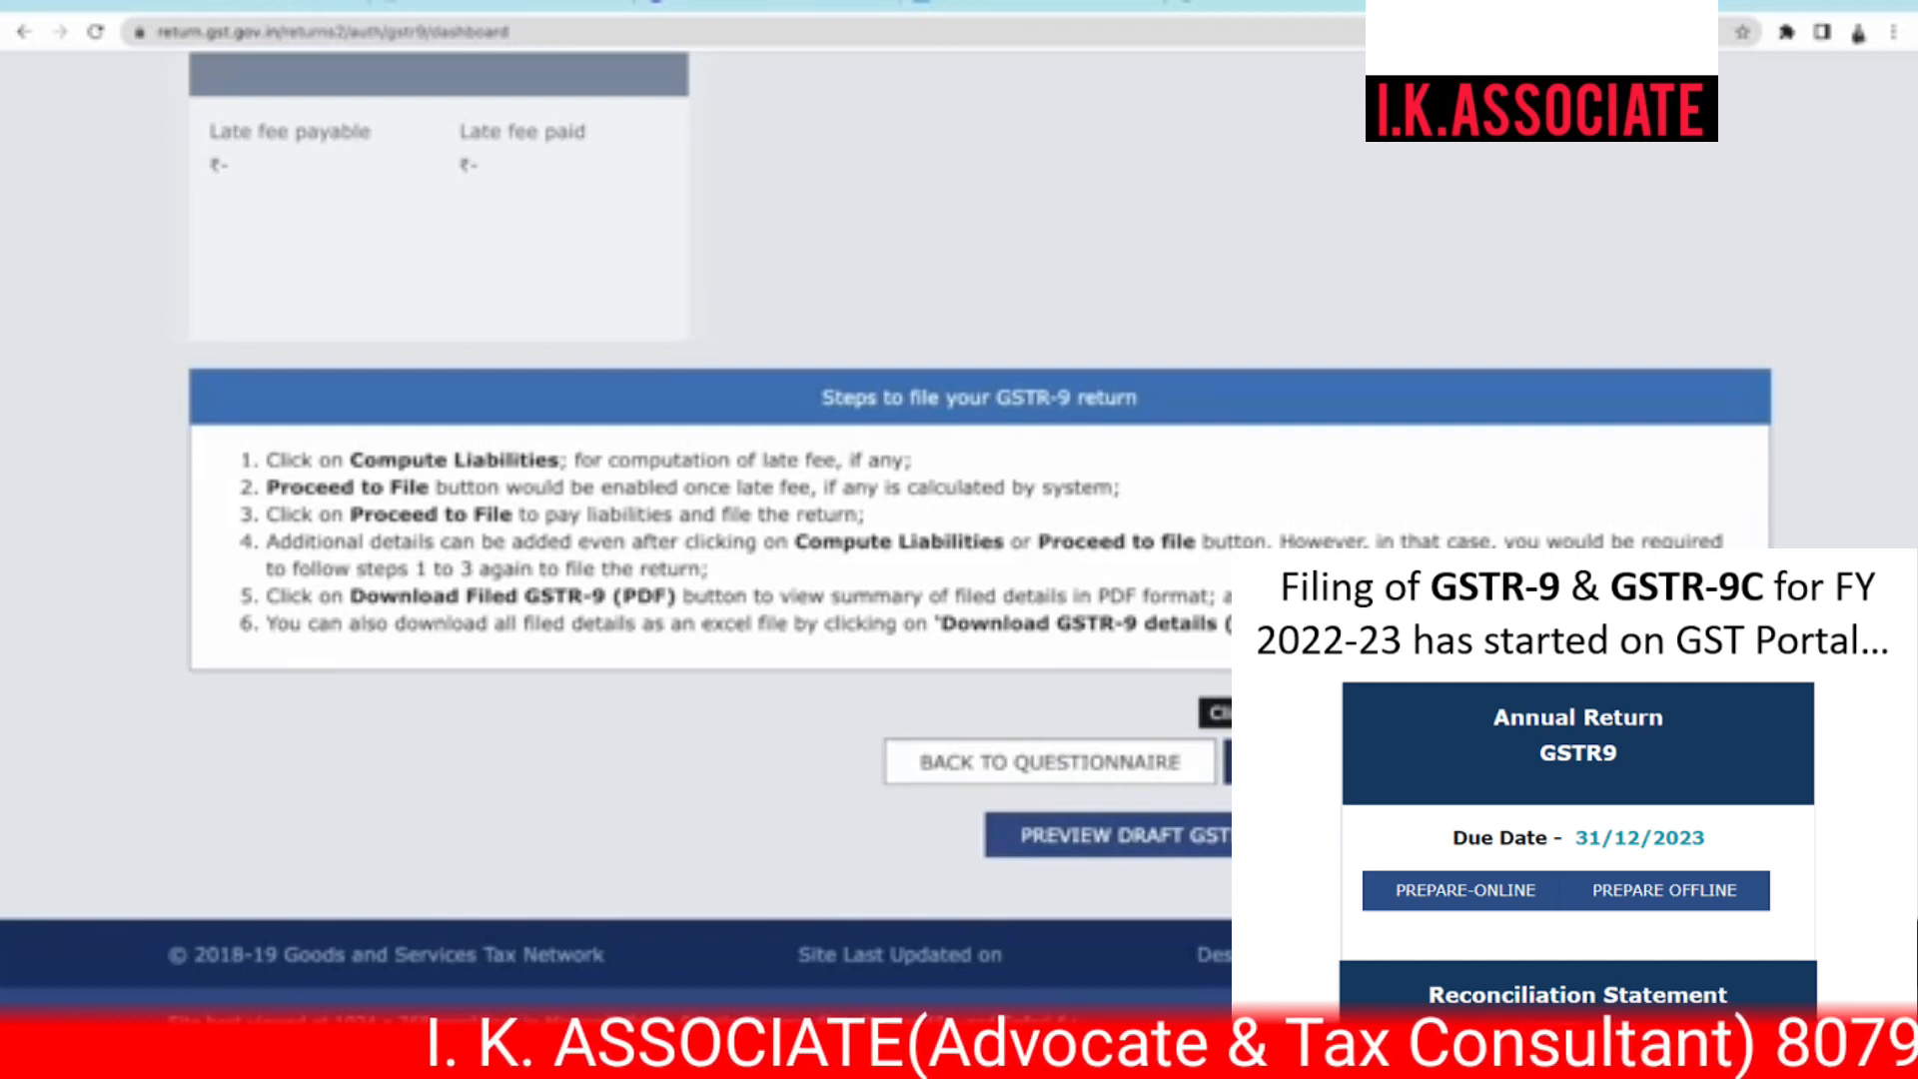
- Switch to the GSTR-9 Offline Tool (v1.6) workbook in Excel and open its Read Me sheet
{"action": "scroll", "coordinate": [377, 157], "scroll_direction": "up", "scroll_amount": 1}
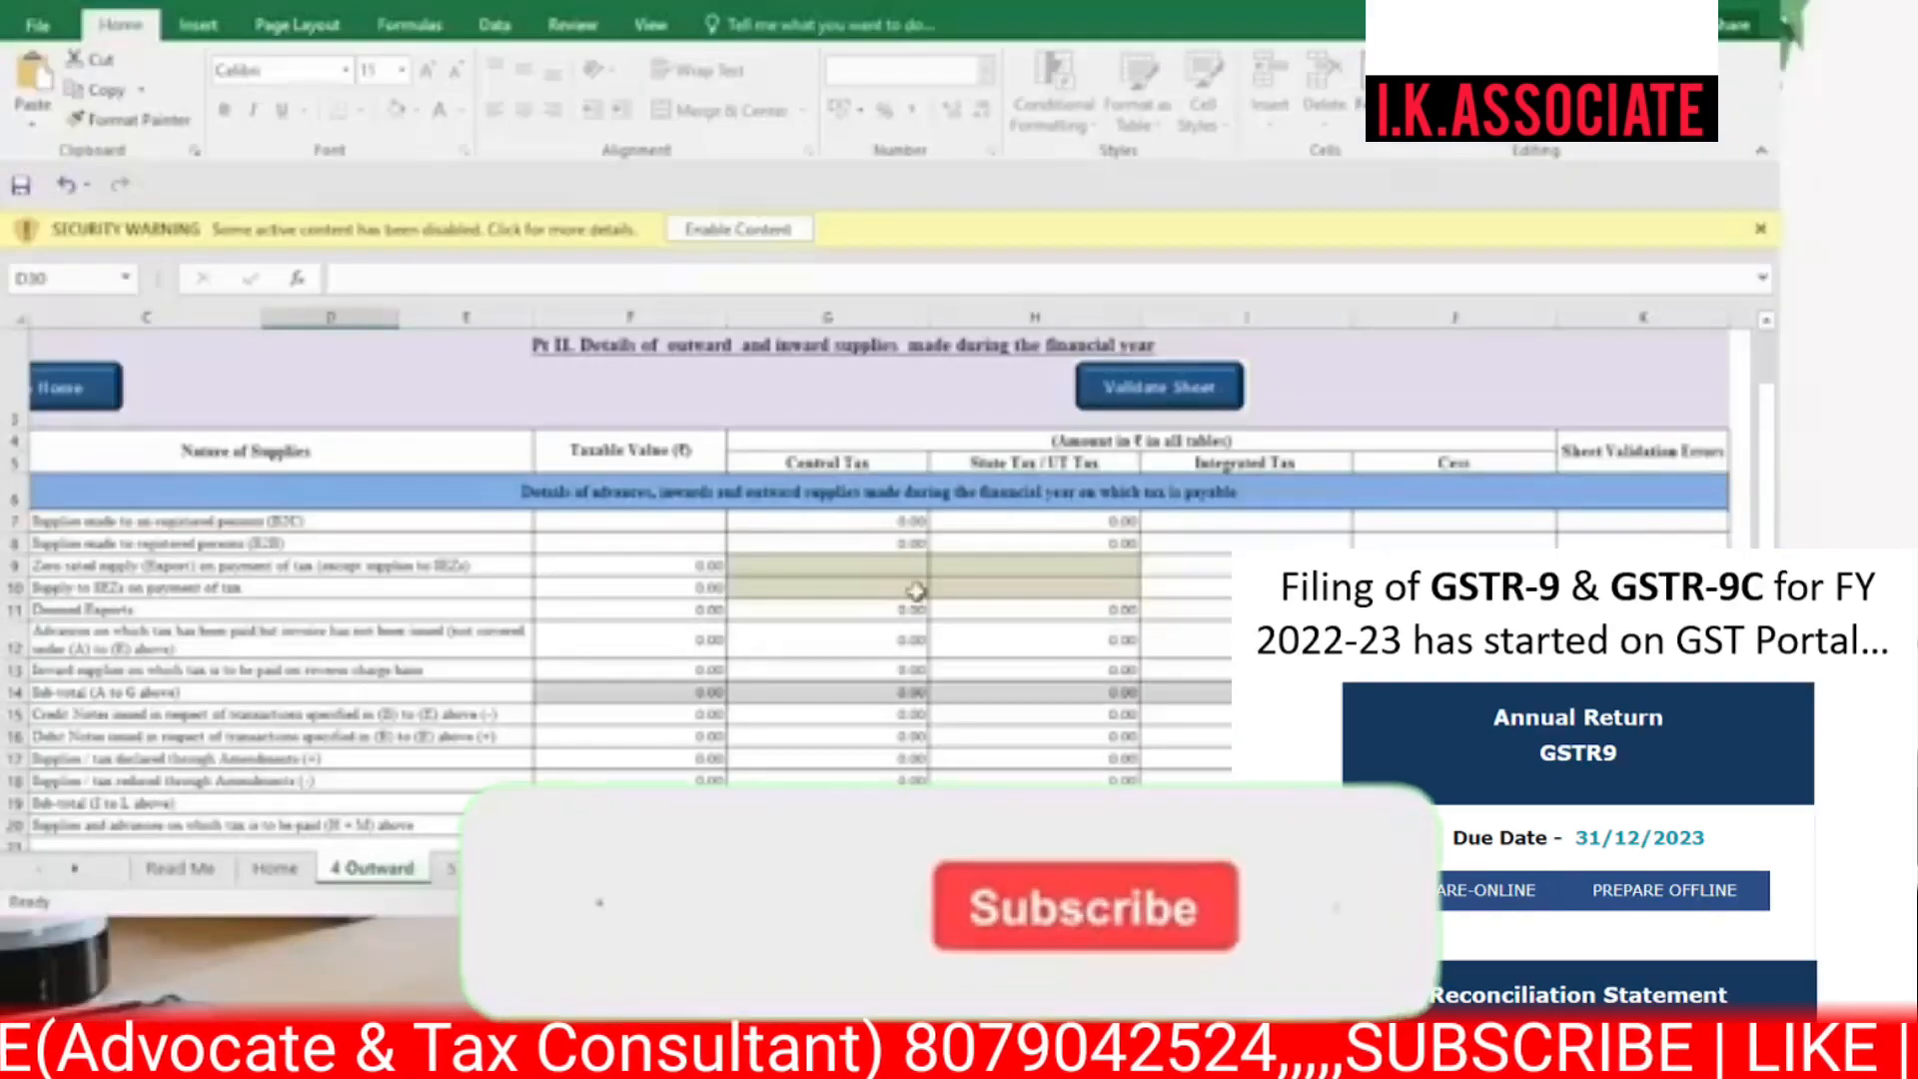
{"action": "scroll", "coordinate": [415, 641], "scroll_direction": "up", "scroll_amount": 3}
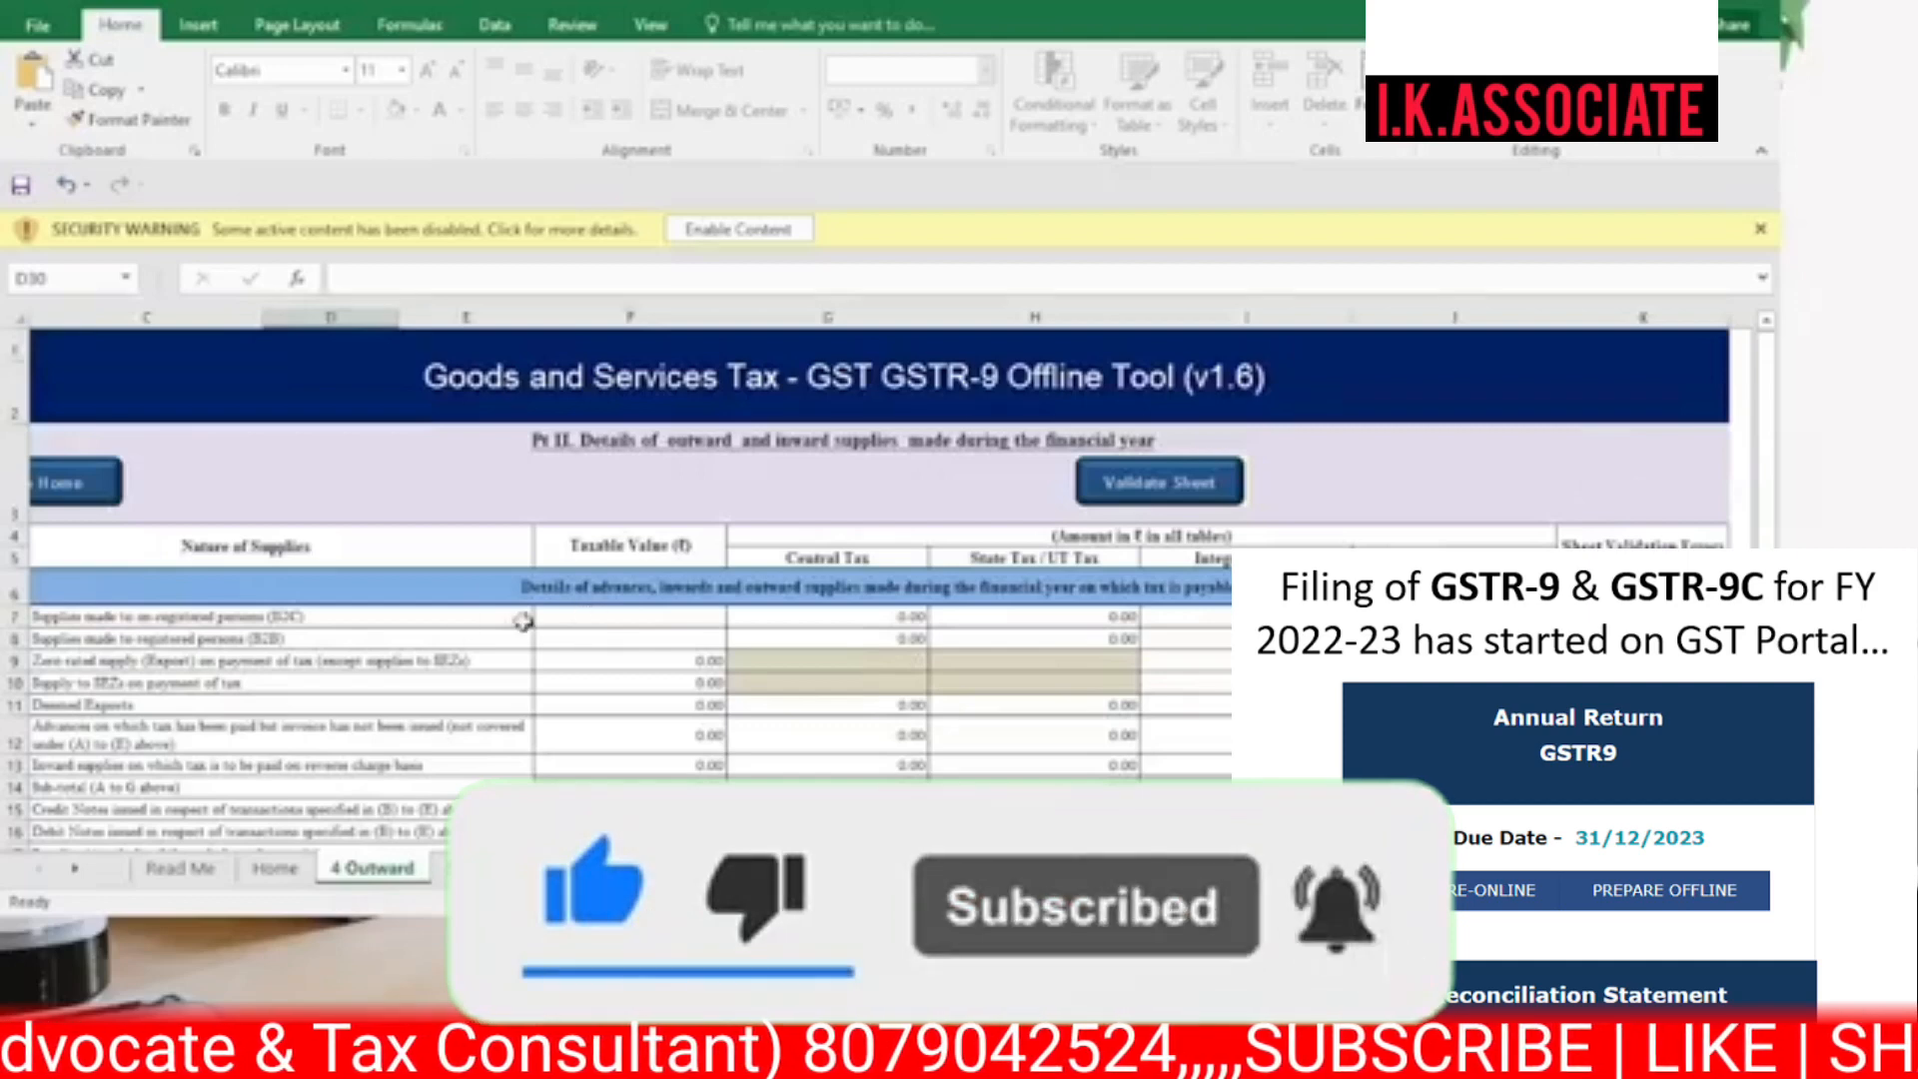
{"action": "left_click", "coordinate": [181, 868]}
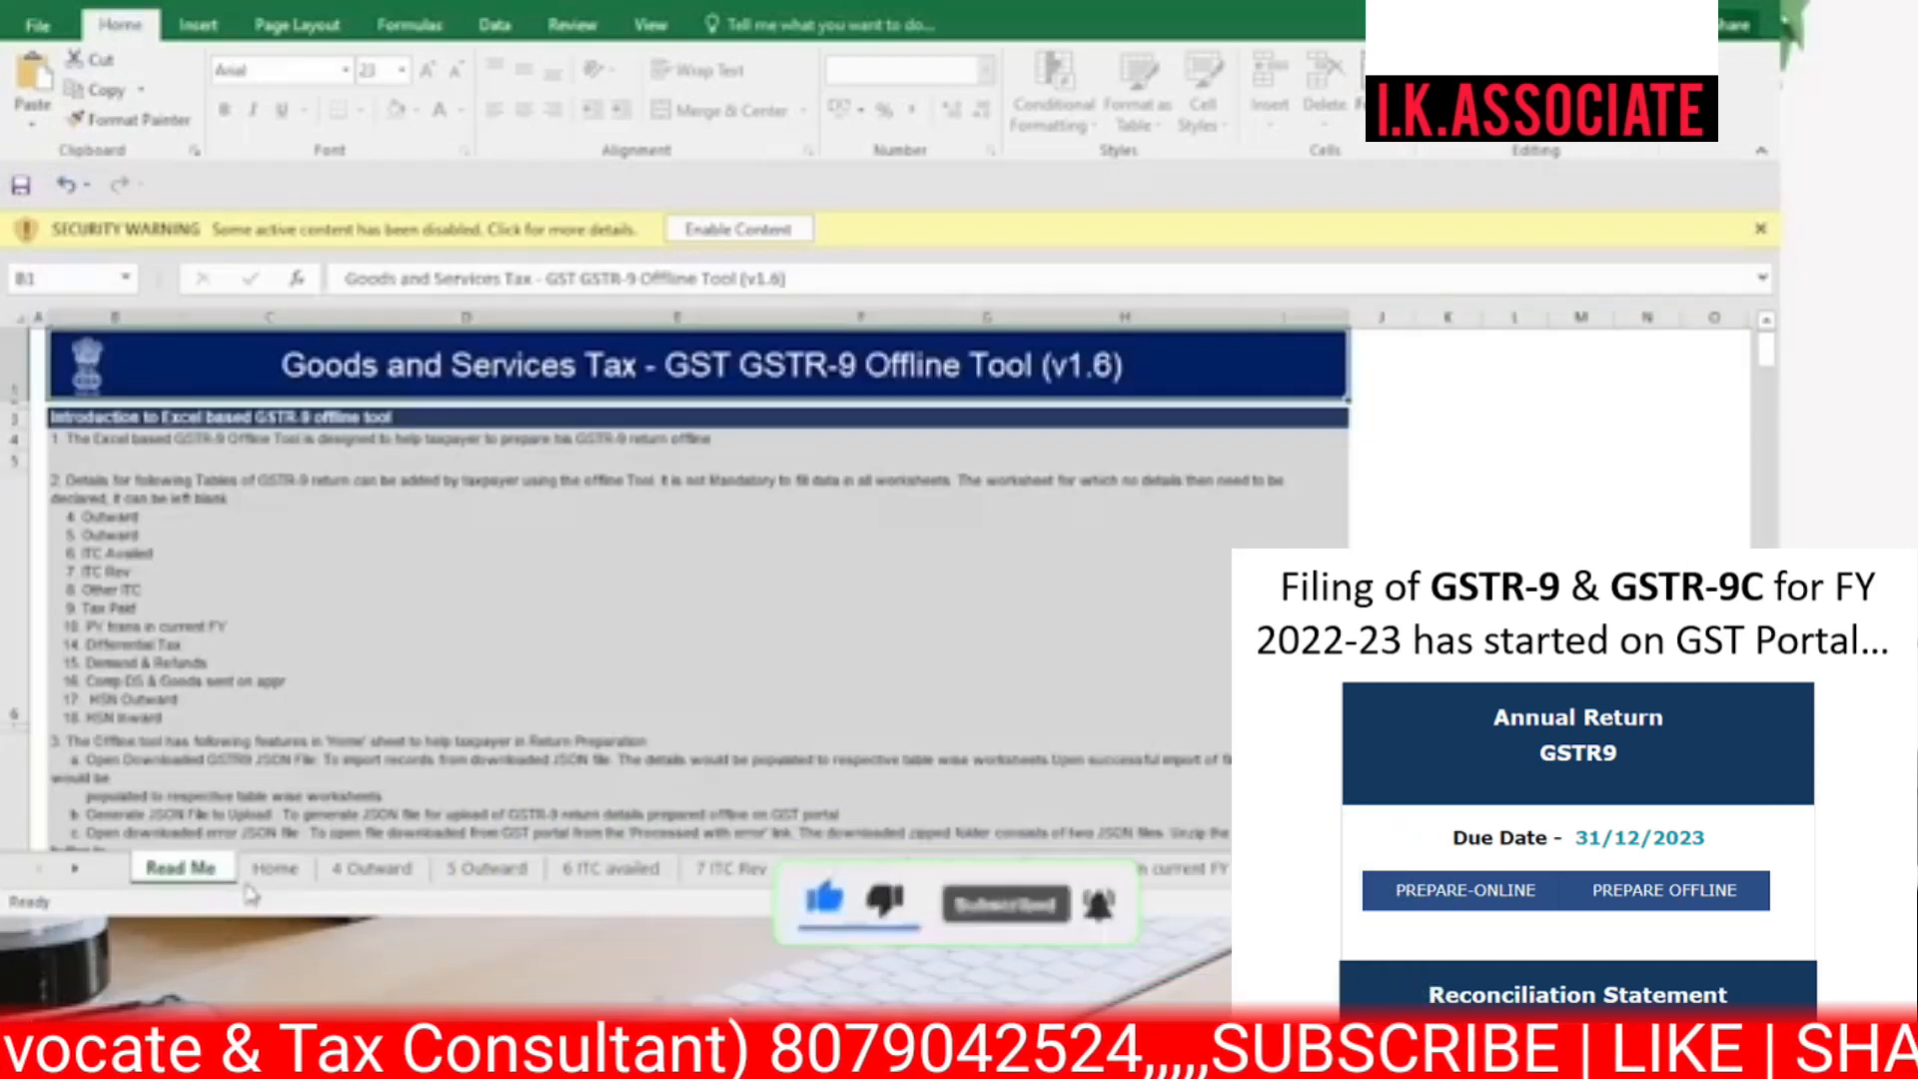
- Skim the Read Me instructions on uploading and error files, and view the JSON import and generation options on the Home sheet
{"action": "scroll", "coordinate": [445, 557], "scroll_direction": "down", "scroll_amount": 5}
{"action": "scroll", "coordinate": [451, 568], "scroll_direction": "down", "scroll_amount": 3}
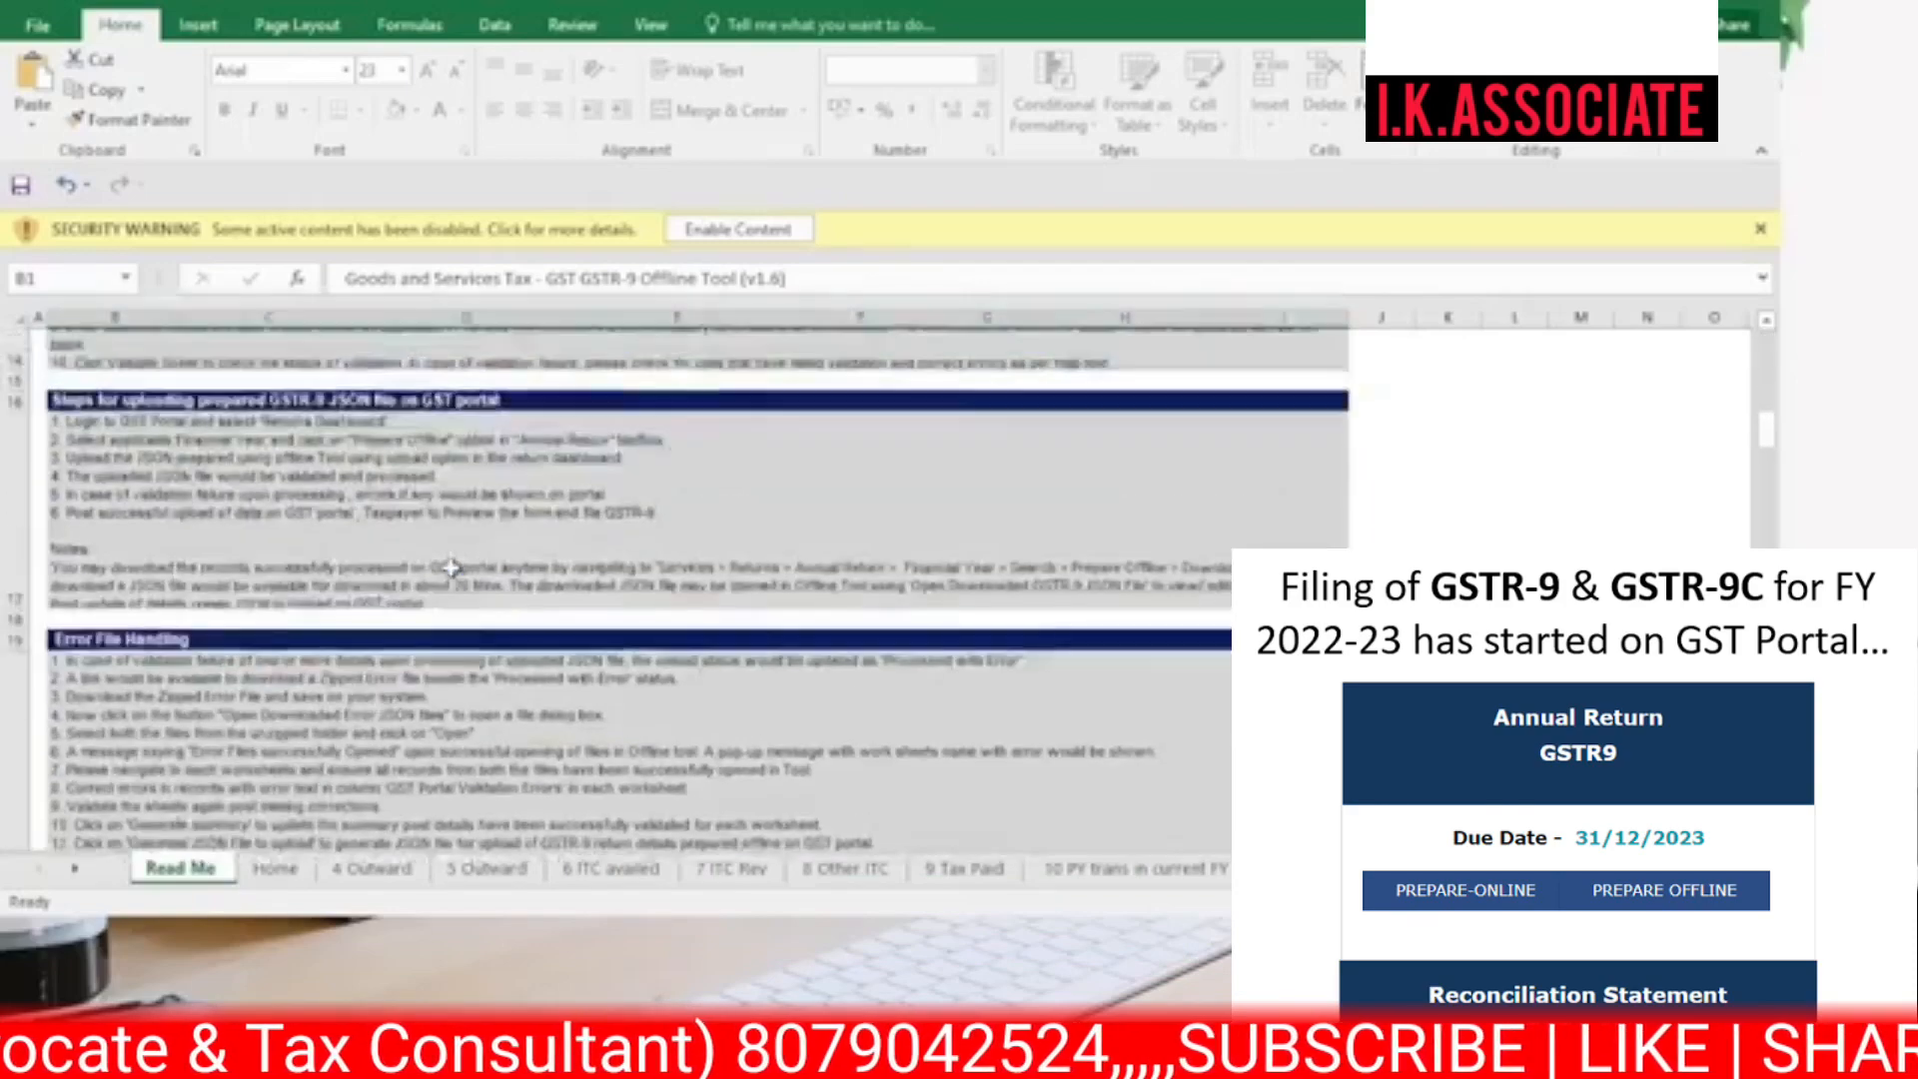
{"action": "scroll", "coordinate": [459, 565], "scroll_direction": "up", "scroll_amount": 10}
{"action": "left_click", "coordinate": [275, 868]}
{"action": "scroll", "coordinate": [350, 667], "scroll_direction": "down", "scroll_amount": 1}
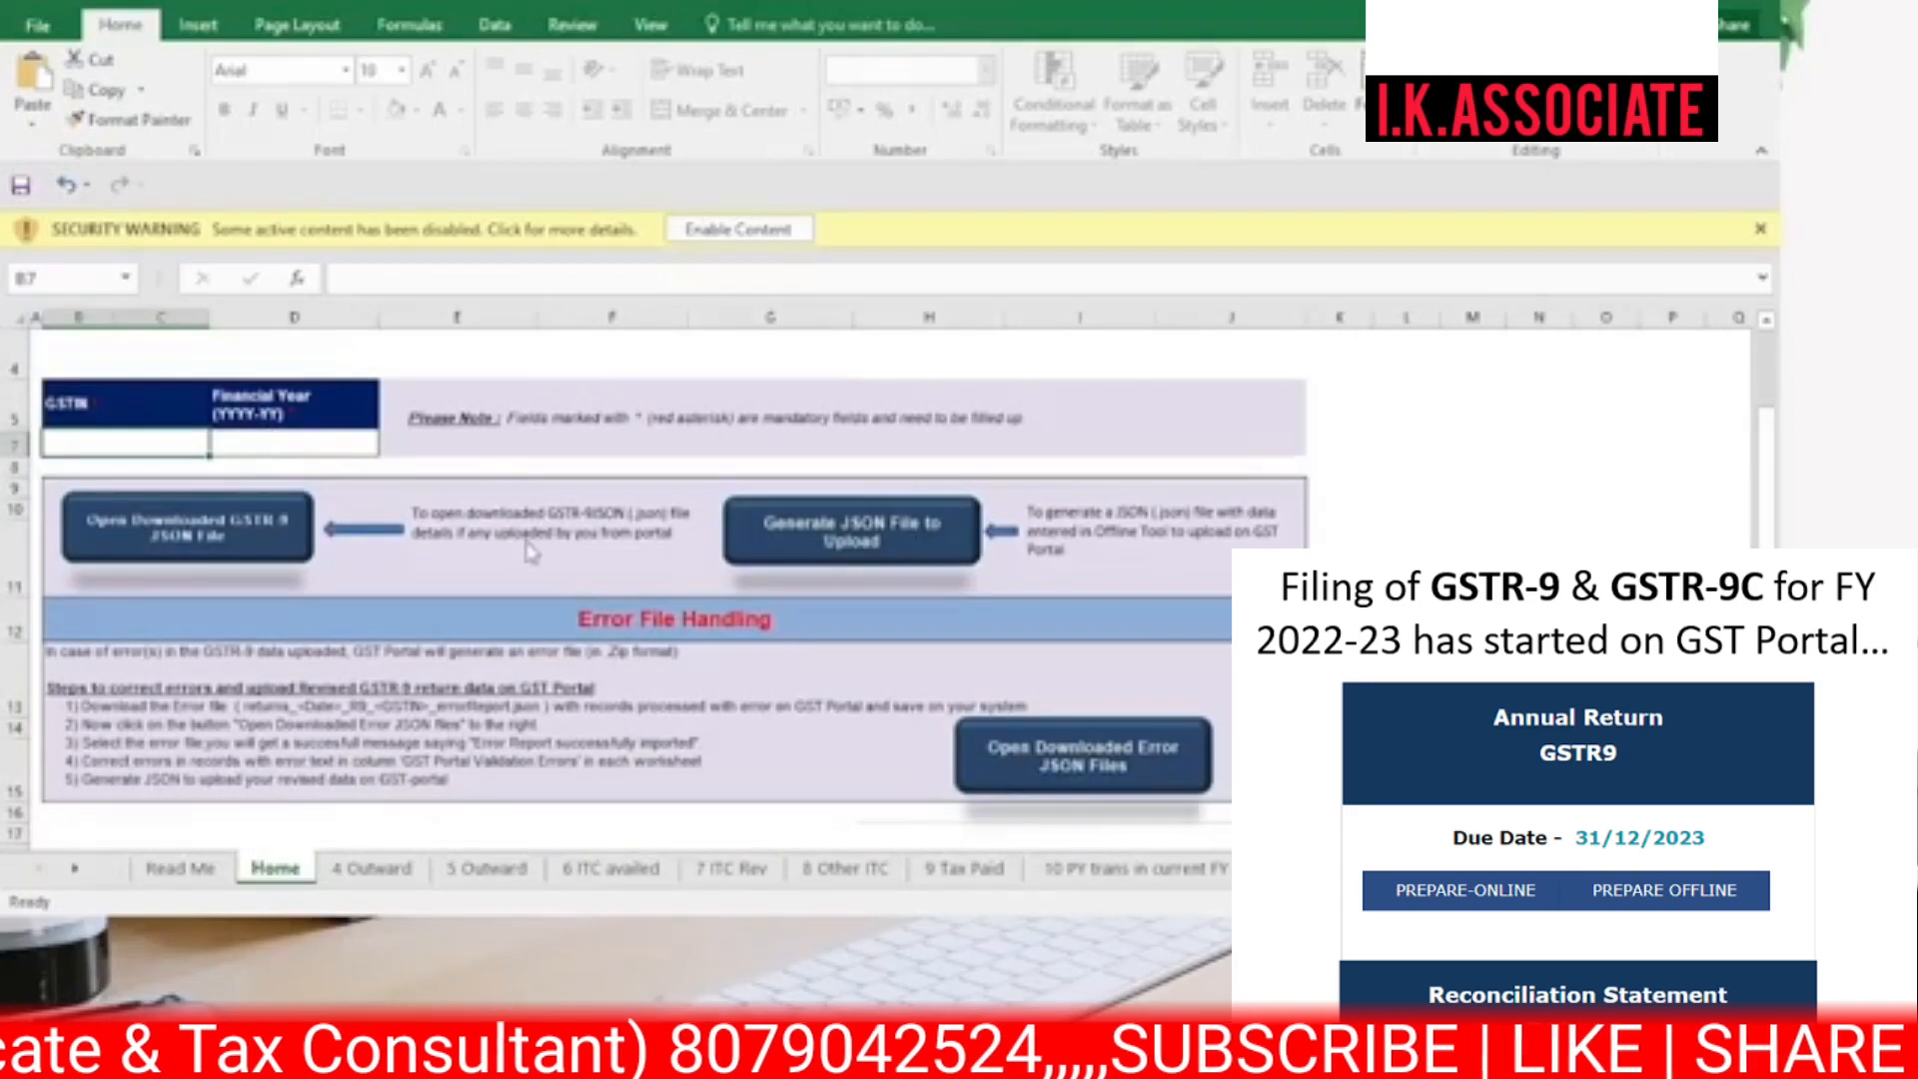
- Compare the 4 Outward sheet for supplies on which tax is payable with the 5 Outward sheet for supplies without tax payable
{"action": "left_click", "coordinate": [372, 868]}
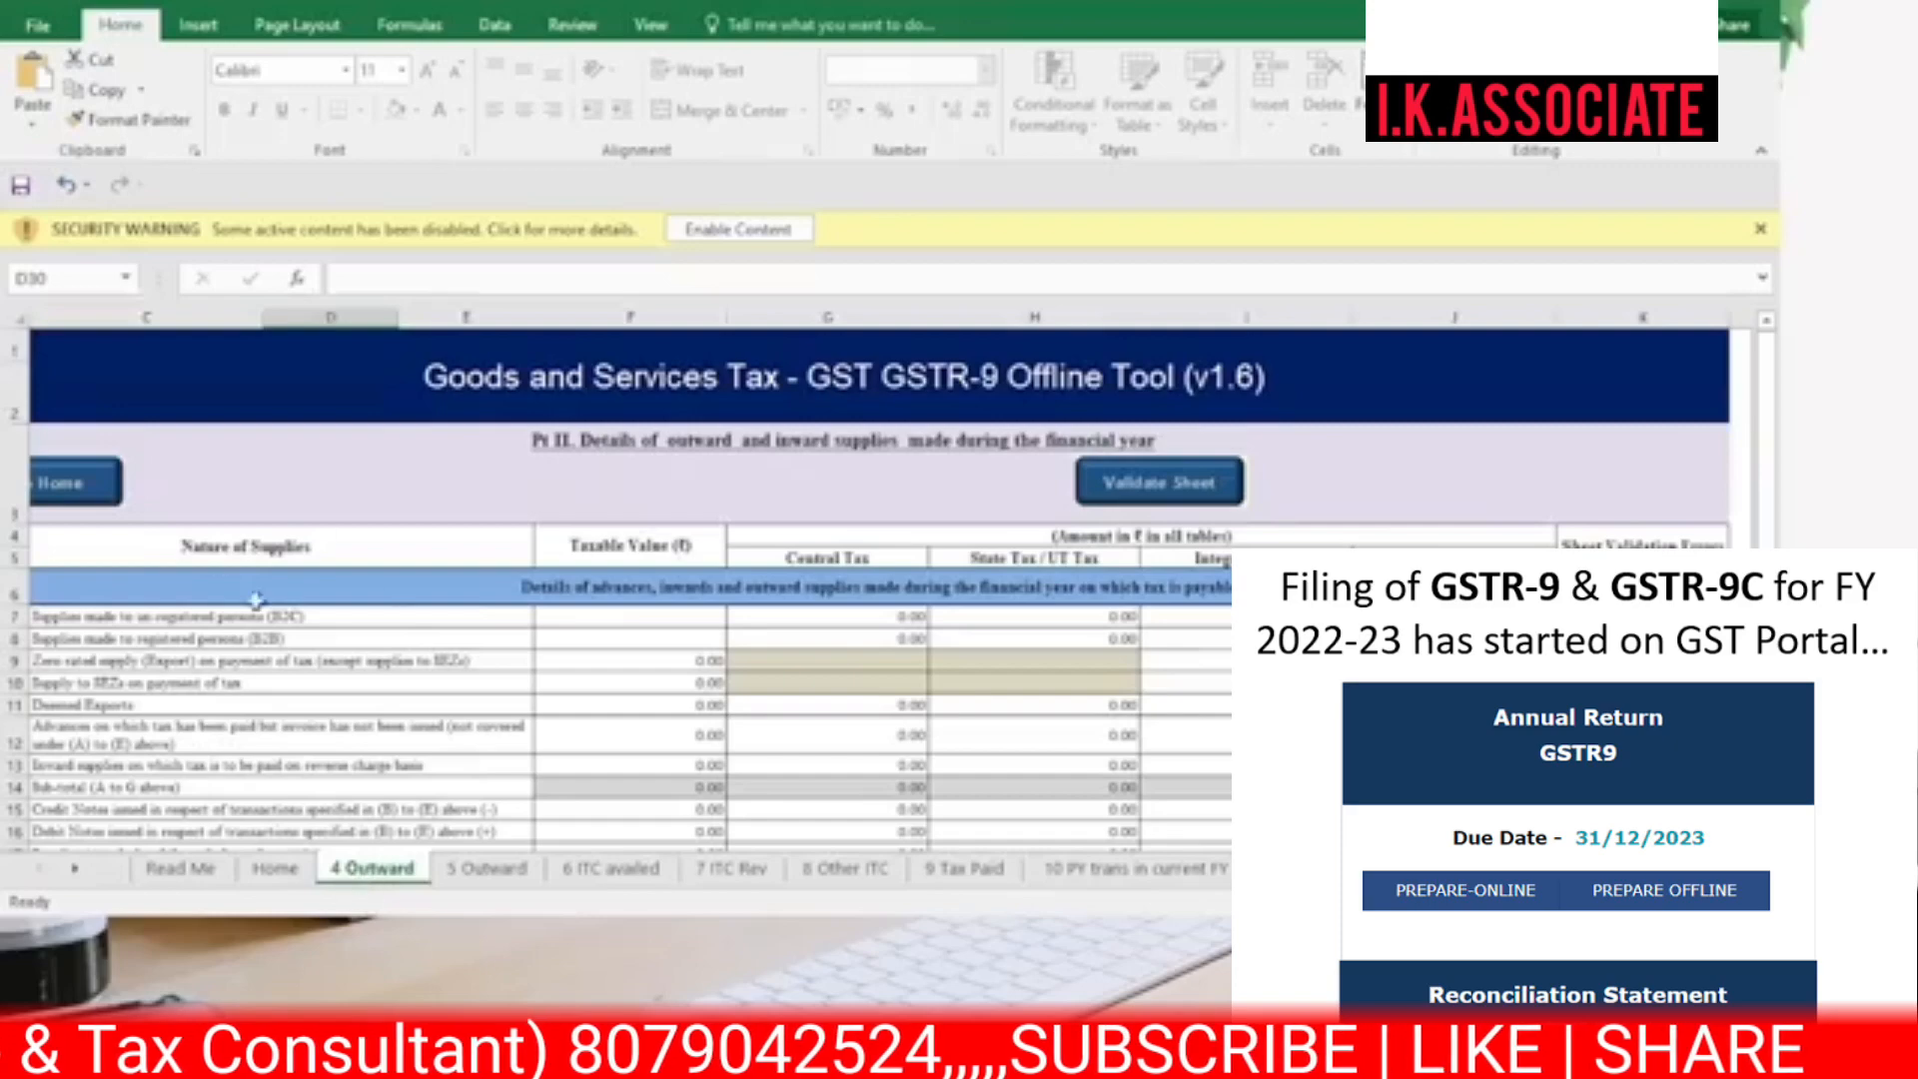
{"action": "scroll", "coordinate": [600, 649], "scroll_direction": "down", "scroll_amount": 4}
{"action": "scroll", "coordinate": [599, 649], "scroll_direction": "up", "scroll_amount": 4}
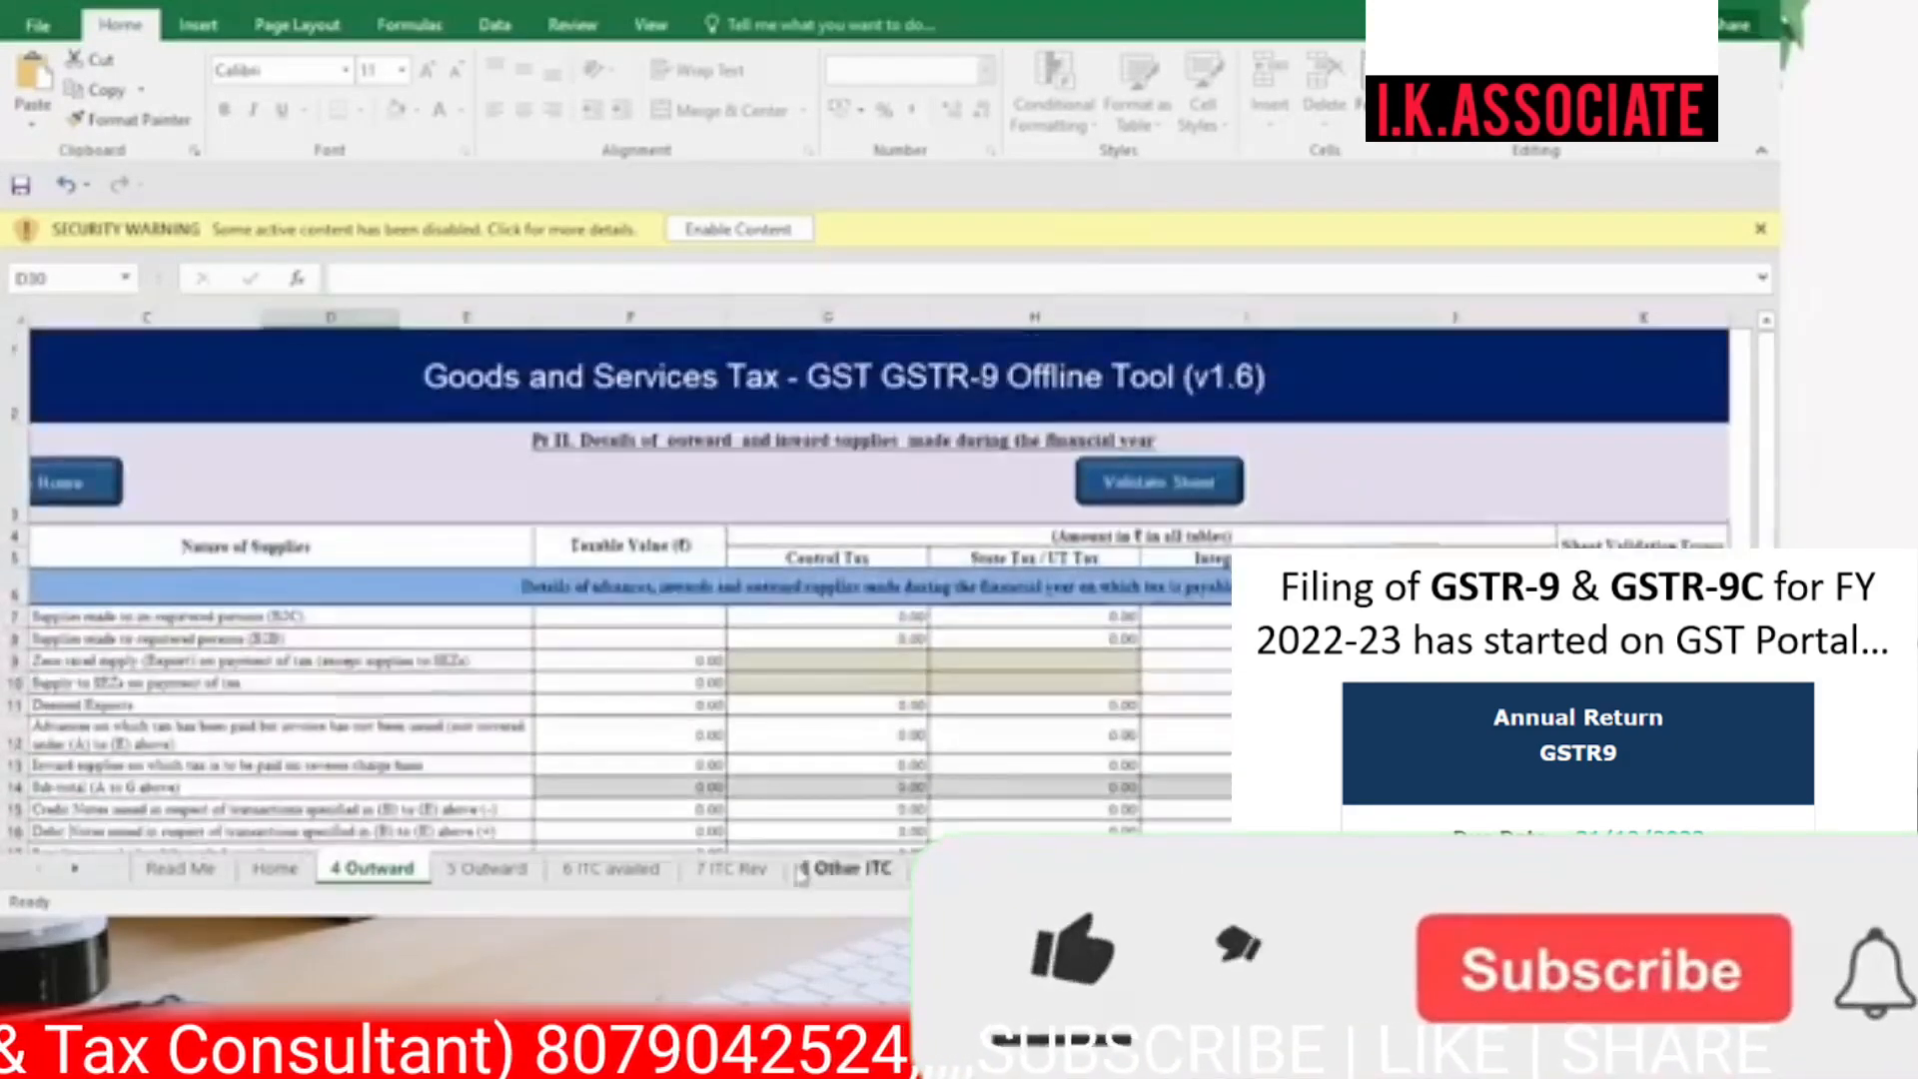
{"action": "left_click", "coordinate": [512, 869]}
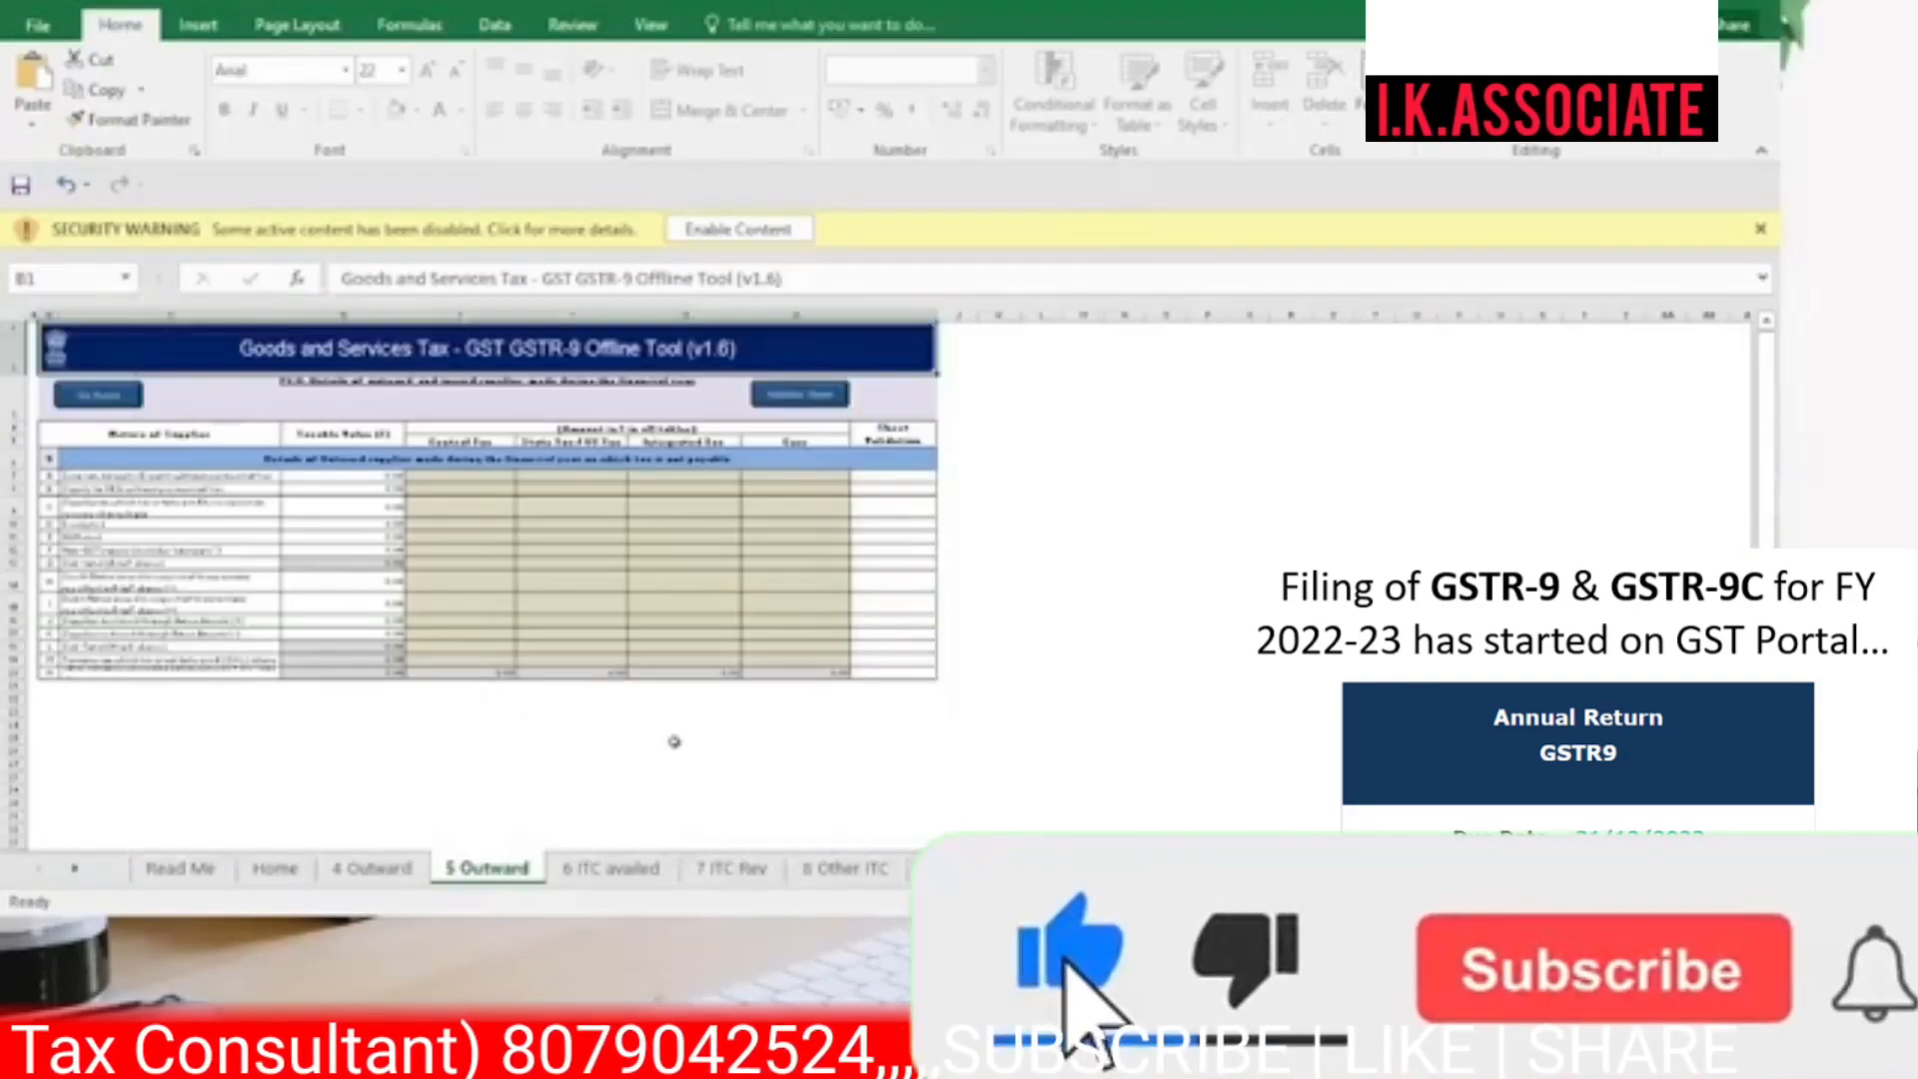
{"action": "left_click", "coordinate": [372, 868]}
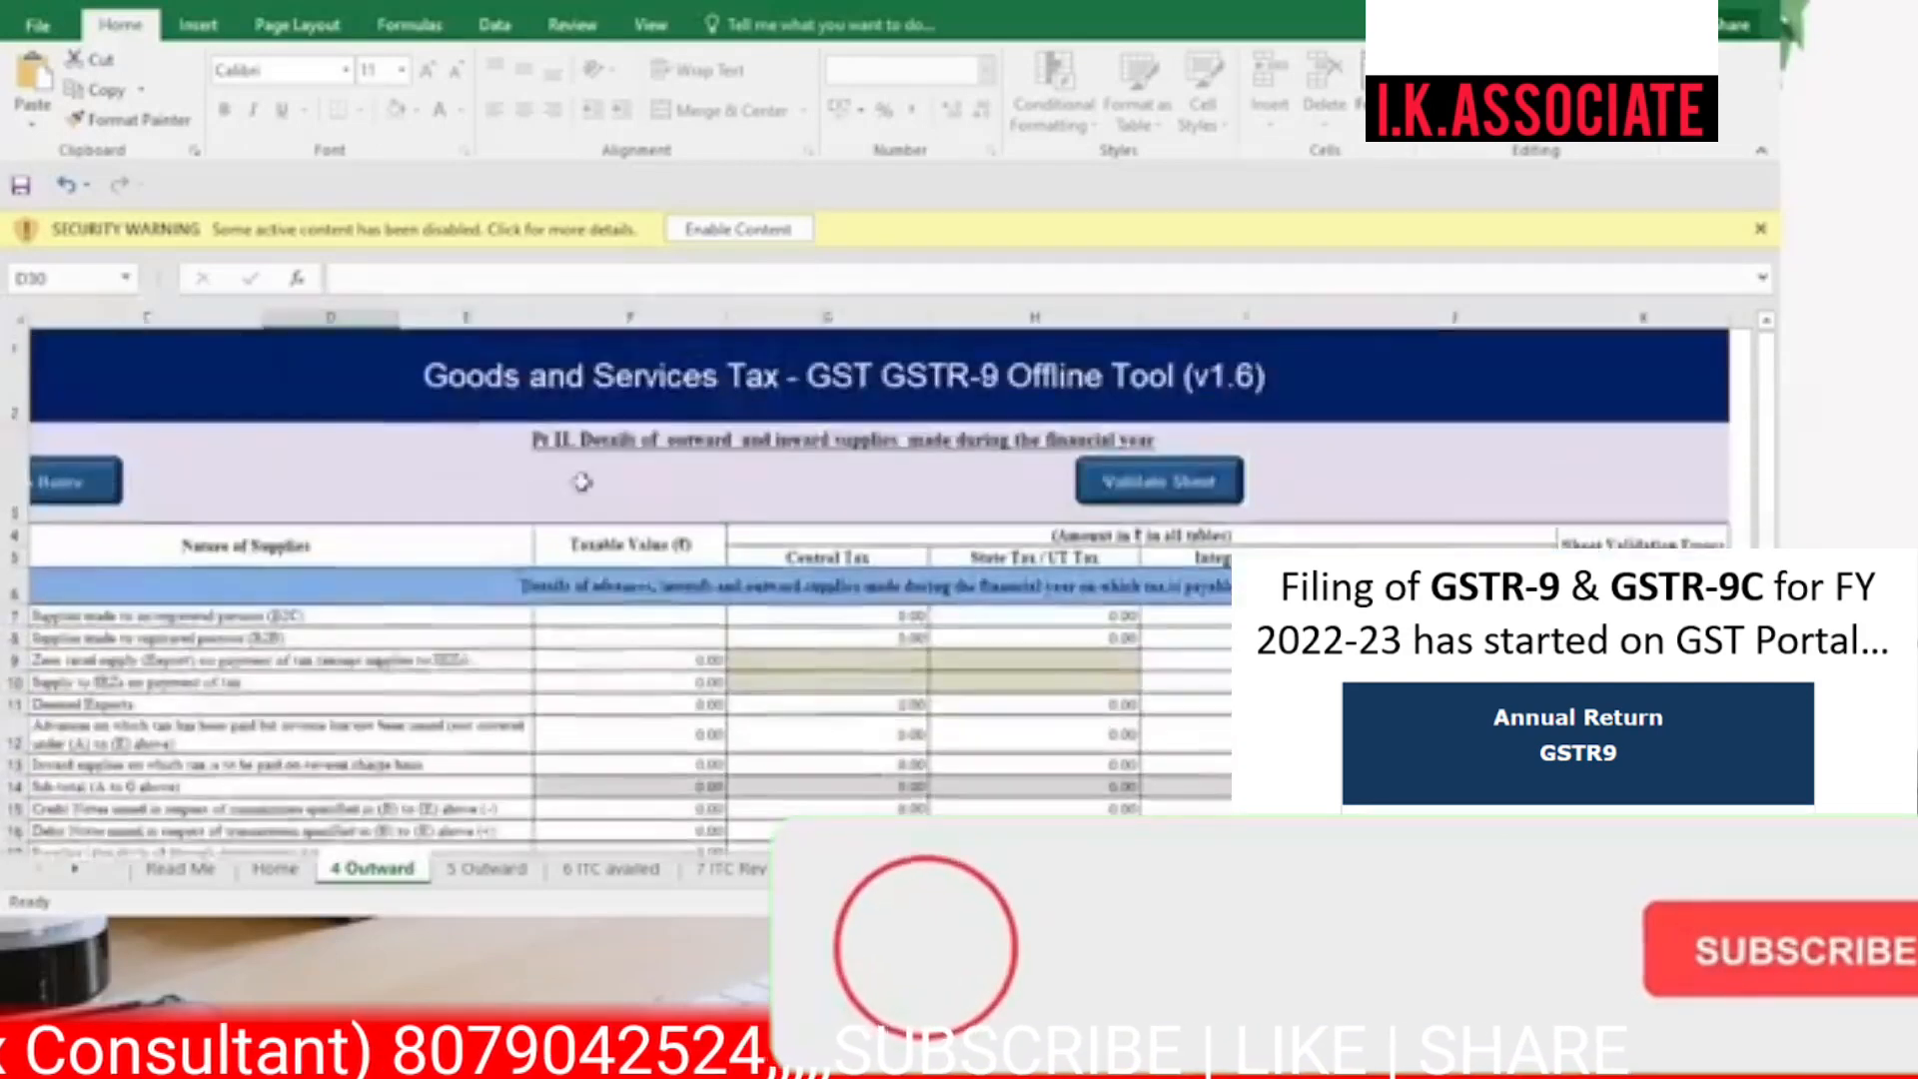
{"action": "left_click", "coordinate": [505, 871]}
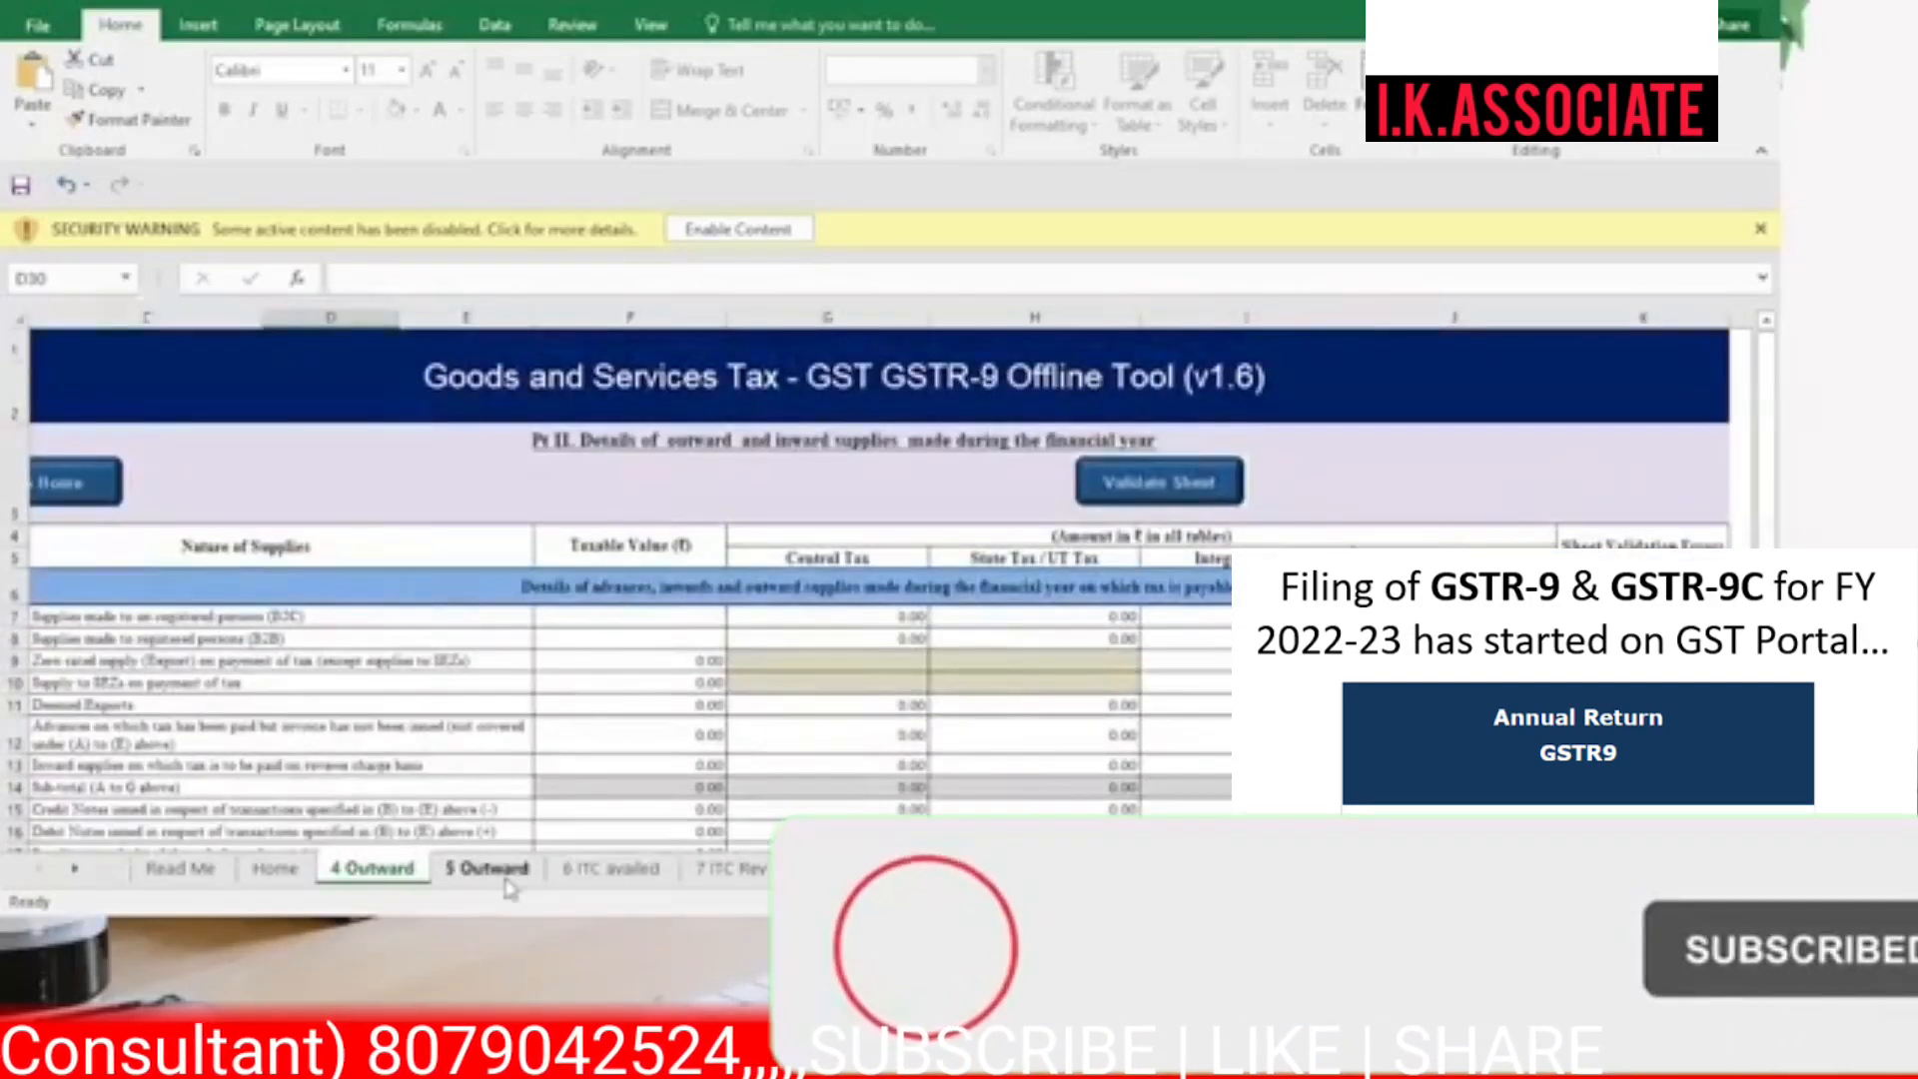
{"action": "scroll", "coordinate": [557, 638], "scroll_direction": "up", "scroll_amount": 3}
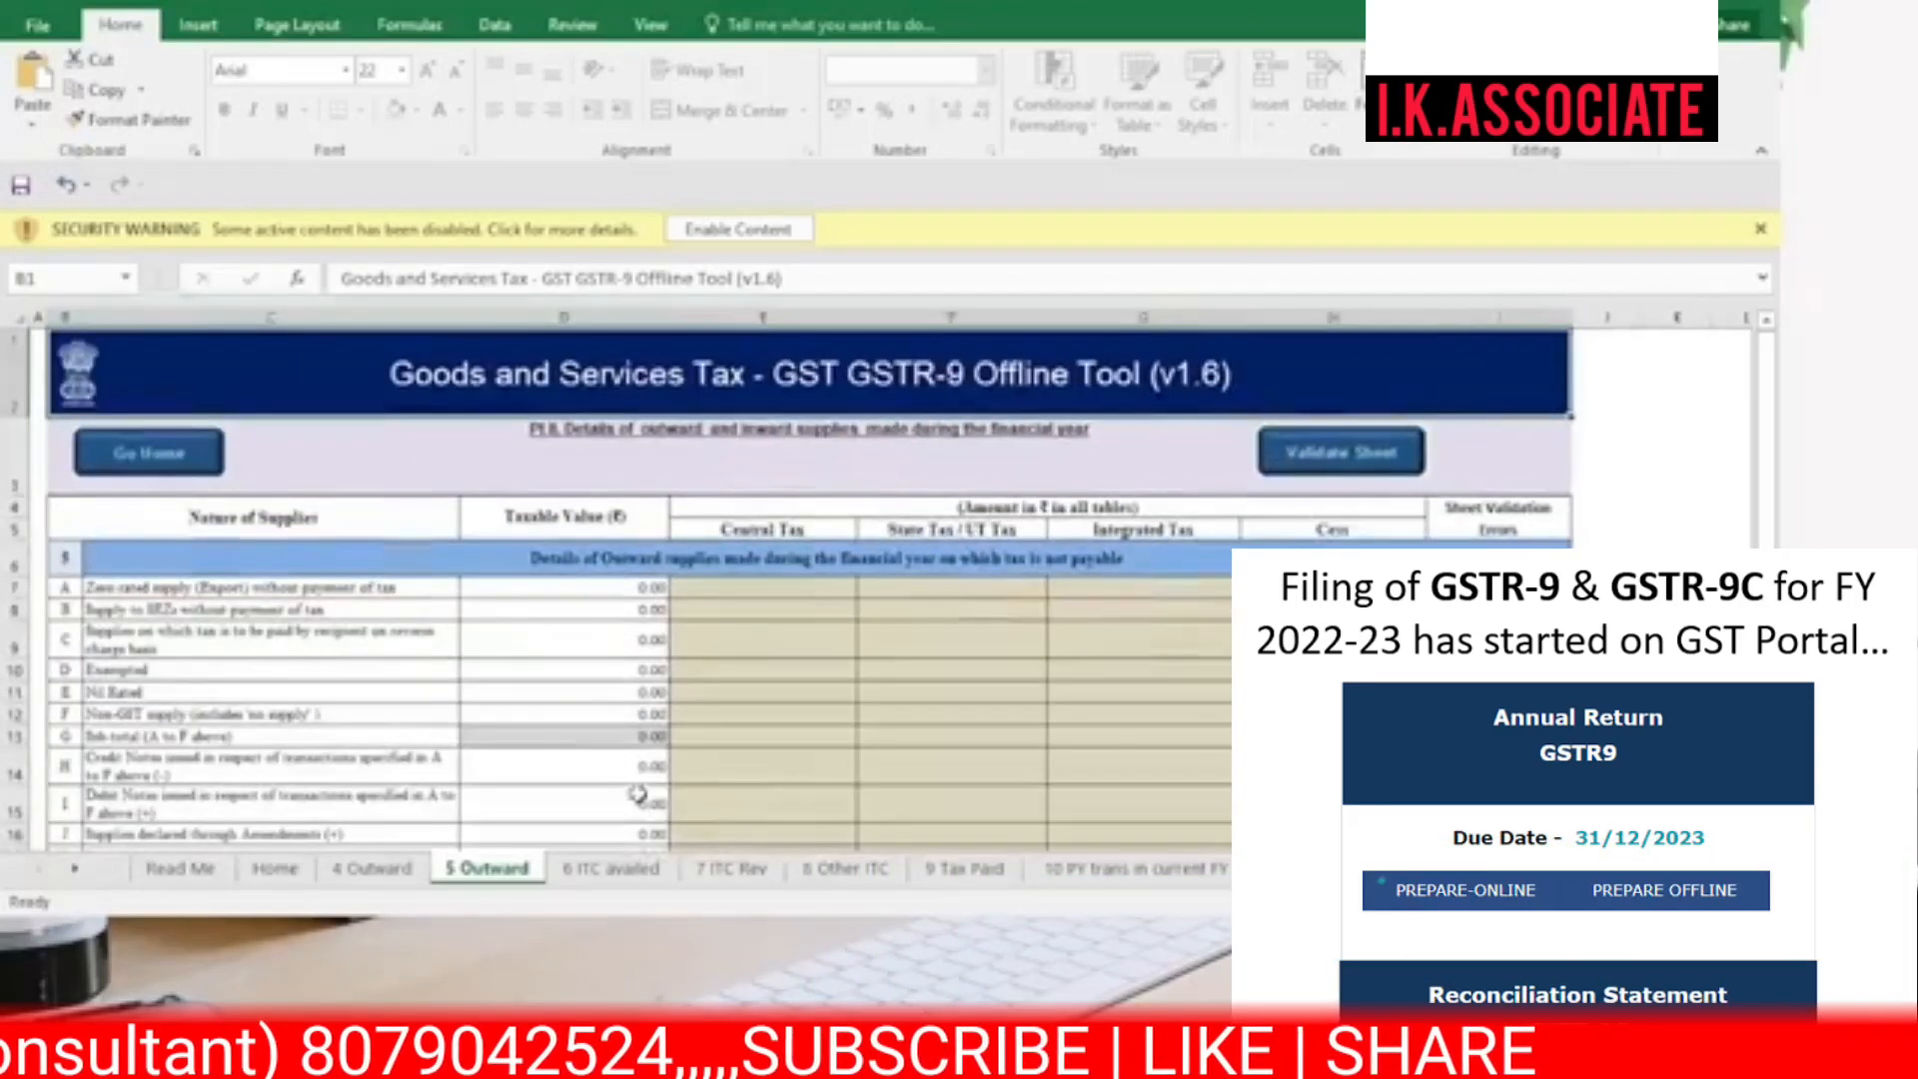
- Examine the 6 ITC availed sheet, from row A through the inward supply and import rows
{"action": "left_click", "coordinate": [611, 869]}
{"action": "scroll", "coordinate": [761, 720], "scroll_direction": "up", "scroll_amount": 5}
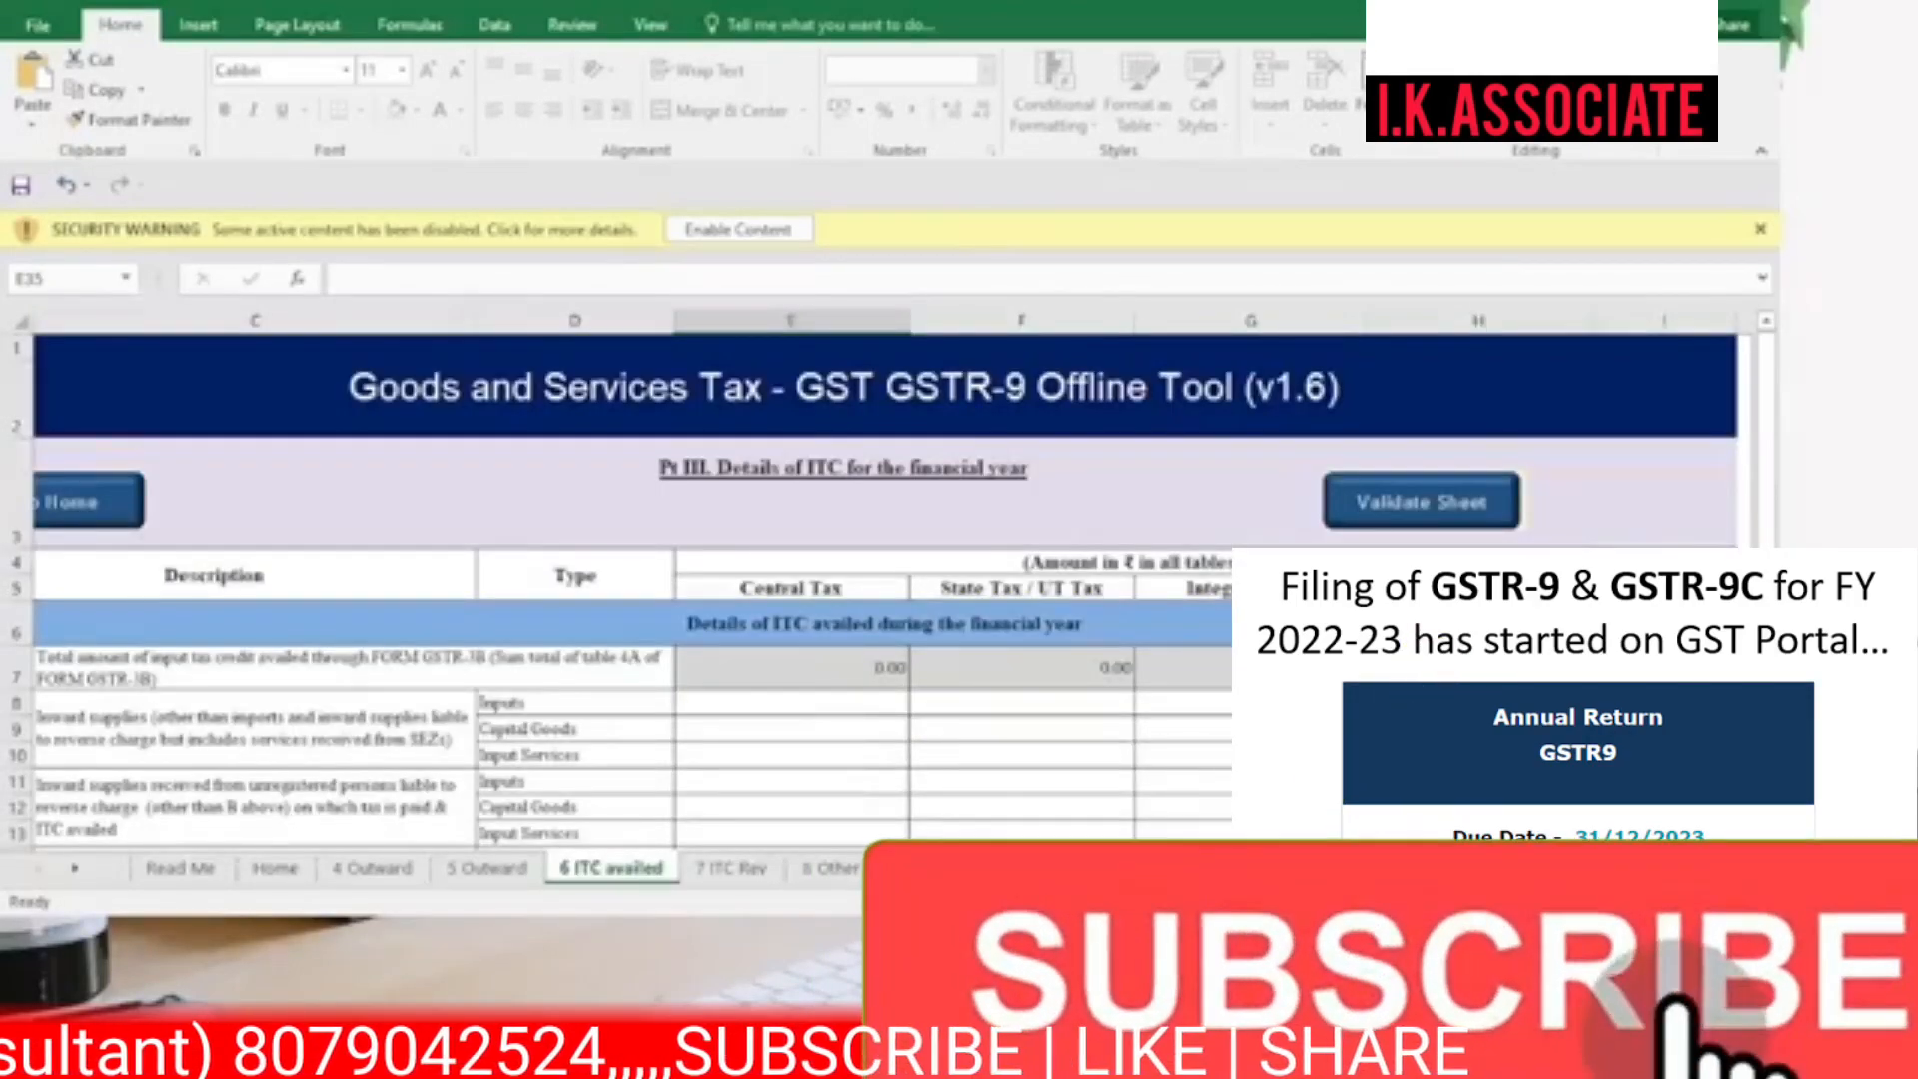
{"action": "scroll", "coordinate": [287, 581], "scroll_direction": "left", "scroll_amount": 2}
{"action": "scroll", "coordinate": [287, 581], "scroll_direction": "down", "scroll_amount": 3}
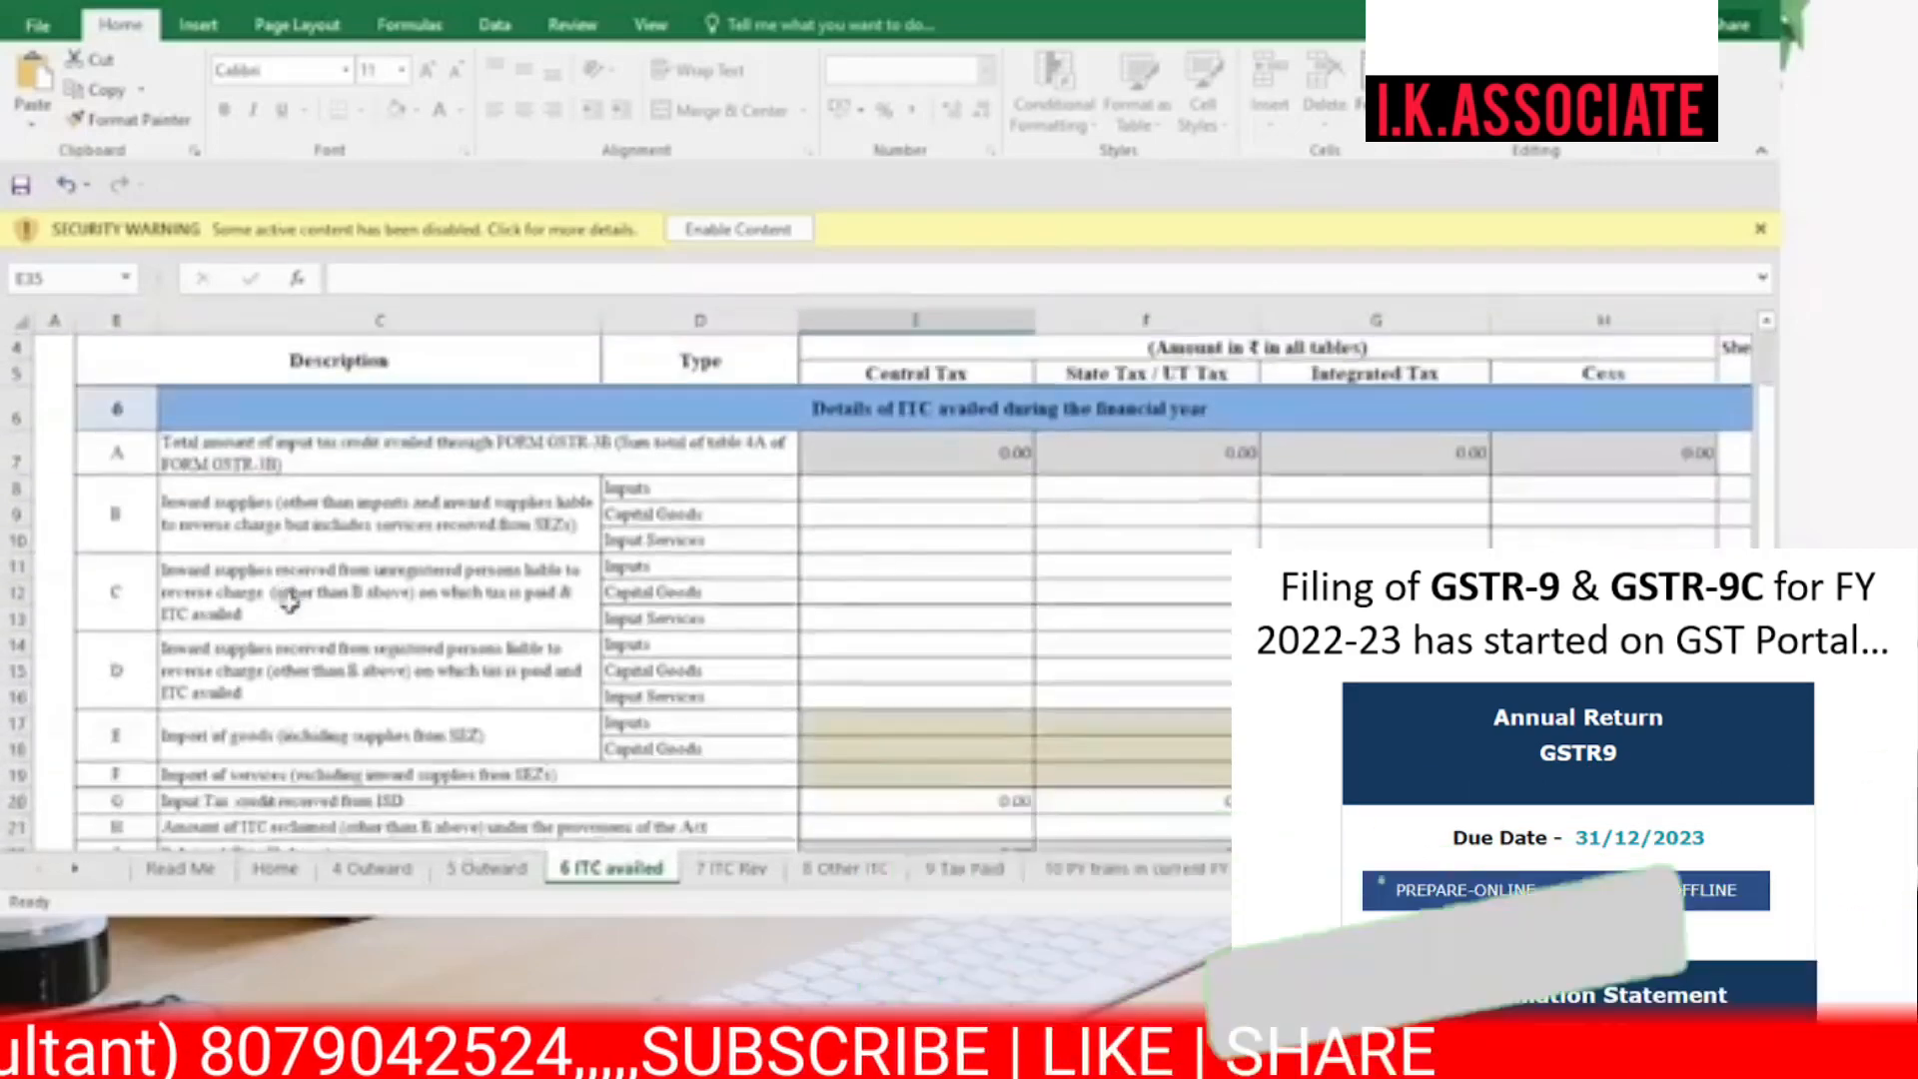
- Look through the sheets from 7 ITC Rev to 10 PY trans in current FY, including other ITC and tax paid
{"action": "left_click", "coordinate": [734, 869]}
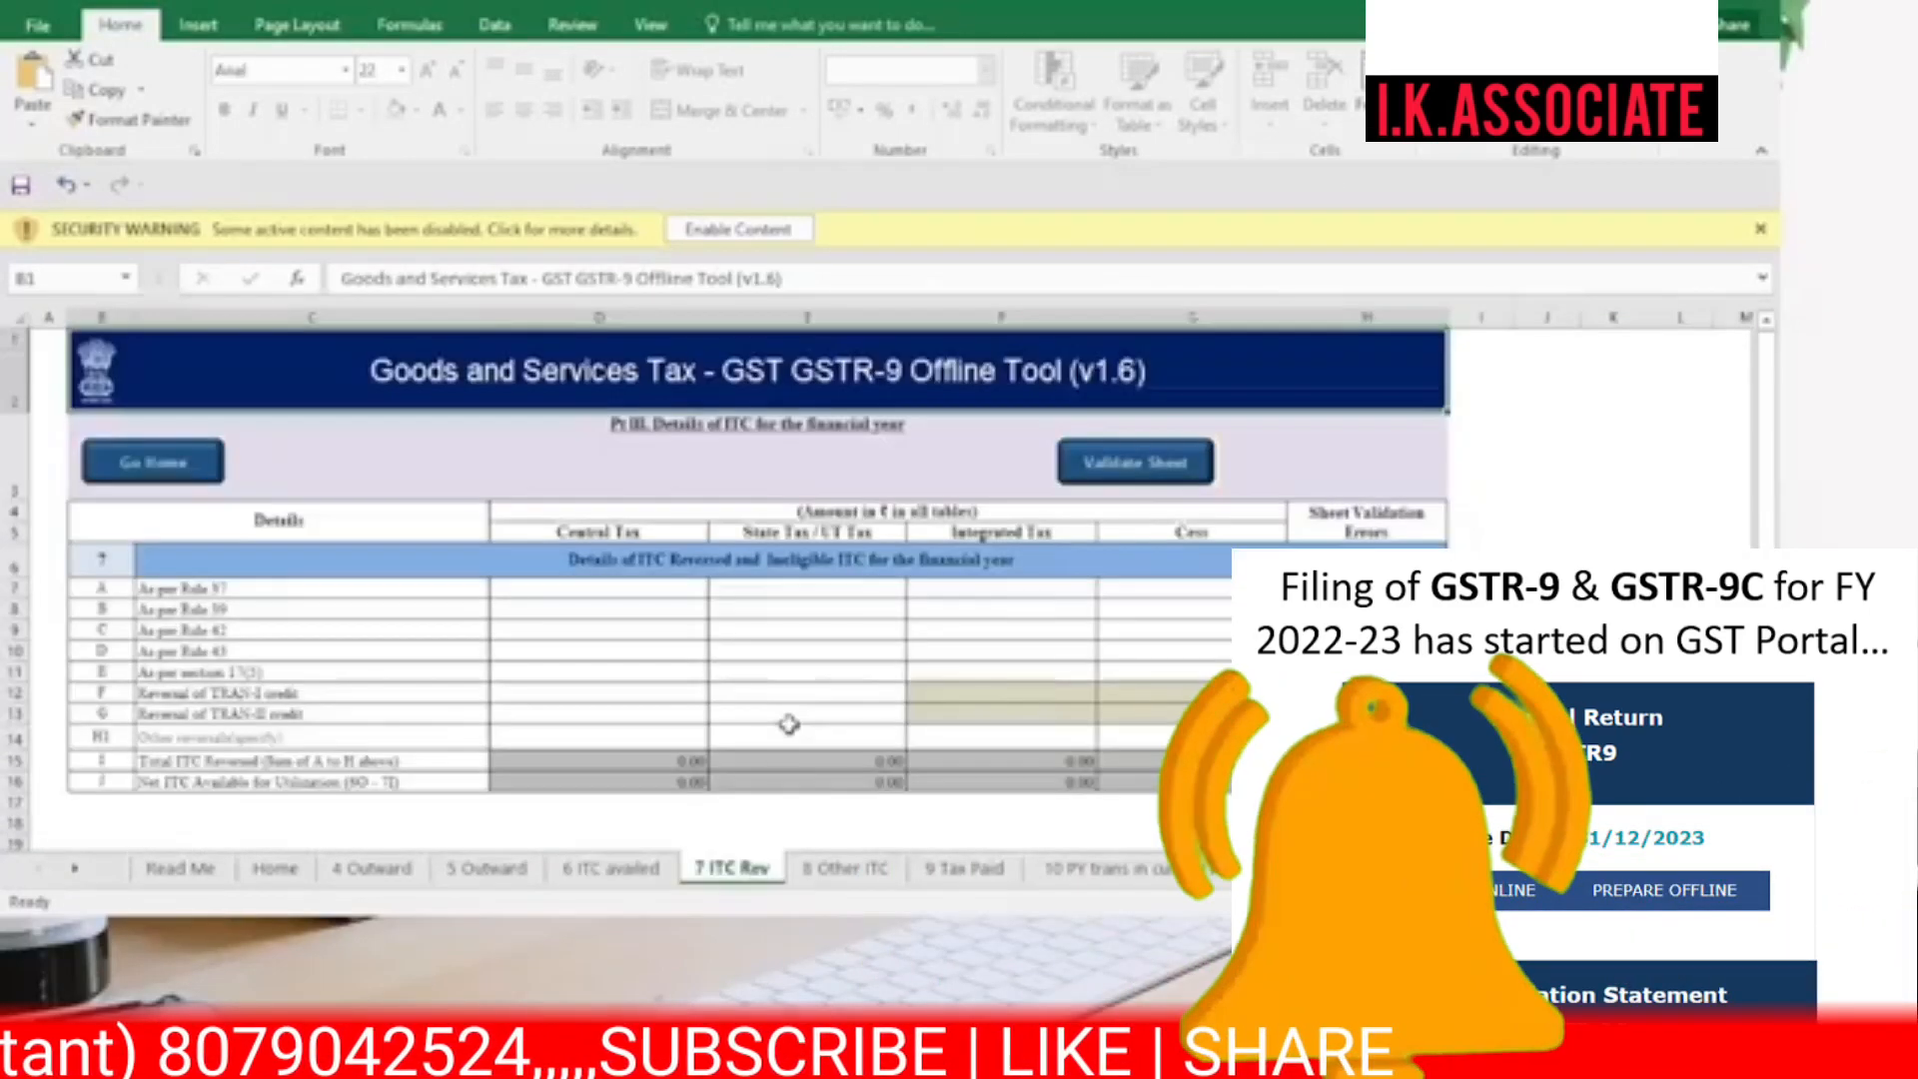
{"action": "left_click", "coordinate": [845, 871]}
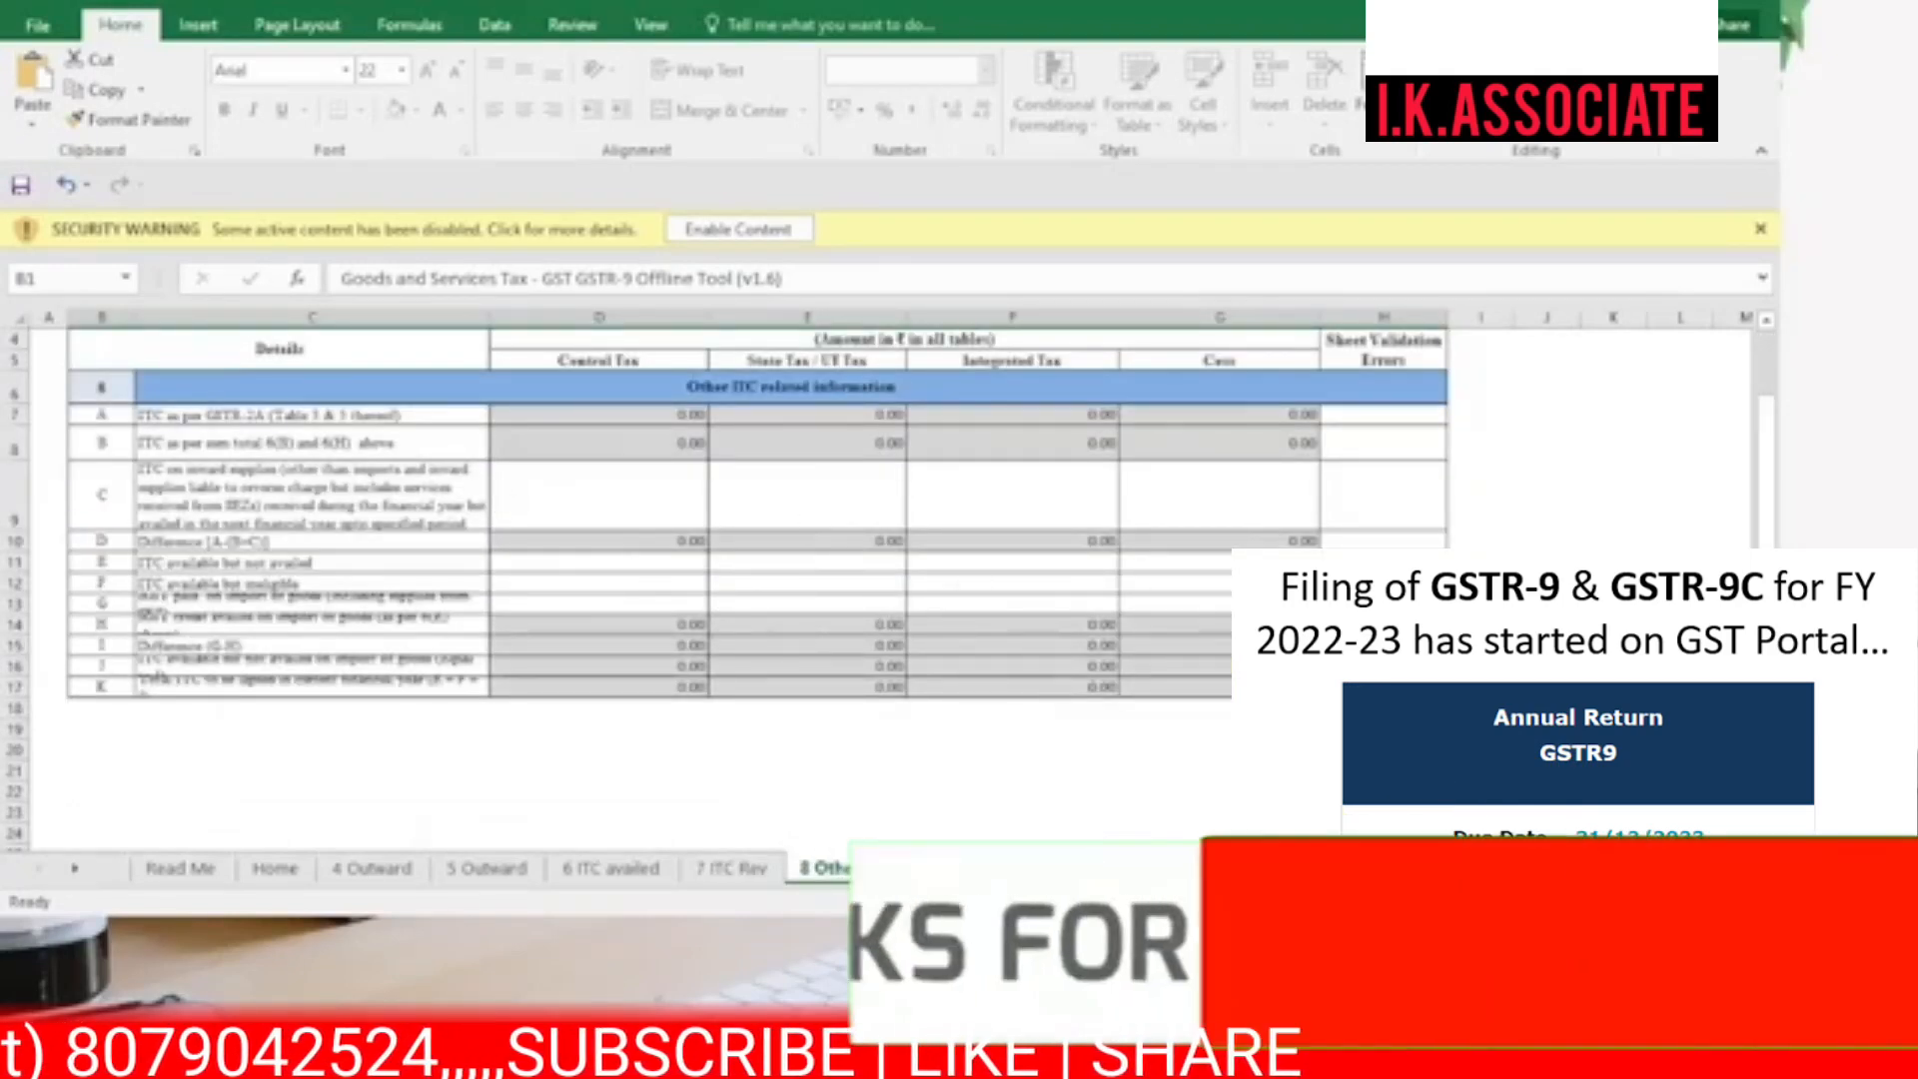
{"action": "left_click", "coordinate": [964, 868]}
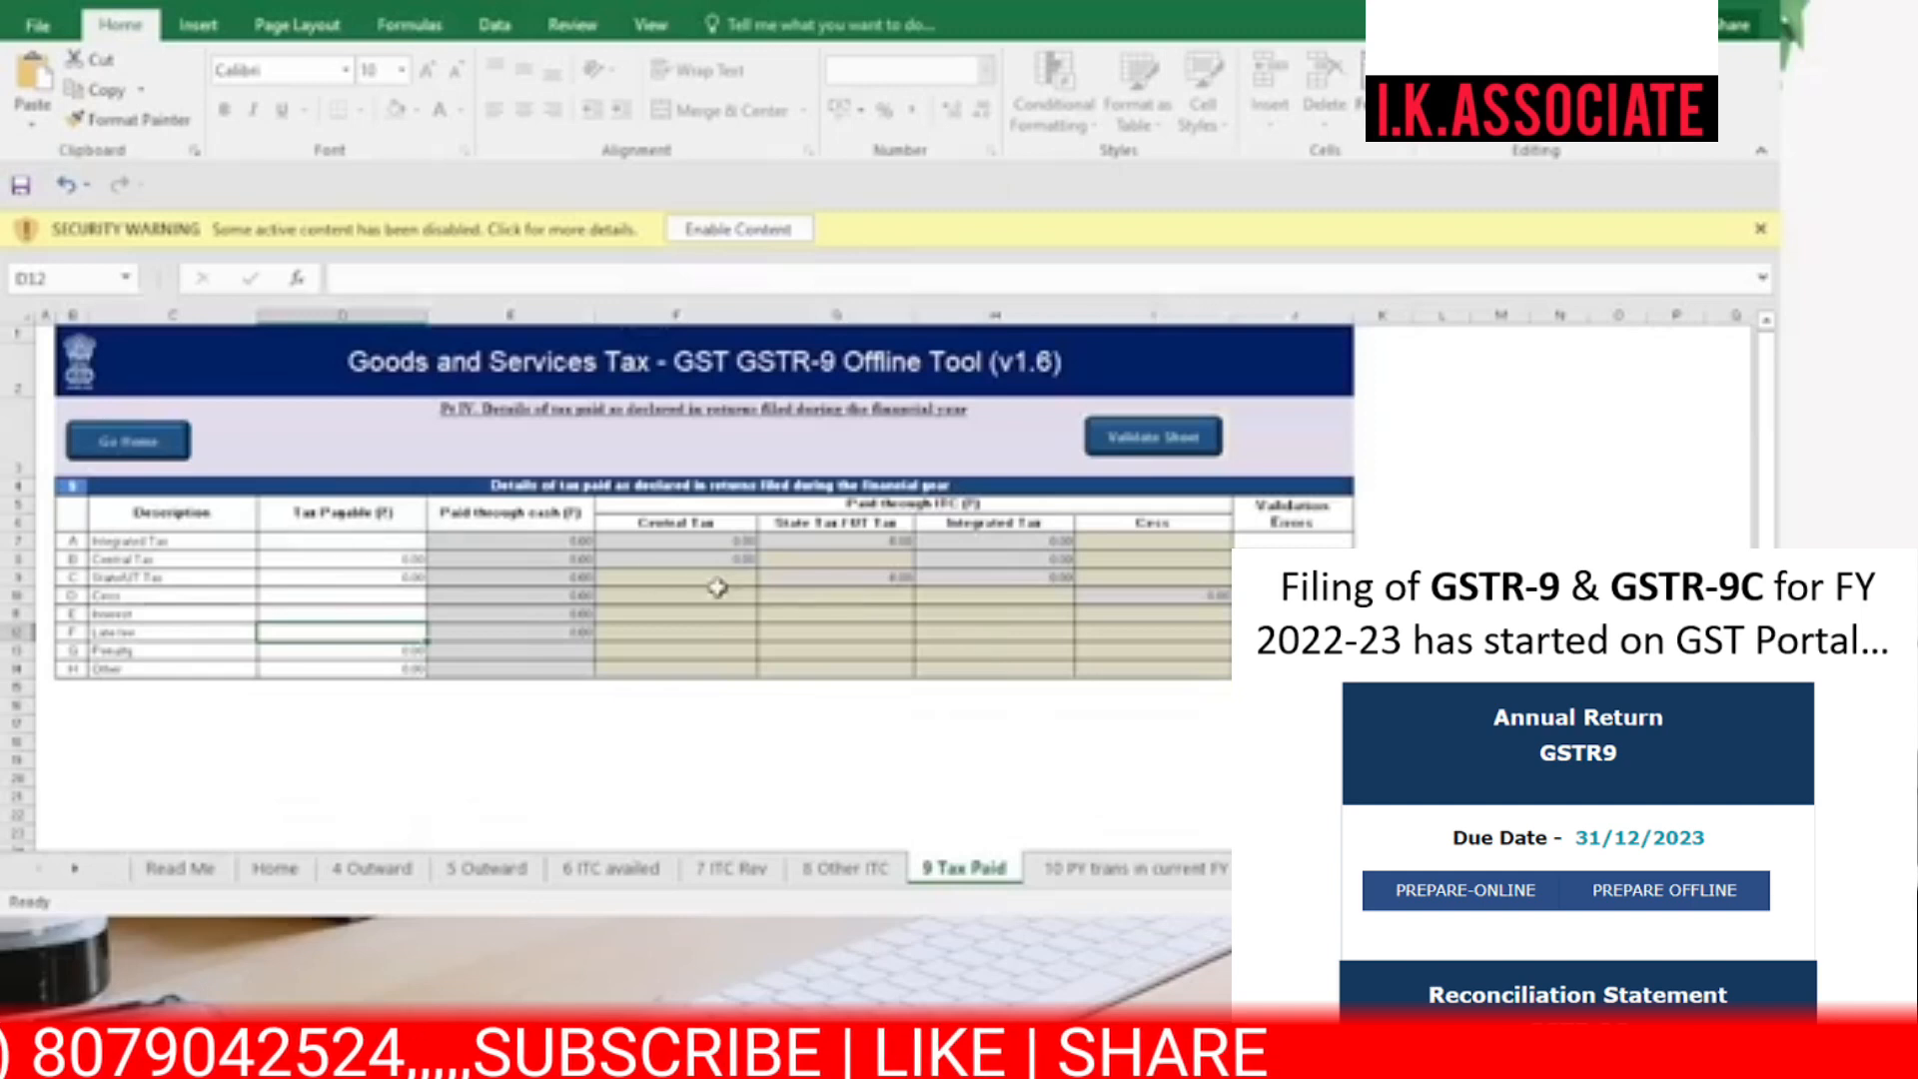
{"action": "left_click", "coordinate": [1139, 869]}
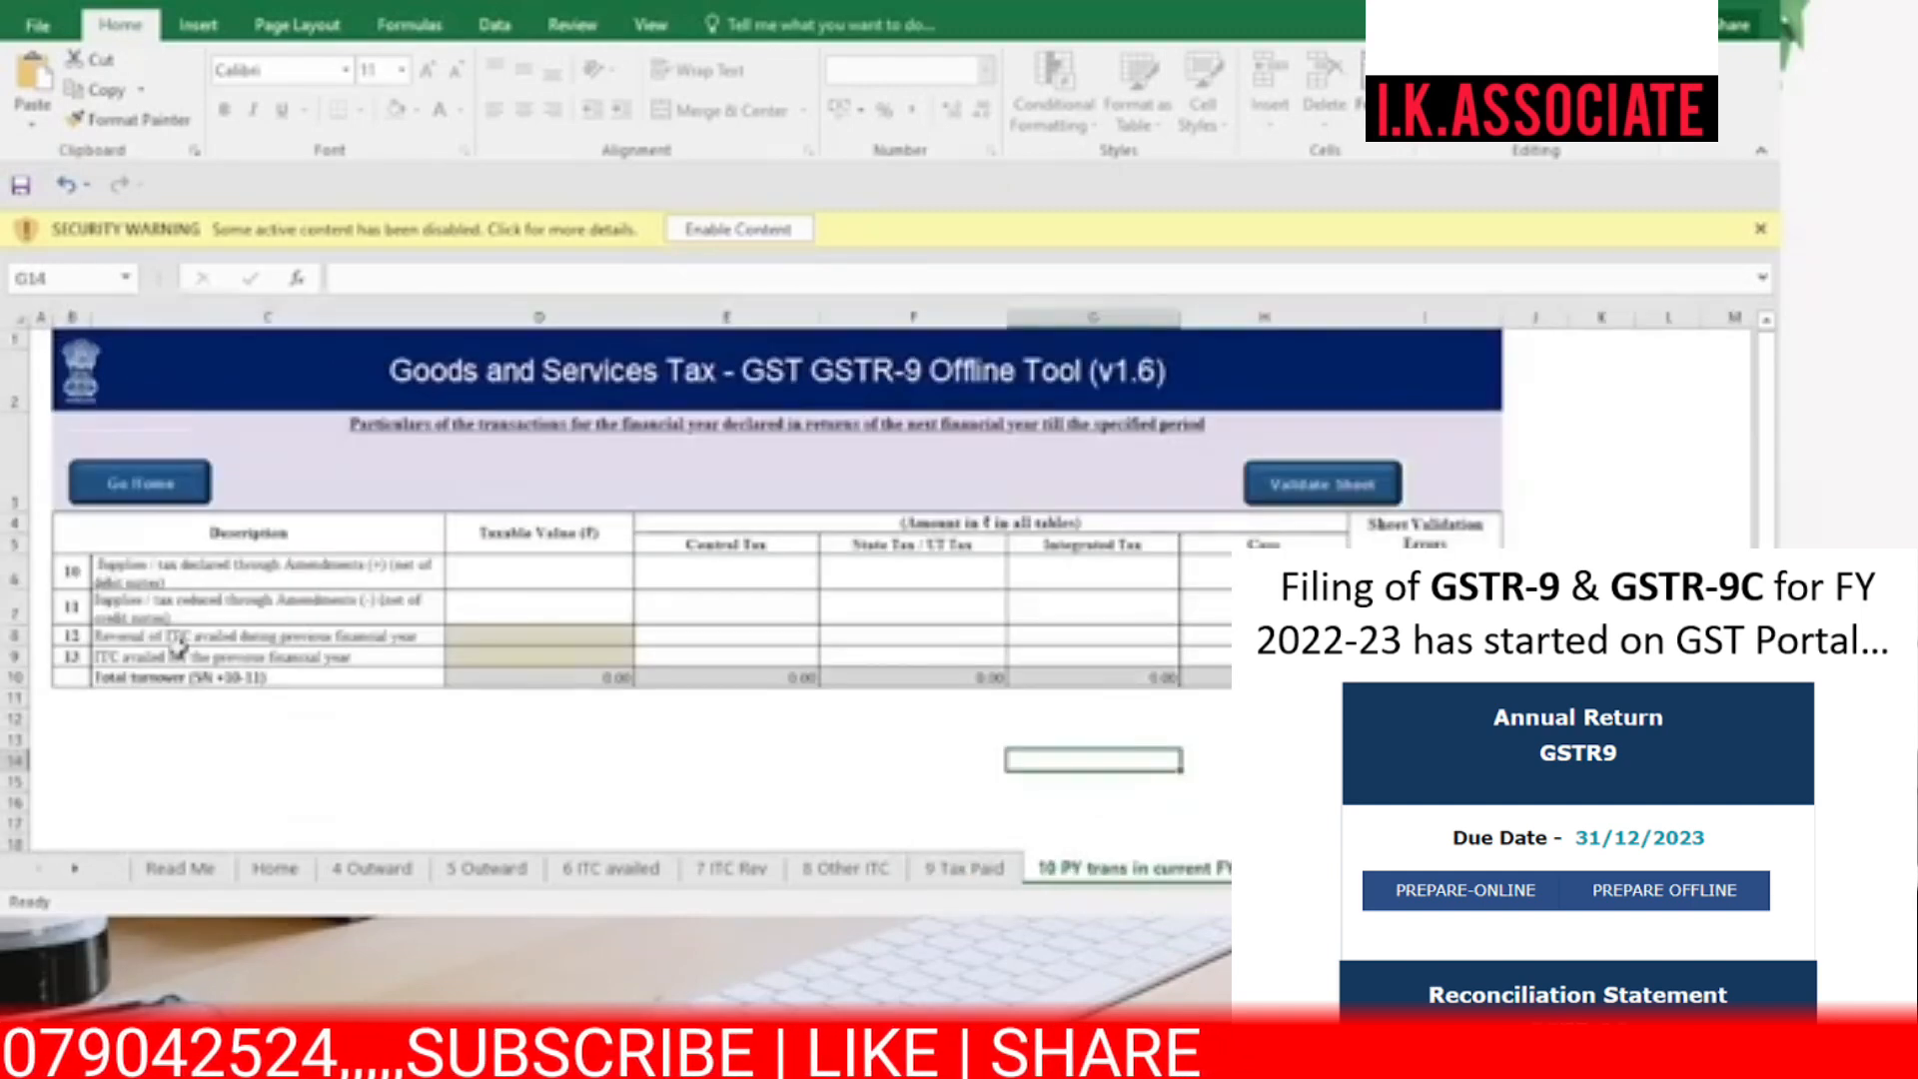